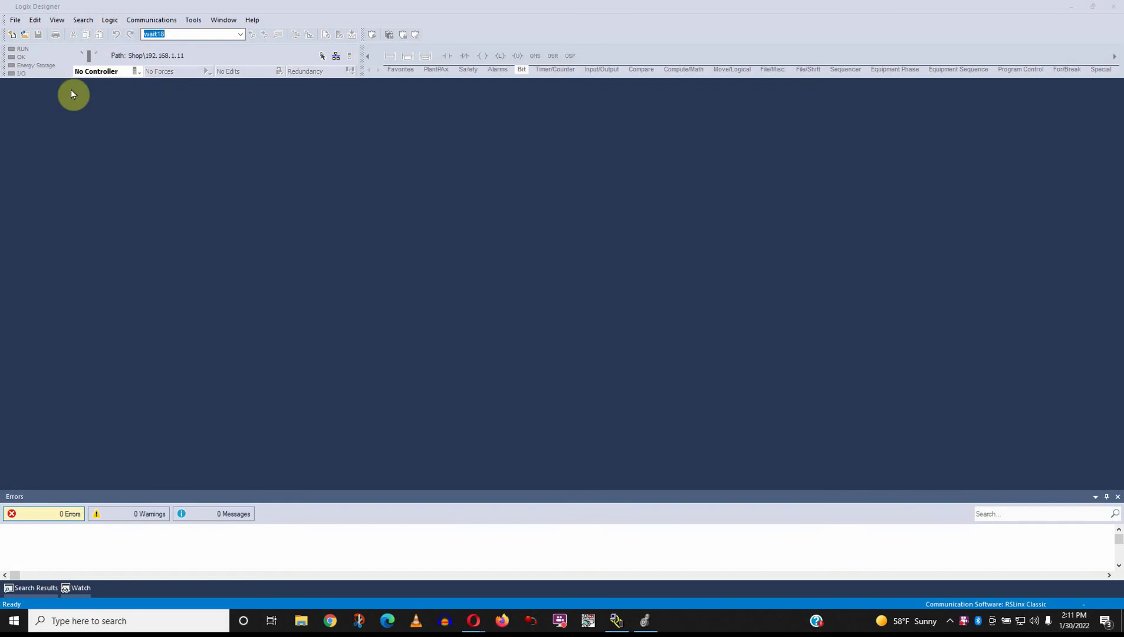
- Start a new Logix project named DEMO for the 1769-L16ER-BB1B CompactLogix 5370 controller and proceed to its revision settings
{"action": "left_click", "coordinate": [14, 24]}
{"action": "left_click", "coordinate": [27, 32]}
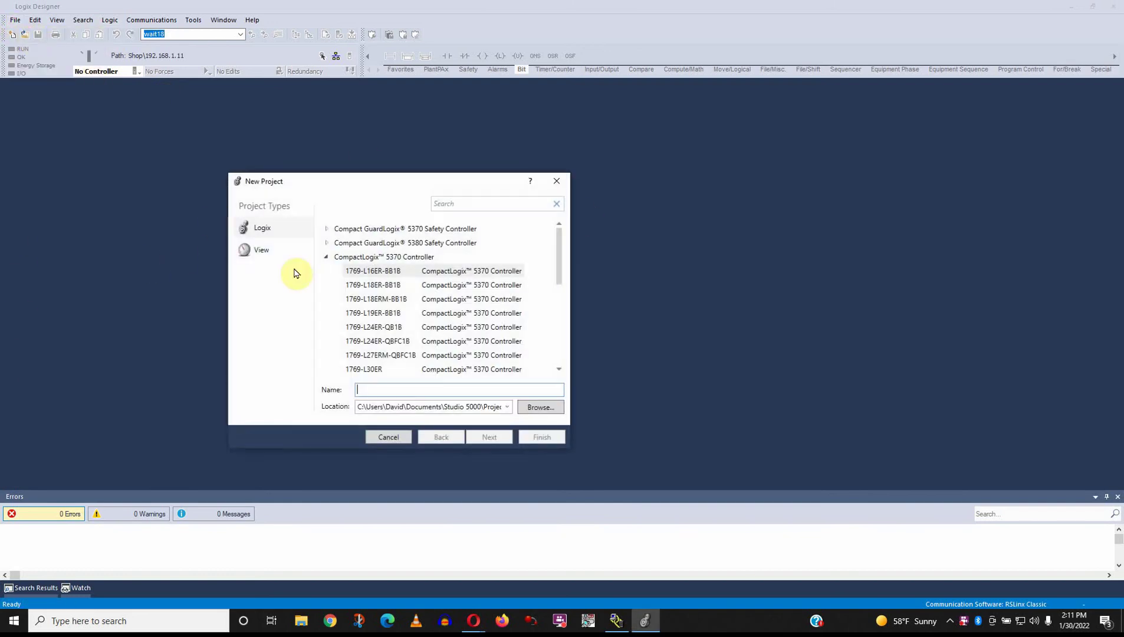
{"action": "left_click", "coordinate": [383, 273]}
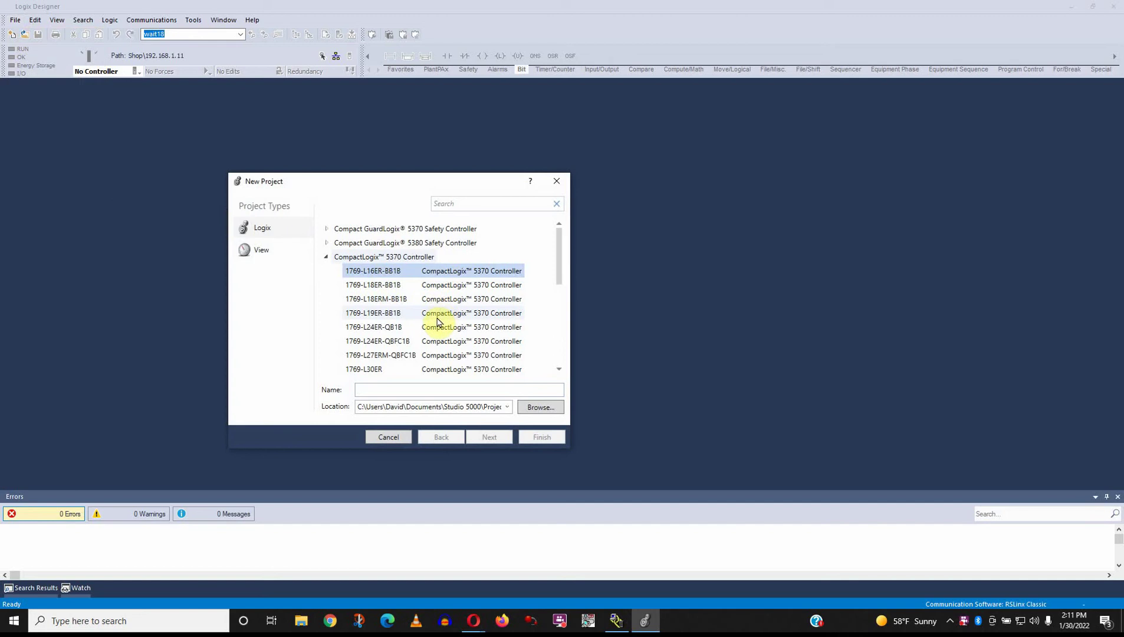
{"action": "left_click", "coordinate": [395, 388]}
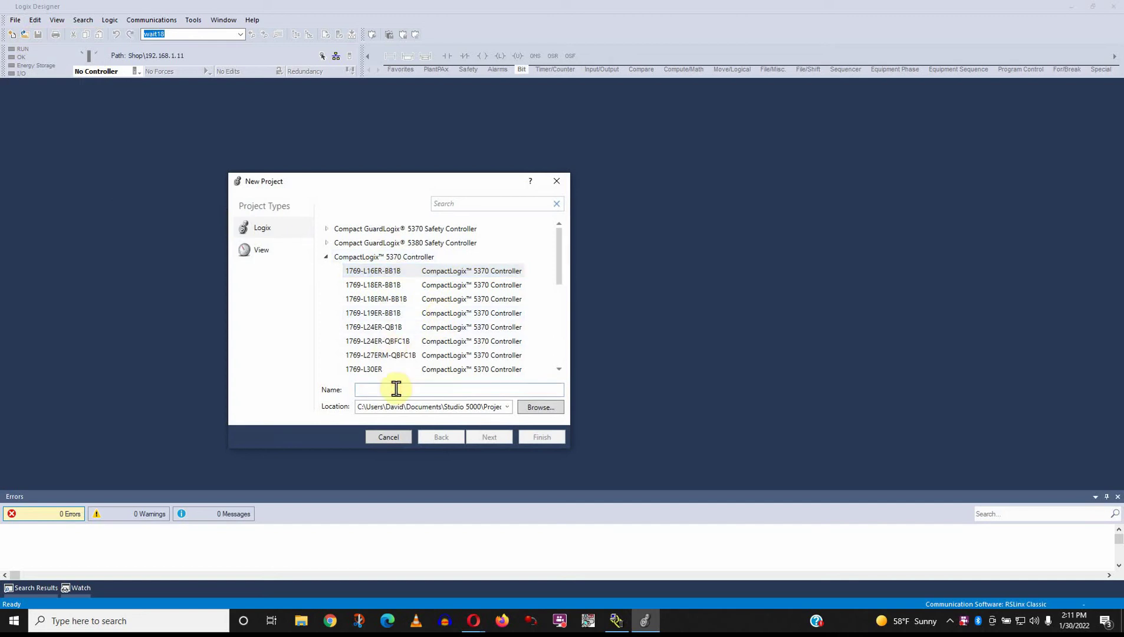
{"action": "type", "text": "DEMO"}
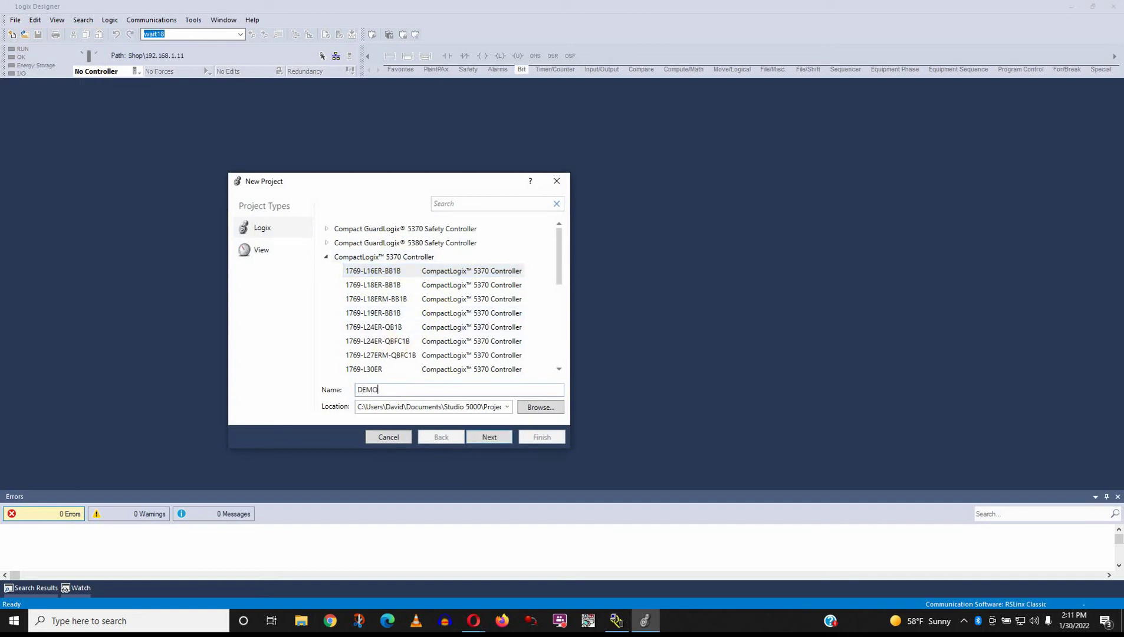
{"action": "left_click", "coordinate": [493, 437]}
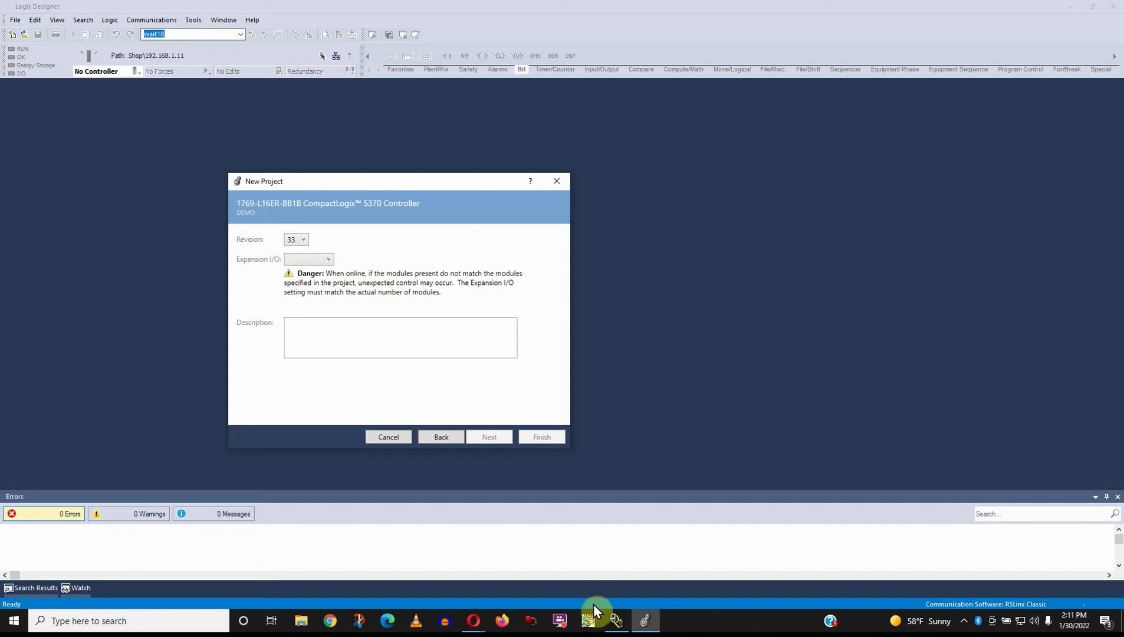
- Switch to RSLinx Classic, check the firmware revision in the device properties of the controller at 192.168.1.11, and return to Logix Designer
{"action": "left_click", "coordinate": [616, 619]}
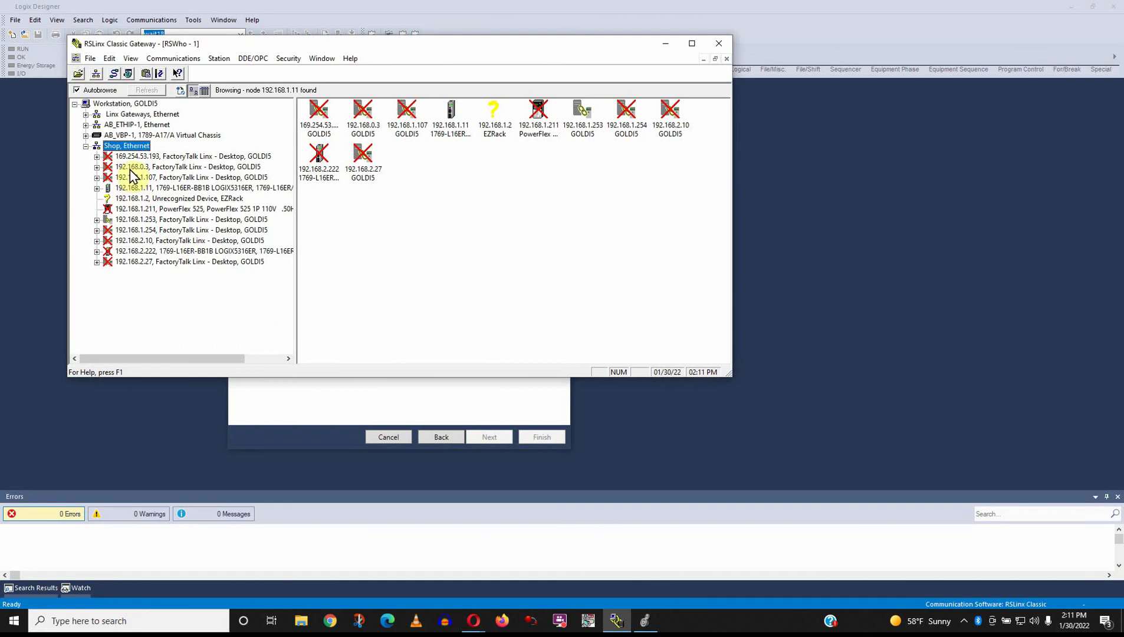
{"action": "left_click", "coordinate": [133, 188]}
{"action": "right_click", "coordinate": [135, 189]}
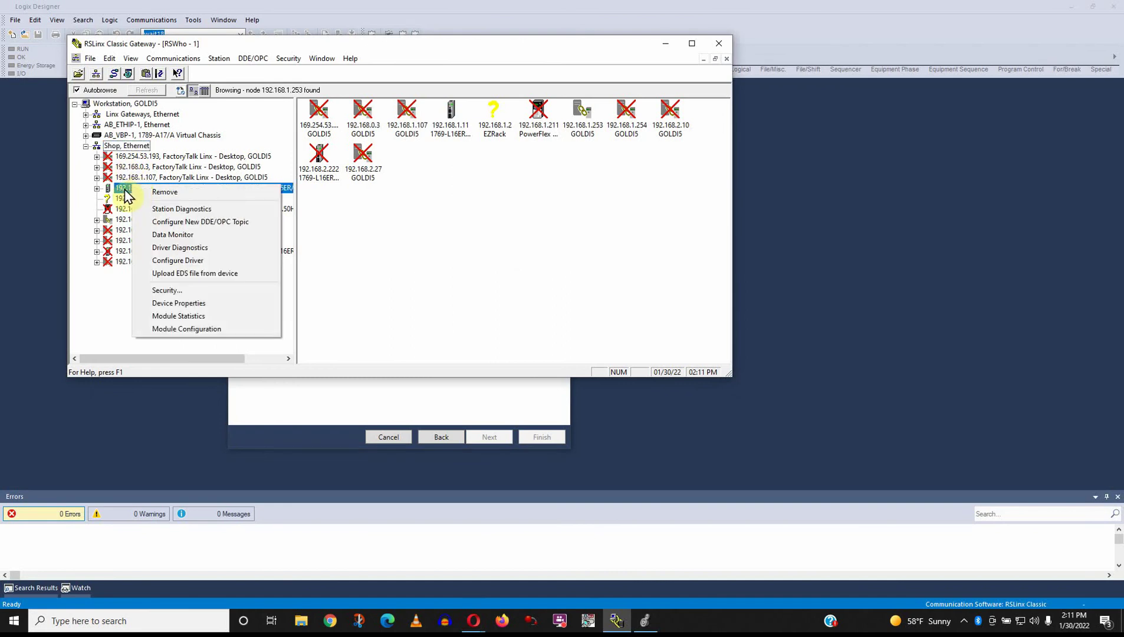
{"action": "left_click", "coordinate": [173, 305]}
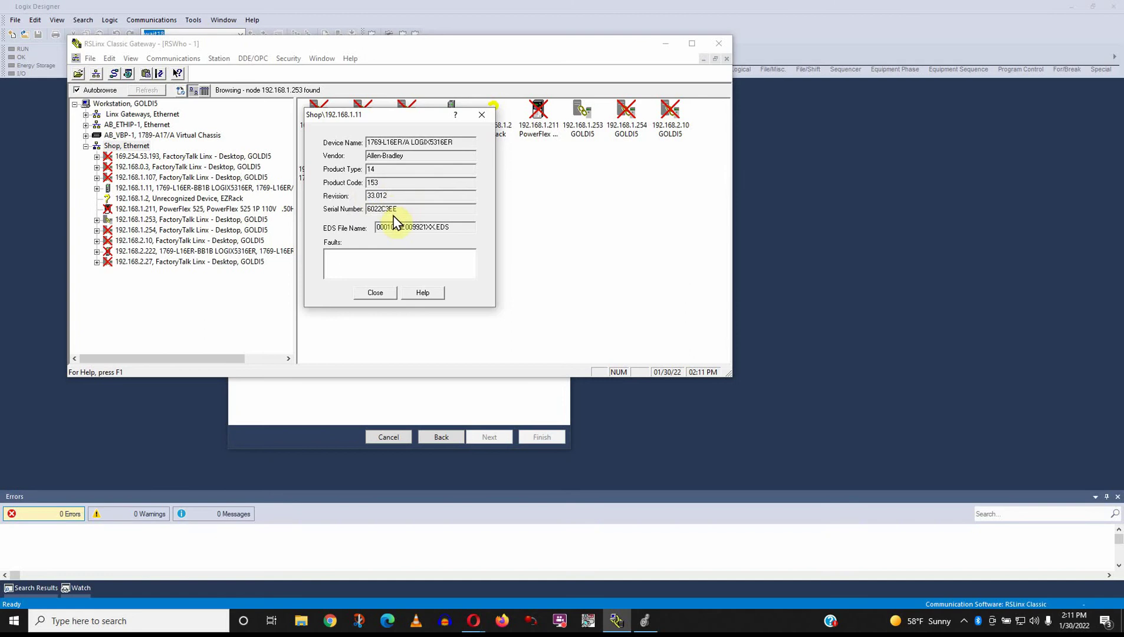
{"action": "left_click", "coordinate": [377, 292]}
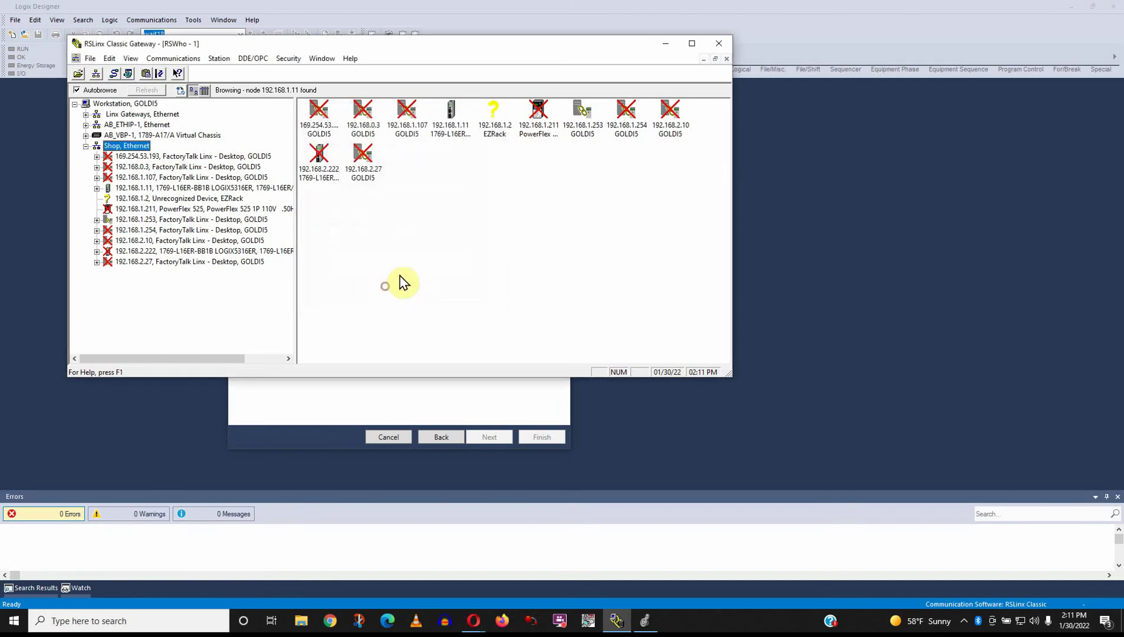
{"action": "left_click", "coordinate": [602, 20]}
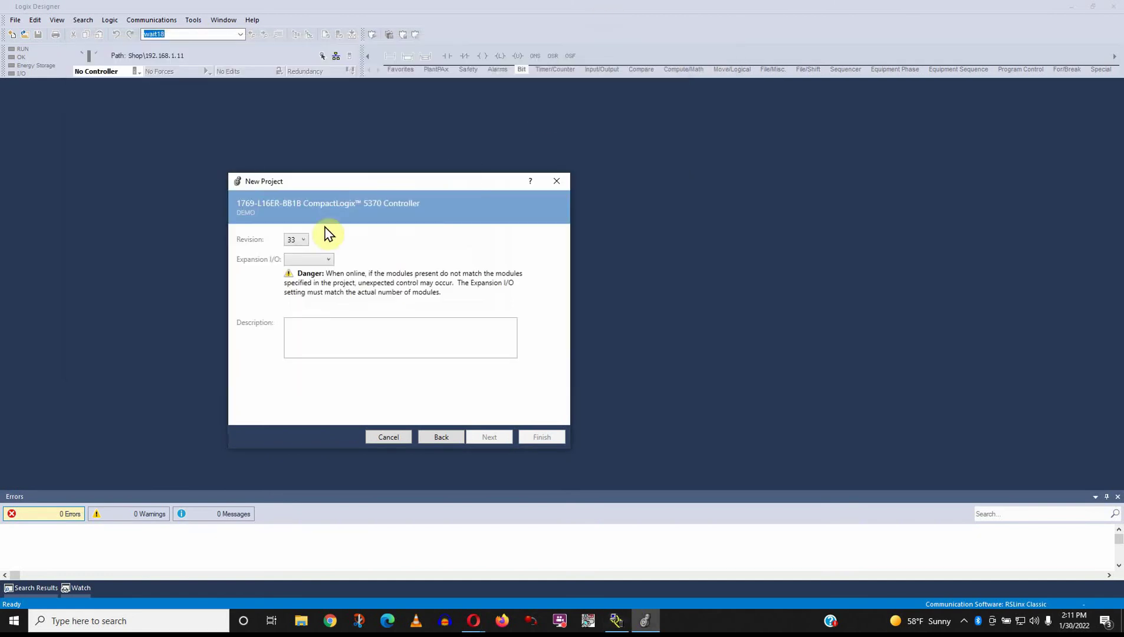
- Set the expansion I/O to 0 Modules and finish creating the project
{"action": "left_click", "coordinate": [328, 264]}
{"action": "left_click", "coordinate": [326, 273]}
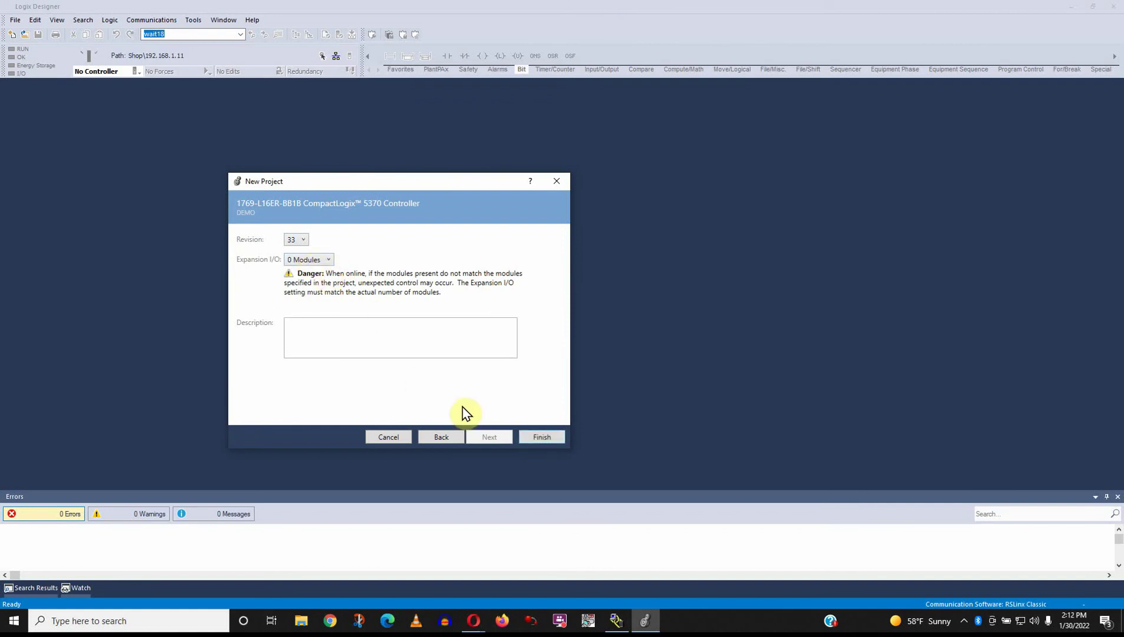
{"action": "left_click", "coordinate": [537, 441]}
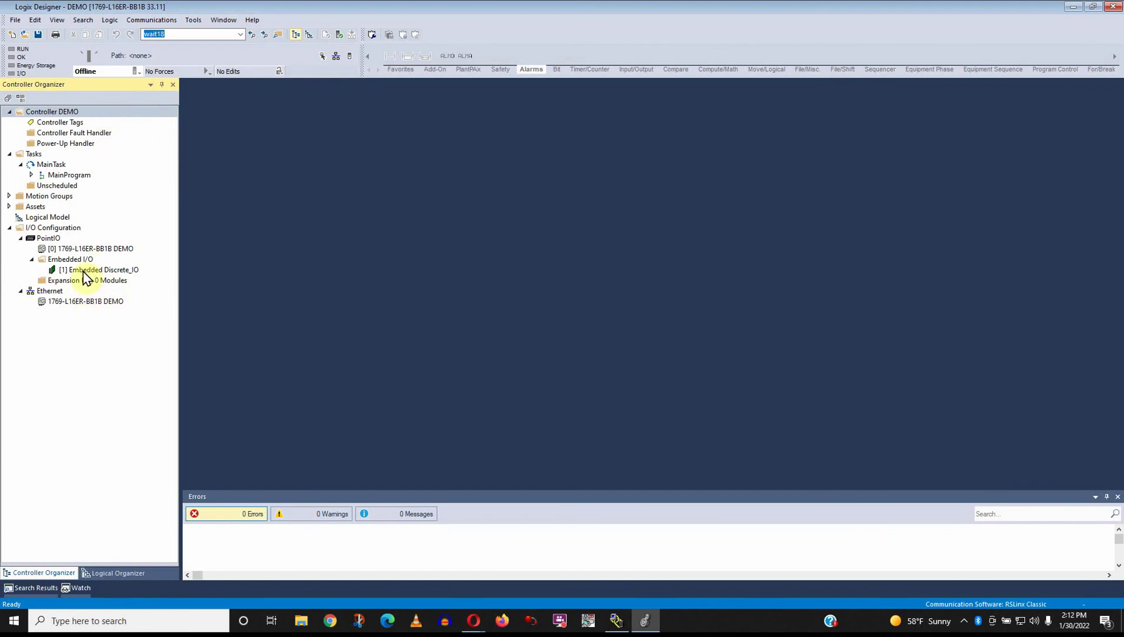
- Restore the default window layout, then repeat the restore once more
{"action": "left_click", "coordinate": [220, 21]}
{"action": "left_click", "coordinate": [239, 50]}
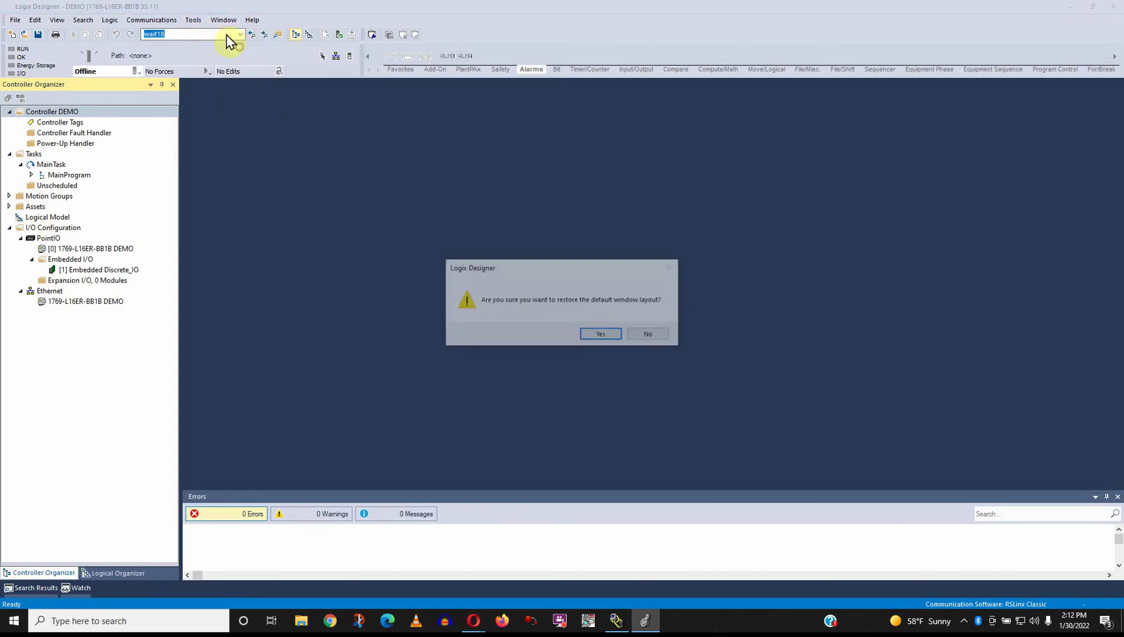
{"action": "left_click", "coordinate": [617, 334]}
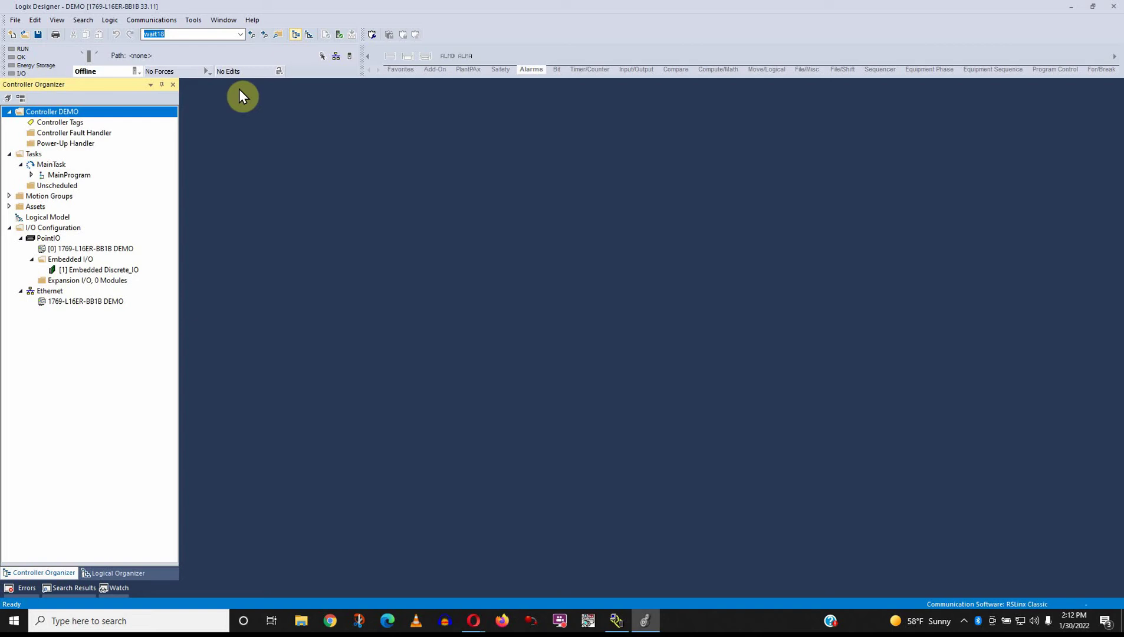
{"action": "left_click", "coordinate": [224, 19]}
{"action": "left_click", "coordinate": [245, 51]}
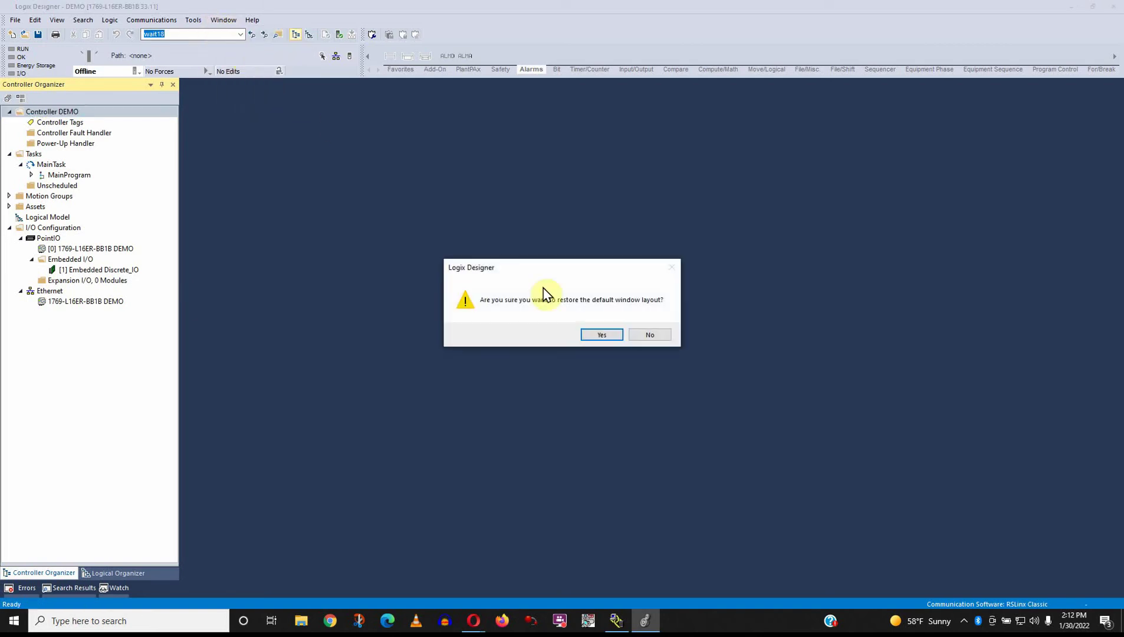
{"action": "left_click", "coordinate": [616, 335]}
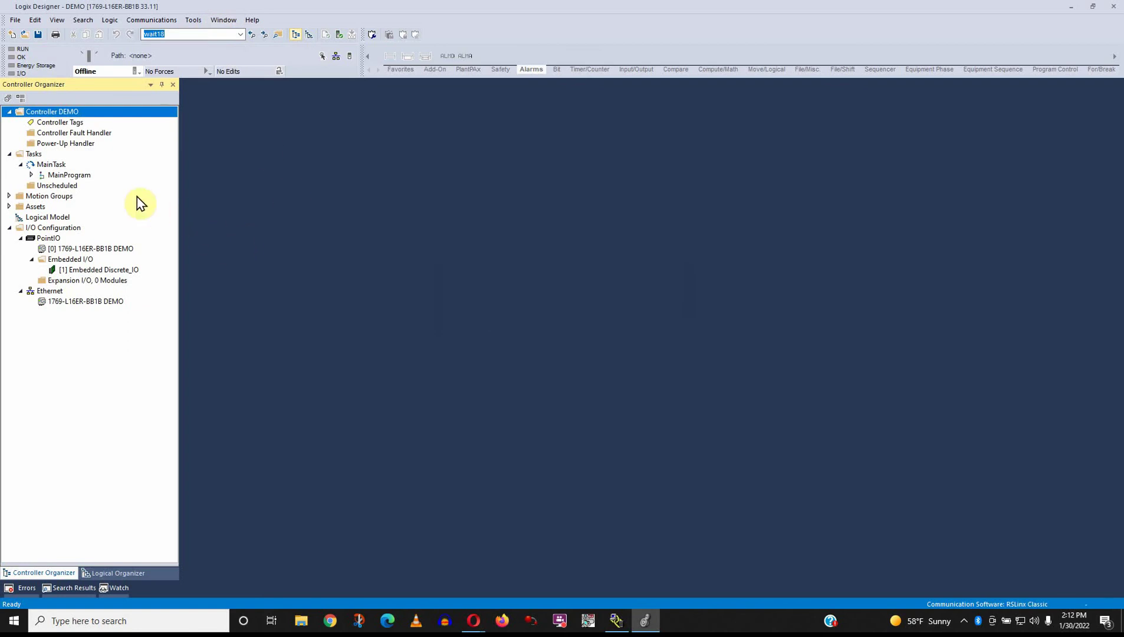
- Open the controller tags and expand the individual bits of Local:1:O.Data and Local:1:I.Data
{"action": "double_click", "coordinate": [78, 122]}
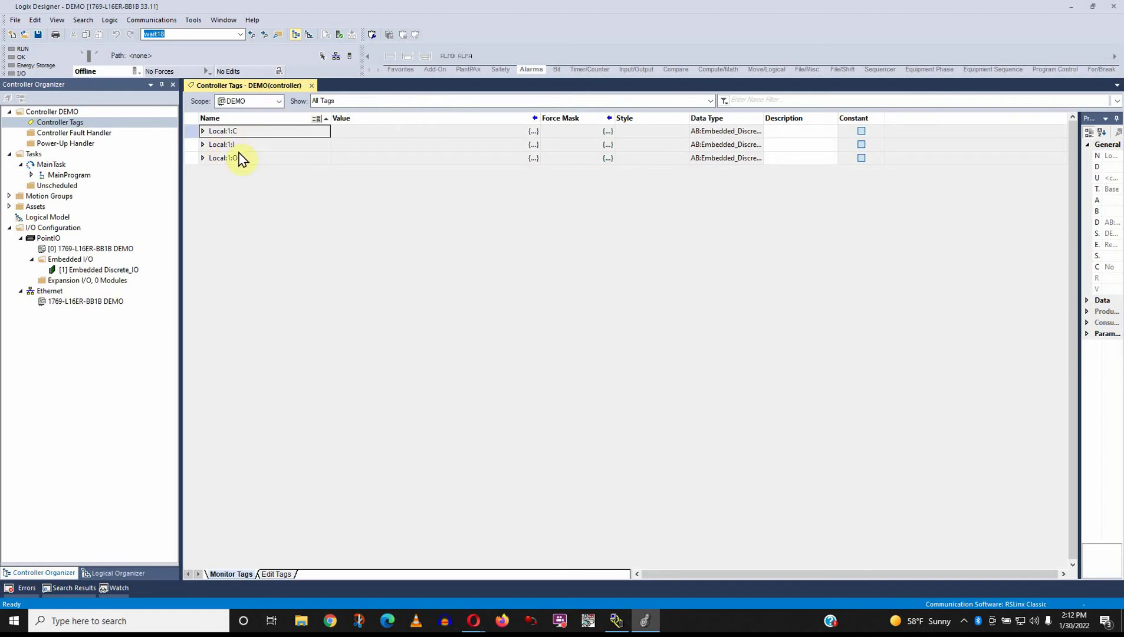
{"action": "left_click", "coordinate": [203, 145]}
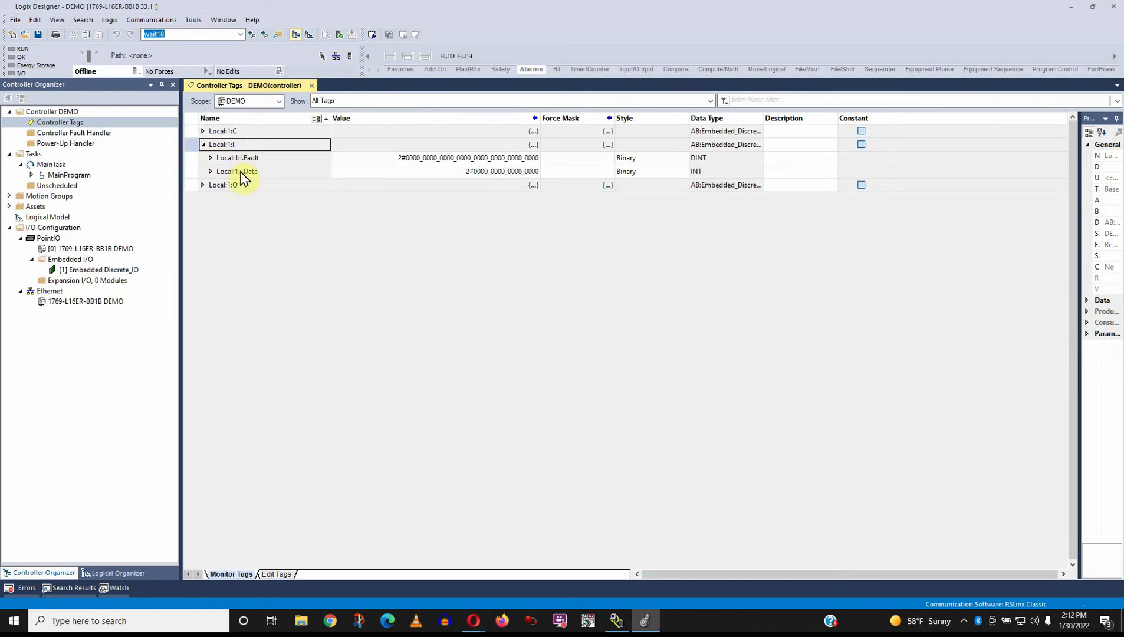
{"action": "left_click", "coordinate": [203, 185]}
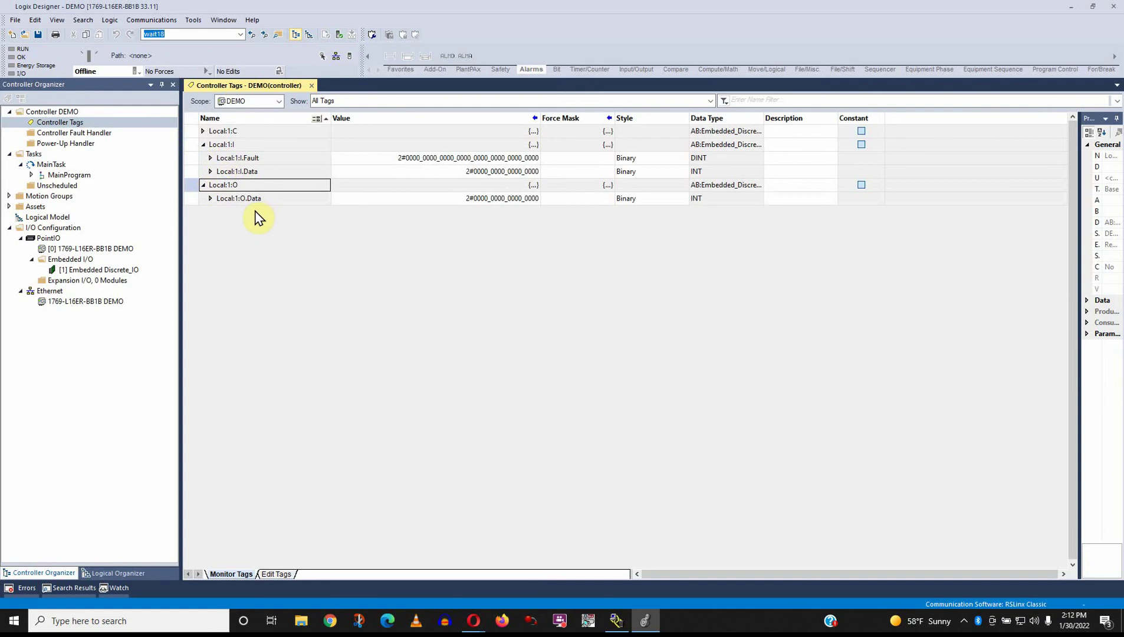
{"action": "left_click", "coordinate": [211, 199]}
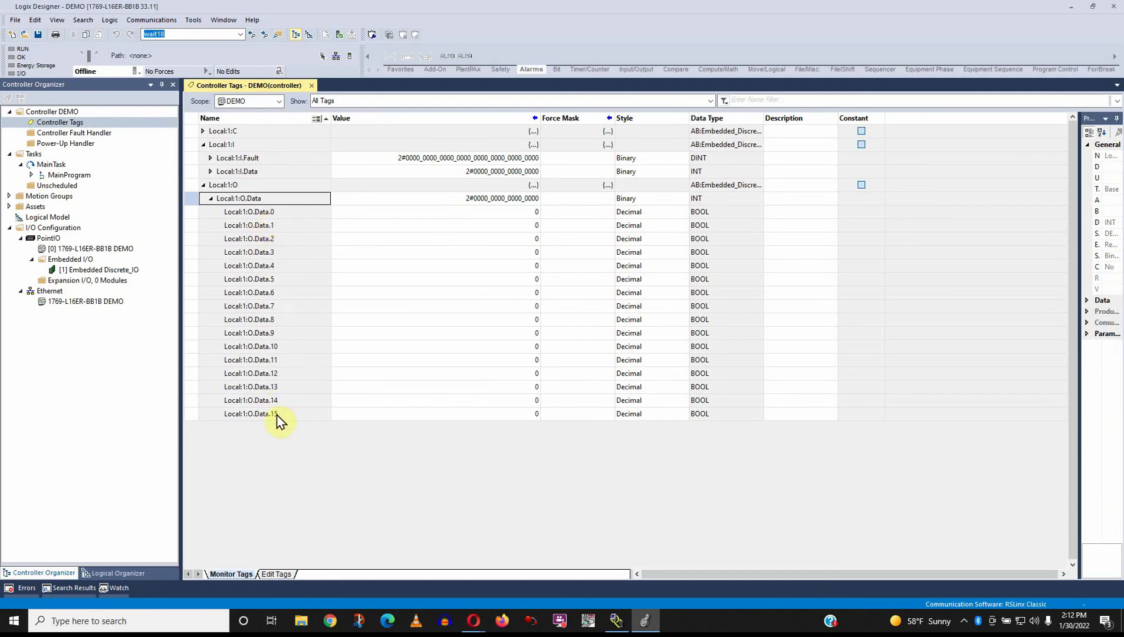
{"action": "left_click", "coordinate": [210, 172]}
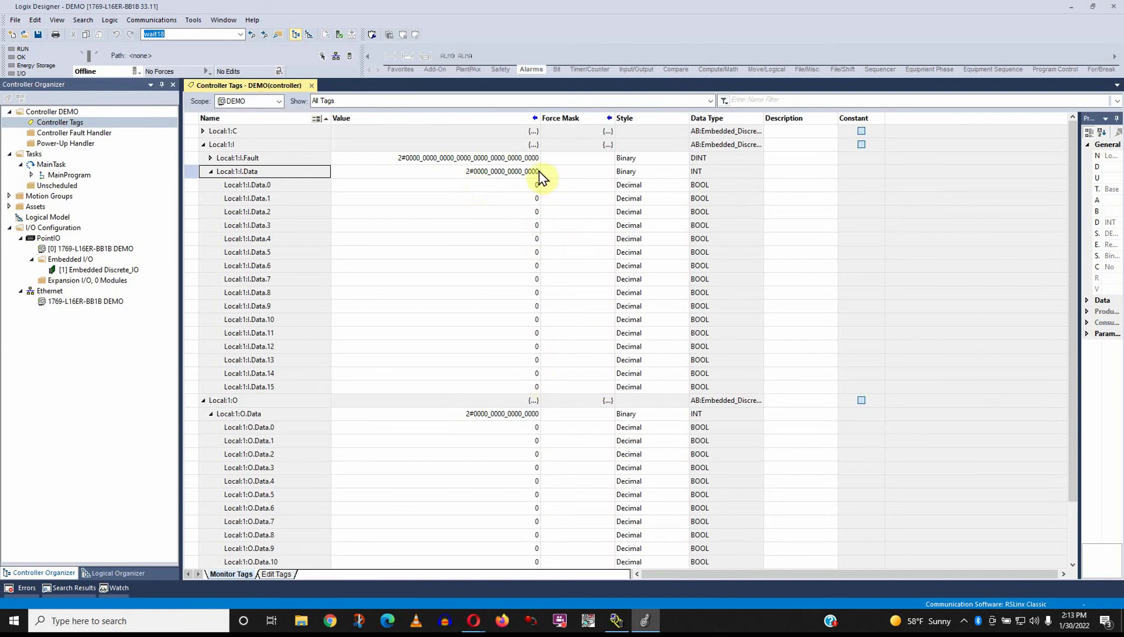
{"action": "left_click", "coordinate": [473, 171]}
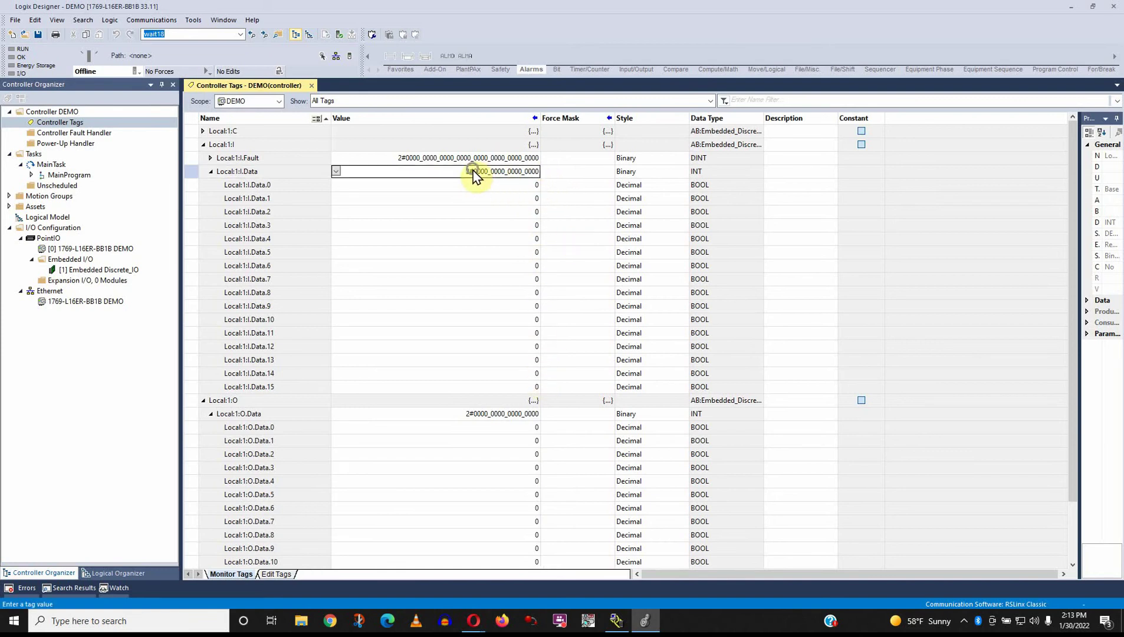
{"action": "right_click", "coordinate": [473, 171]}
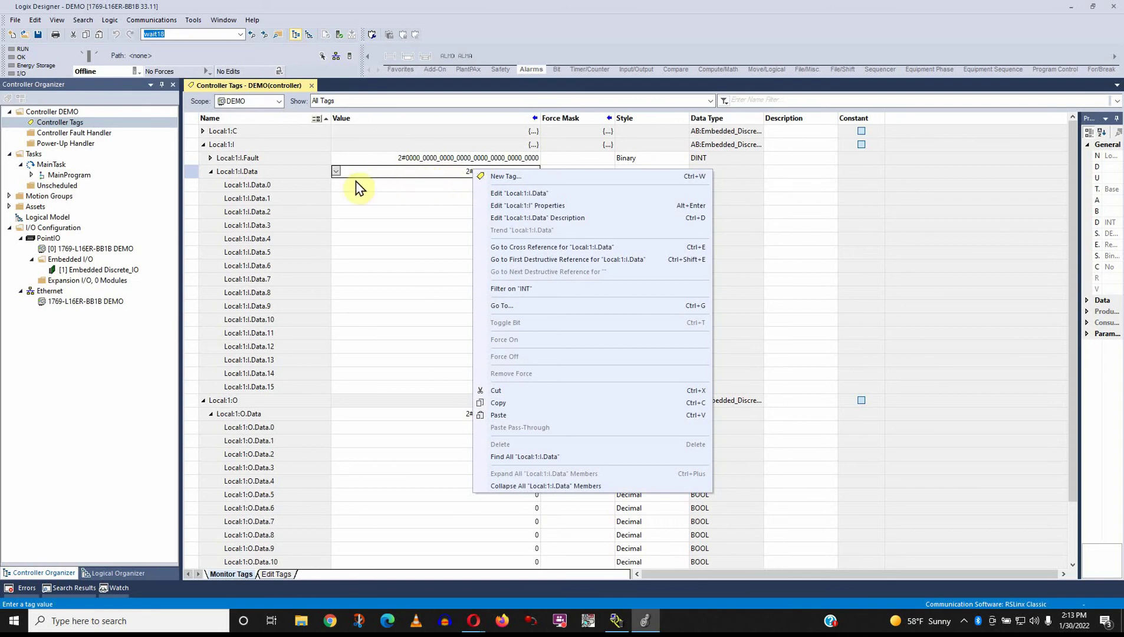
{"action": "left_click", "coordinate": [337, 172]}
{"action": "left_click", "coordinate": [337, 173]}
{"action": "left_click", "coordinate": [337, 172]}
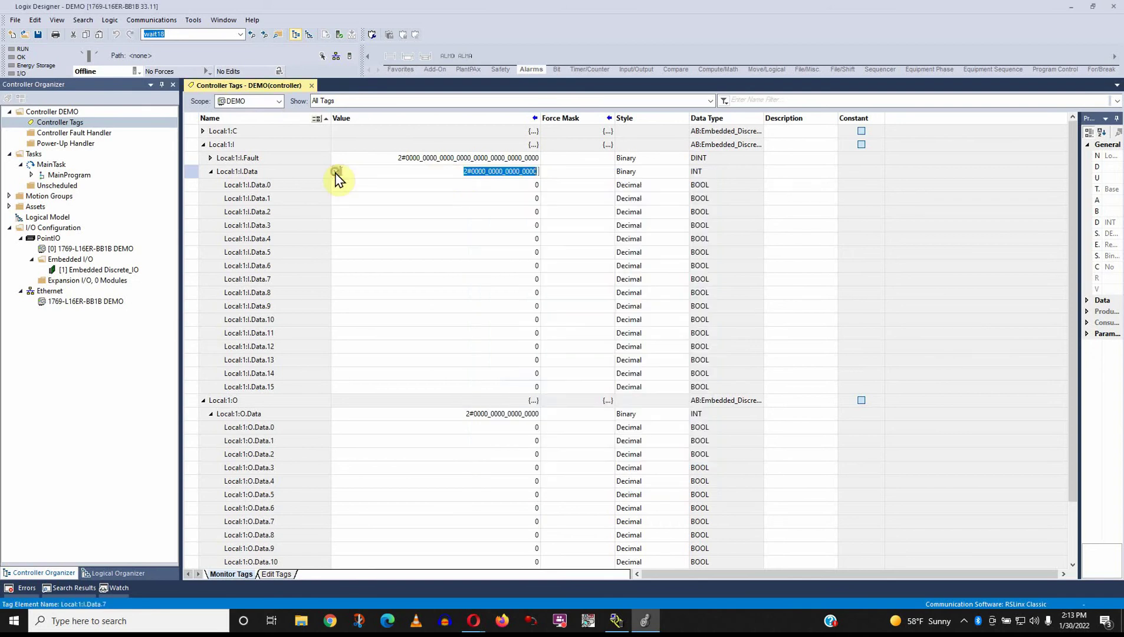
{"action": "right_click", "coordinate": [478, 176]}
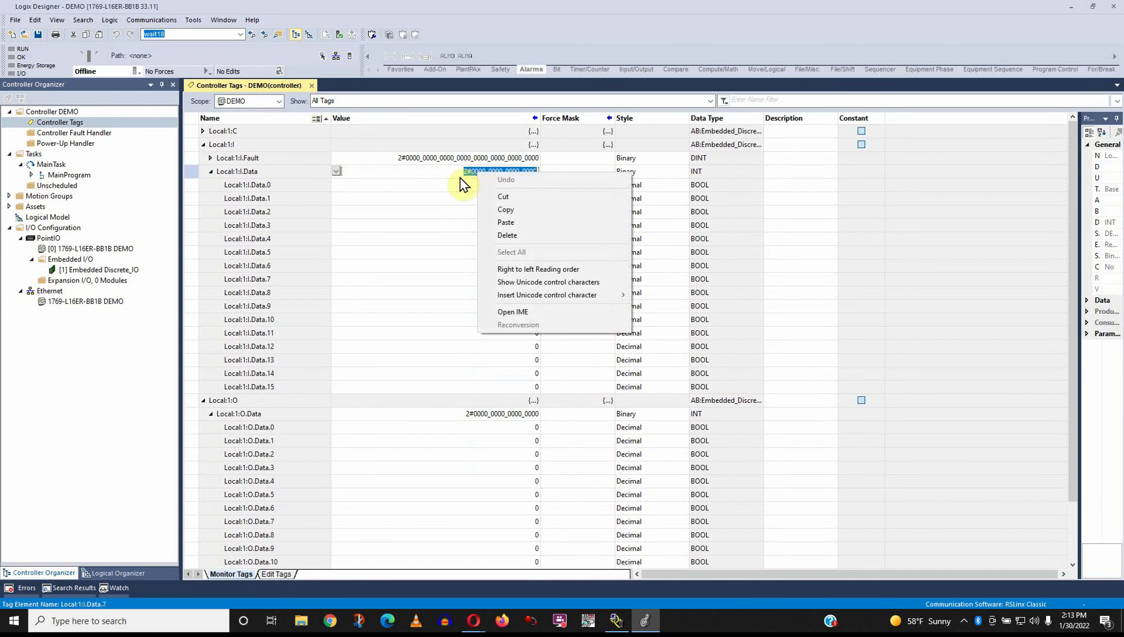
{"action": "left_click", "coordinate": [425, 173]}
{"action": "right_click", "coordinate": [425, 175]}
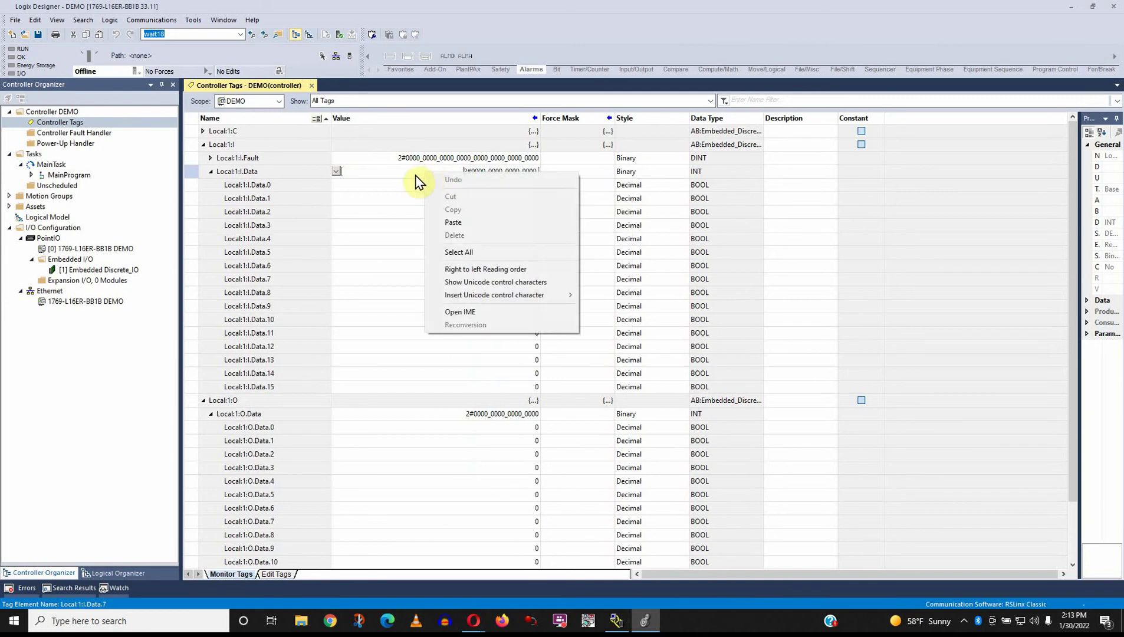
{"action": "left_click", "coordinate": [359, 181]}
{"action": "left_click", "coordinate": [356, 173]}
{"action": "left_click", "coordinate": [356, 173]}
{"action": "right_click", "coordinate": [357, 173]}
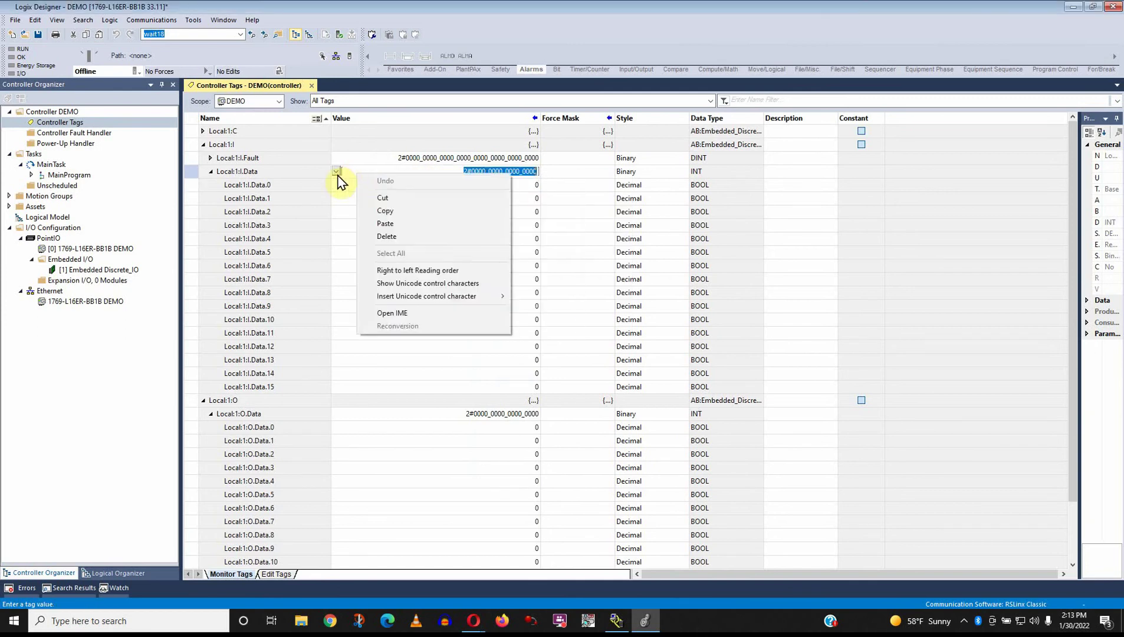
{"action": "left_click", "coordinate": [336, 172]}
{"action": "right_click", "coordinate": [338, 175]}
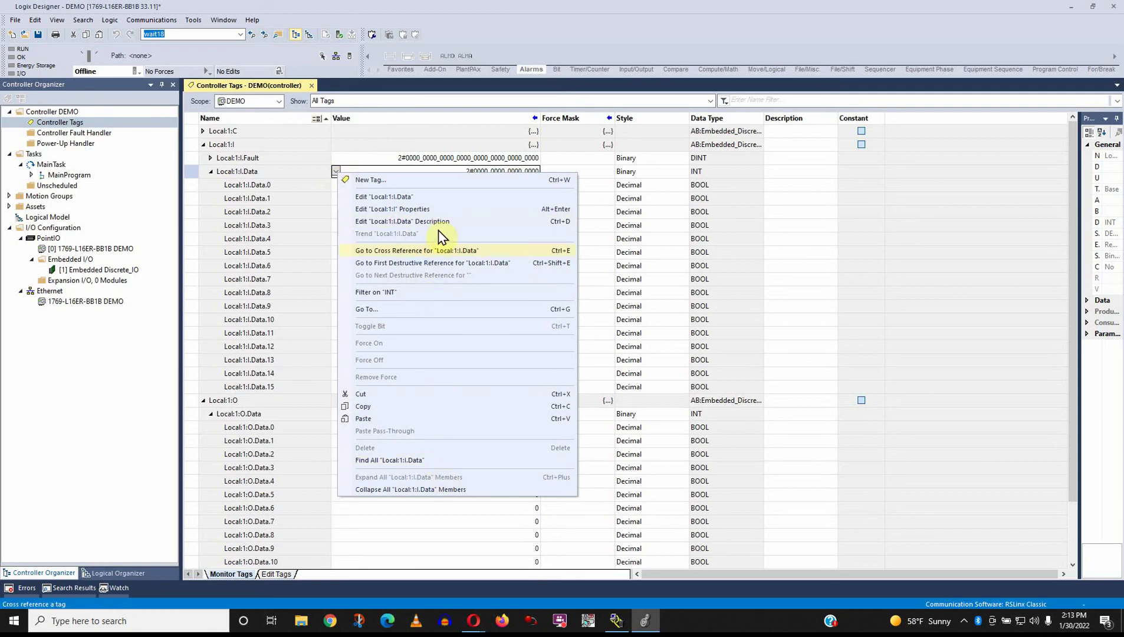
- Examine the force mask bits and the available display styles for Local:1:I.Data
{"action": "left_click", "coordinate": [596, 175]}
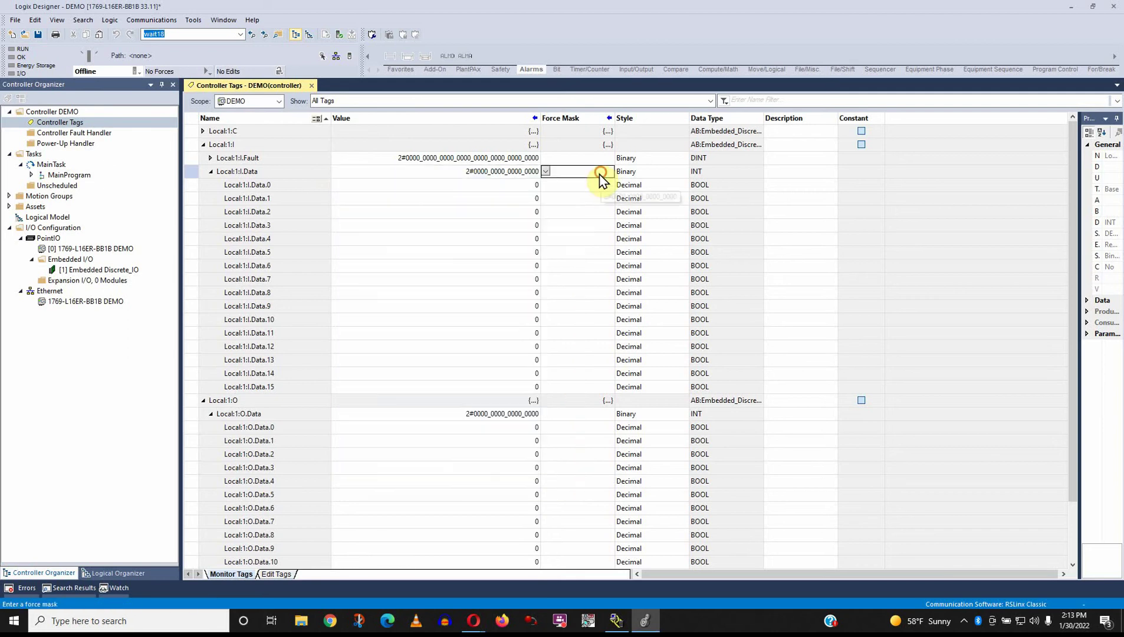
{"action": "left_click", "coordinate": [546, 171]}
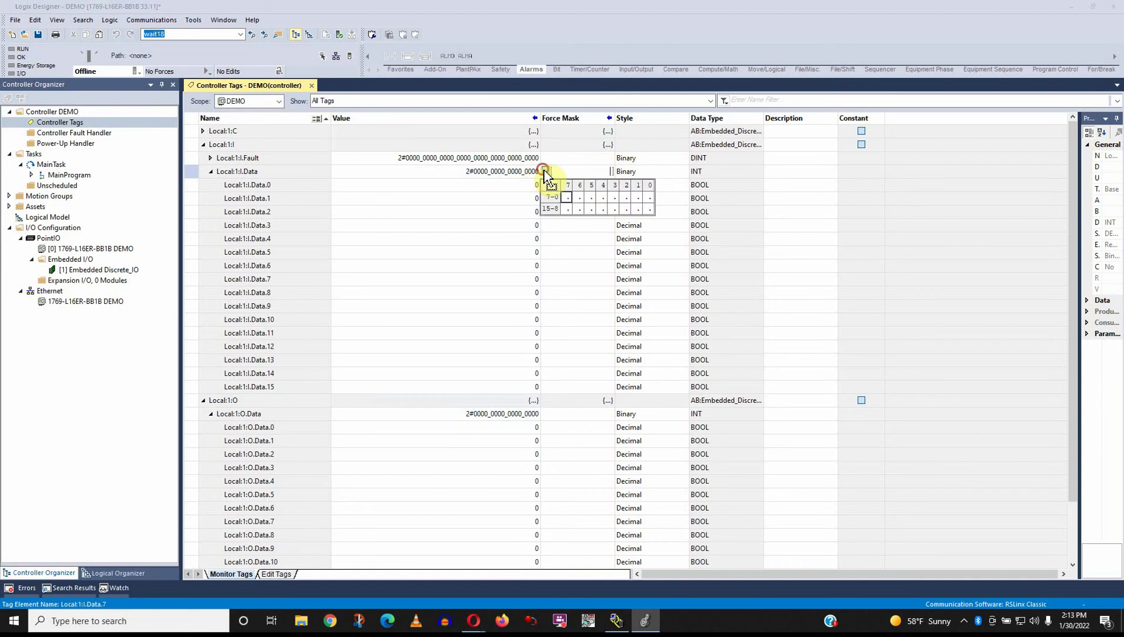
{"action": "left_click", "coordinate": [548, 173]}
{"action": "left_click", "coordinate": [718, 172]}
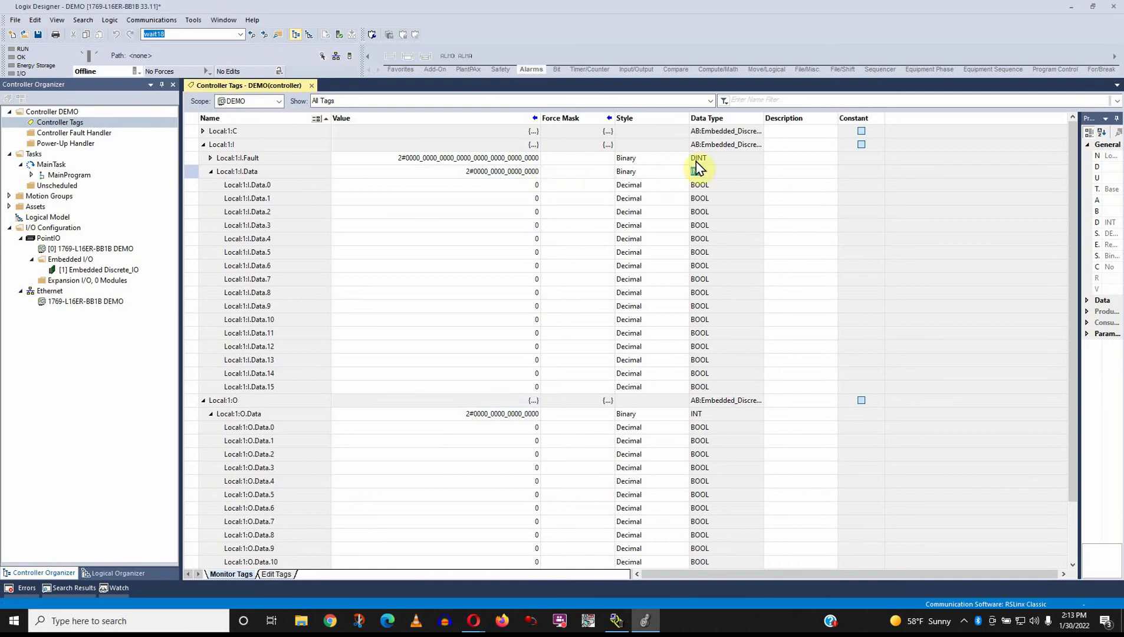
{"action": "left_click", "coordinate": [683, 171]}
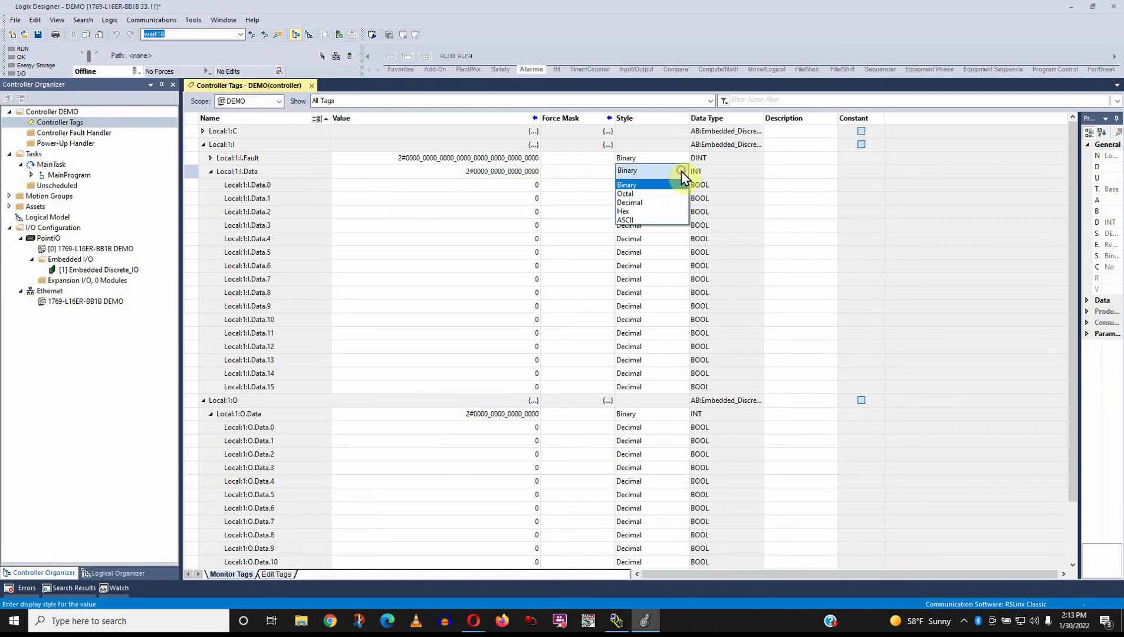
{"action": "left_click", "coordinate": [567, 183]}
{"action": "left_click", "coordinate": [522, 171]}
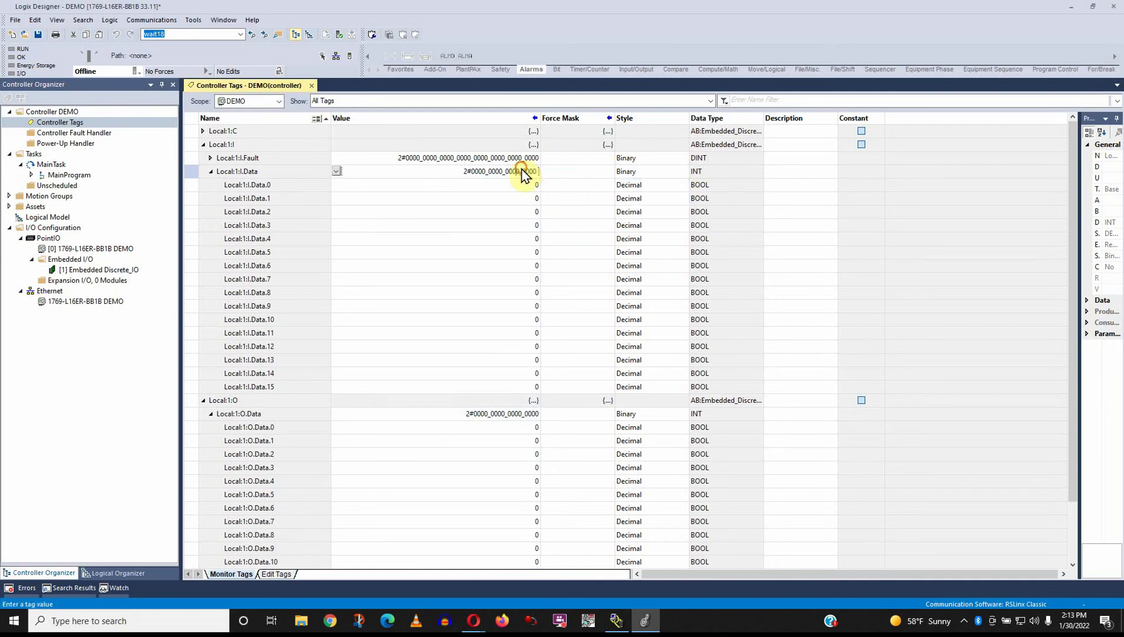
{"action": "right_click", "coordinate": [438, 174]}
{"action": "left_click", "coordinate": [376, 188]}
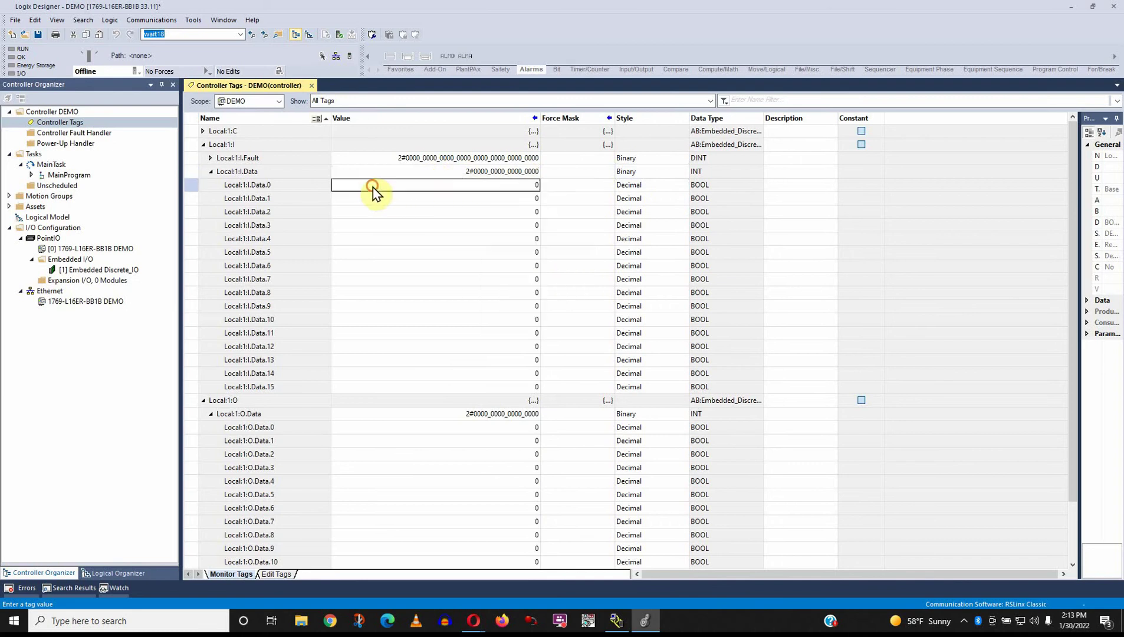
{"action": "left_click", "coordinate": [286, 171]}
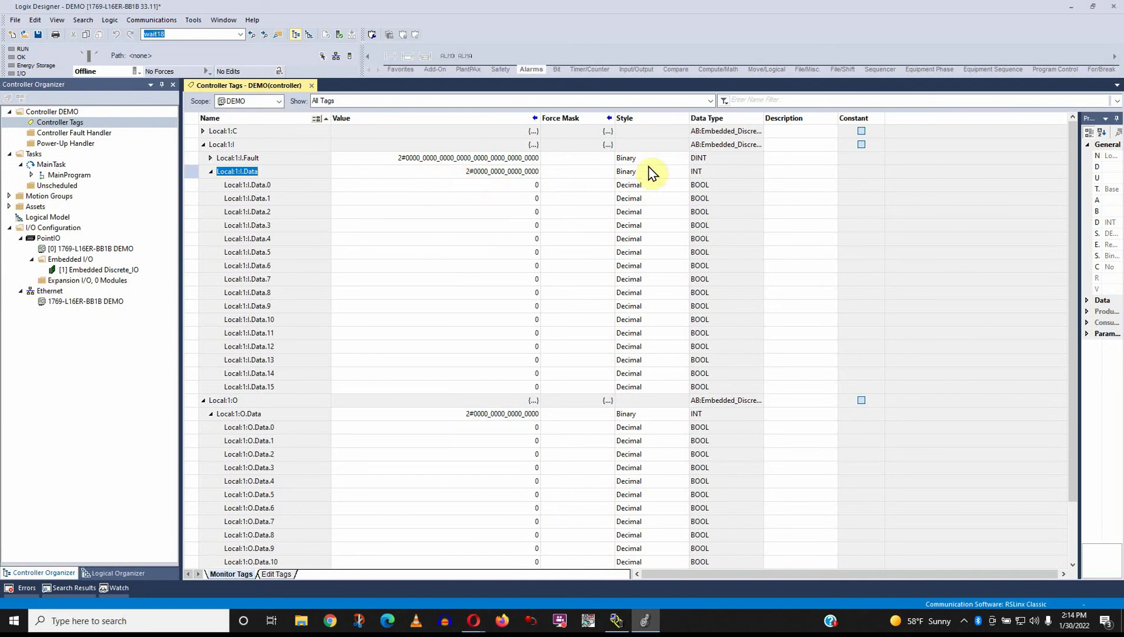
- View the Local:1:I.Data value in Decimal and Hex display styles, and return it to Binary
{"action": "left_click", "coordinate": [683, 171]}
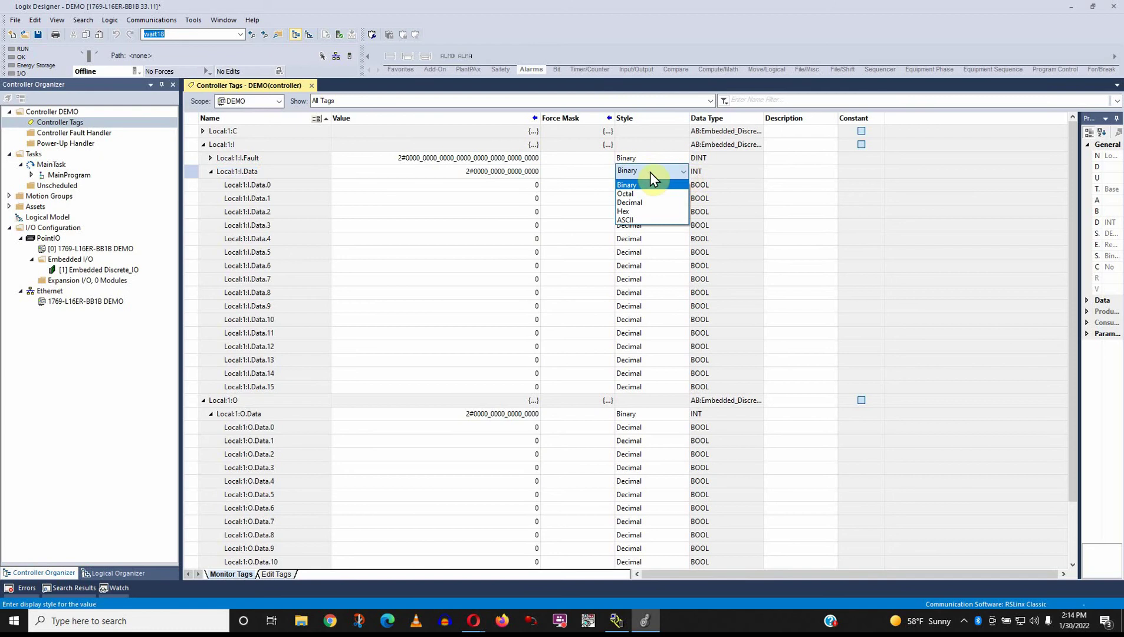
{"action": "left_click", "coordinate": [639, 202]}
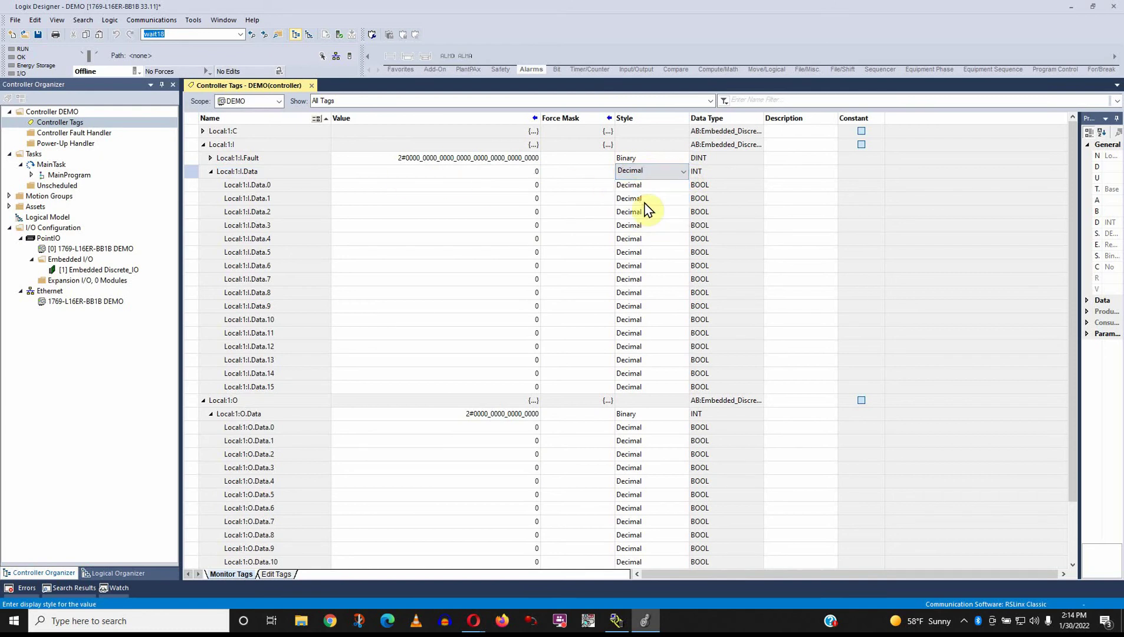
{"action": "left_click", "coordinate": [528, 172]}
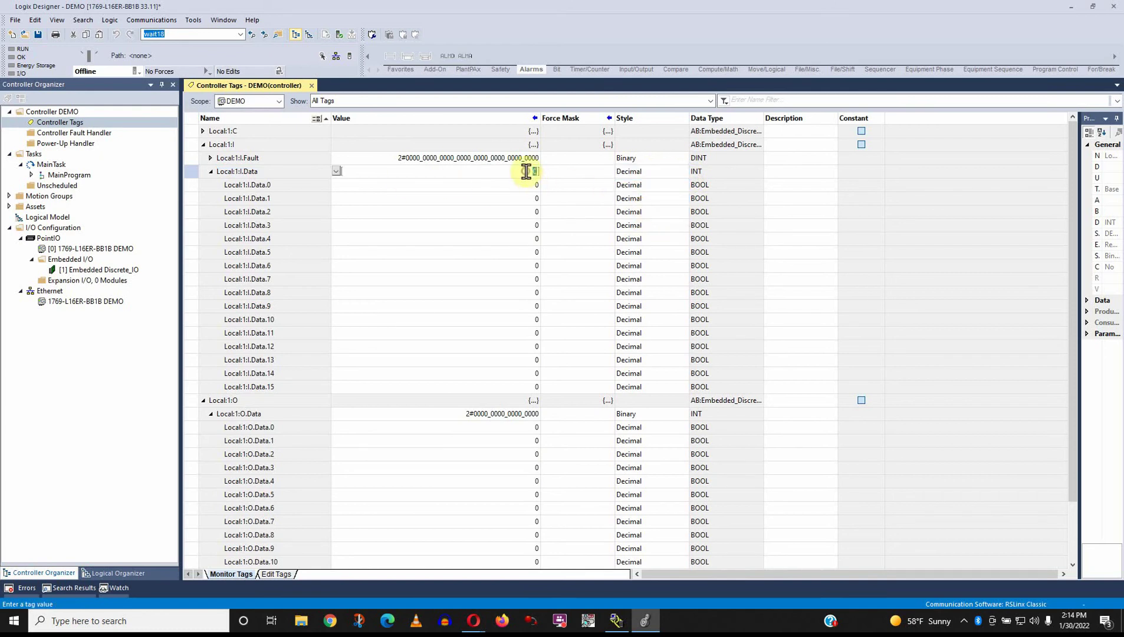
{"action": "left_click", "coordinate": [640, 172]}
{"action": "left_click", "coordinate": [656, 211]}
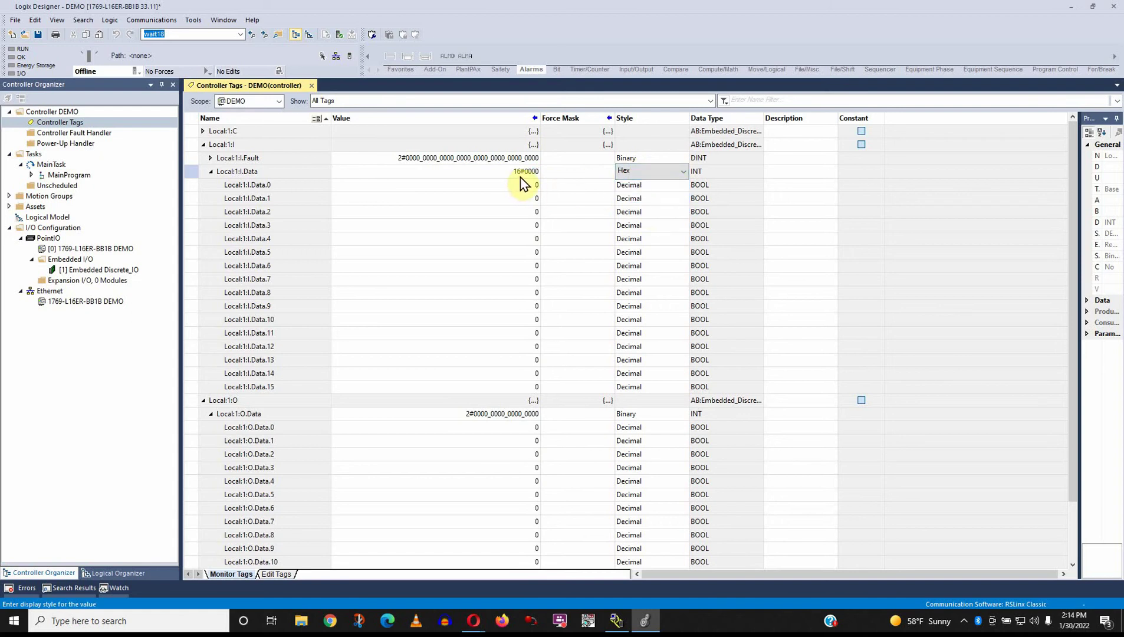
{"action": "left_click", "coordinate": [683, 171]}
{"action": "left_click", "coordinate": [667, 186]}
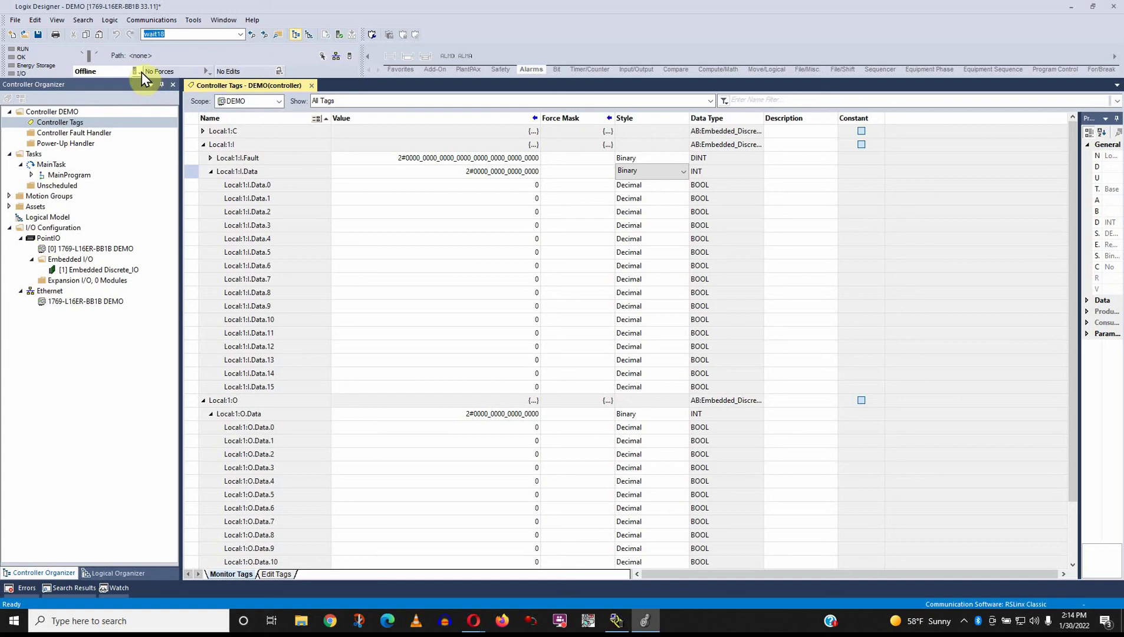
- Download the DEMO project to the 1769-L16ER-BB1B controller at 192.168.1.11 on the Shop Ethernet network
{"action": "left_click", "coordinate": [335, 56]}
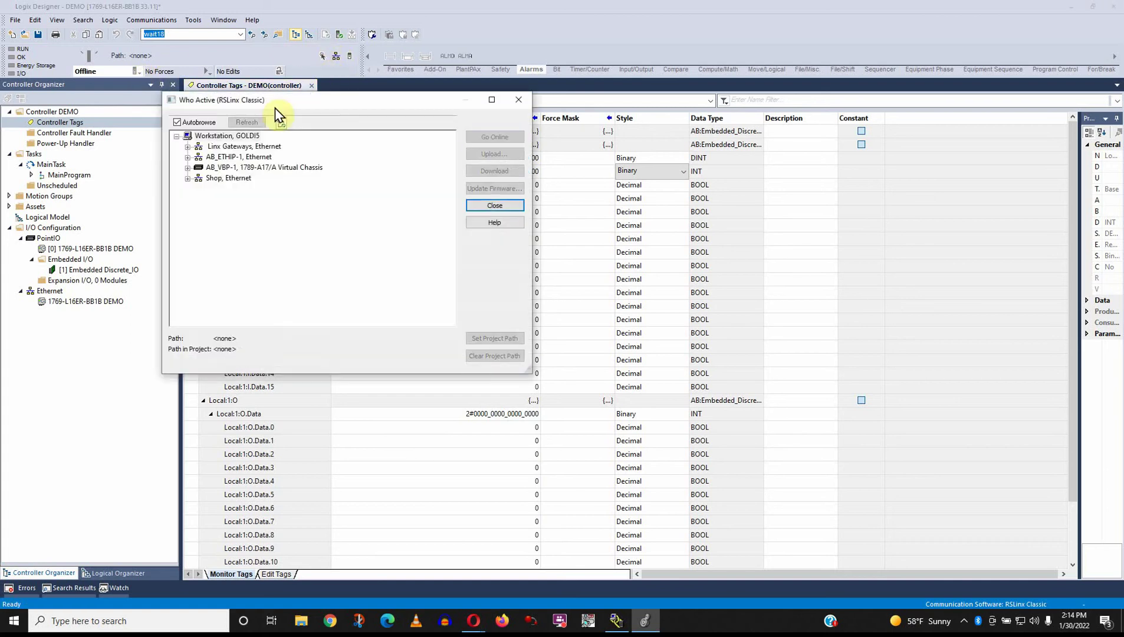
{"action": "double_click", "coordinate": [197, 177]}
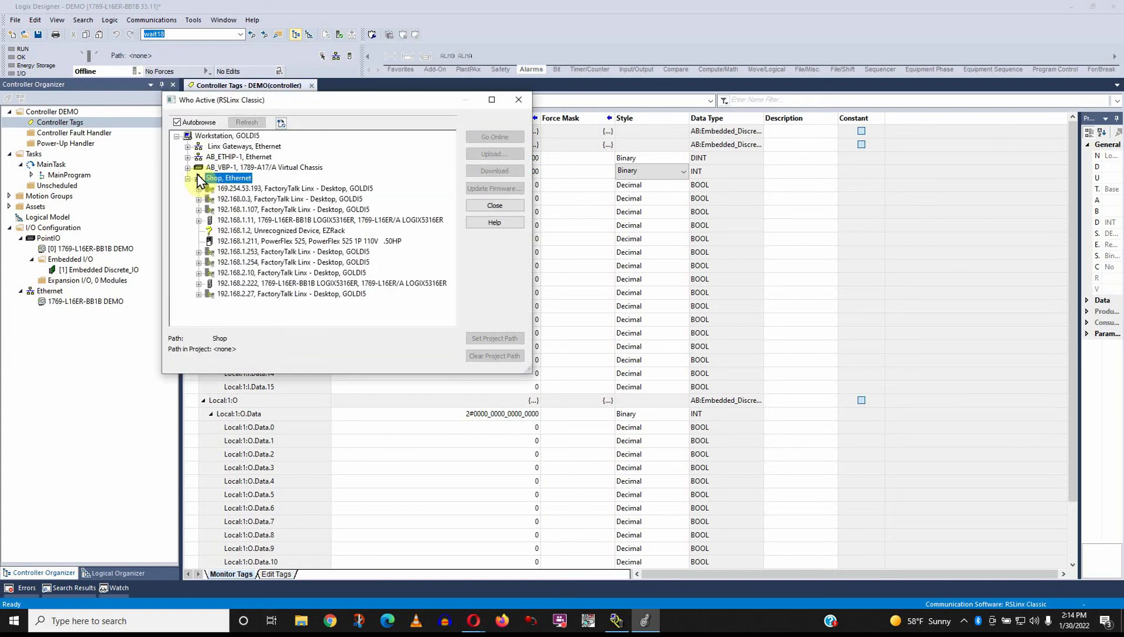
{"action": "left_click", "coordinate": [249, 219]}
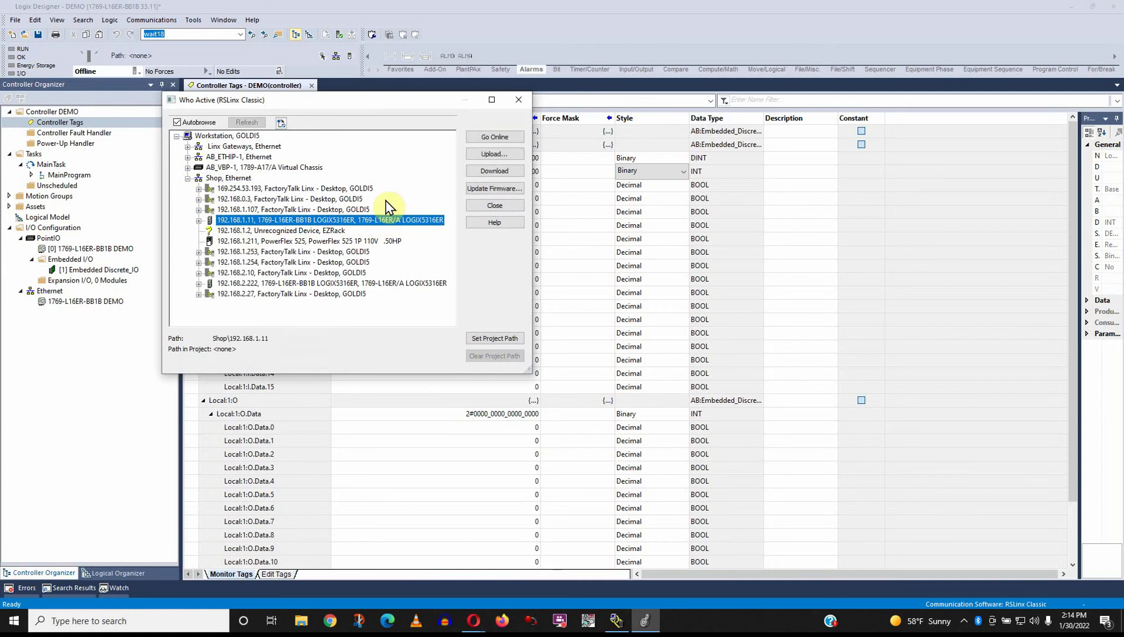
{"action": "left_click", "coordinate": [494, 170]}
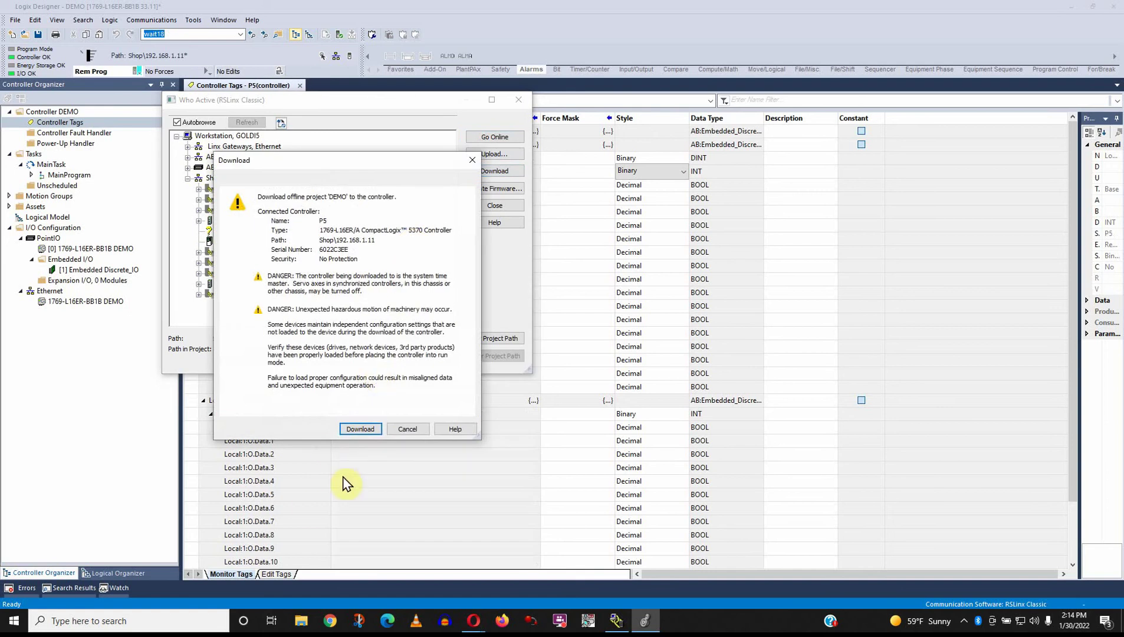
{"action": "left_click", "coordinate": [361, 429]}
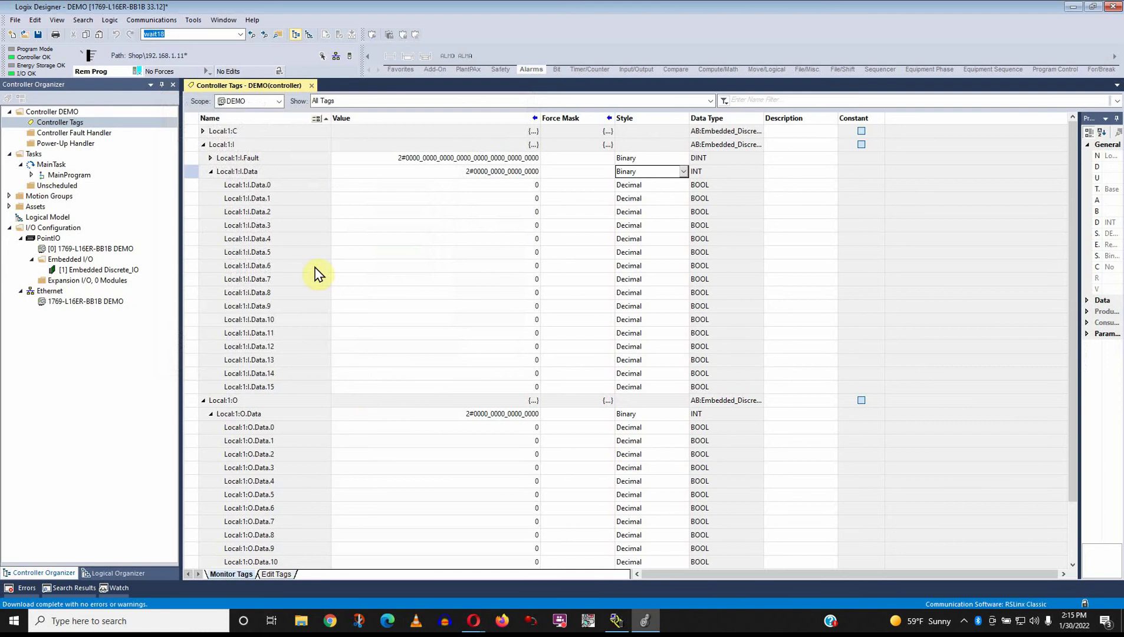
- Switch the controller to Remote Run mode
{"action": "left_click", "coordinate": [139, 73]}
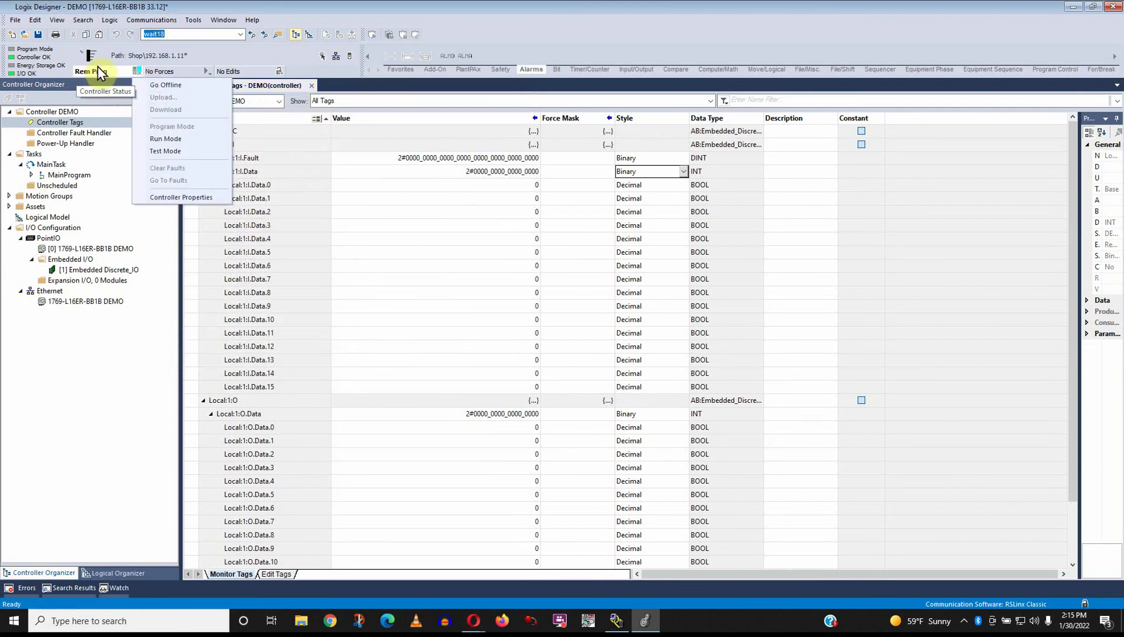
{"action": "left_click", "coordinate": [166, 142]}
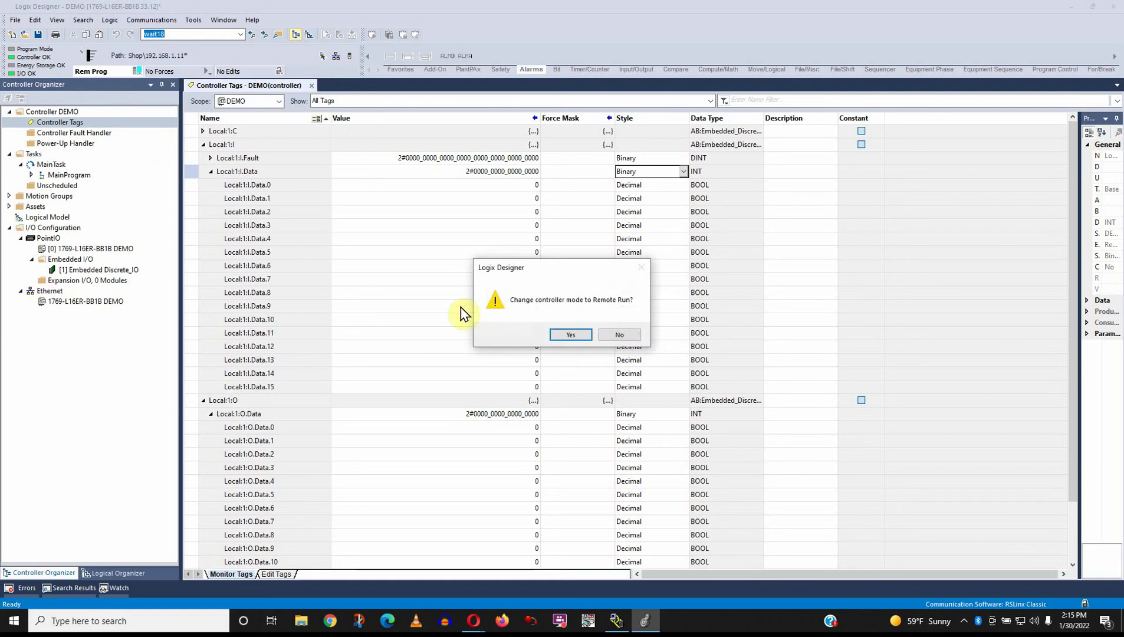
{"action": "left_click", "coordinate": [563, 334]}
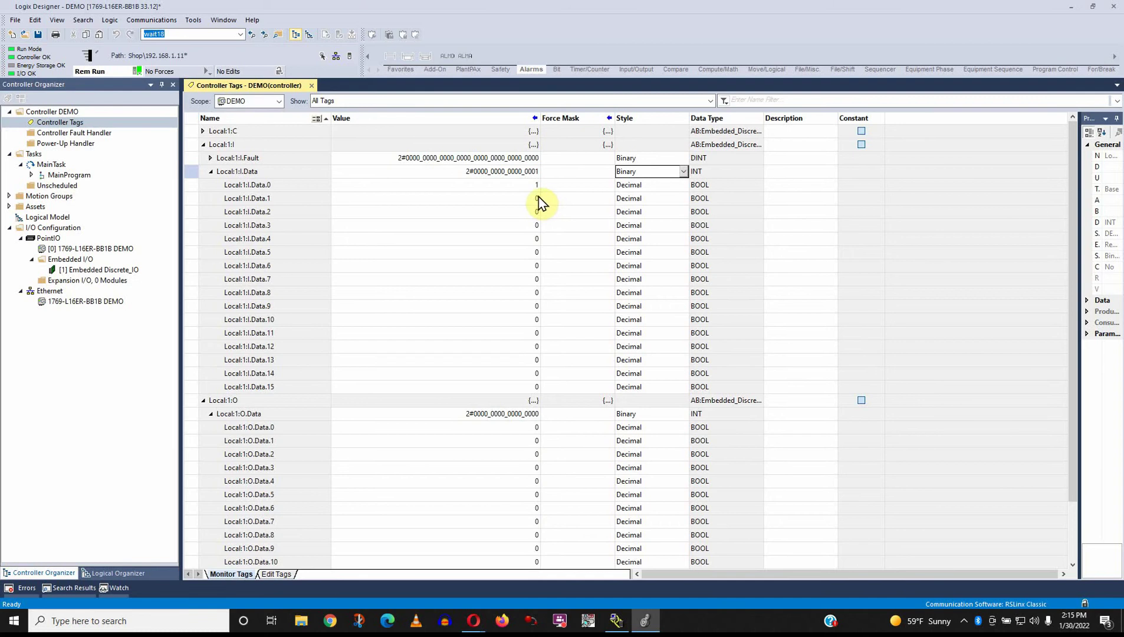
- Compare the live Local:1:I.Data value in Decimal and Binary styles, ending on Binary, and look over the Local:1:O.Data bits
{"action": "left_click", "coordinate": [685, 170]}
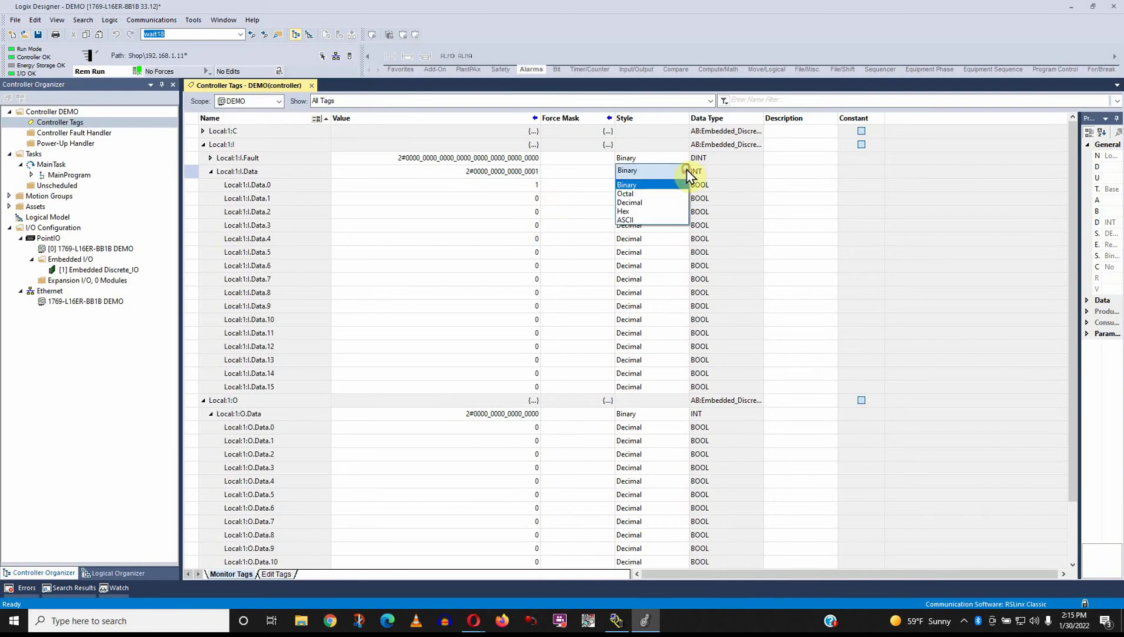
{"action": "left_click", "coordinate": [668, 204]}
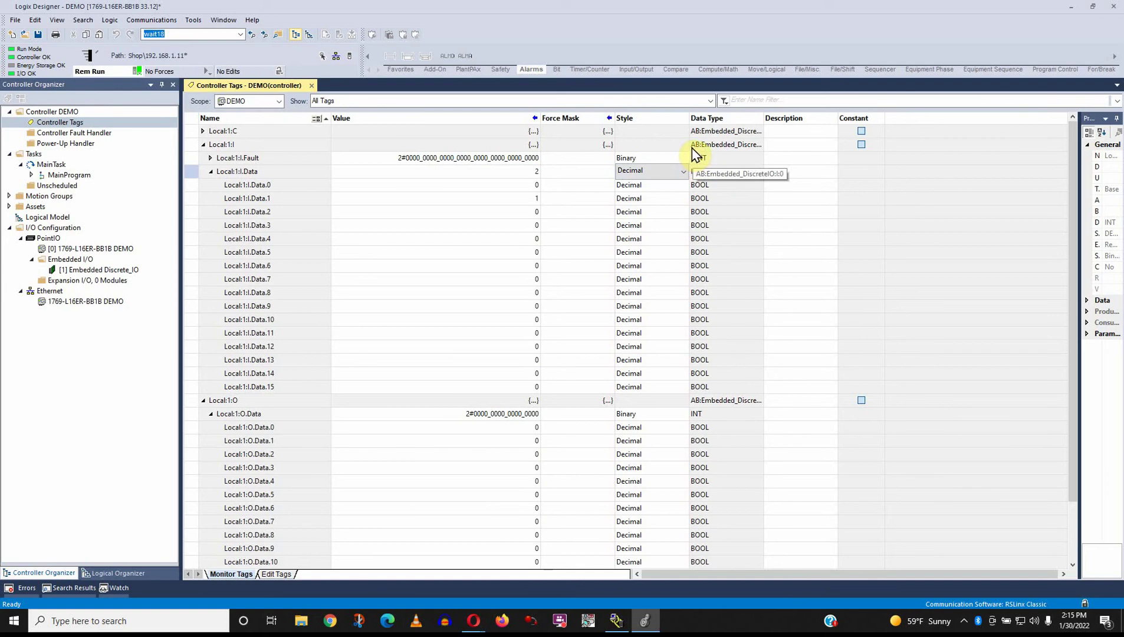
{"action": "left_click", "coordinate": [681, 171]}
{"action": "left_click", "coordinate": [673, 185]}
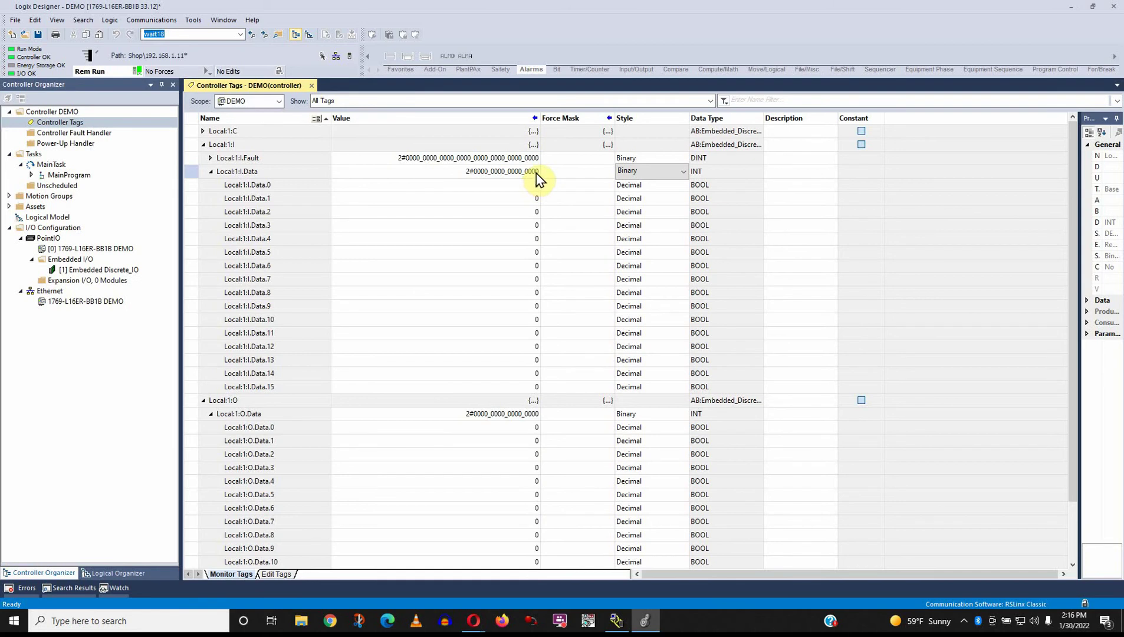
{"action": "left_click", "coordinate": [683, 171]}
{"action": "left_click", "coordinate": [657, 202]}
{"action": "left_click", "coordinate": [683, 172]}
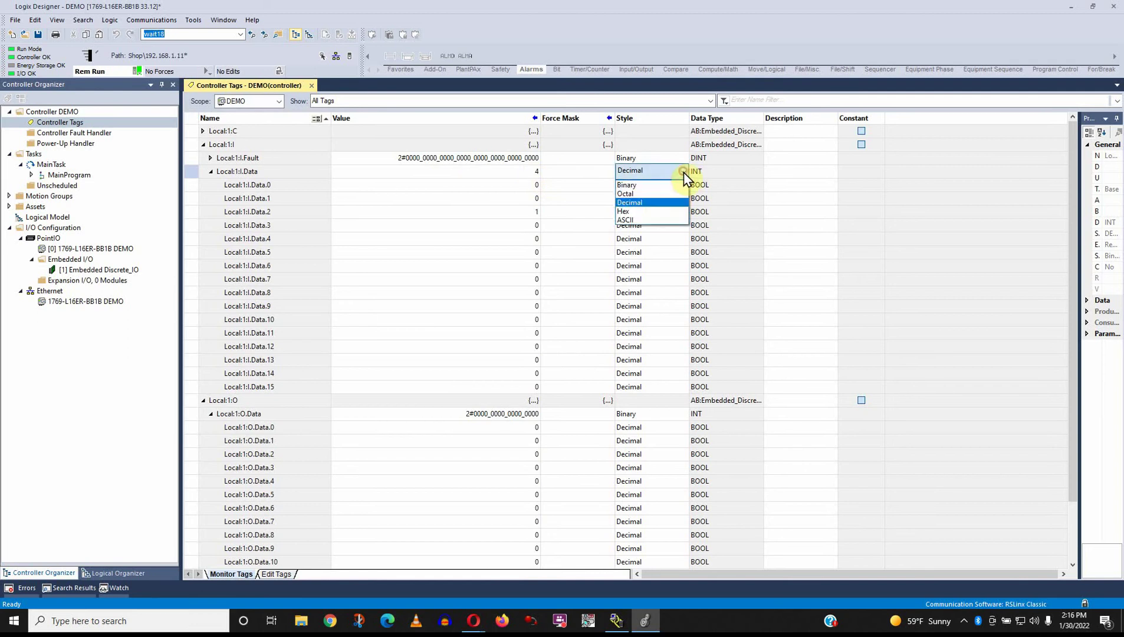
{"action": "left_click", "coordinate": [668, 183]}
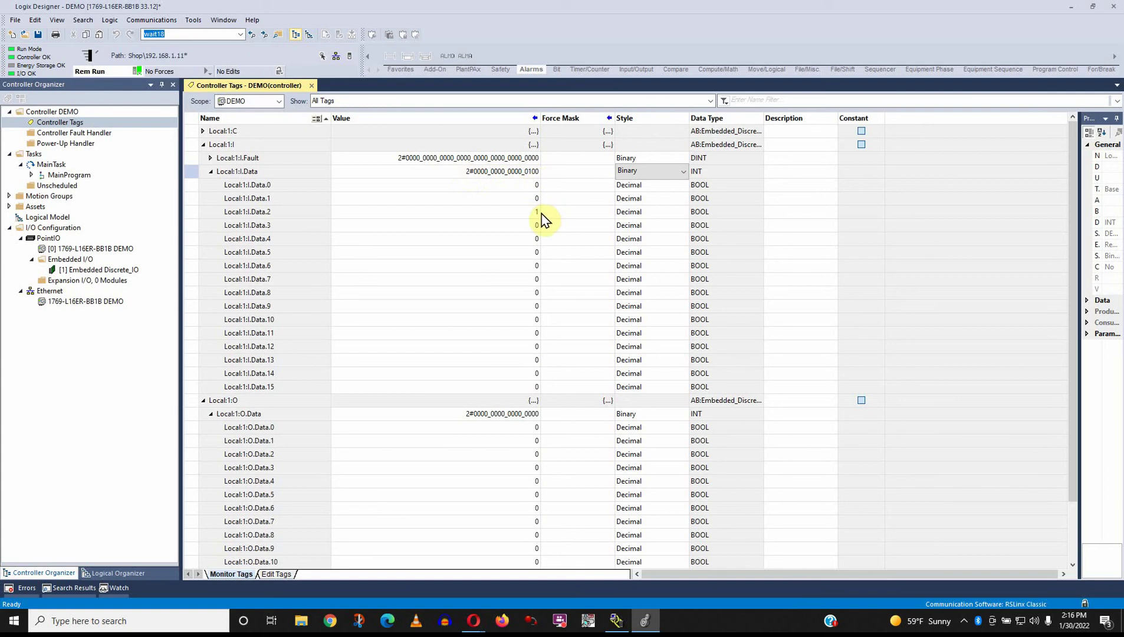
{"action": "scroll", "coordinate": [468, 265], "scroll_direction": "down", "scroll_amount": 2}
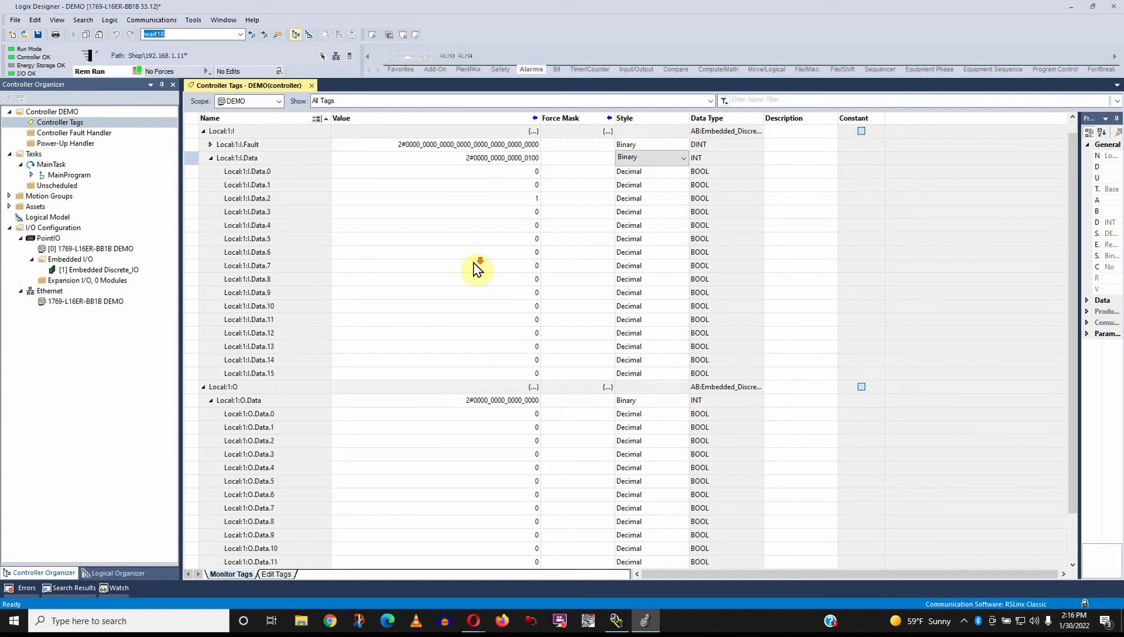
{"action": "scroll", "coordinate": [374, 307], "scroll_direction": "down", "scroll_amount": 3}
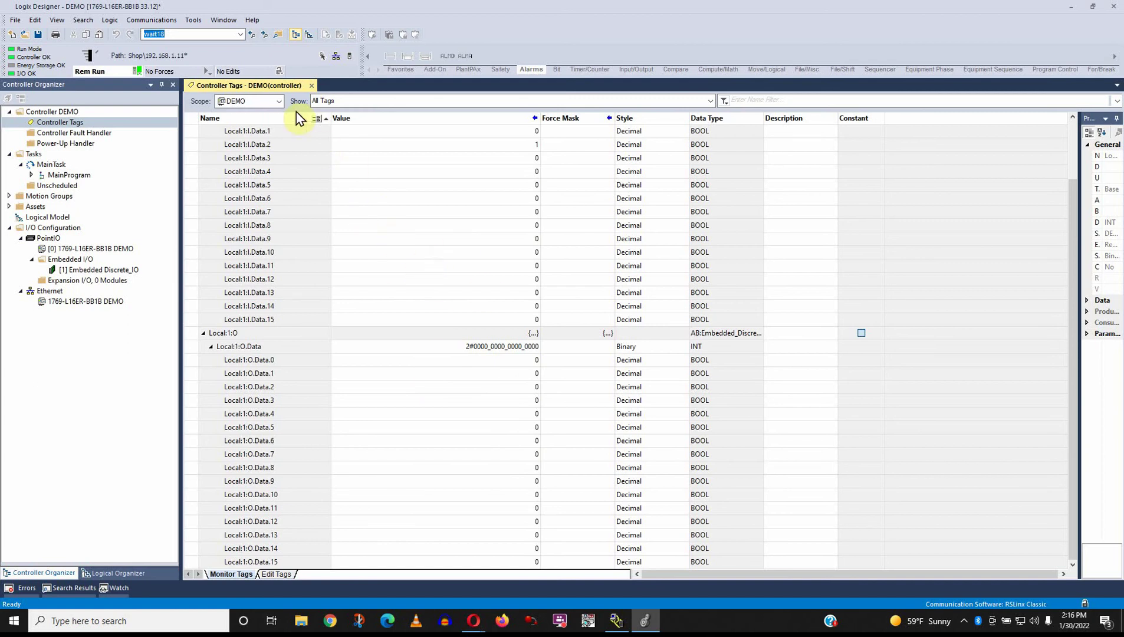
- Close the controller tags and open the MainRoutine ladder under MainProgram
{"action": "left_click", "coordinate": [311, 86]}
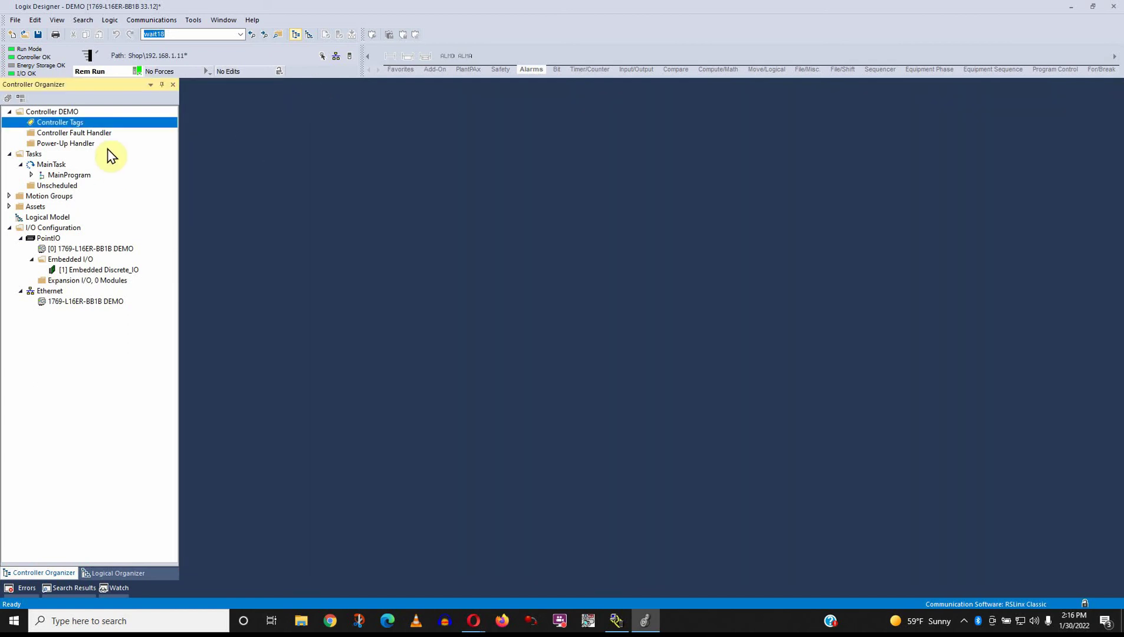
{"action": "left_click", "coordinate": [31, 175]}
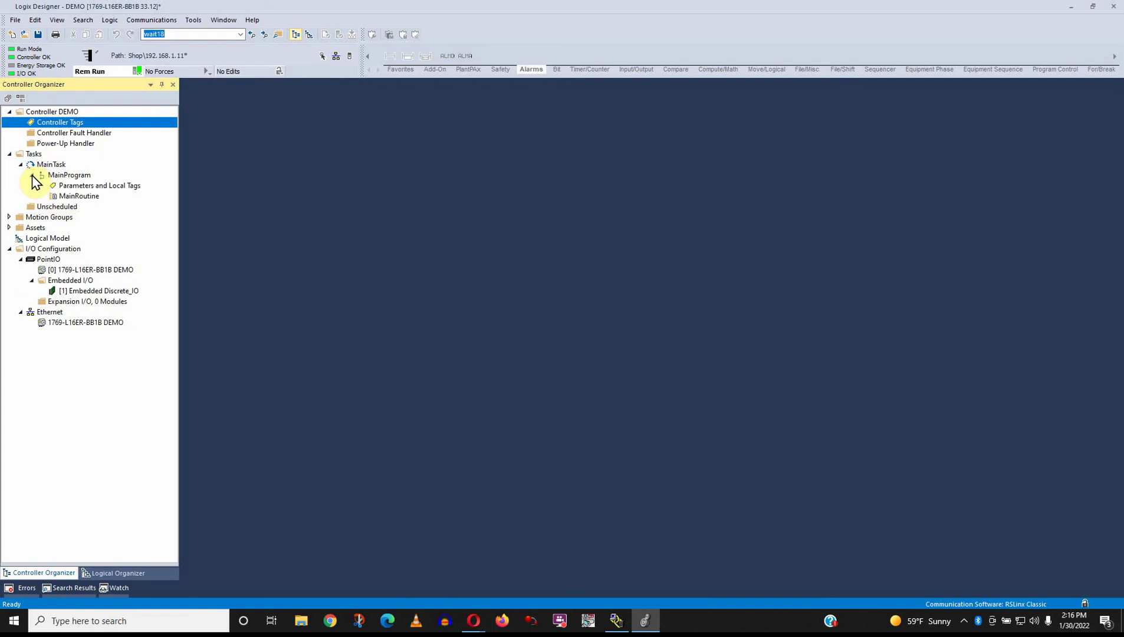
{"action": "double_click", "coordinate": [71, 196]}
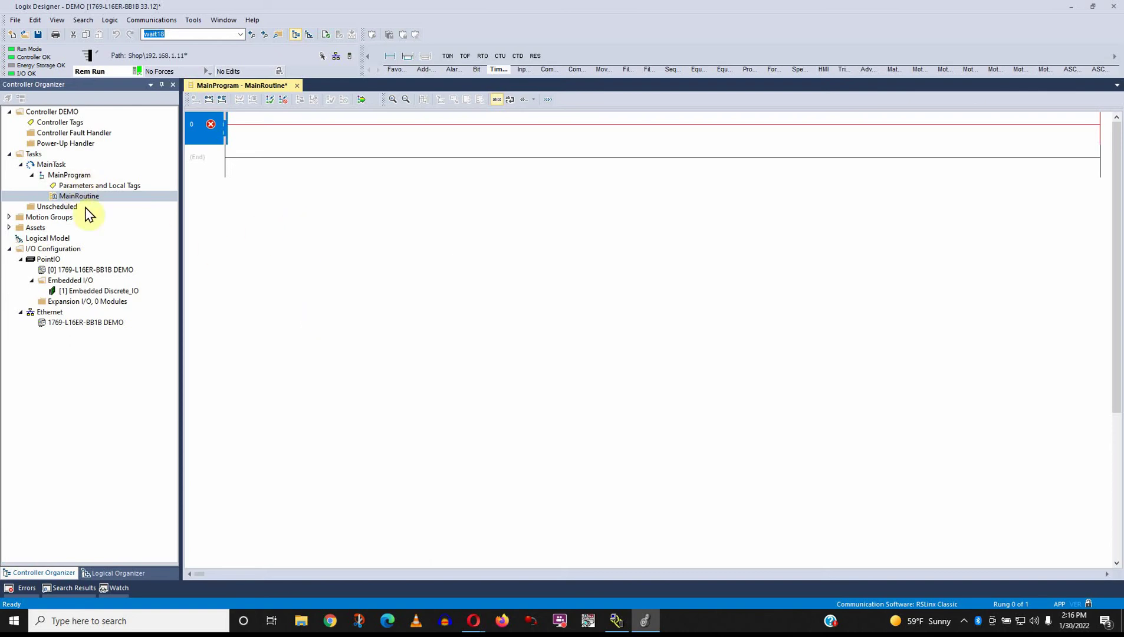
- Add a new Ladder Diagram routine named R2 to MainProgram
{"action": "right_click", "coordinate": [86, 176]}
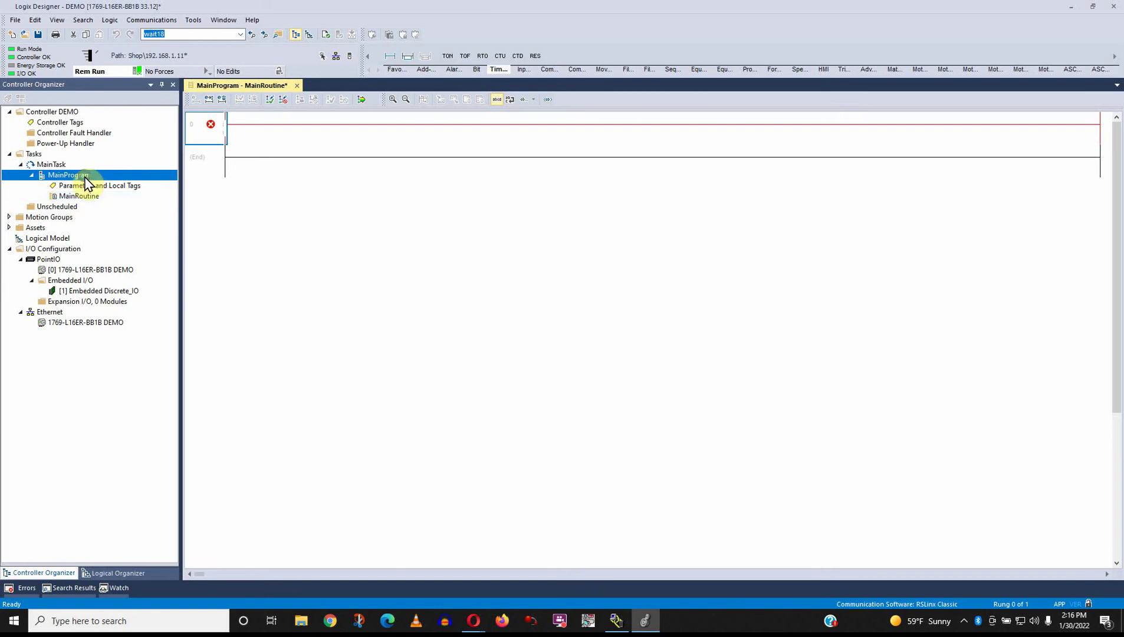
{"action": "mouse_move", "coordinate": [109, 184]}
{"action": "left_click", "coordinate": [227, 184]}
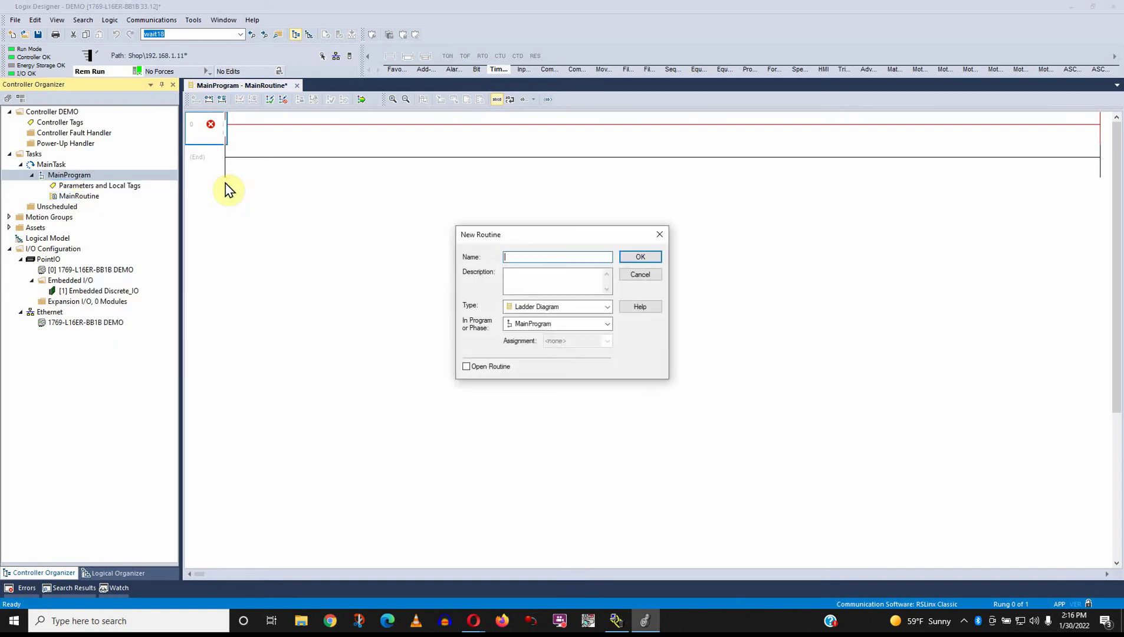
{"action": "type", "text": "R2"}
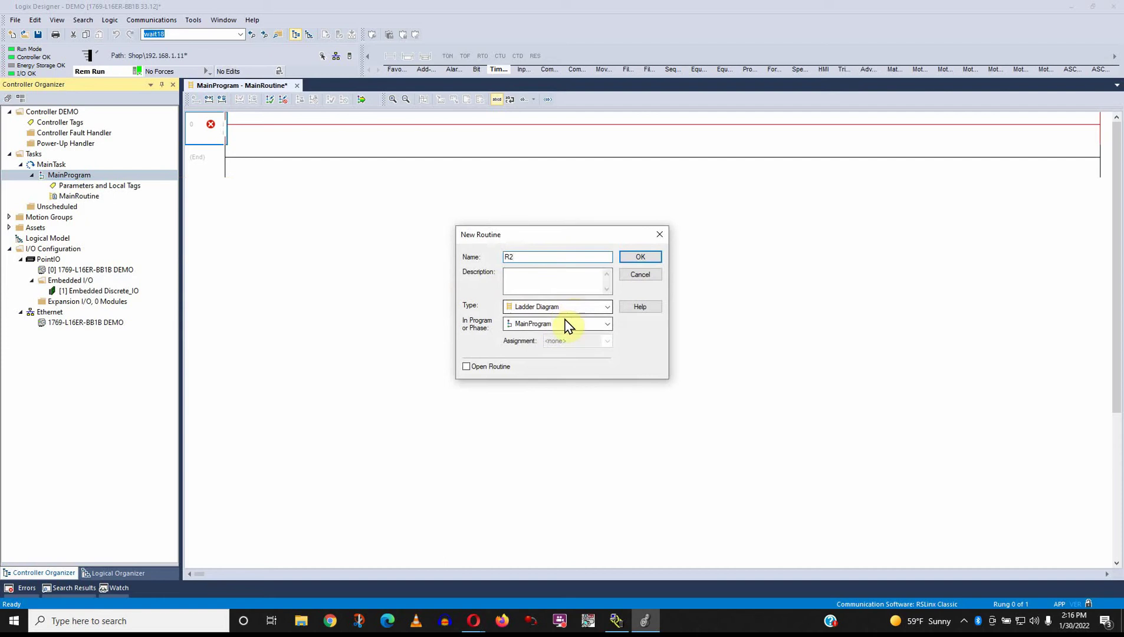
{"action": "left_click", "coordinate": [640, 258]}
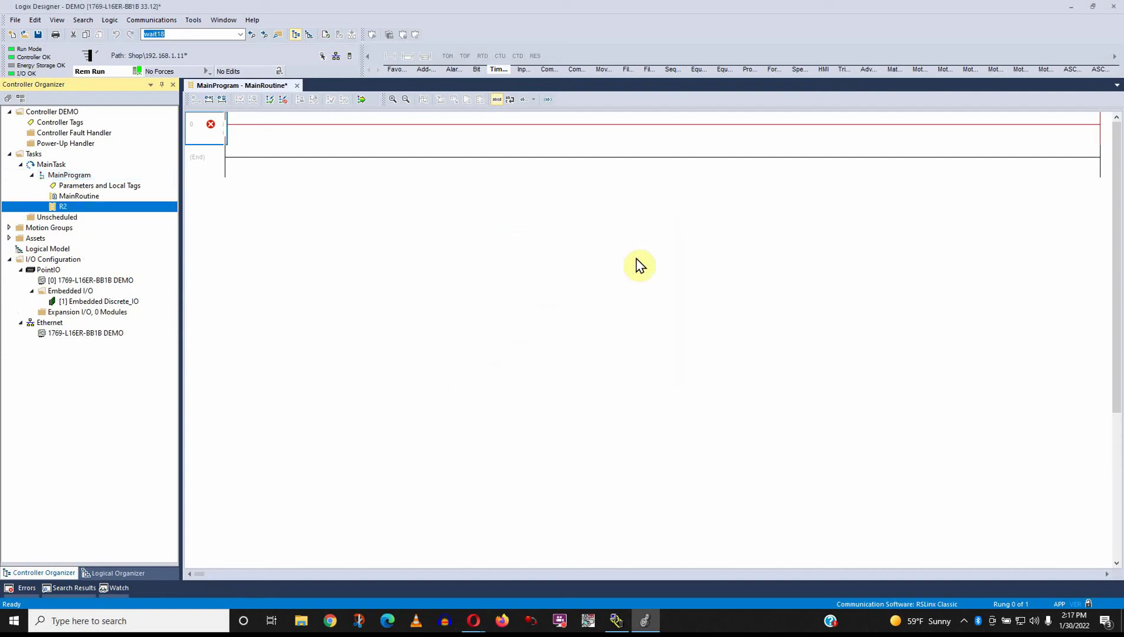
- Open the R2 routine, close it, and open it again for editing
{"action": "left_click", "coordinate": [60, 209]}
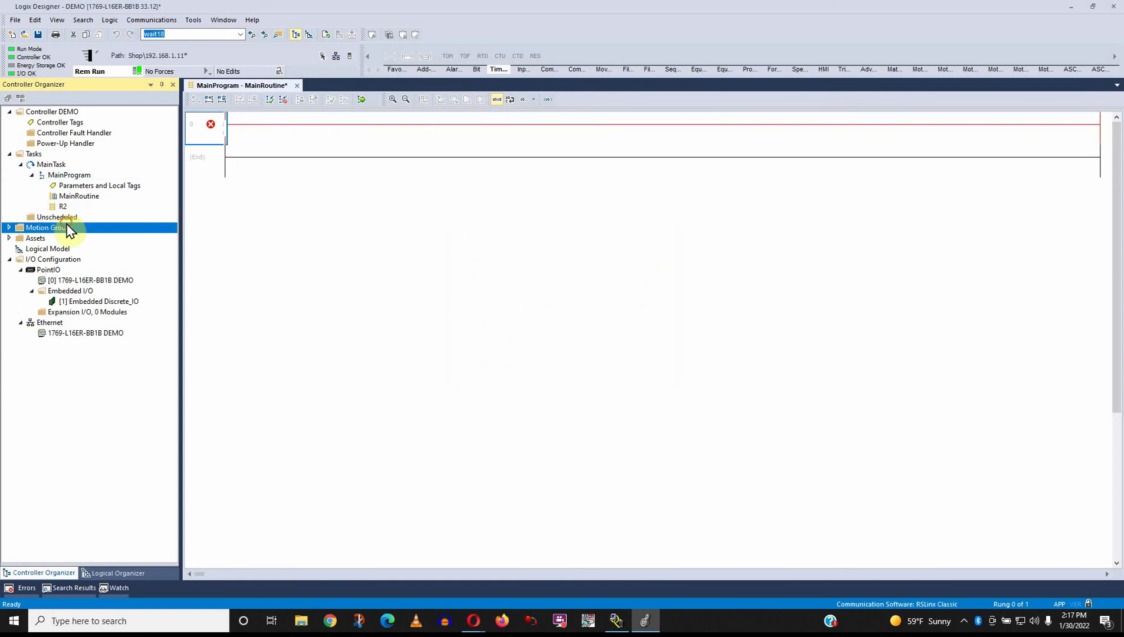
{"action": "double_click", "coordinate": [63, 206]}
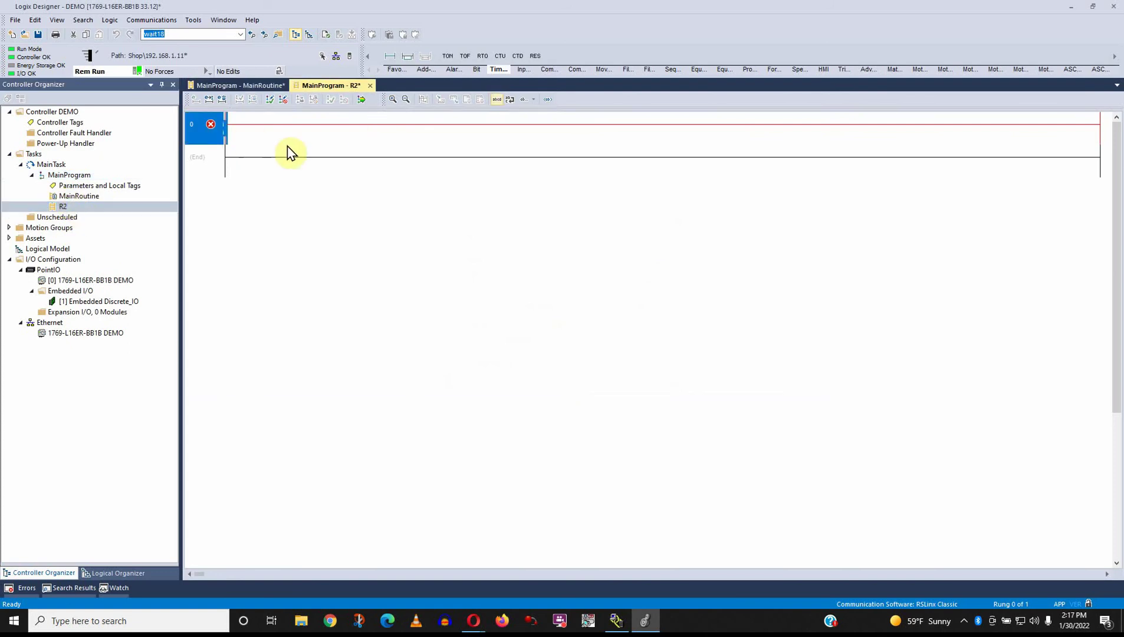
{"action": "left_click", "coordinate": [370, 85]}
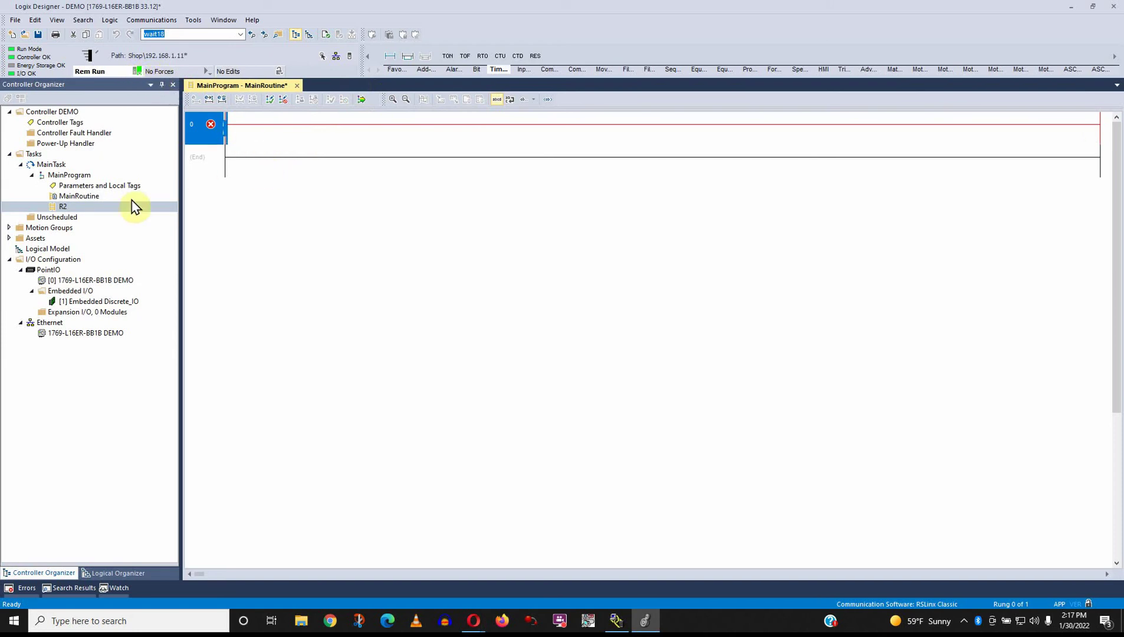
{"action": "double_click", "coordinate": [63, 207]}
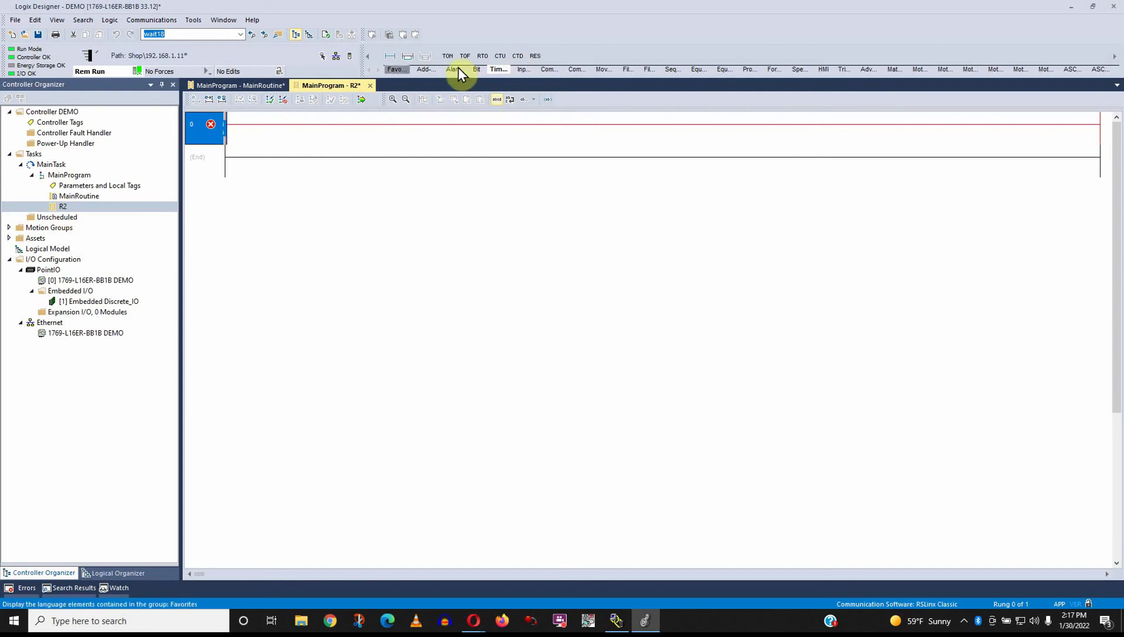
- Place an output energize coil on rung 0 of R2 and assign it the operand OUTPUT1
{"action": "left_click", "coordinate": [396, 69]}
{"action": "left_click_drag", "start_coordinate": [483, 56], "coordinate": [258, 134]}
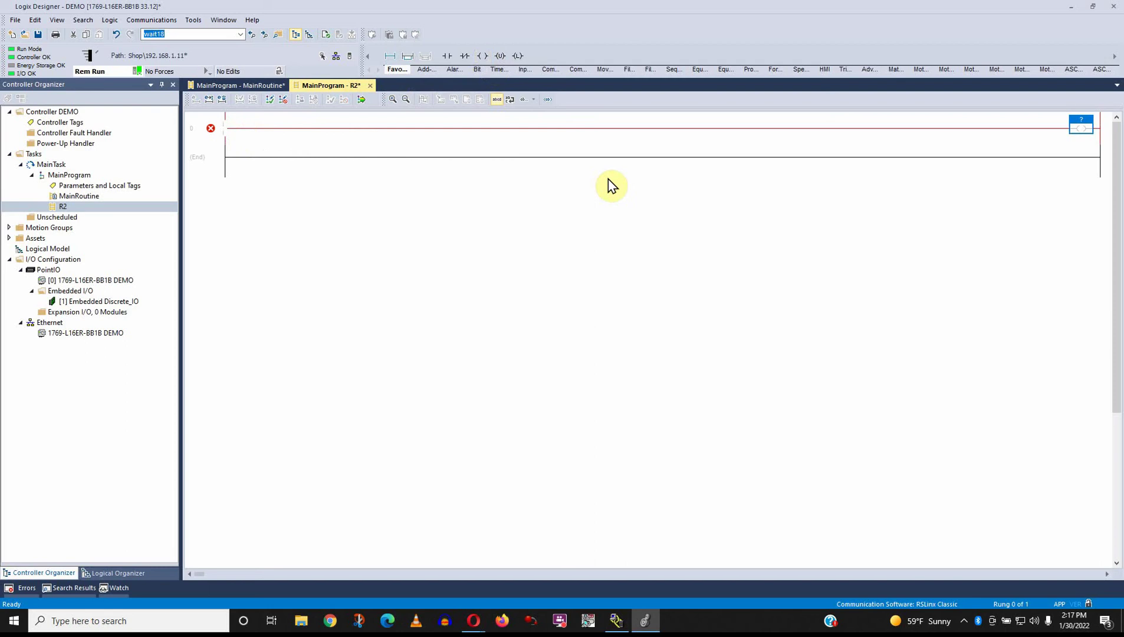
{"action": "type", "text": "OUTPUT1"}
{"action": "key", "text": "Return"}
- Create the OUTPUT1 tag in MainProgram as an alias for Local:1:O.Data.1
{"action": "right_click", "coordinate": [1071, 118]}
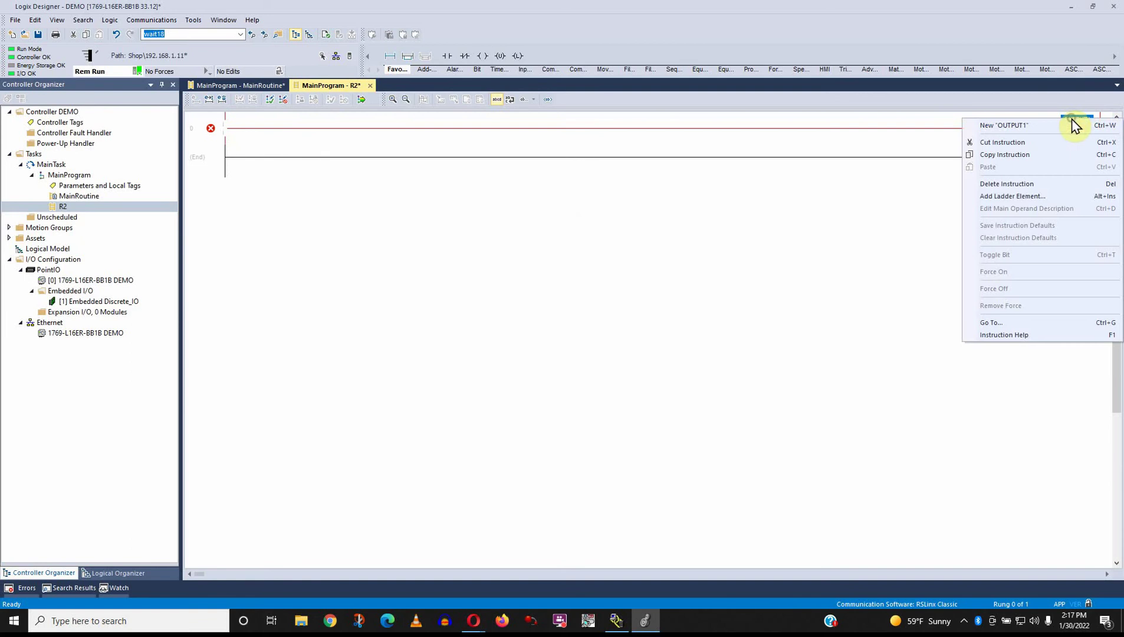
{"action": "left_click", "coordinate": [1065, 126]}
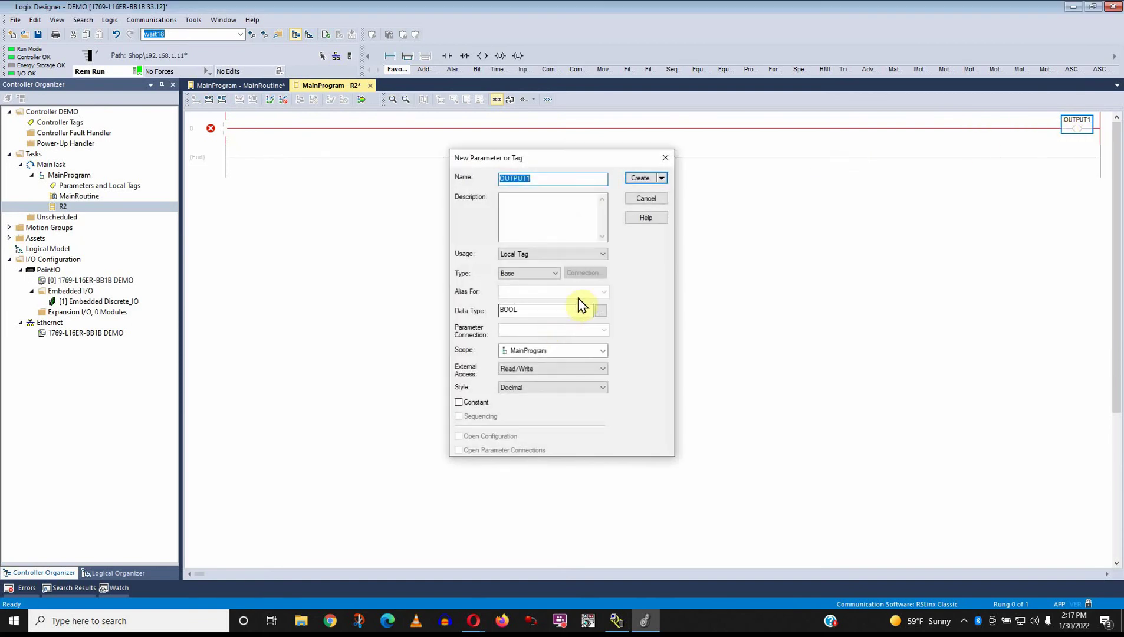
{"action": "left_click", "coordinate": [554, 273]}
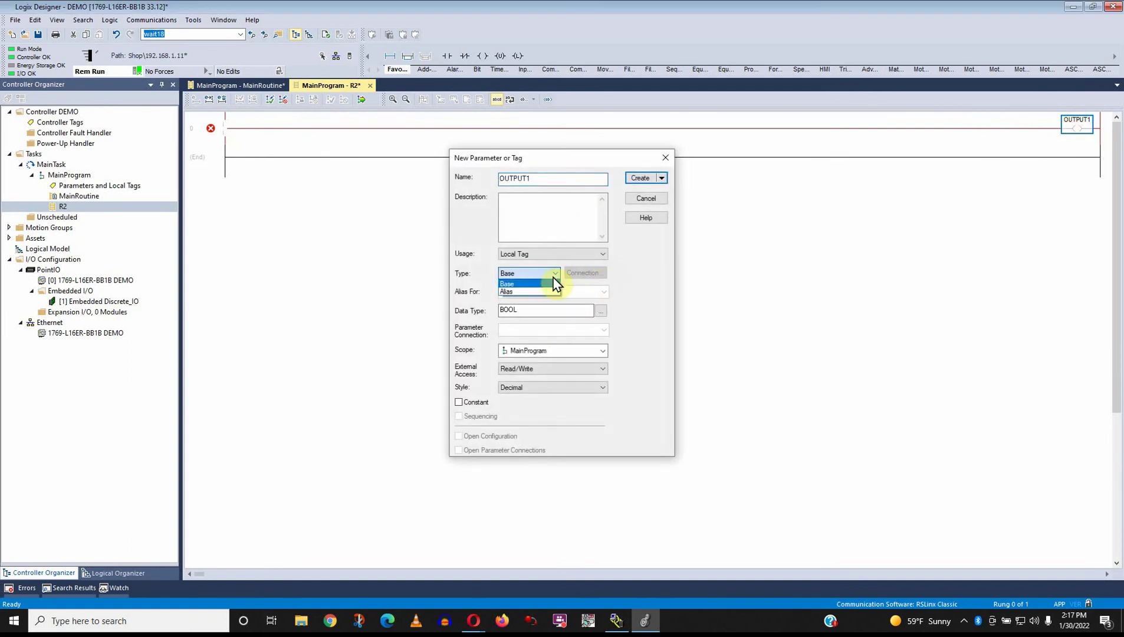
{"action": "left_click", "coordinate": [552, 289]}
{"action": "left_click", "coordinate": [602, 292]}
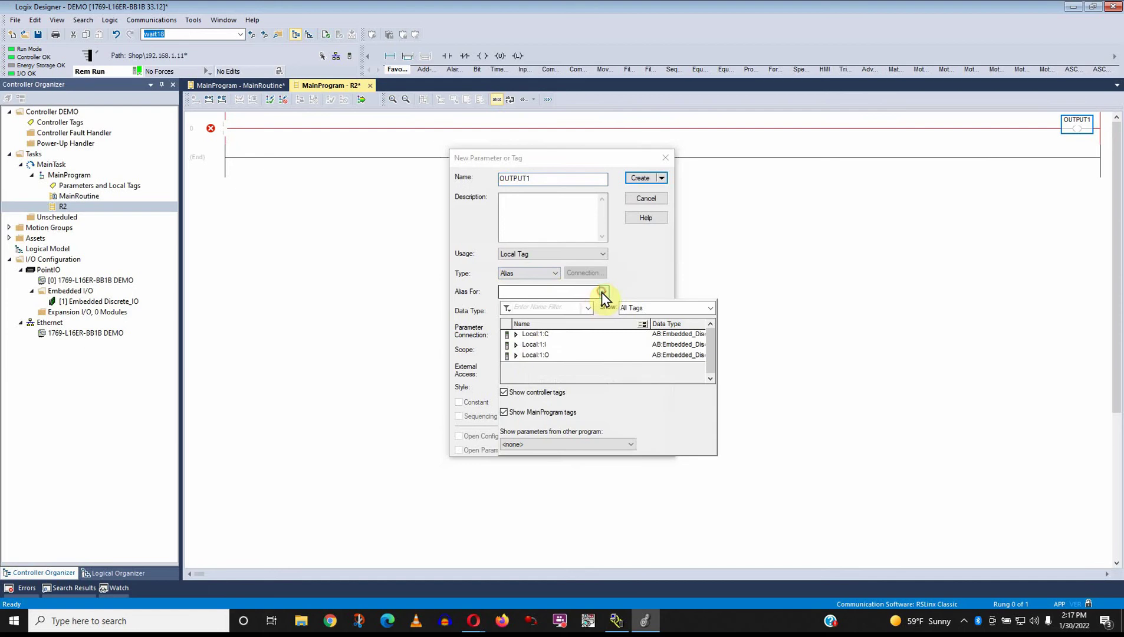
{"action": "left_click", "coordinate": [517, 353]}
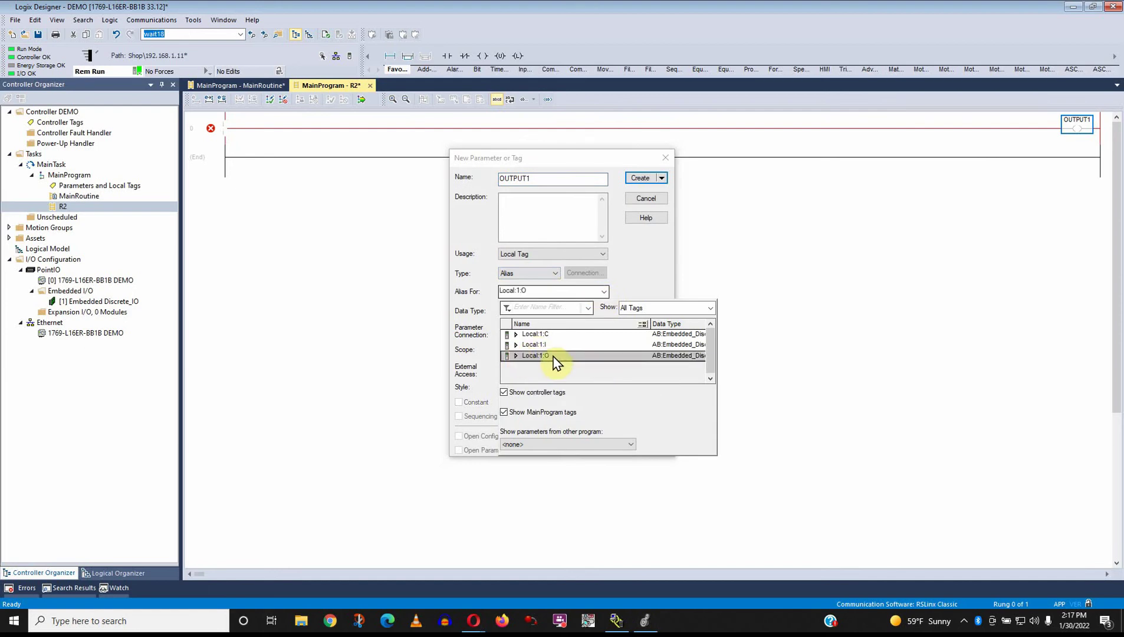
{"action": "left_click", "coordinate": [516, 356]}
{"action": "left_click", "coordinate": [572, 365]}
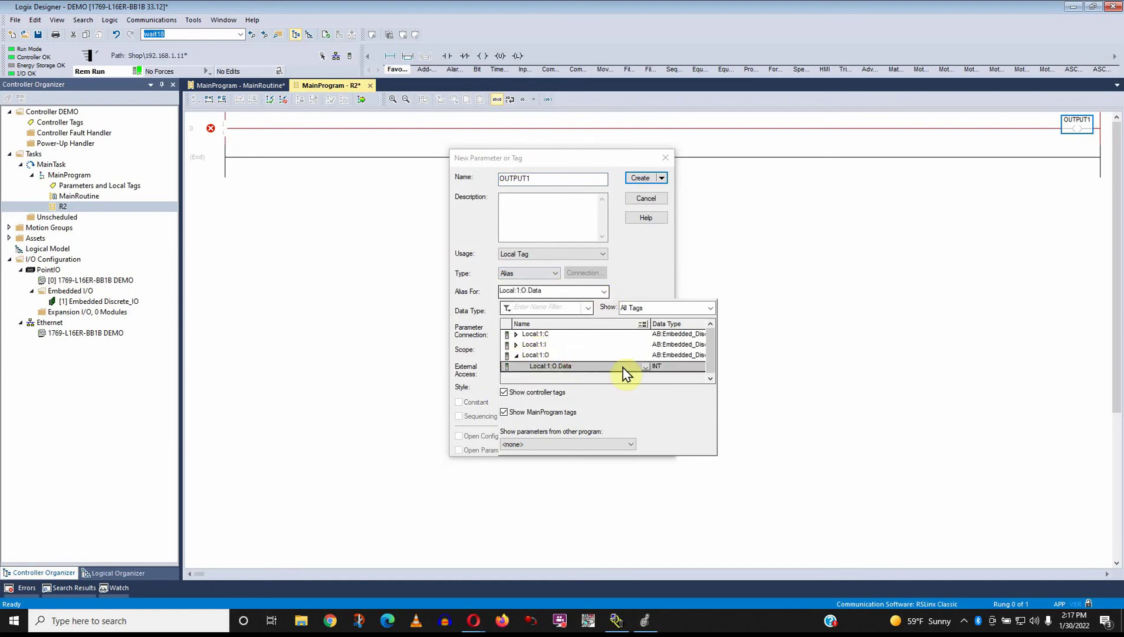
{"action": "left_click", "coordinate": [645, 366]}
{"action": "left_click", "coordinate": [533, 378]}
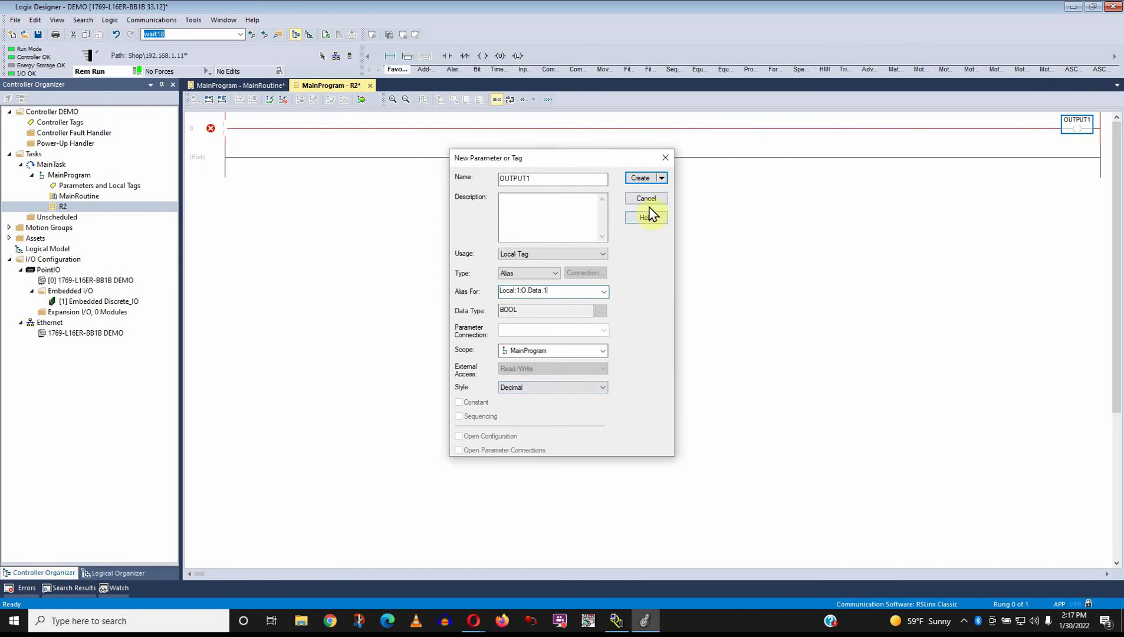
{"action": "left_click", "coordinate": [643, 179]}
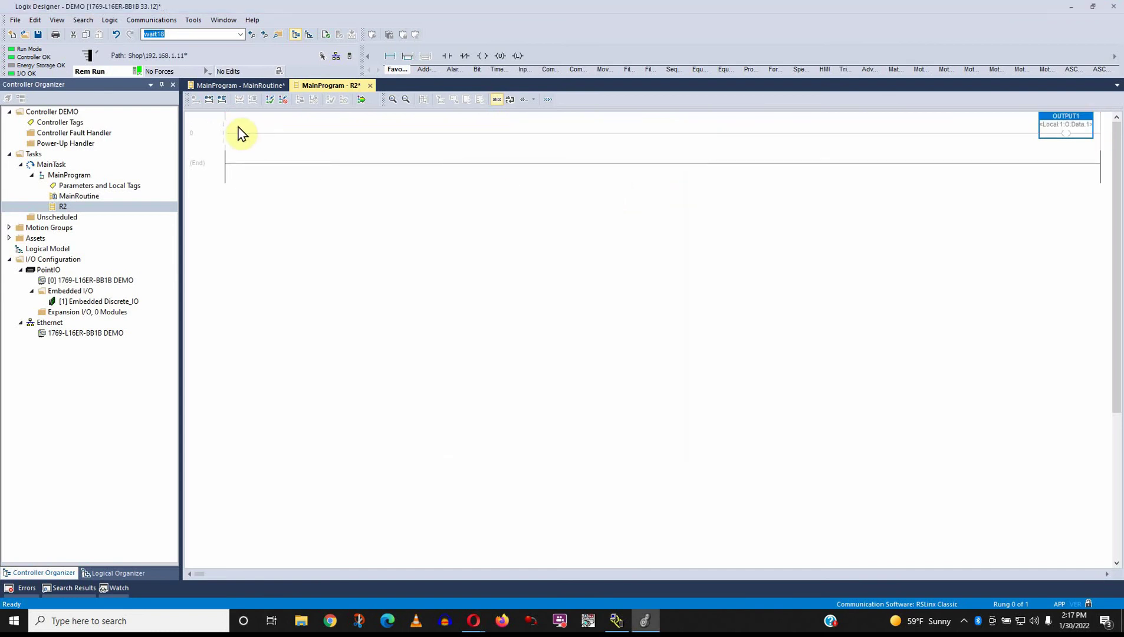
- Try to finalize all edits in MainProgram and go to the empty rung error in MainRoutine
{"action": "left_click", "coordinate": [361, 99]}
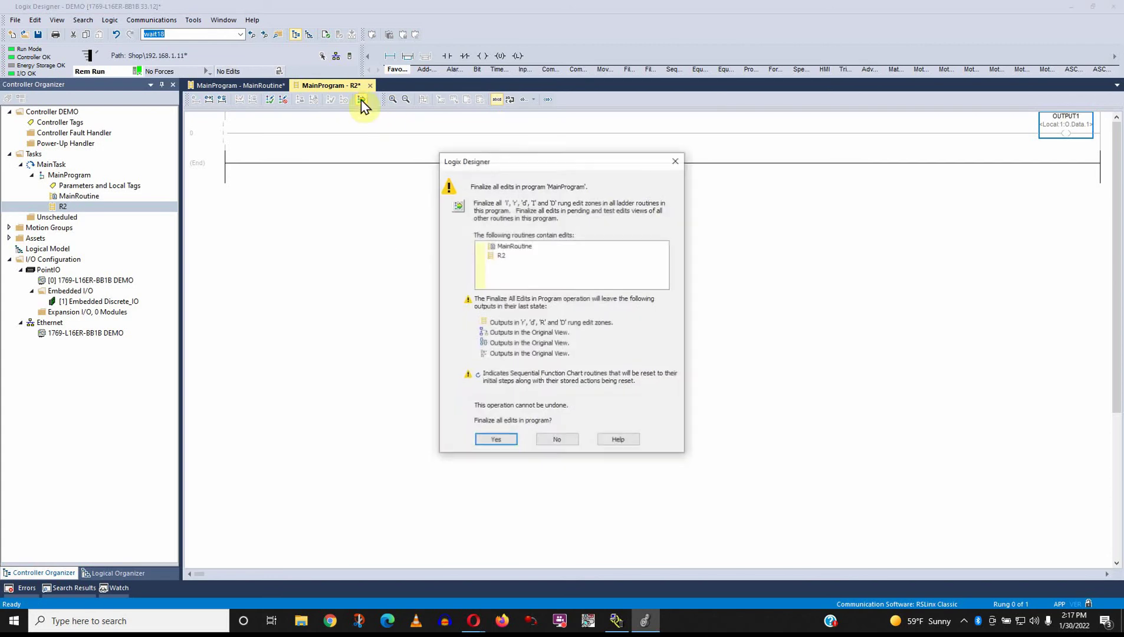
{"action": "left_click", "coordinate": [496, 440]}
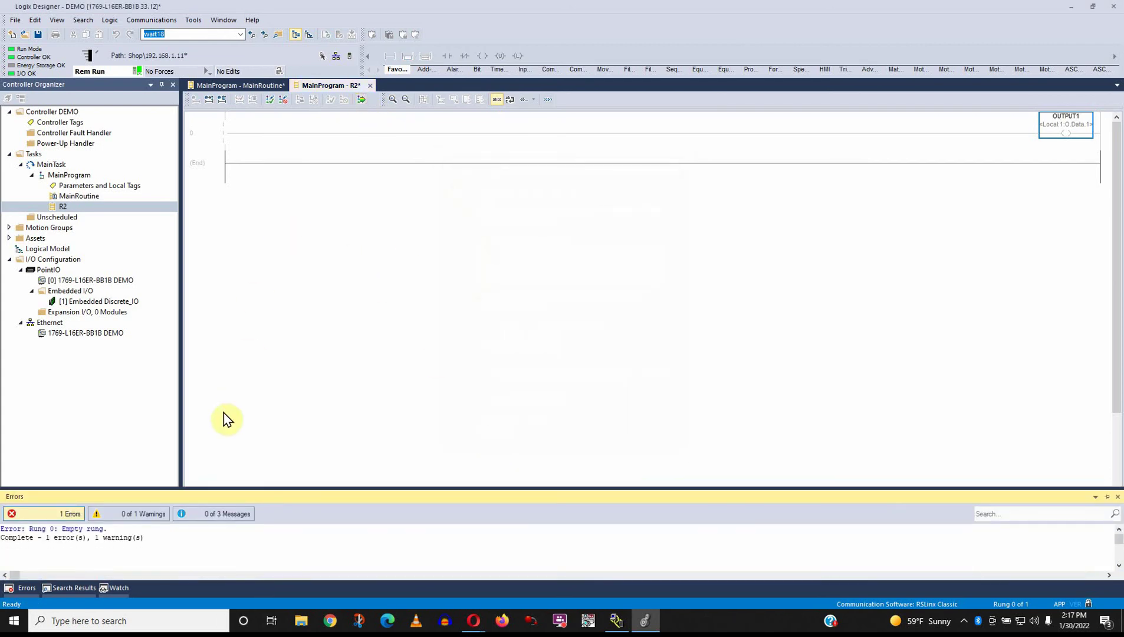
{"action": "double_click", "coordinate": [87, 529]}
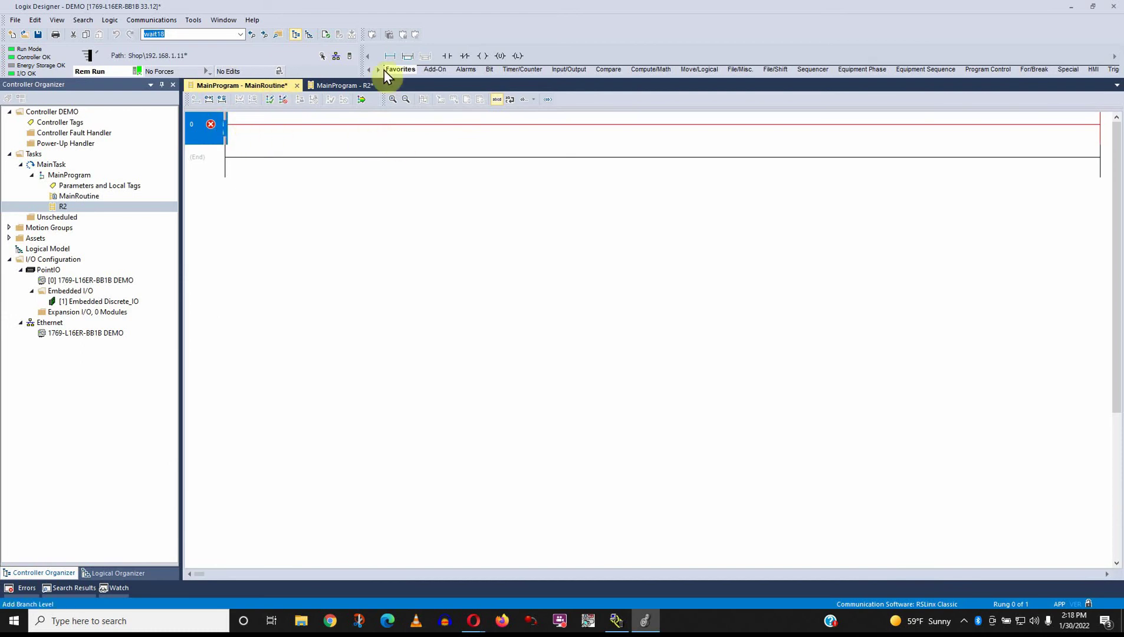
- Place an output energize coil on rung 0 of MainRoutine and assign it the operand OUTPUT0
{"action": "left_click_drag", "start_coordinate": [482, 57], "coordinate": [253, 121]}
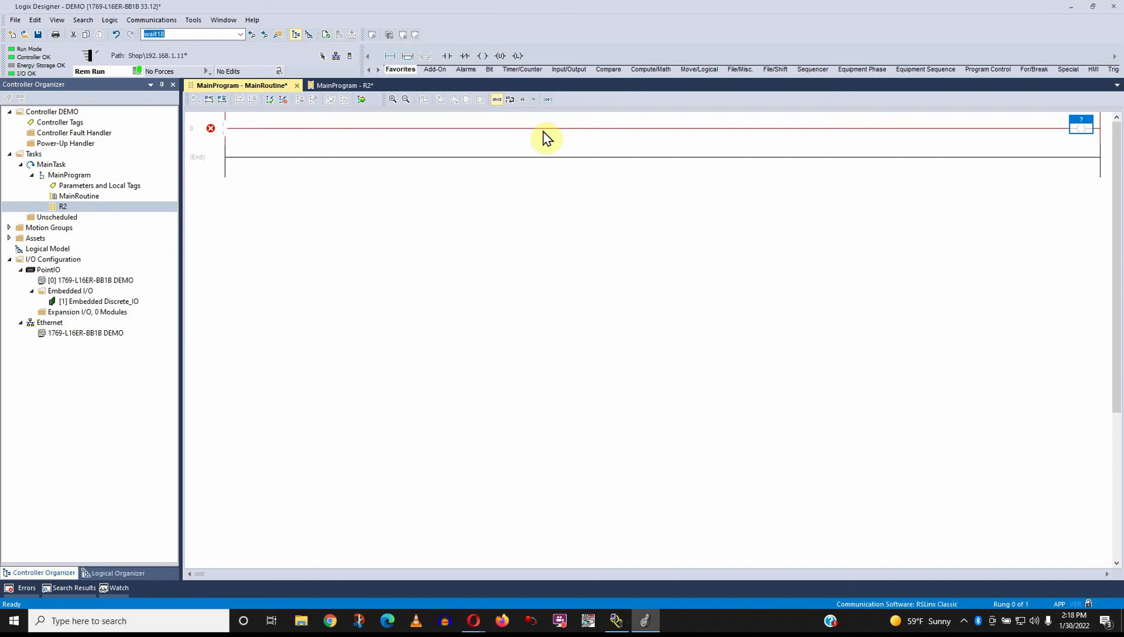
{"action": "type", "text": "OUTPUT0"}
{"action": "key", "text": "Return"}
- Create the OUTPUT0 tag in MainProgram as an alias for Local:1:O.Data.0
{"action": "right_click", "coordinate": [1064, 126]}
{"action": "left_click", "coordinate": [1070, 123]}
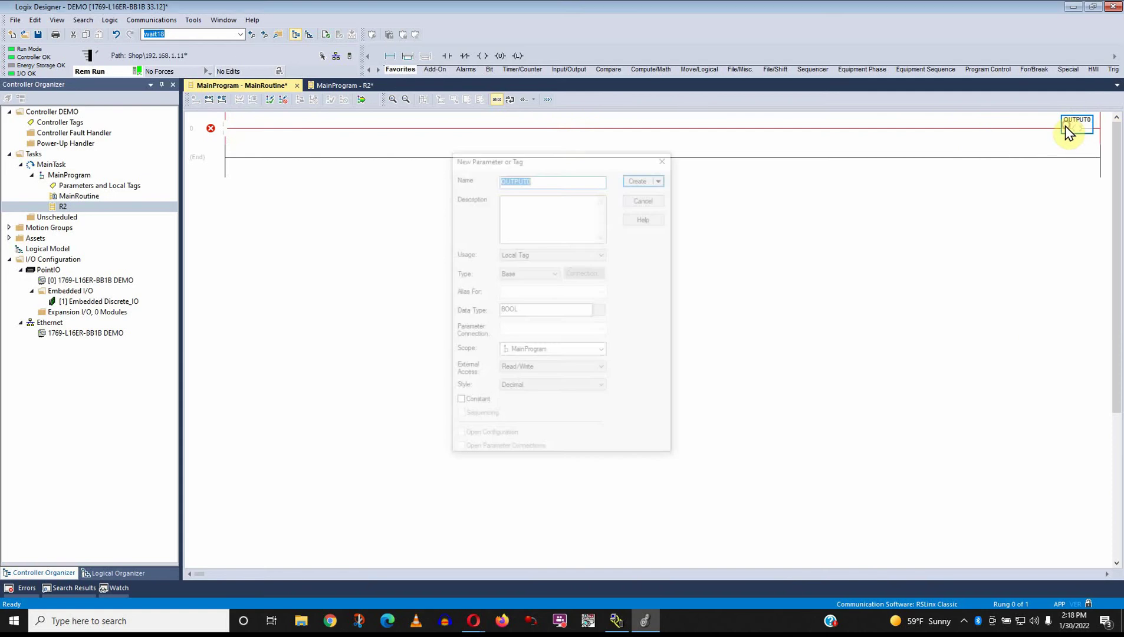
{"action": "left_click", "coordinate": [558, 274]}
{"action": "left_click", "coordinate": [545, 283]}
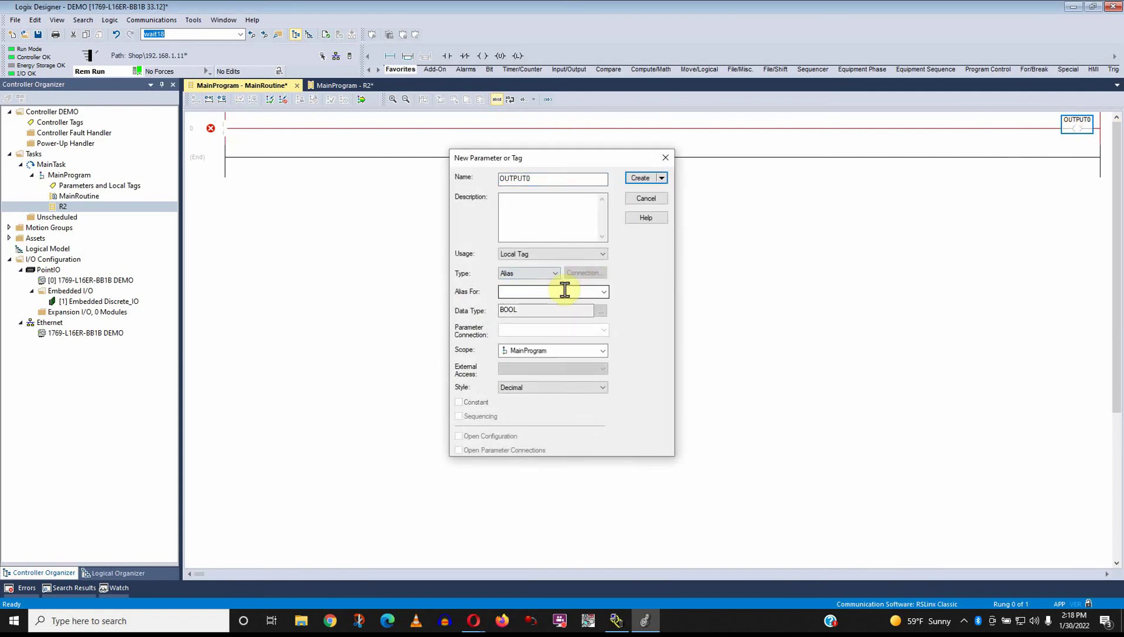
{"action": "left_click", "coordinate": [601, 293]}
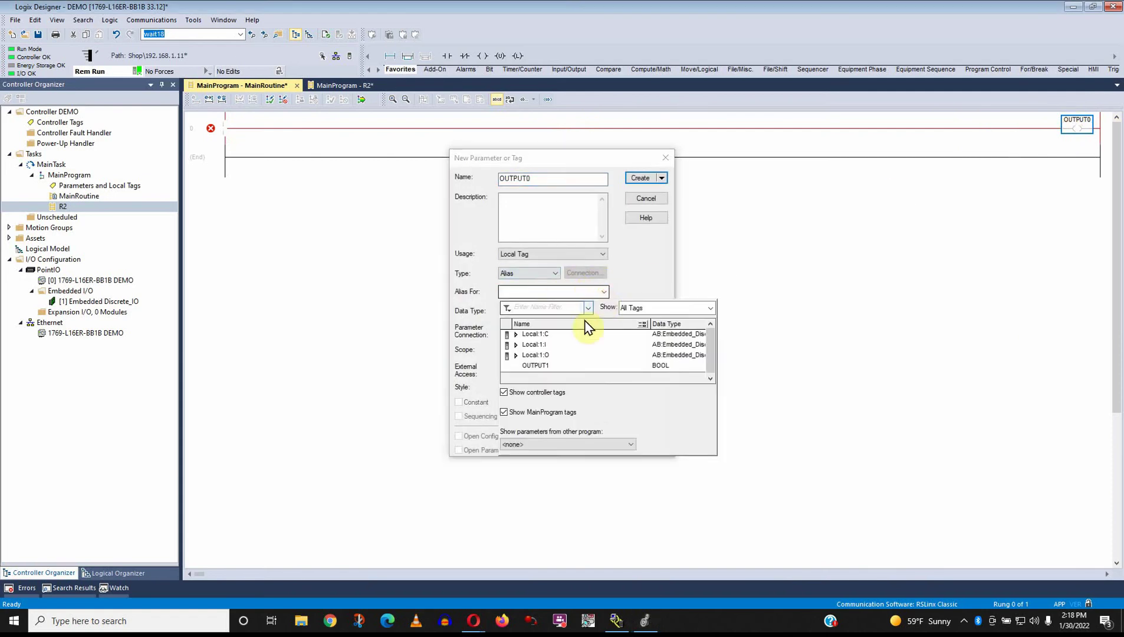
{"action": "left_click", "coordinate": [516, 355]}
{"action": "left_click", "coordinate": [545, 367]}
{"action": "left_click", "coordinate": [645, 366]}
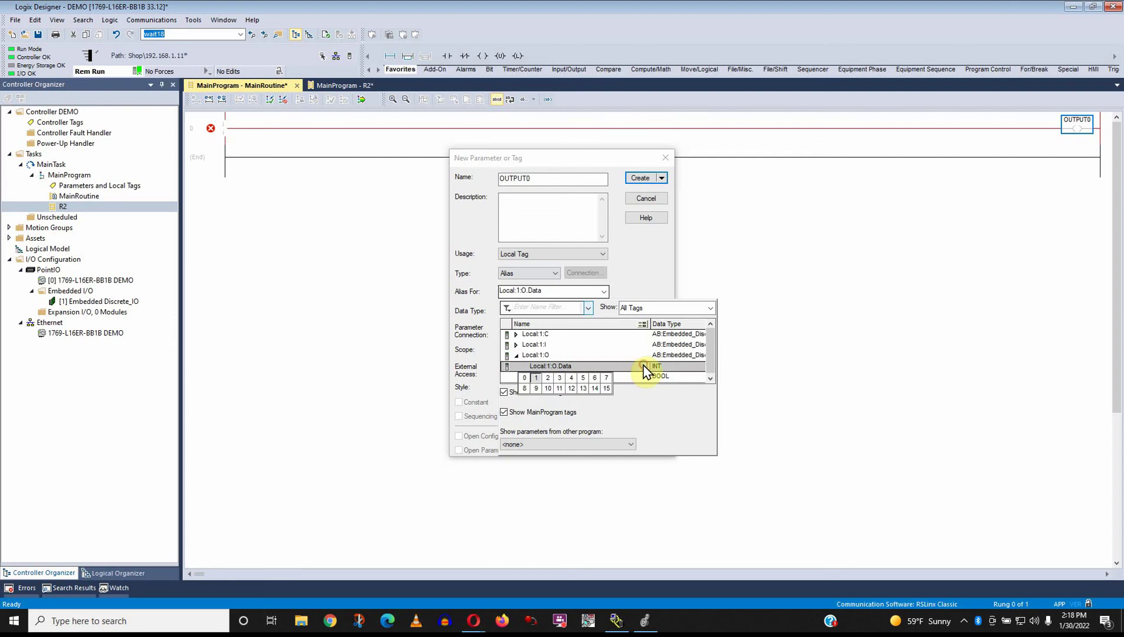
{"action": "left_click", "coordinate": [524, 377]}
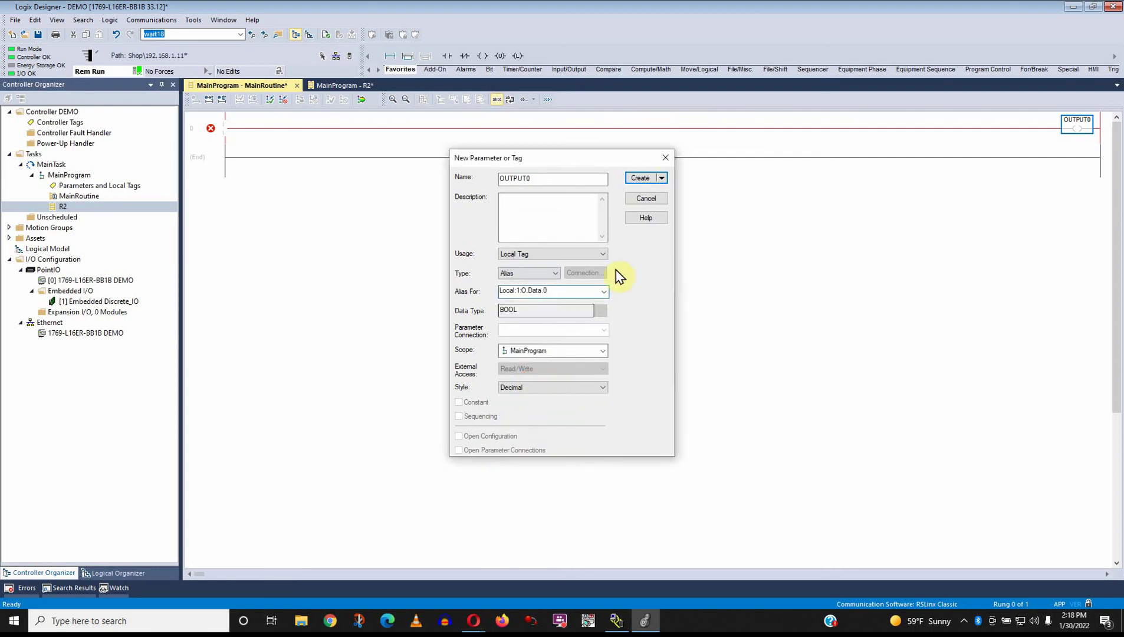
{"action": "left_click", "coordinate": [643, 177]}
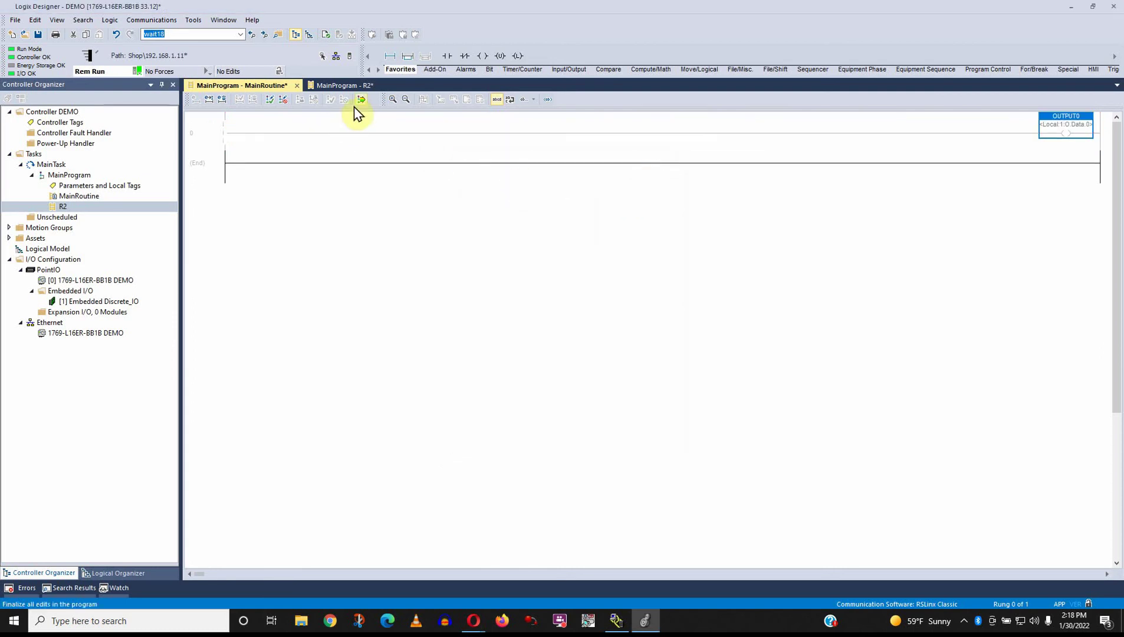
- Finalize all edits in MainProgram and select rung 0 of MainRoutine
{"action": "left_click", "coordinate": [362, 100]}
{"action": "left_click", "coordinate": [485, 440]}
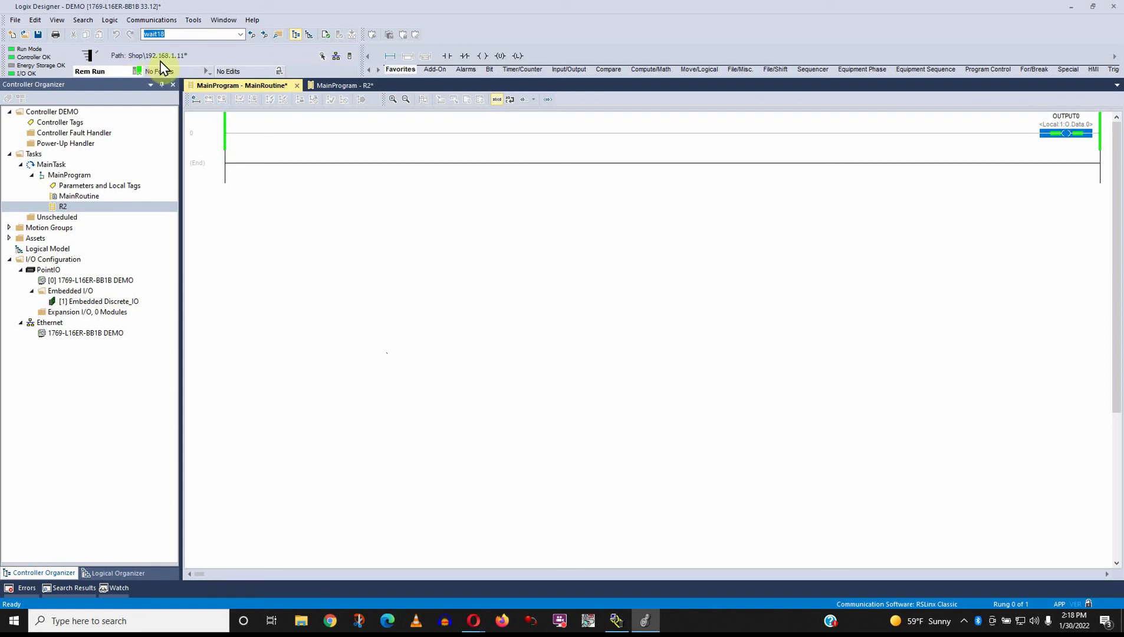
{"action": "left_click", "coordinate": [1015, 148]}
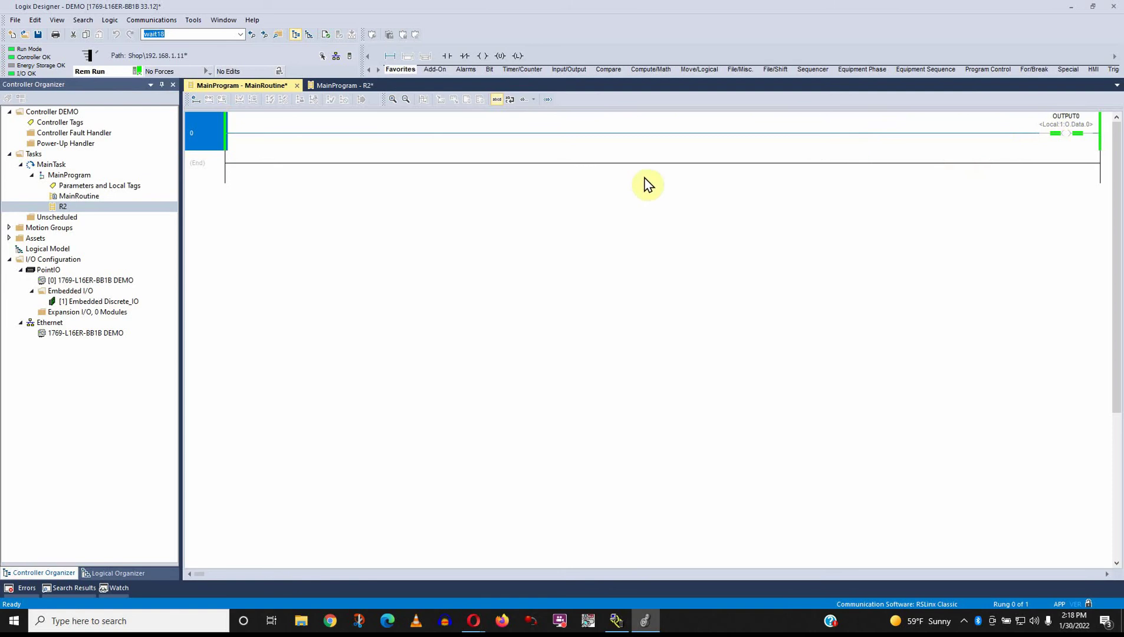
- Examine the R2 routine to check whether its OUTPUT1 rung is being executed
{"action": "left_click", "coordinate": [334, 87]}
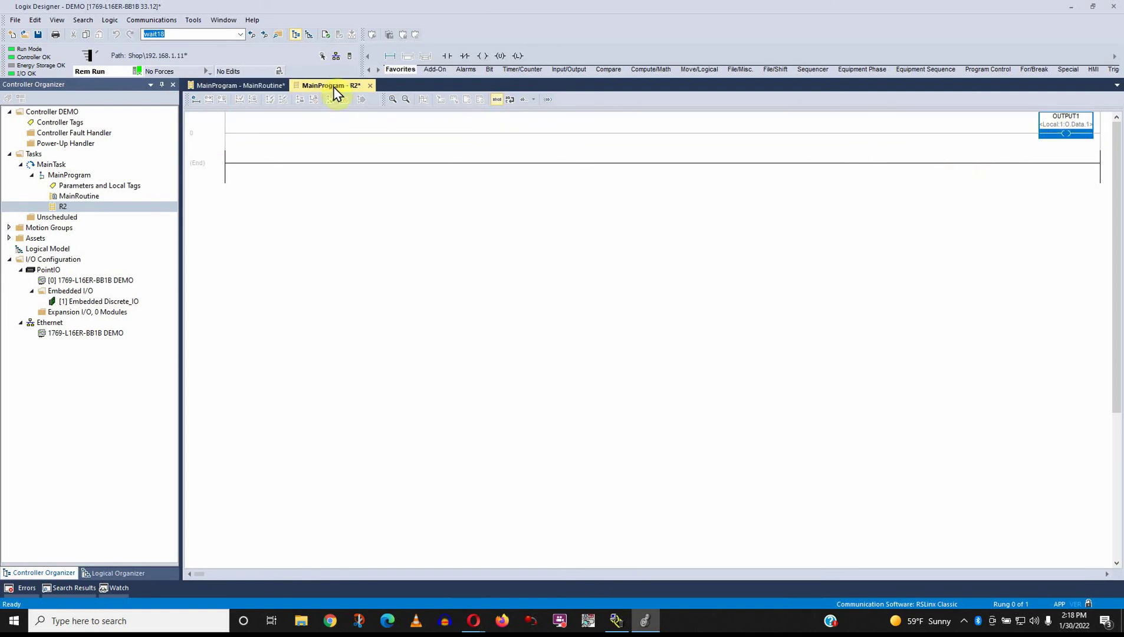
{"action": "left_click", "coordinate": [344, 152]}
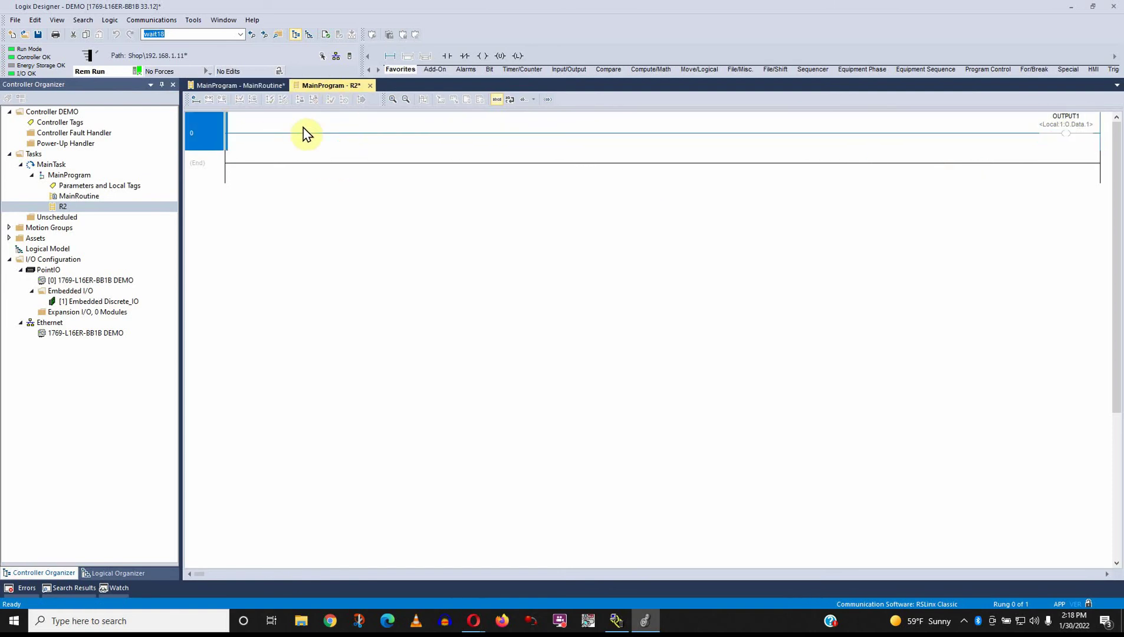
{"action": "left_click", "coordinate": [340, 144]}
{"action": "left_click", "coordinate": [207, 162]}
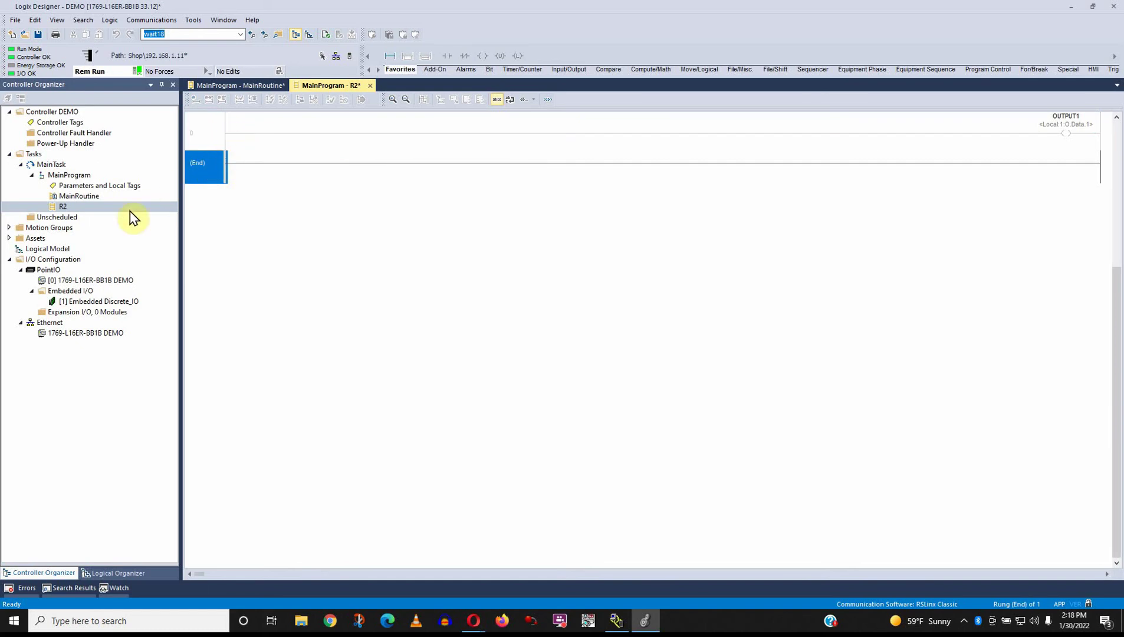
- Add a new rung 1 with a JSR instruction at the end of MainRoutine
{"action": "double_click", "coordinate": [74, 197]}
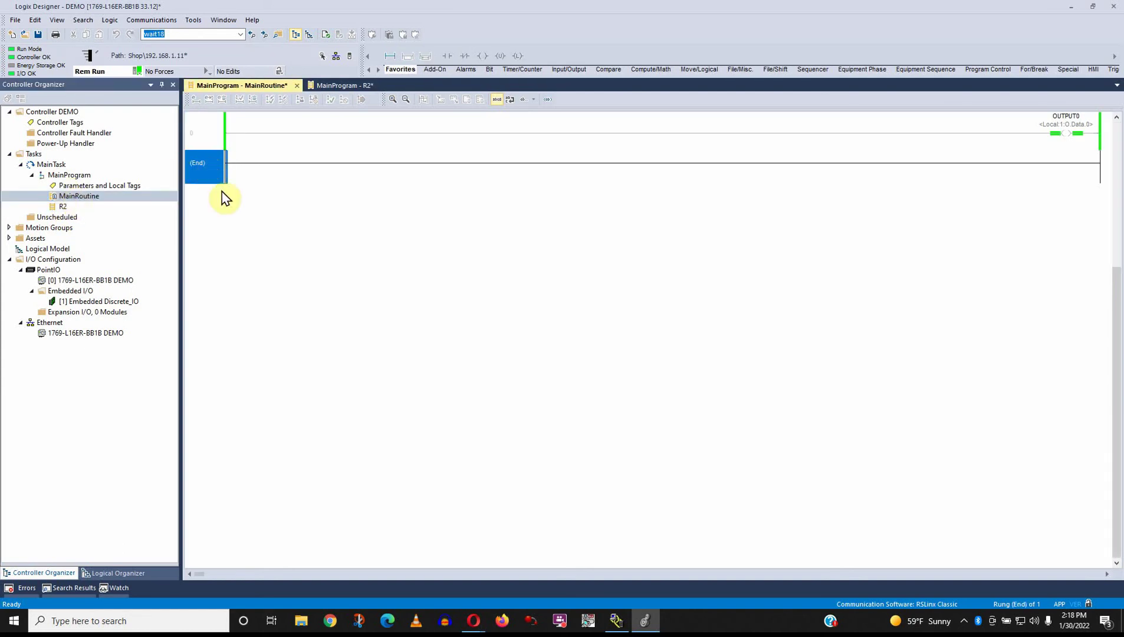
{"action": "left_click", "coordinate": [198, 163]}
{"action": "double_click", "coordinate": [196, 163]}
{"action": "type", "text": "jsr"}
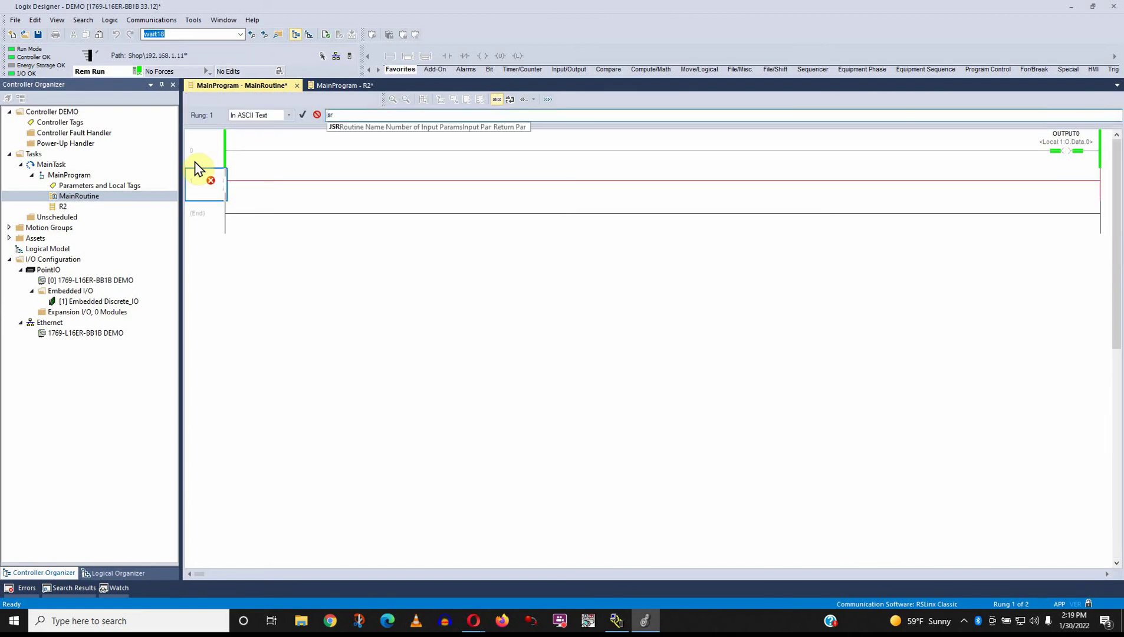
{"action": "key", "text": "Return"}
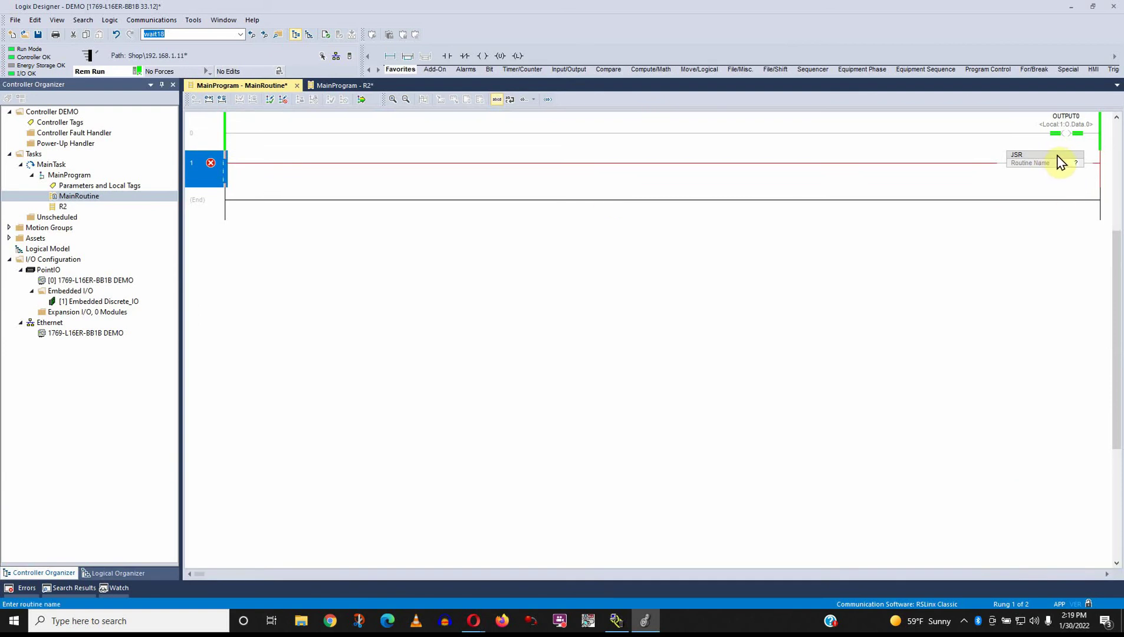
- Set the JSR instruction's routine name to R2 and finalize all edits in MainProgram
{"action": "left_click", "coordinate": [1075, 163]}
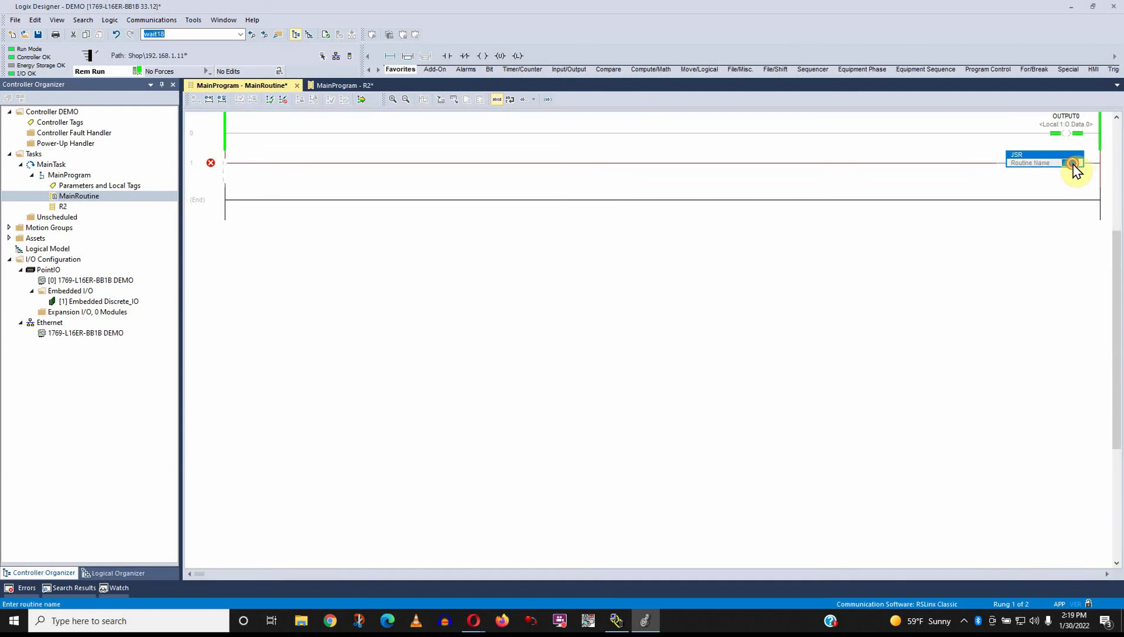
{"action": "double_click", "coordinate": [1077, 164]}
{"action": "left_click", "coordinate": [1087, 166]}
{"action": "left_click", "coordinate": [1083, 180]}
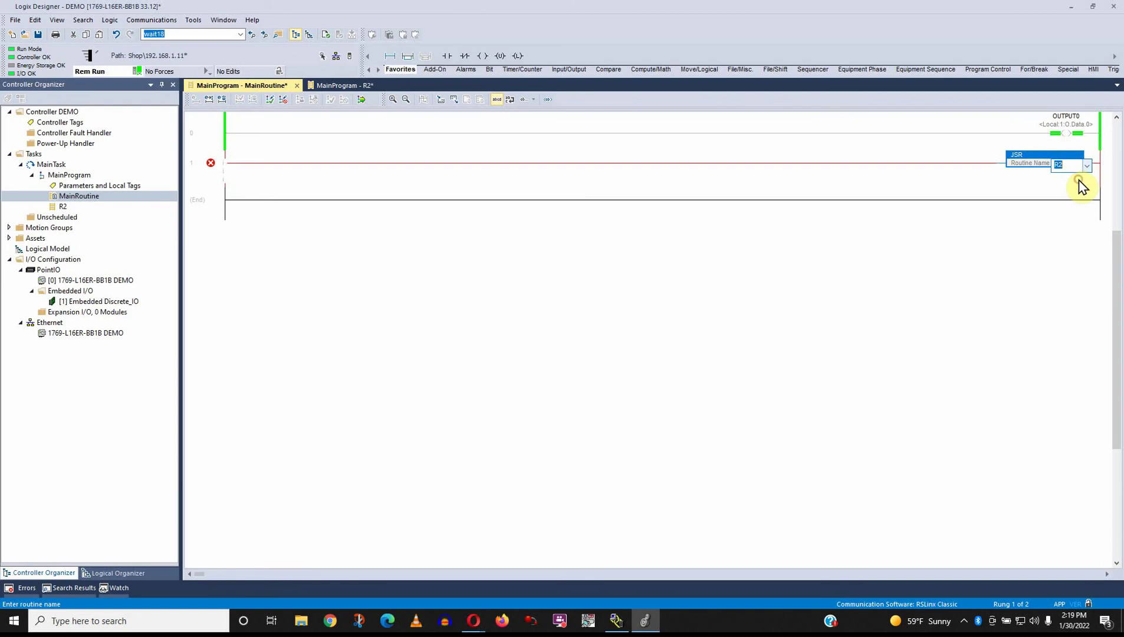
{"action": "key", "text": "Return"}
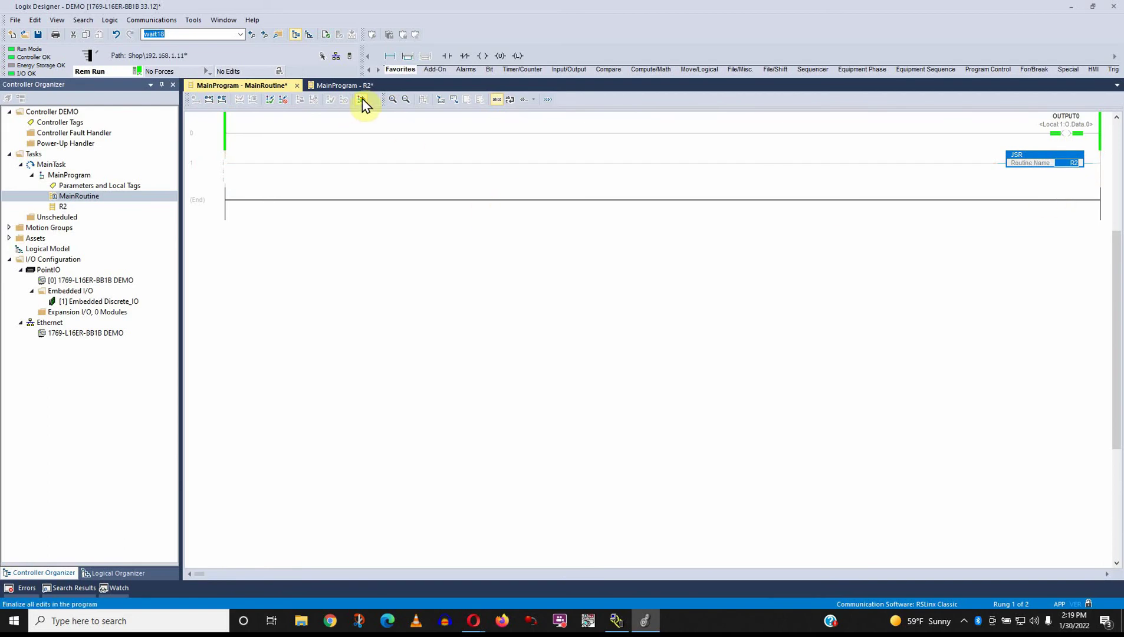
{"action": "left_click", "coordinate": [361, 100]}
{"action": "left_click", "coordinate": [488, 443]}
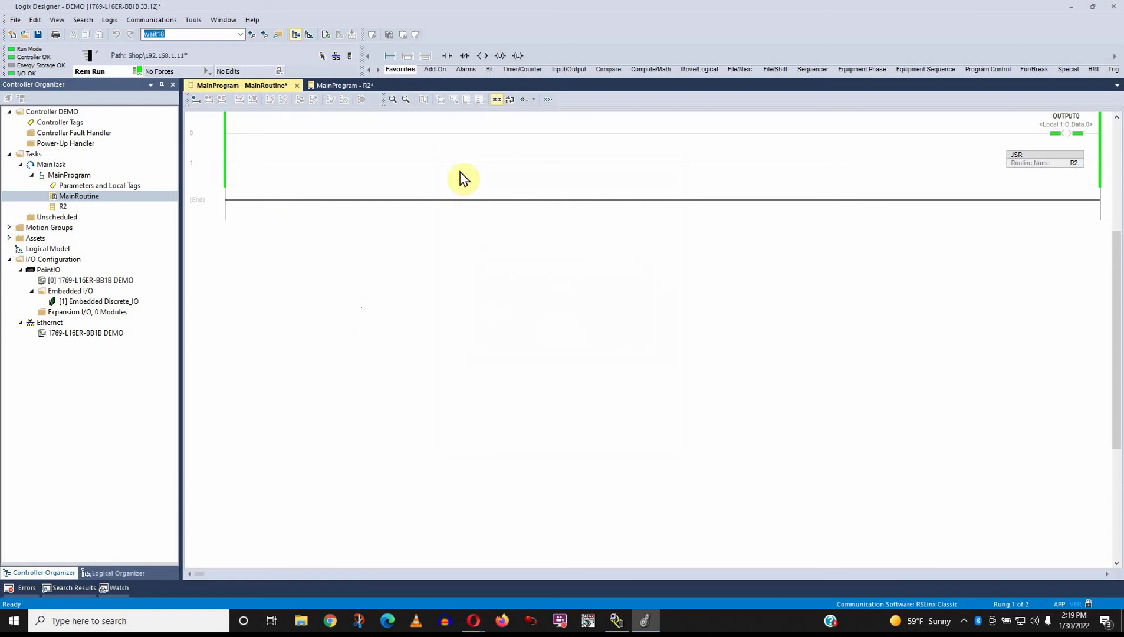
- Compare the live rung and coil status in R2 with that of MainRoutine
{"action": "left_click", "coordinate": [327, 89]}
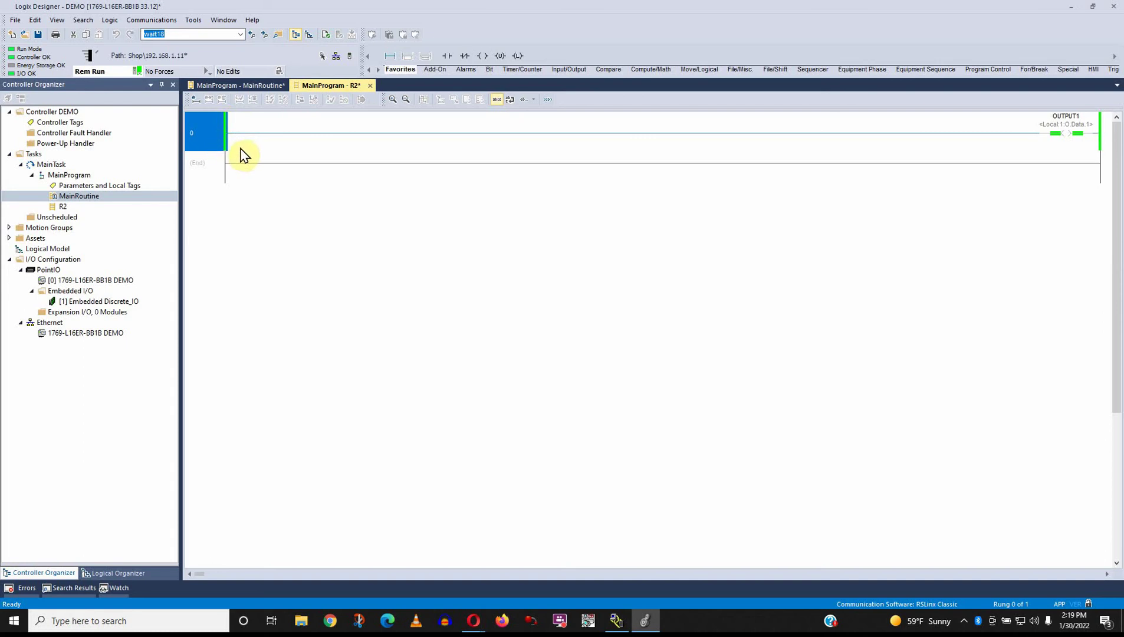
{"action": "left_click", "coordinate": [251, 86]}
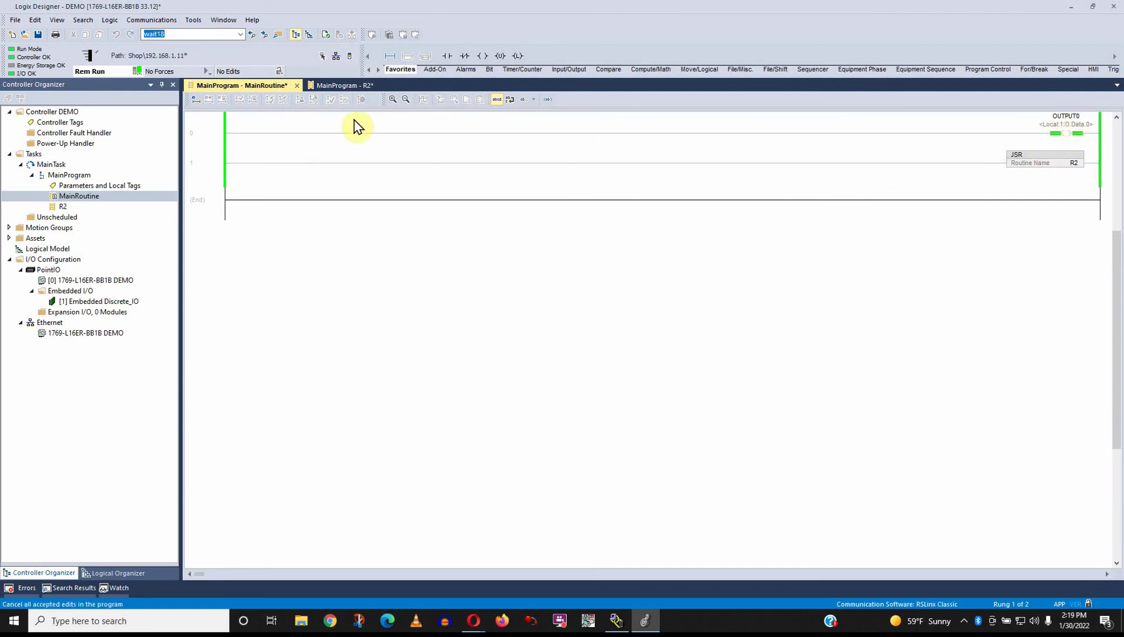
{"action": "left_click", "coordinate": [334, 85]}
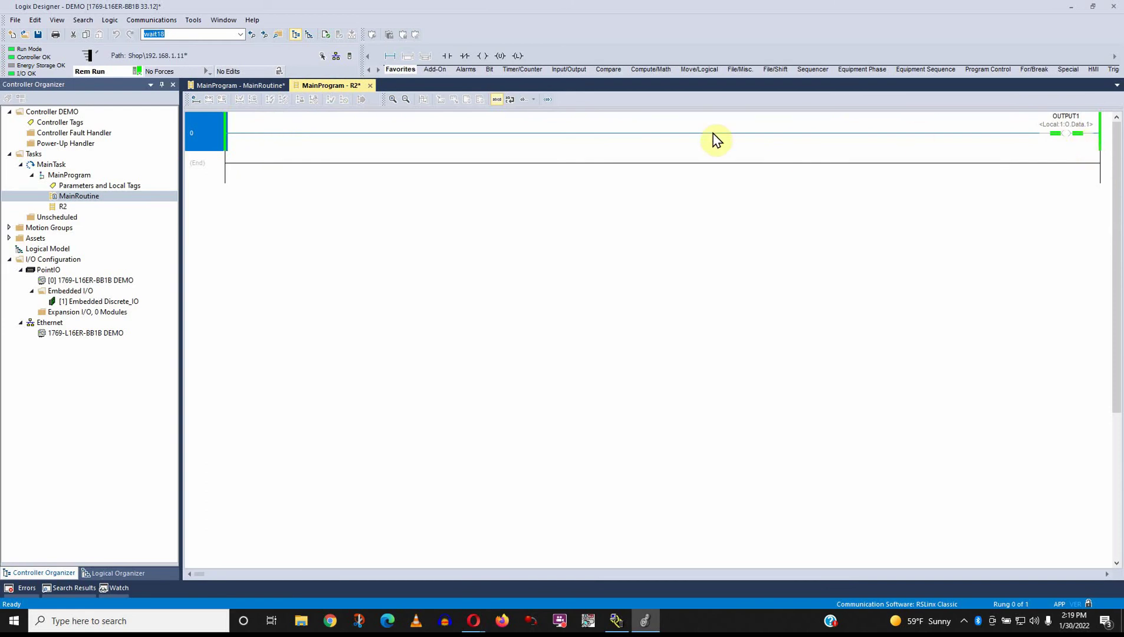
{"action": "left_click", "coordinate": [81, 208]}
{"action": "right_click", "coordinate": [55, 208]}
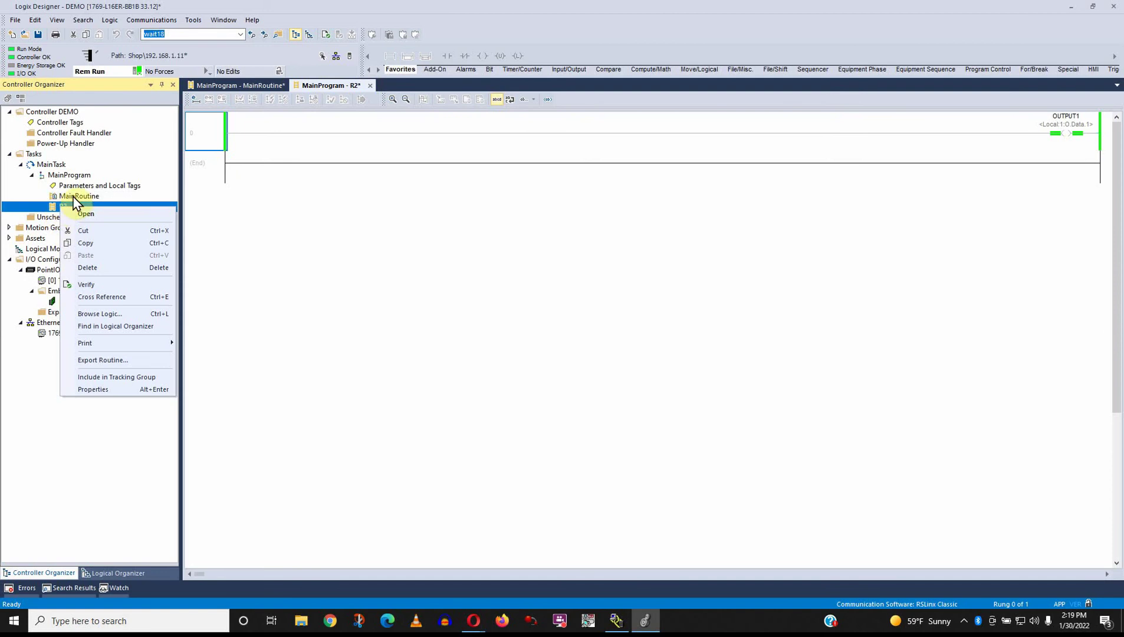
{"action": "left_click", "coordinate": [78, 175]}
{"action": "left_click", "coordinate": [69, 208]}
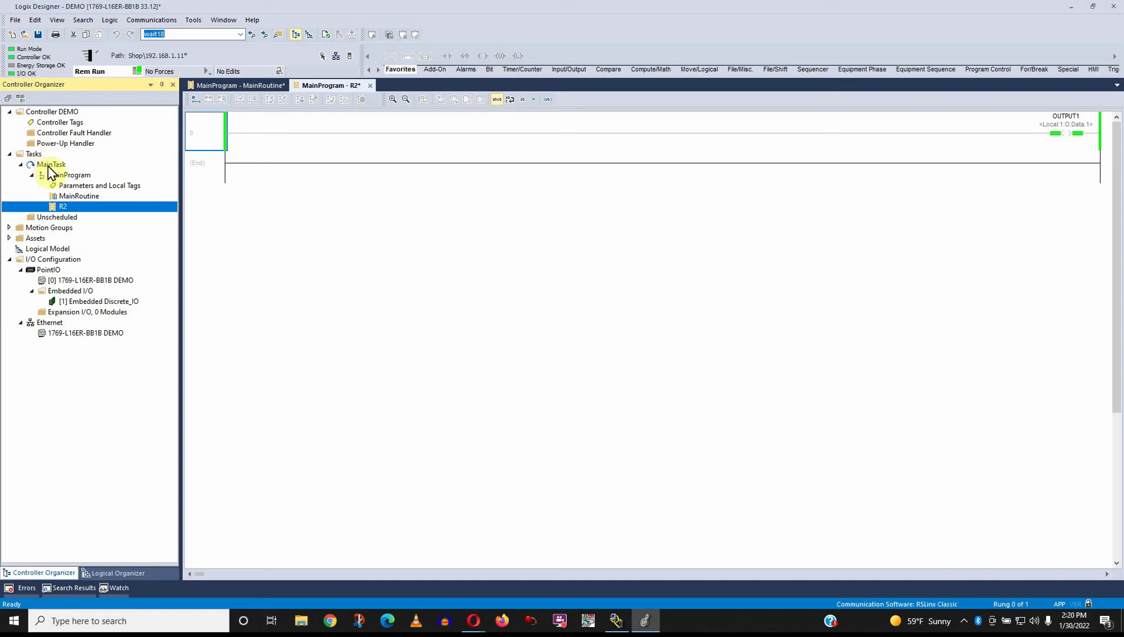
- Check the controller's memory usage and Ethernet node capacity in its properties
{"action": "double_click", "coordinate": [89, 280]}
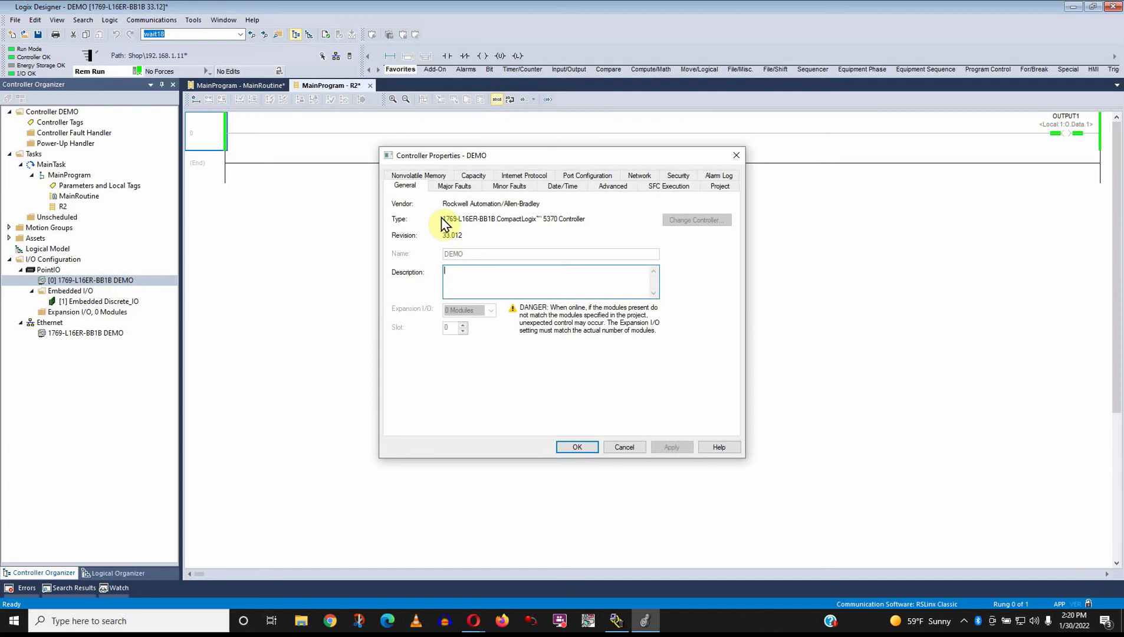
{"action": "left_click", "coordinate": [475, 176]}
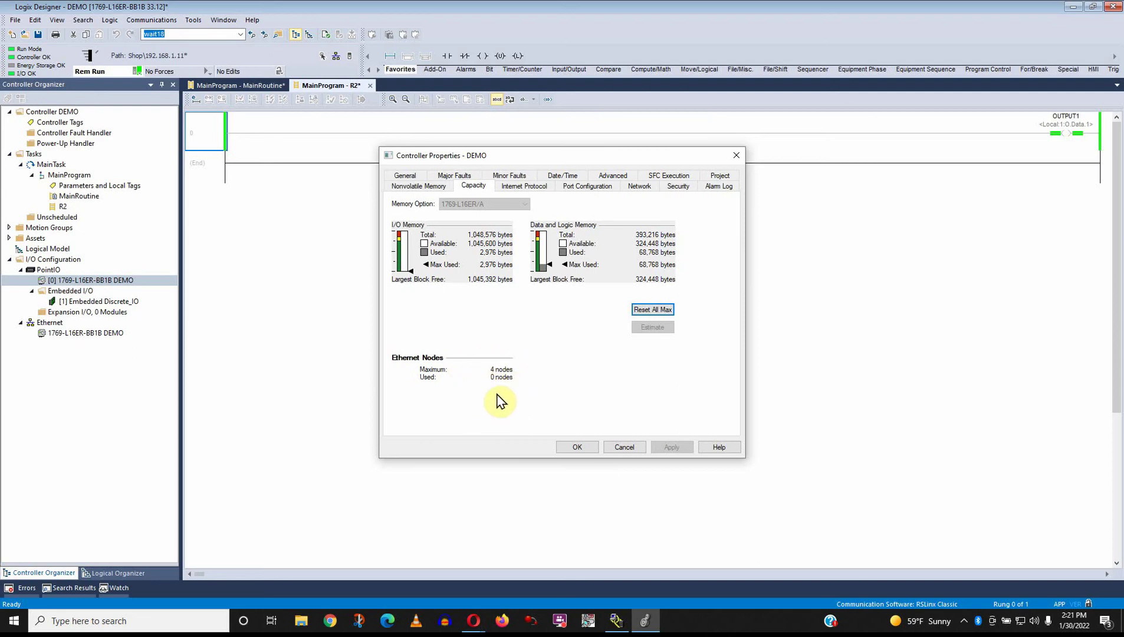
{"action": "left_click", "coordinate": [614, 447]}
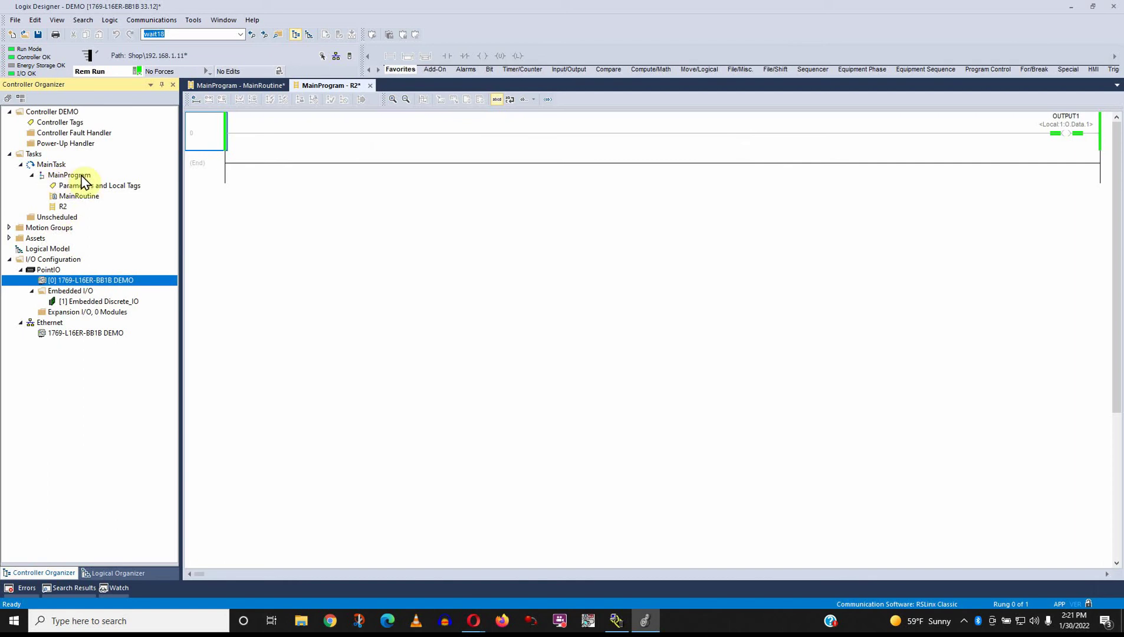
- Create a new program named Program2 in MainTask with no parent
{"action": "right_click", "coordinate": [55, 164]}
{"action": "mouse_move", "coordinate": [69, 172]}
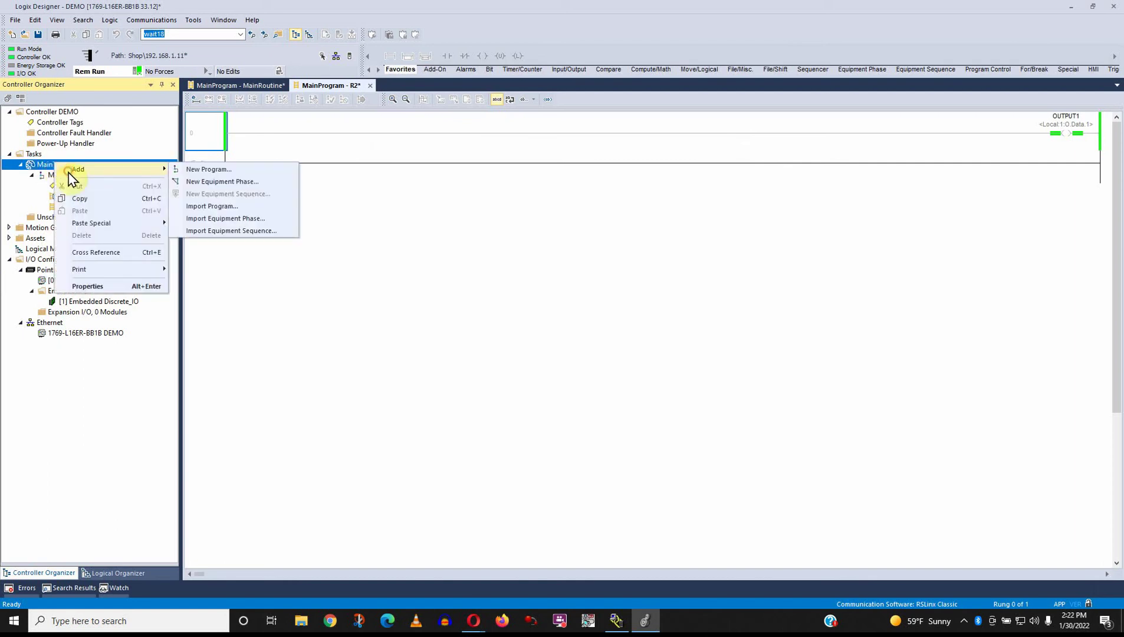
{"action": "left_click", "coordinate": [192, 169]}
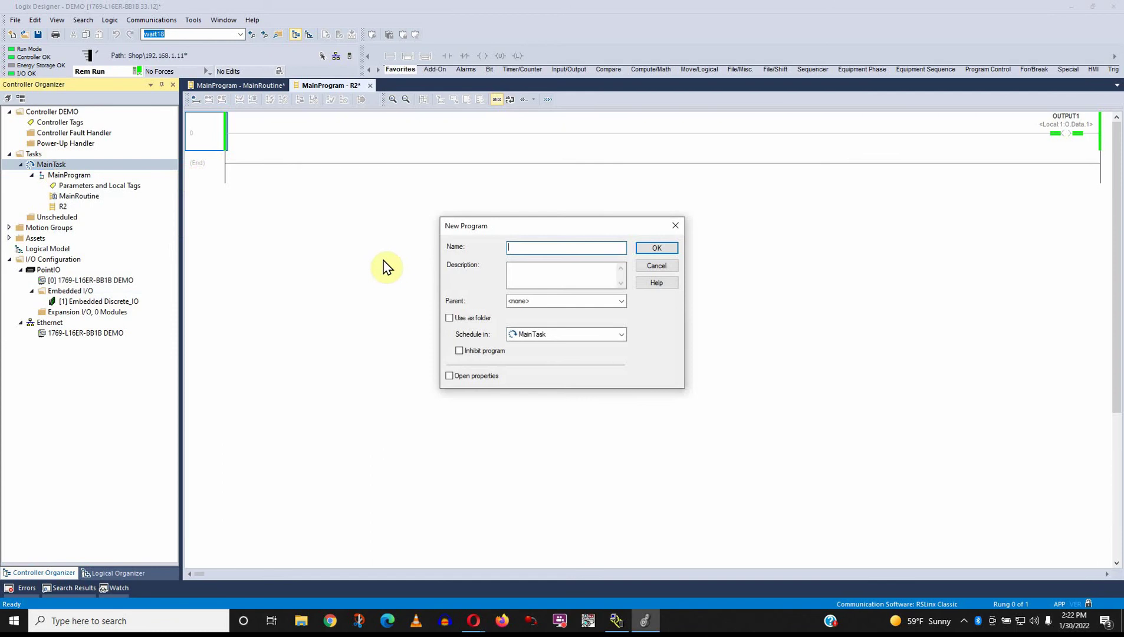
{"action": "type", "text": "Program2"}
{"action": "left_click", "coordinate": [534, 301]}
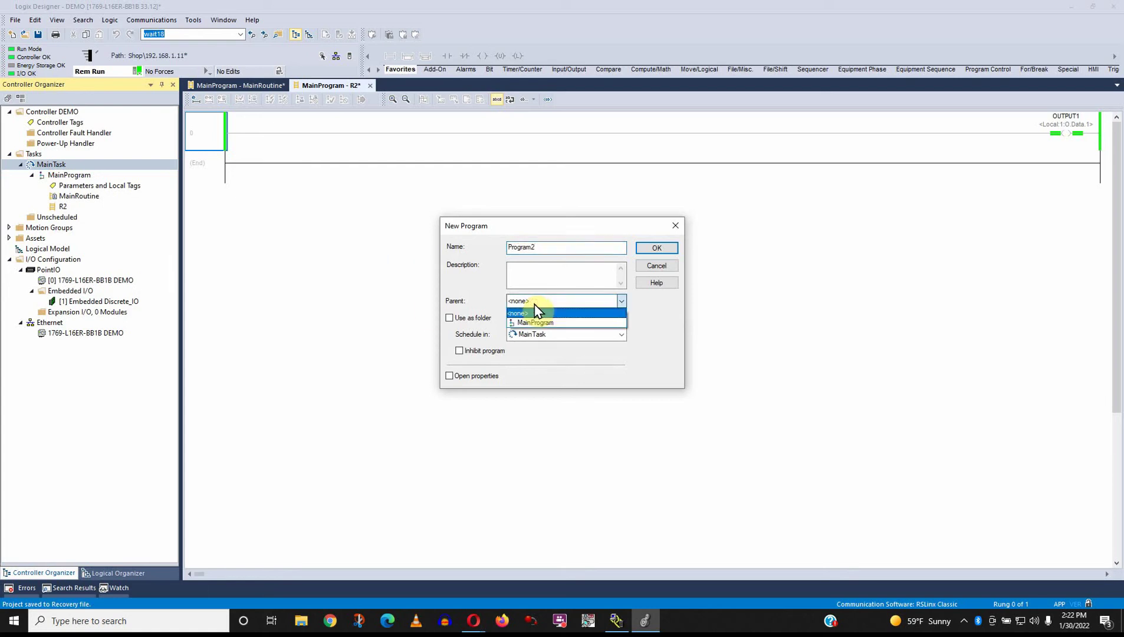
{"action": "left_click", "coordinate": [535, 312]}
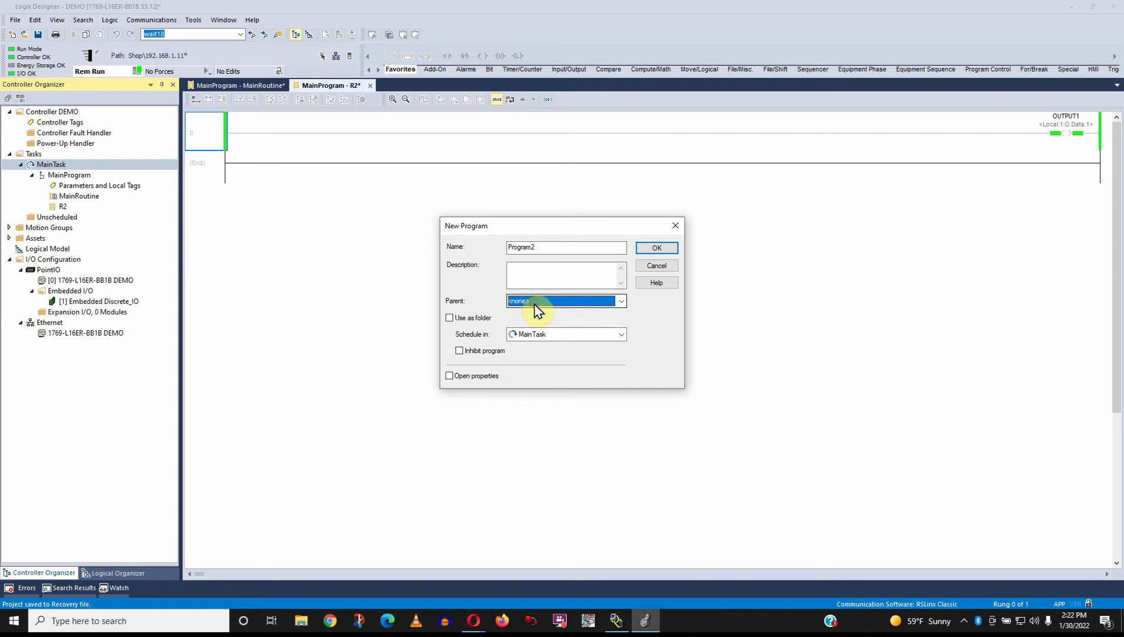
{"action": "left_click", "coordinate": [655, 248]}
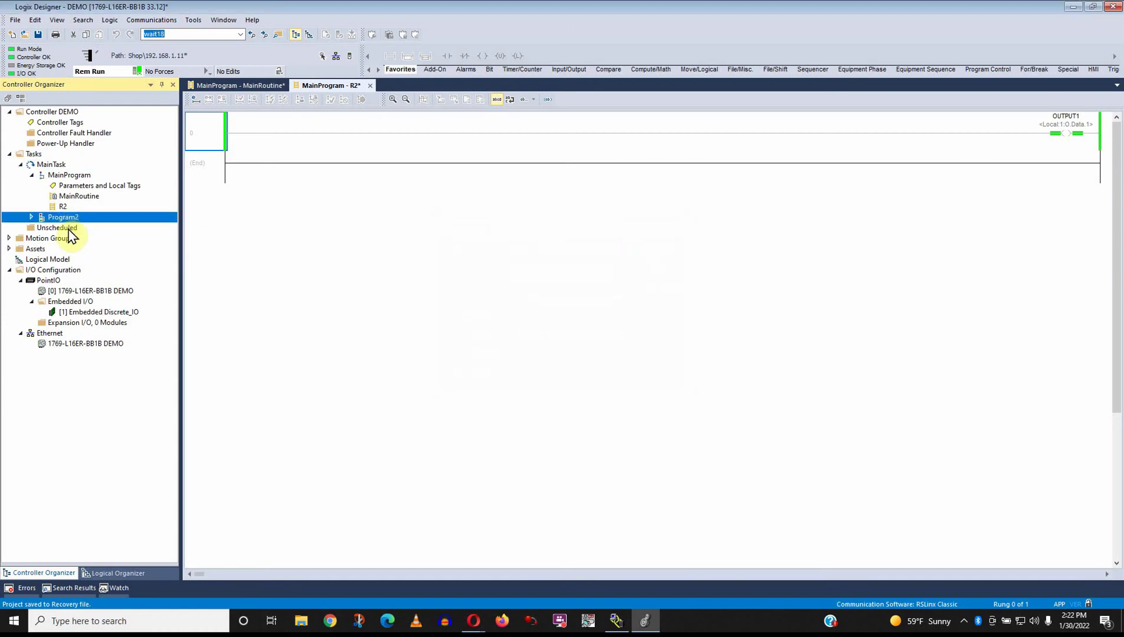
- Add a ladder diagram routine named P2Main to Program2
{"action": "left_click", "coordinate": [32, 218]}
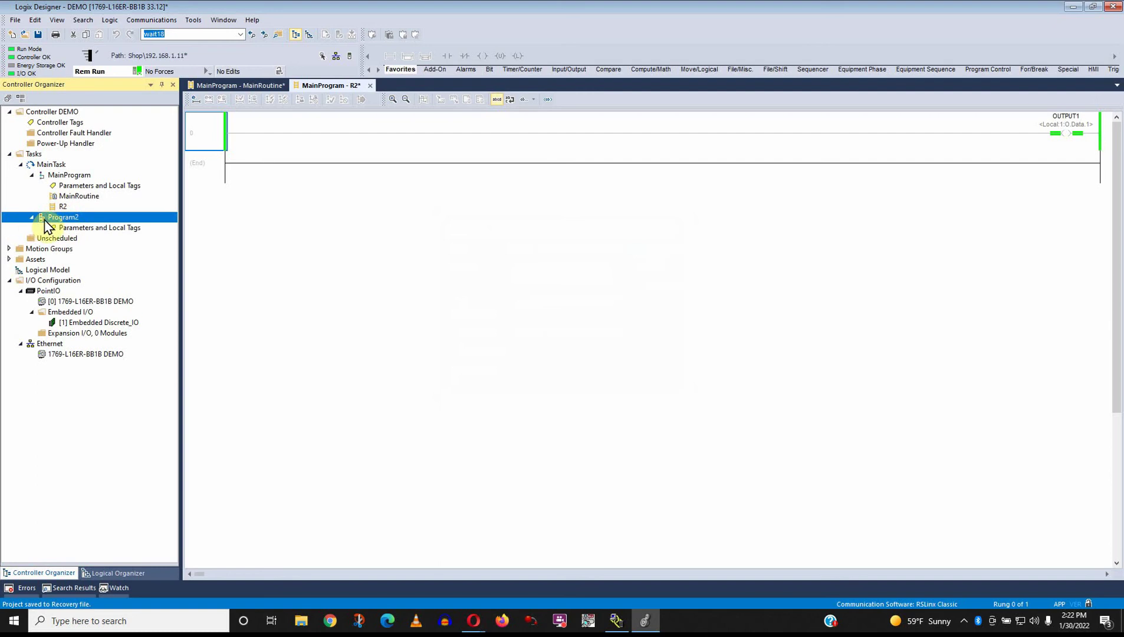
{"action": "right_click", "coordinate": [65, 223]}
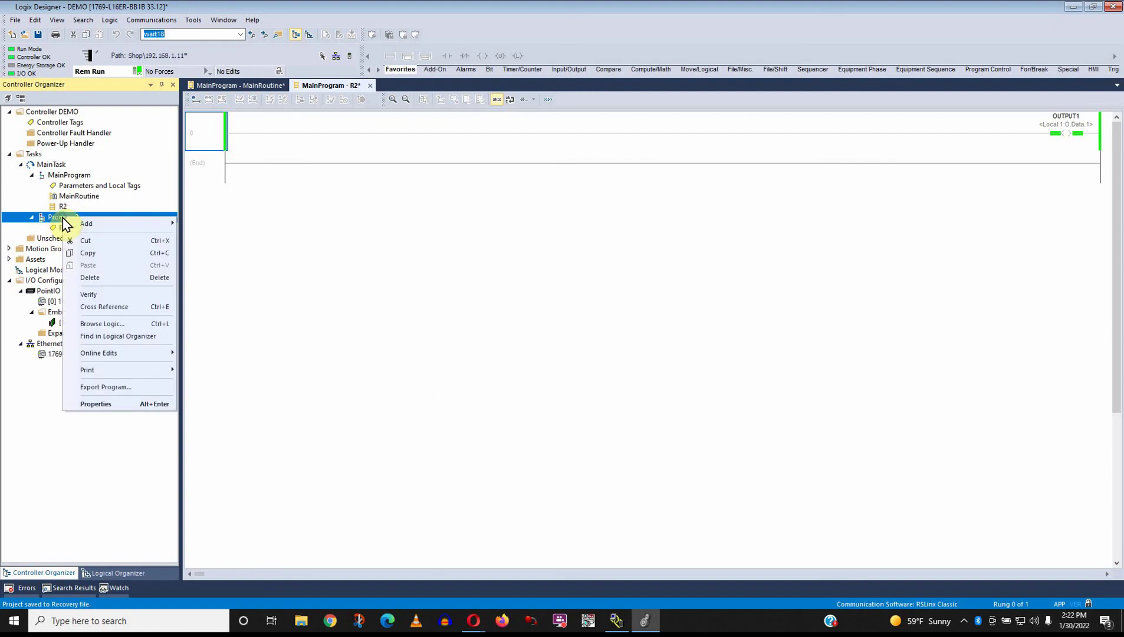
{"action": "mouse_move", "coordinate": [80, 226]}
{"action": "left_click", "coordinate": [192, 219]}
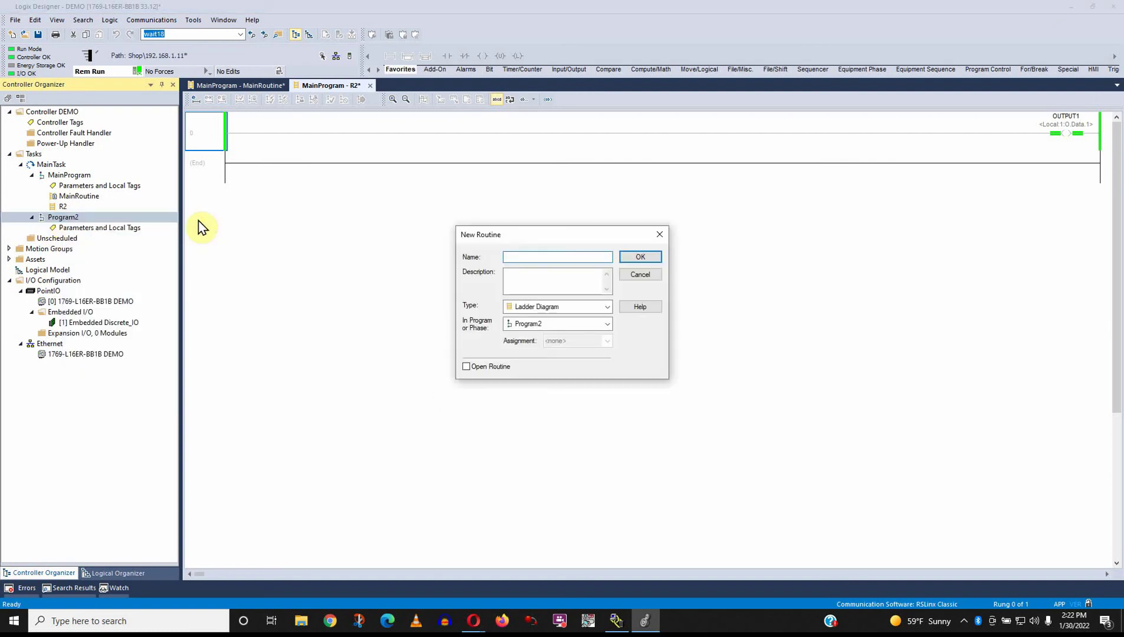
{"action": "type", "text": "P2Main"}
{"action": "left_click", "coordinate": [641, 258]}
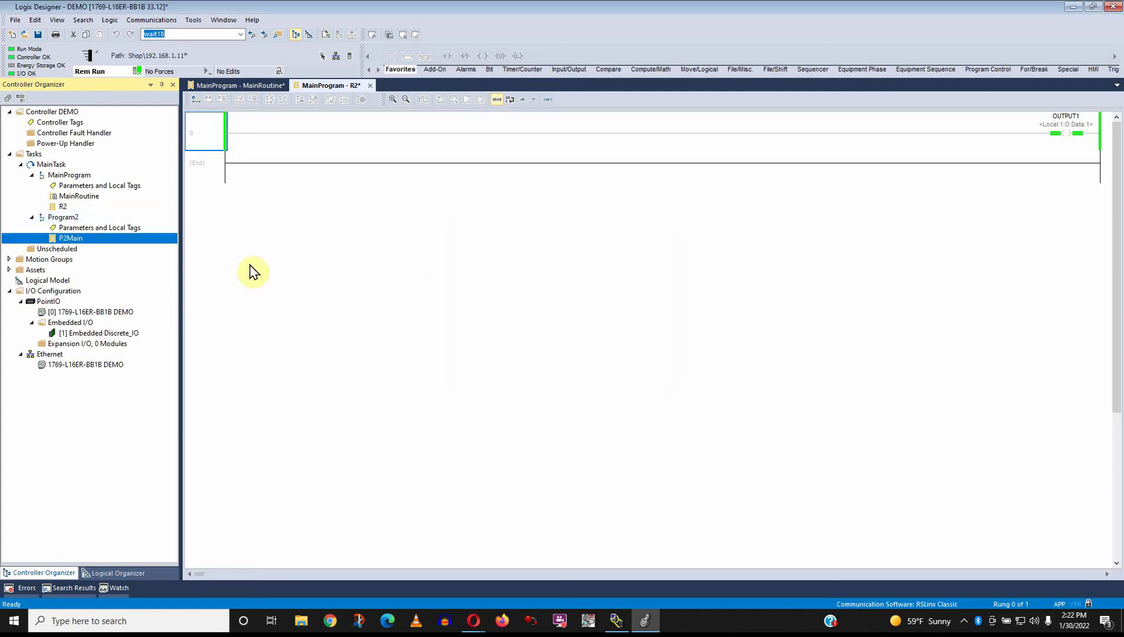
{"action": "right_click", "coordinate": [62, 237]}
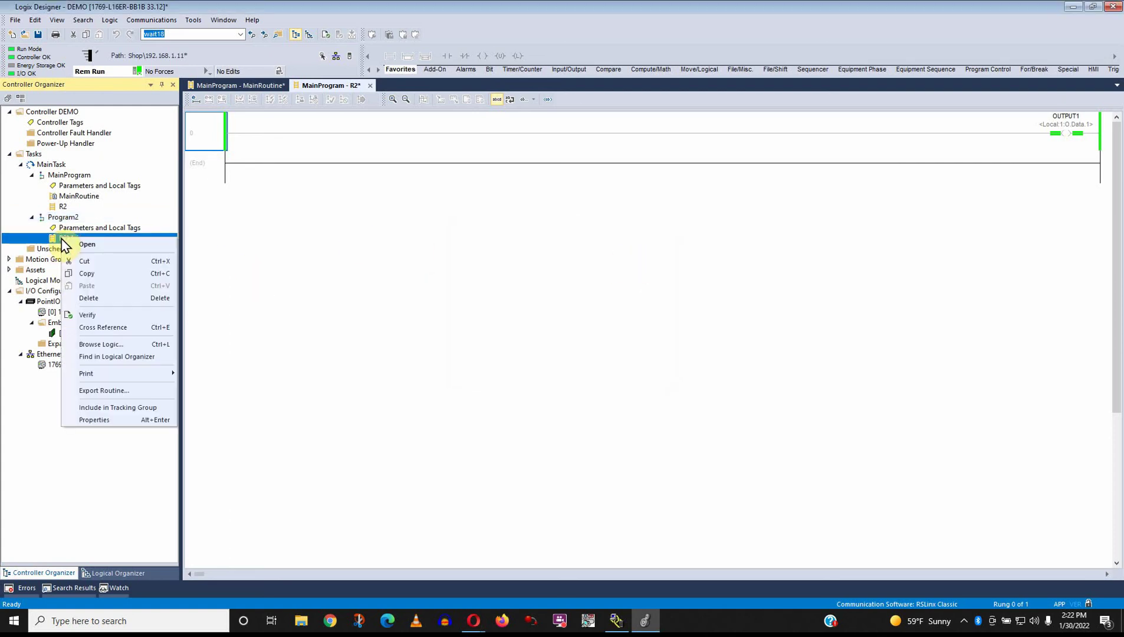
{"action": "left_click", "coordinate": [95, 420]}
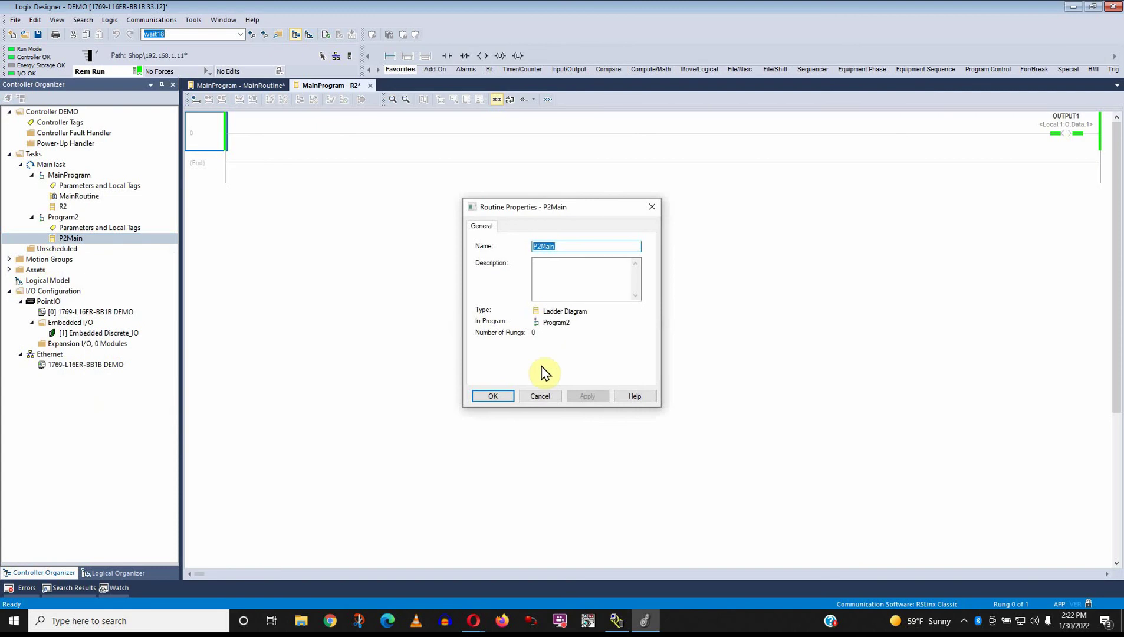
{"action": "left_click", "coordinate": [540, 396]}
- Assign P2Main as the main routine in Program2's configuration properties
{"action": "left_click", "coordinate": [68, 221]}
{"action": "right_click", "coordinate": [67, 224]}
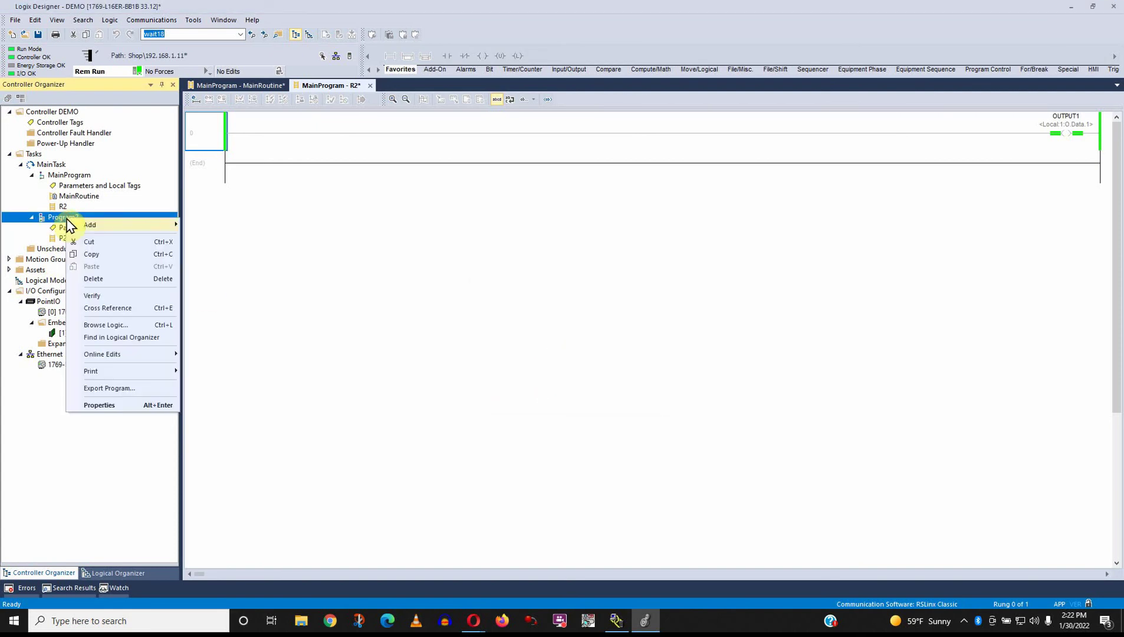
{"action": "left_click", "coordinate": [94, 405]}
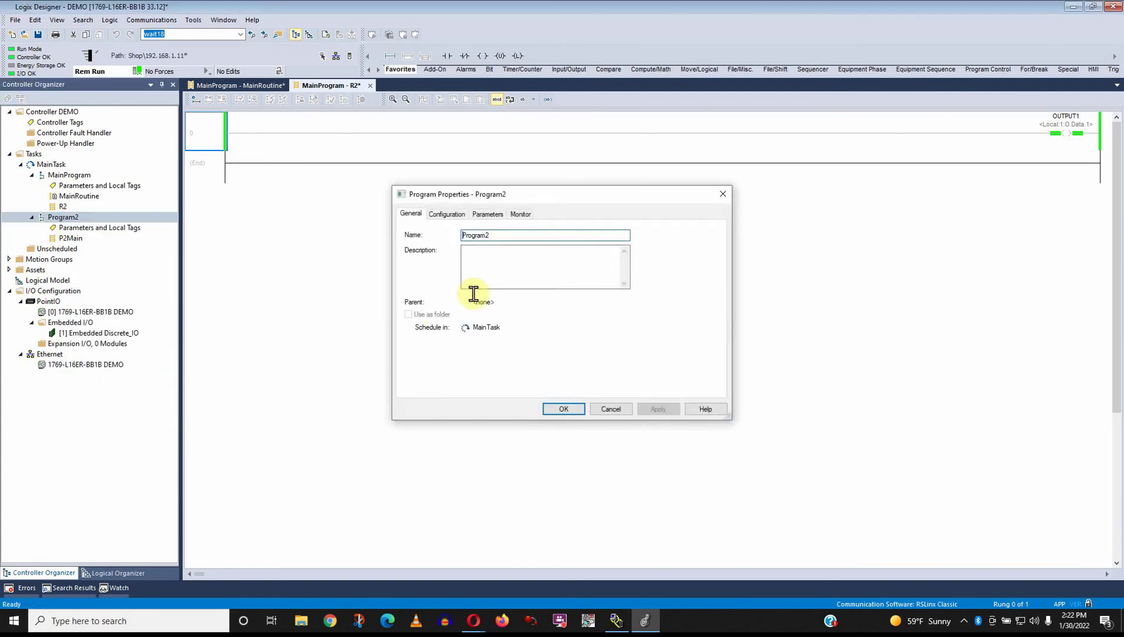
{"action": "left_click", "coordinate": [453, 215]}
{"action": "left_click", "coordinate": [463, 245]}
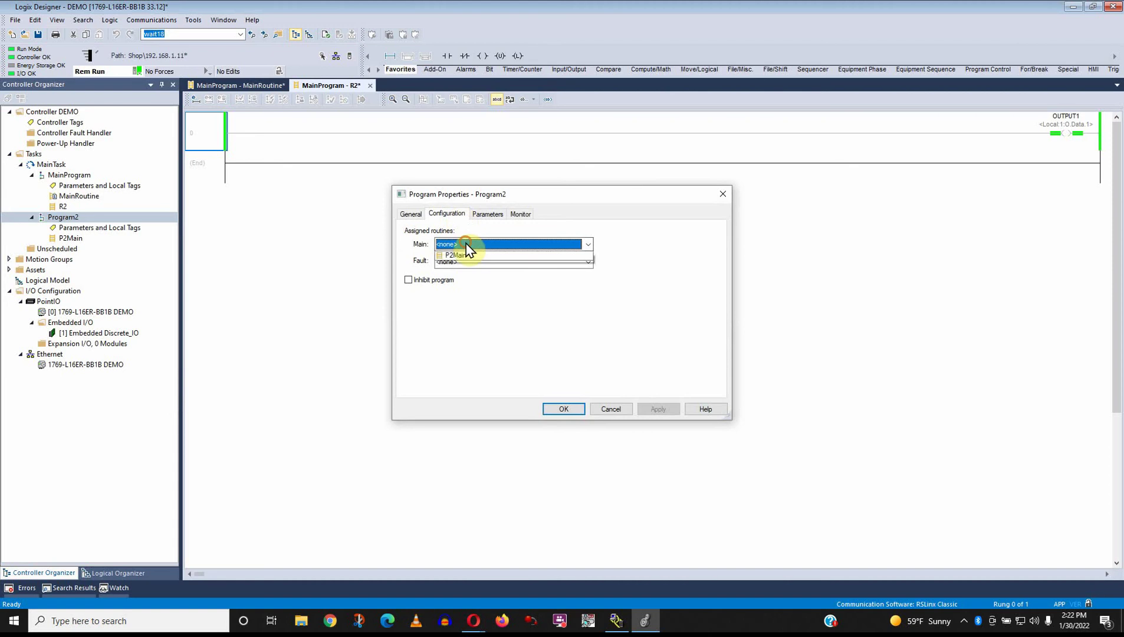
{"action": "left_click", "coordinate": [468, 267]}
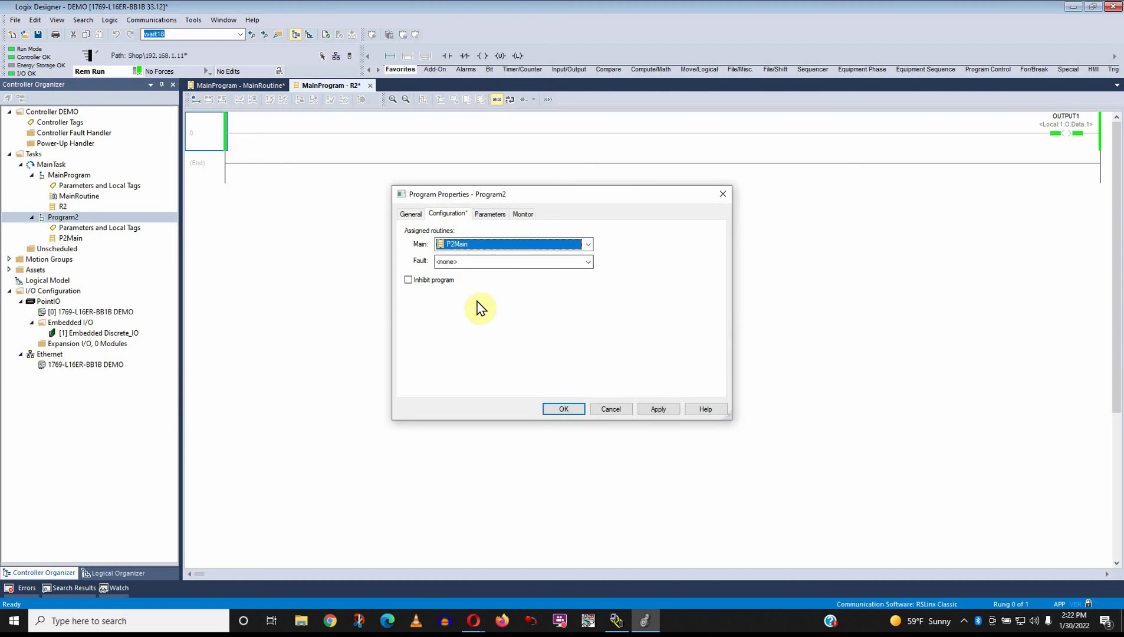
{"action": "left_click", "coordinate": [559, 408]}
{"action": "left_click", "coordinate": [94, 250]}
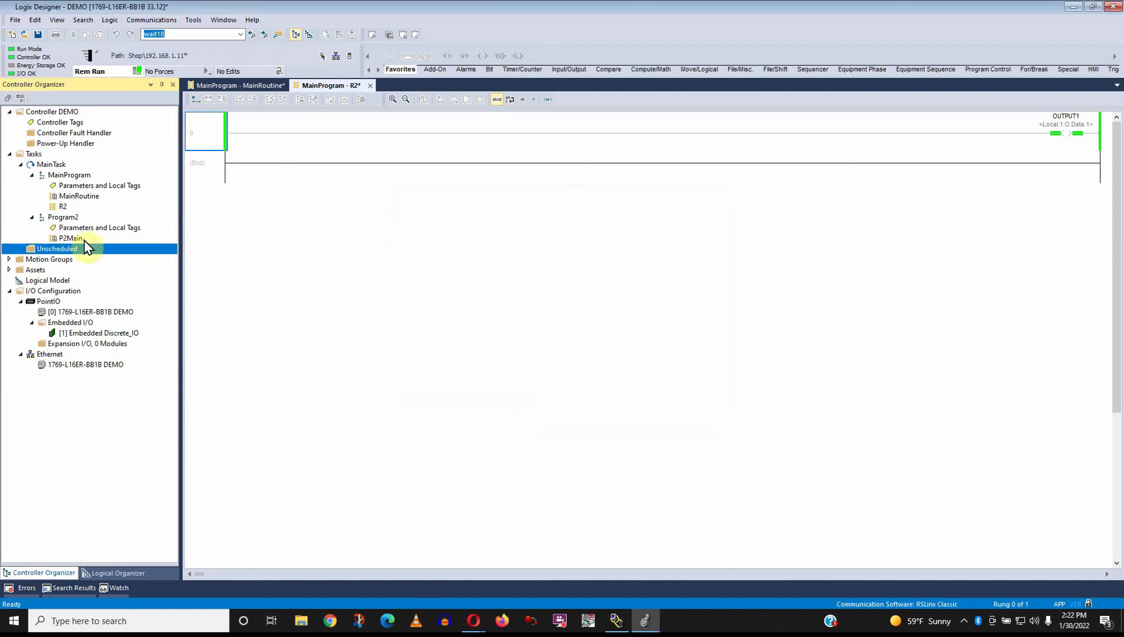
- Open the P2Main routine and place an output coil addressed OUTPUT2 on rung 0
{"action": "left_click", "coordinate": [67, 239]}
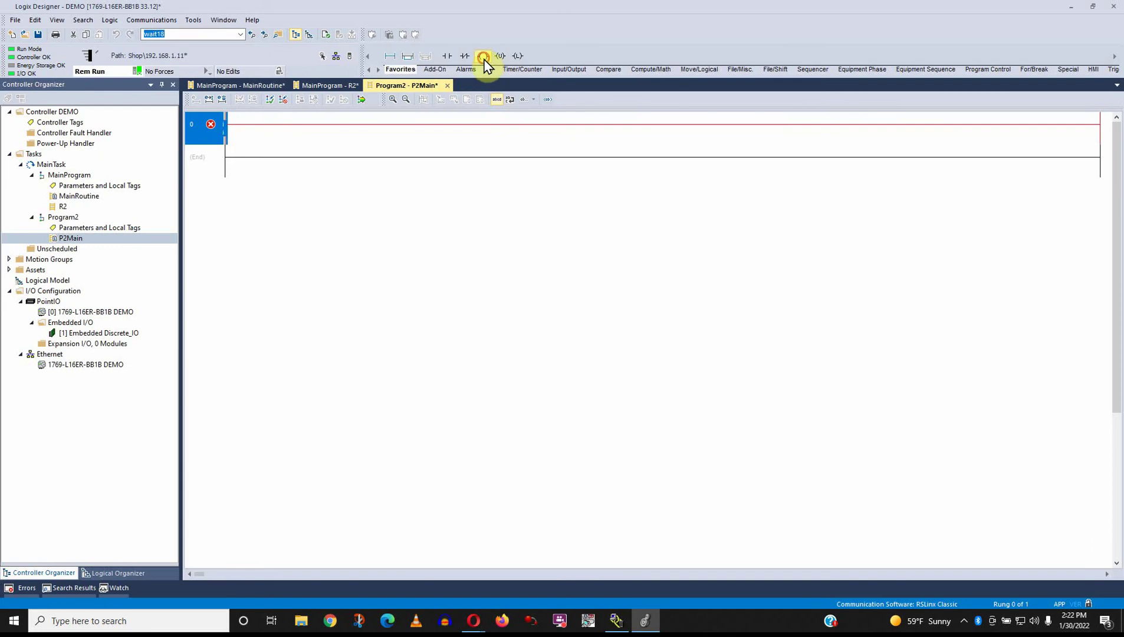
{"action": "left_click_drag", "start_coordinate": [483, 56], "coordinate": [268, 134]}
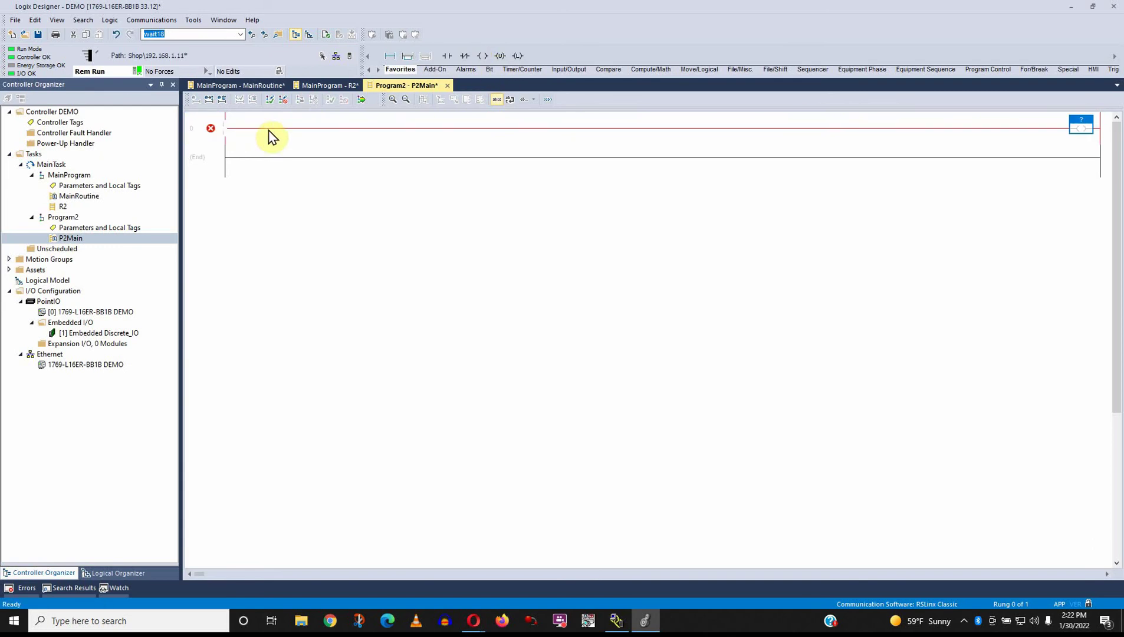
{"action": "type", "text": "OUTPUT2"}
- Define OUTPUT2 as a new alias tag for Local:1:O.Data.2
{"action": "right_click", "coordinate": [1074, 115]}
{"action": "left_click", "coordinate": [1074, 121]}
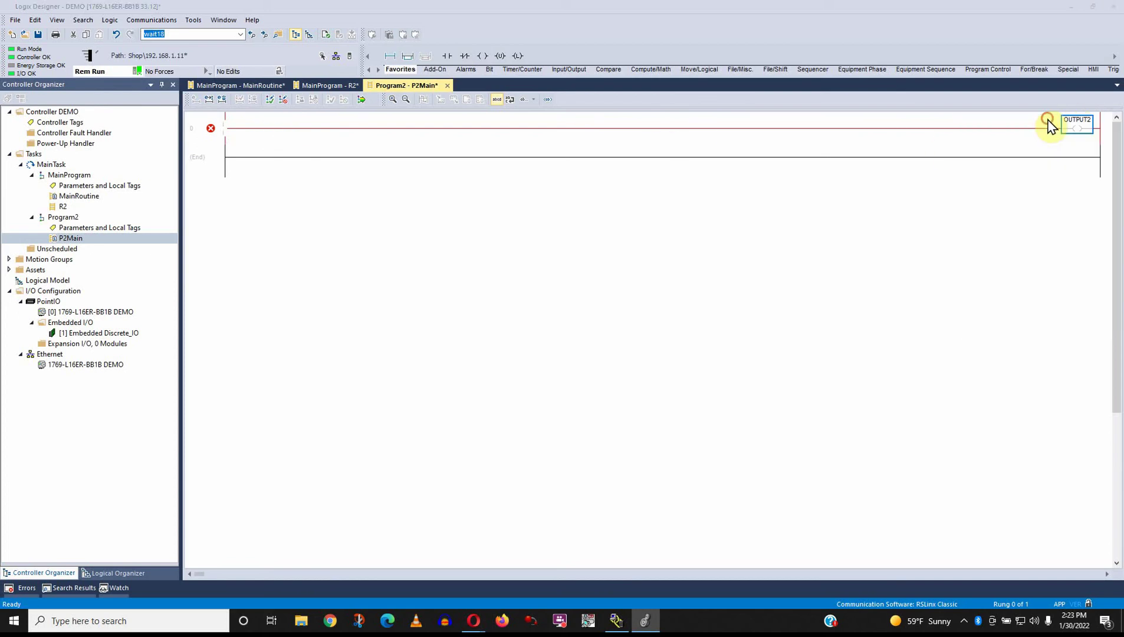
{"action": "left_click", "coordinate": [531, 274]}
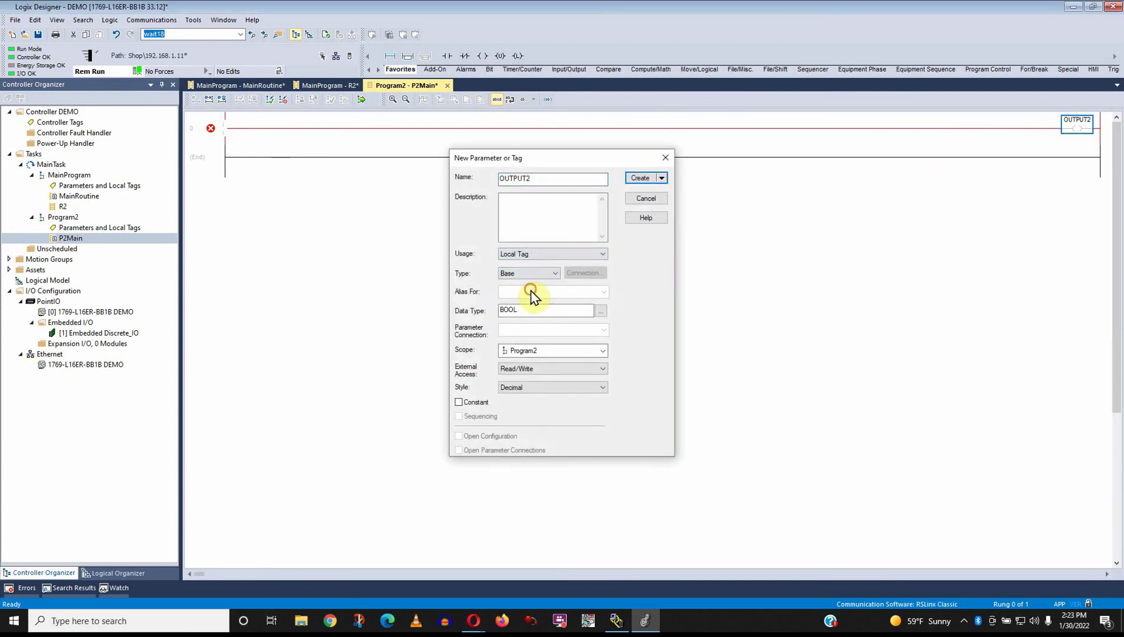
{"action": "left_click", "coordinate": [534, 292]}
{"action": "left_click", "coordinate": [549, 293]}
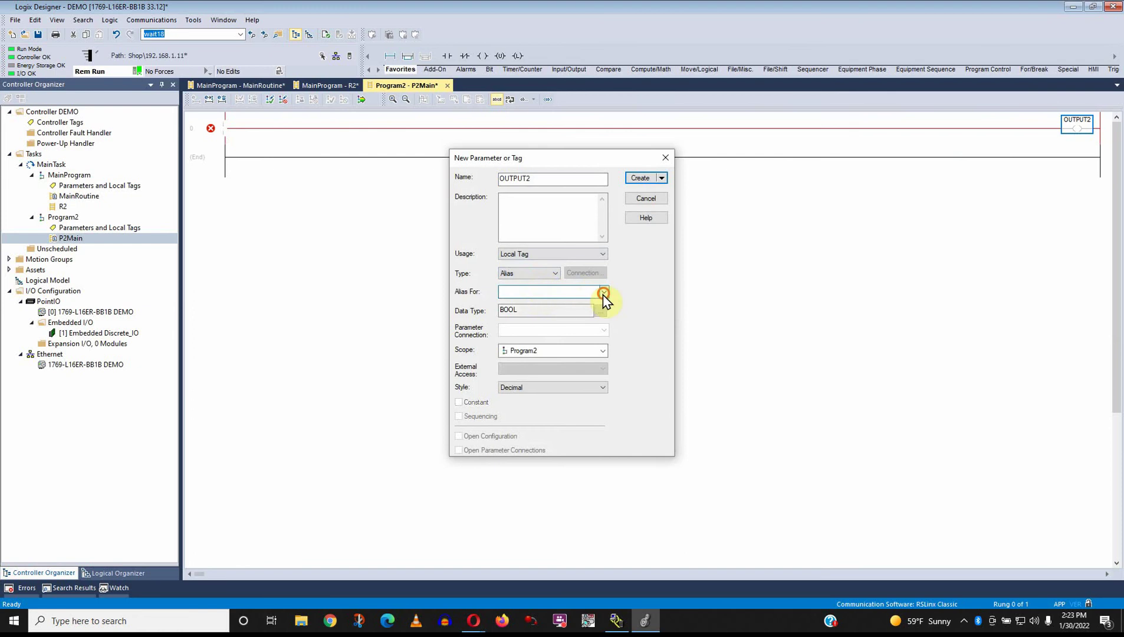
{"action": "left_click", "coordinate": [604, 292]}
{"action": "left_click", "coordinate": [537, 356]}
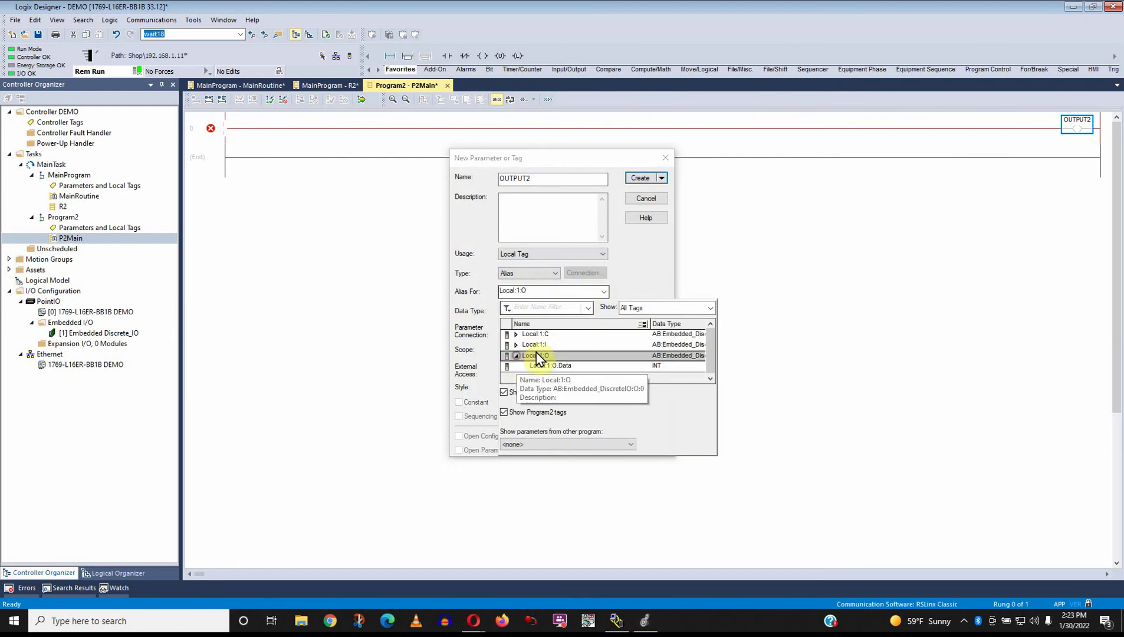
{"action": "left_click", "coordinate": [575, 366]}
{"action": "left_click", "coordinate": [646, 366]}
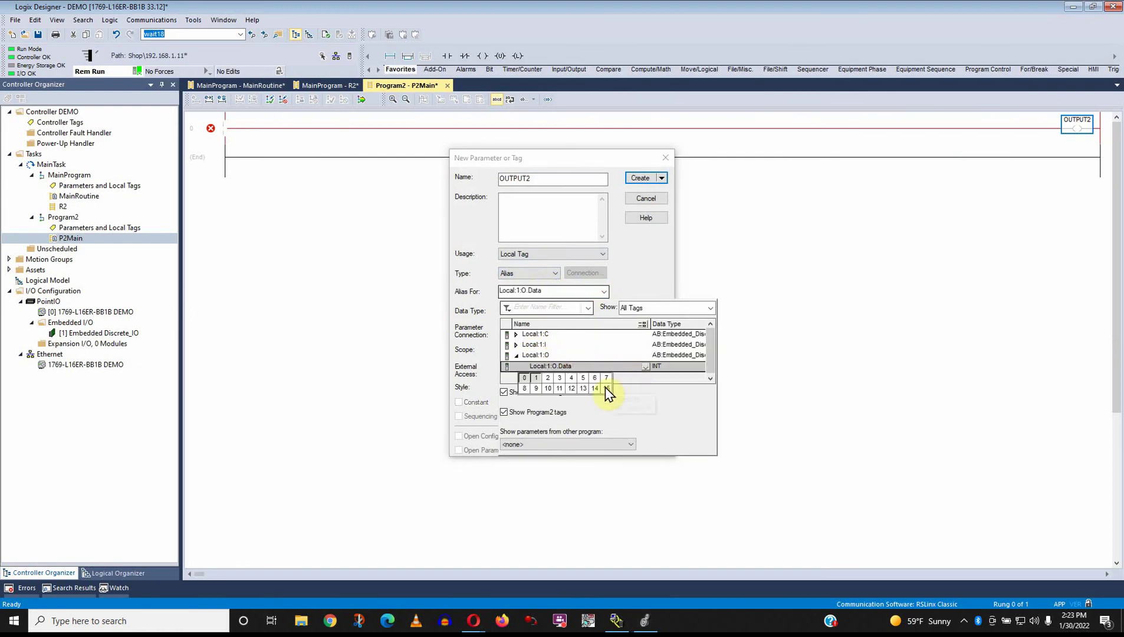
{"action": "left_click", "coordinate": [548, 378]}
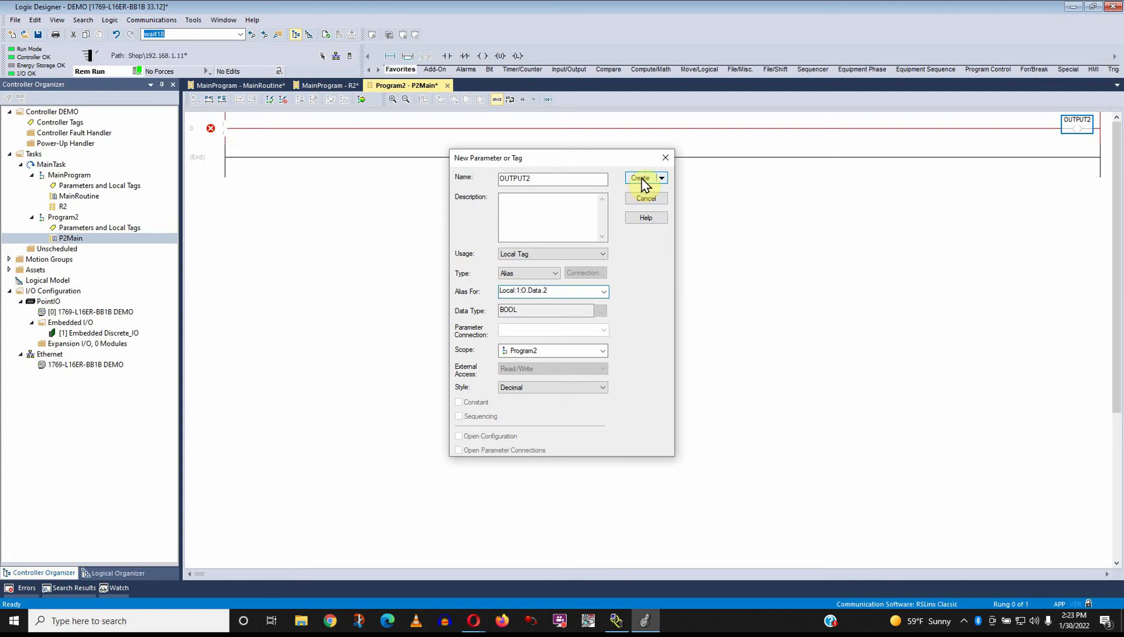
- Create the OUTPUT2 tag with its scope set to the DEMO controller and finalize all edits in Program2
{"action": "left_click", "coordinate": [604, 351]}
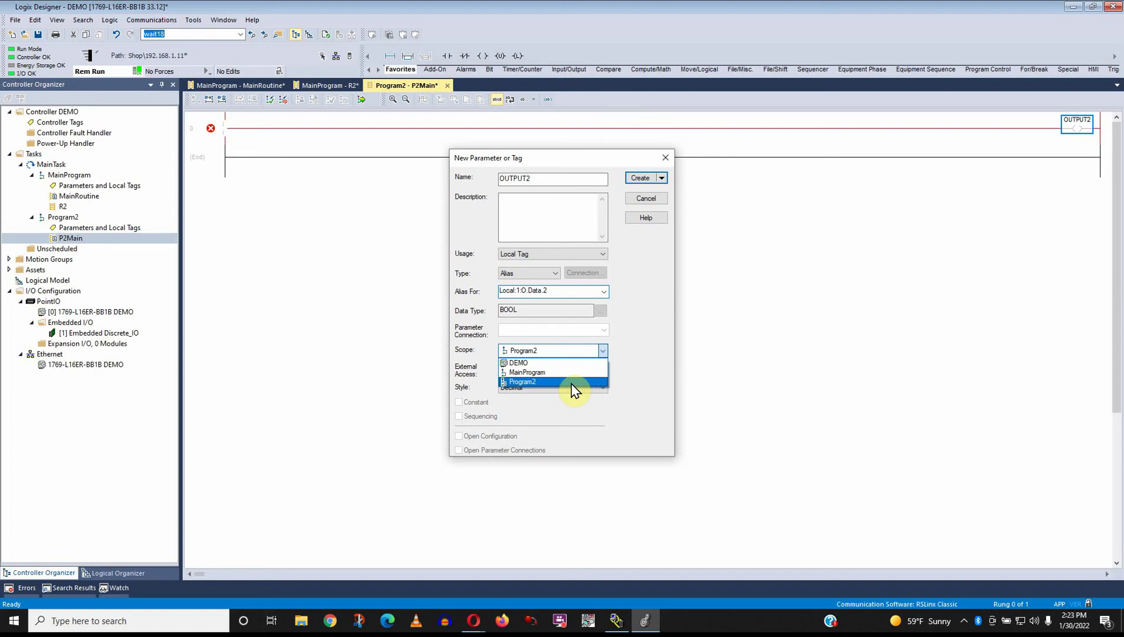
{"action": "left_click", "coordinate": [566, 364]}
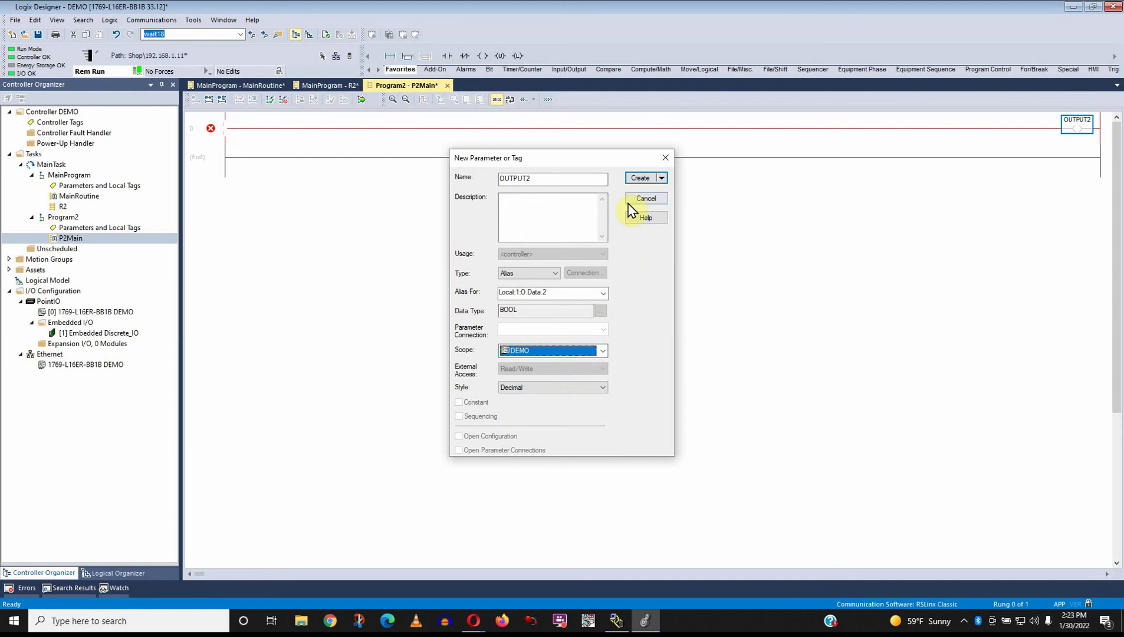
{"action": "left_click", "coordinate": [639, 181]}
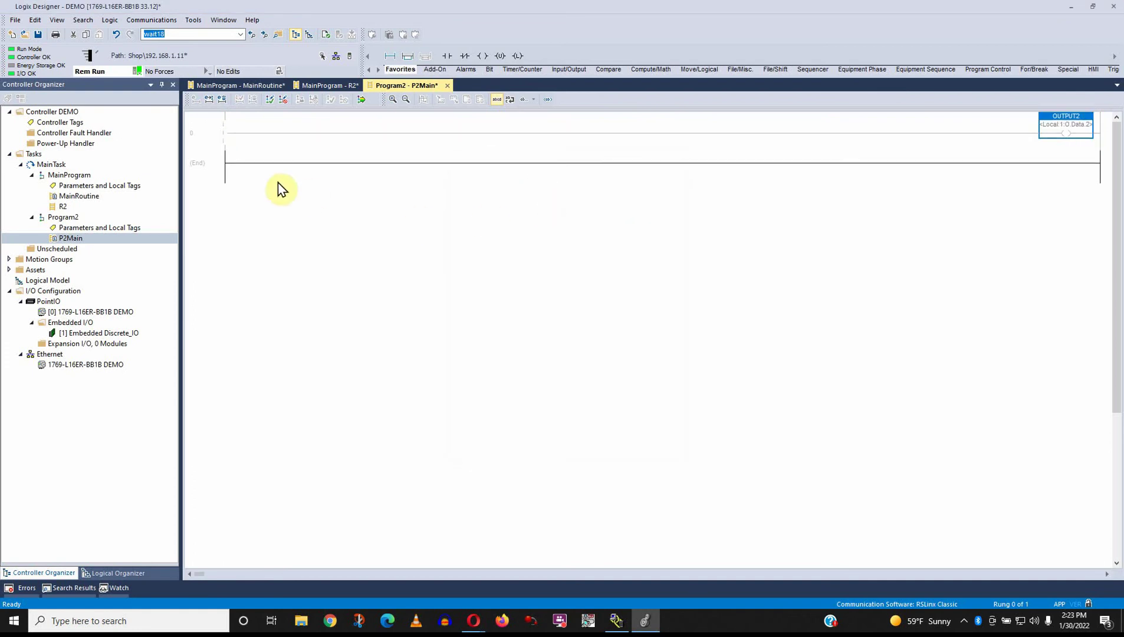
{"action": "left_click", "coordinate": [362, 99]}
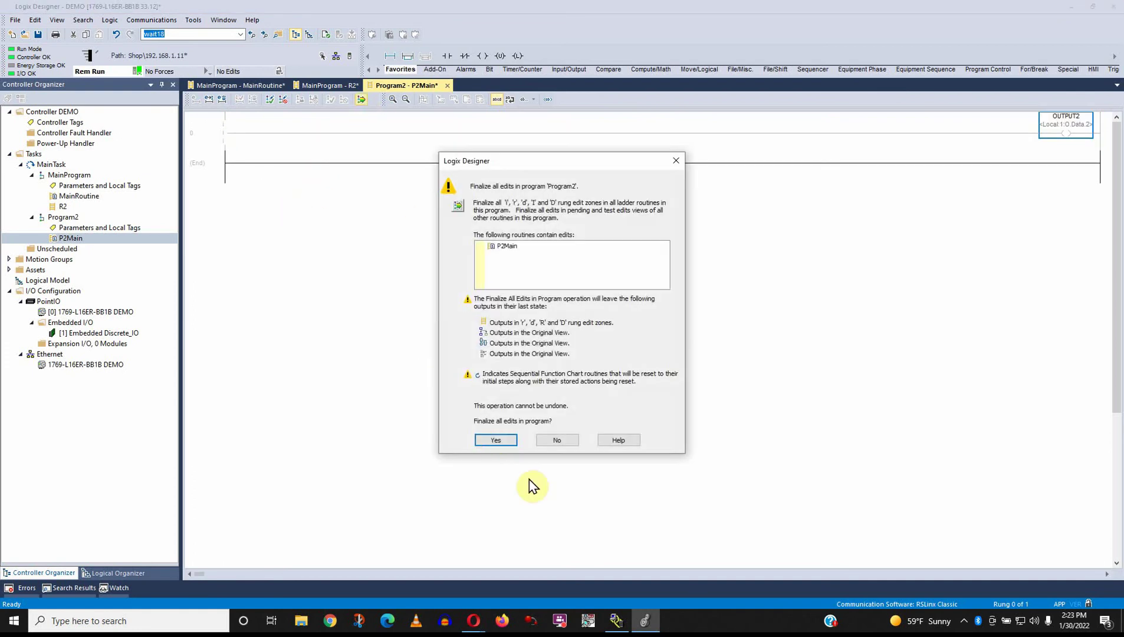
{"action": "left_click", "coordinate": [496, 440]}
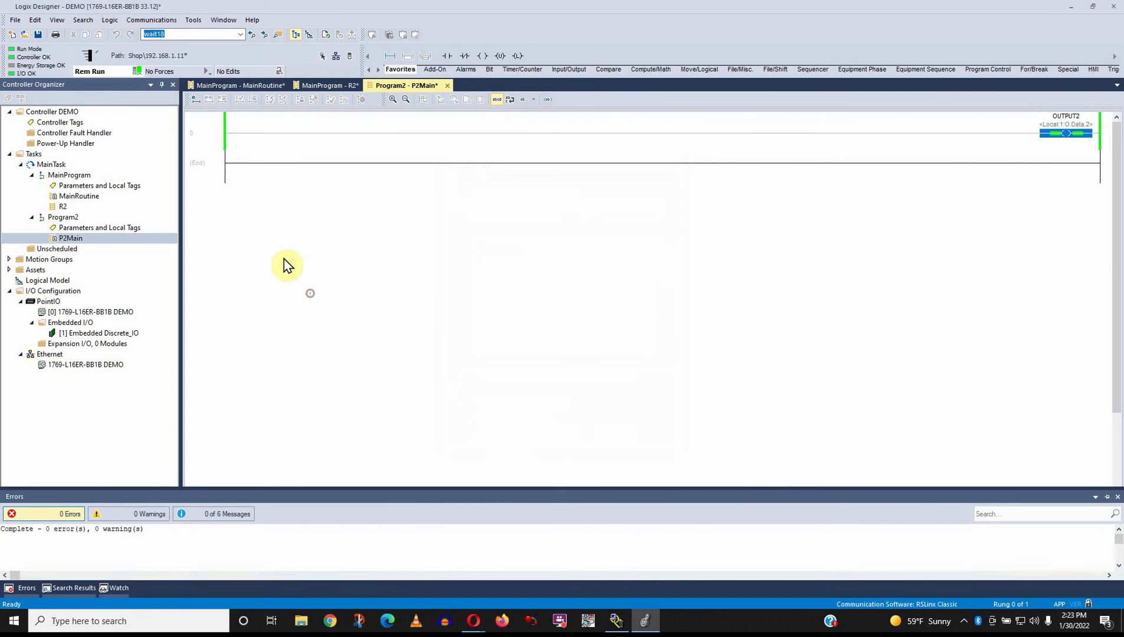
- Review the live R2 logic and the MainRoutine rung that calls it
{"action": "left_click", "coordinate": [323, 86]}
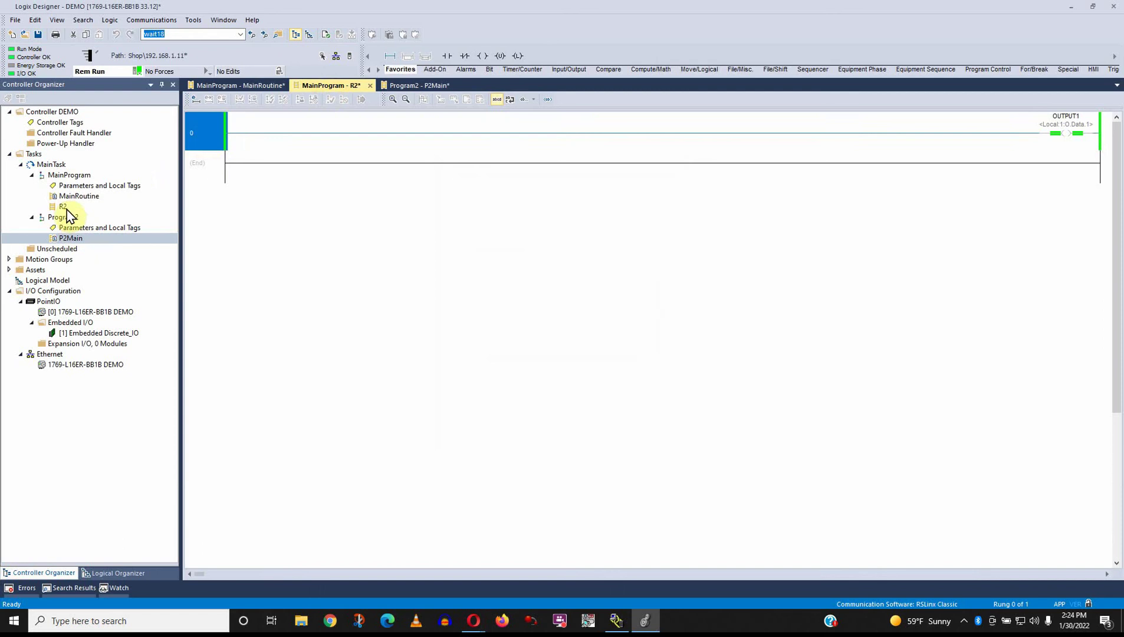
{"action": "left_click", "coordinate": [63, 206]}
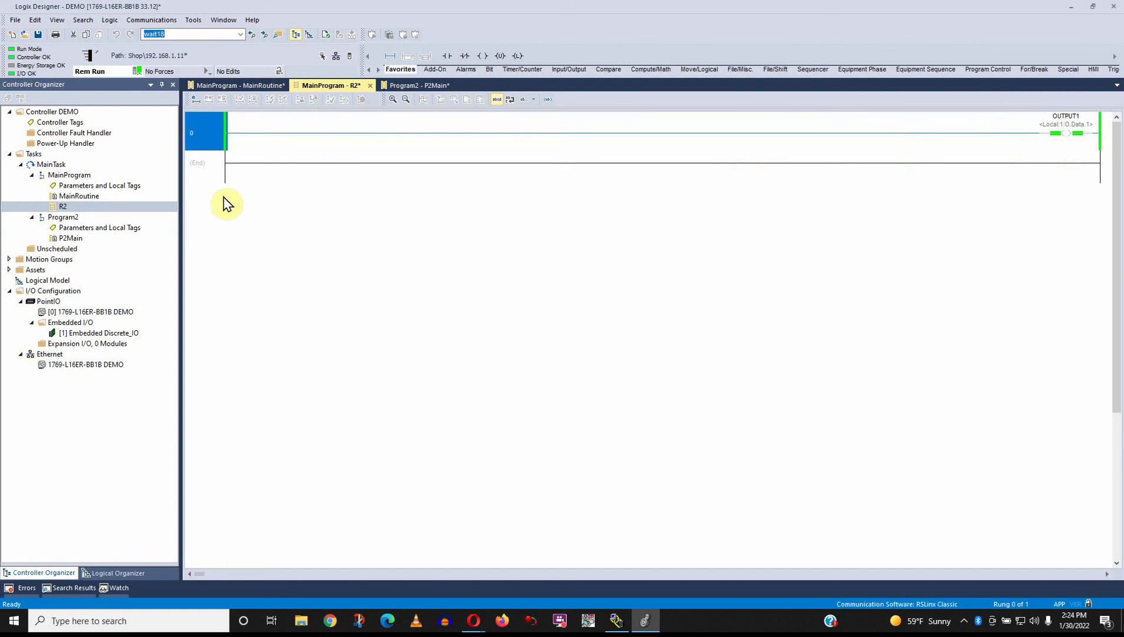
{"action": "double_click", "coordinate": [85, 195]}
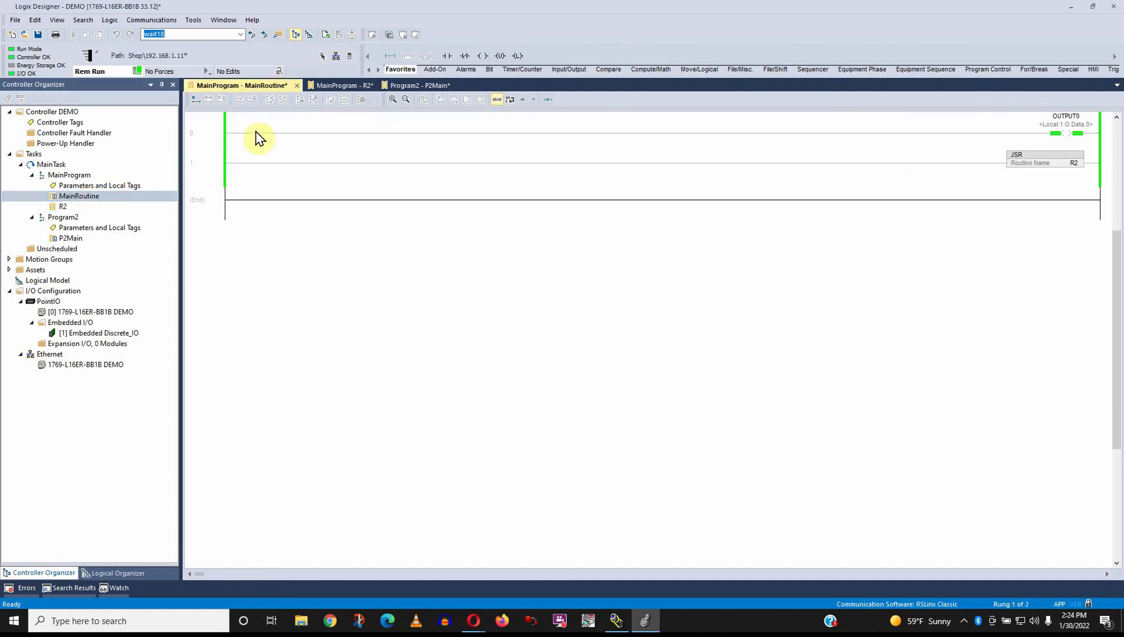
- Review the live P2Main logic and display the DEMO controller tags with their full data types
{"action": "double_click", "coordinate": [81, 239]}
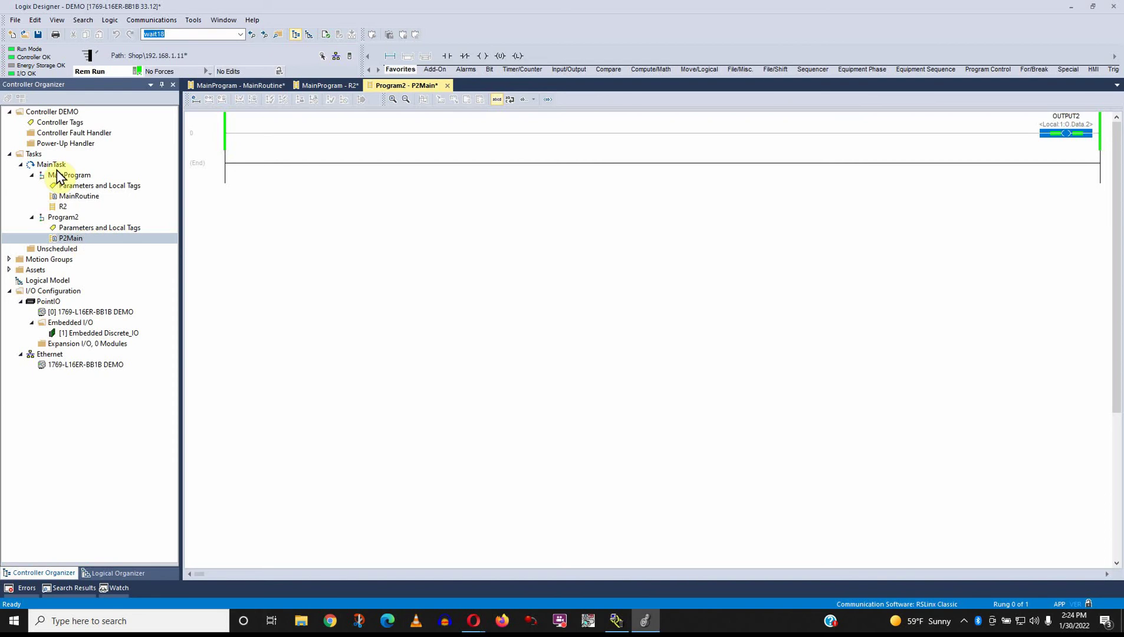
{"action": "left_click", "coordinate": [268, 168]}
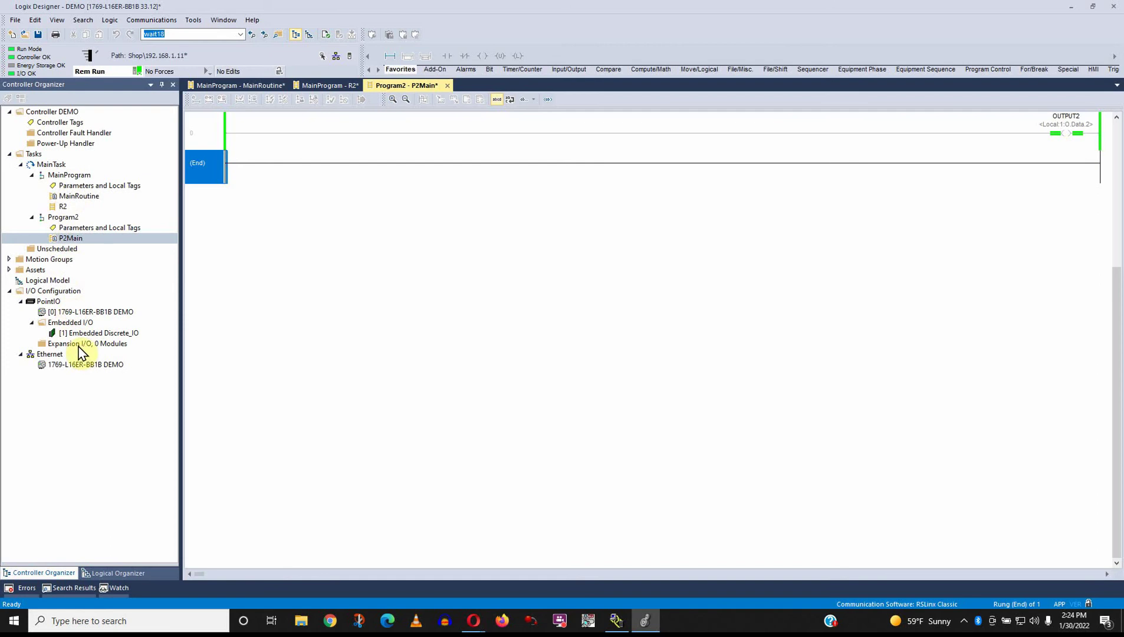
{"action": "left_click", "coordinate": [75, 324]}
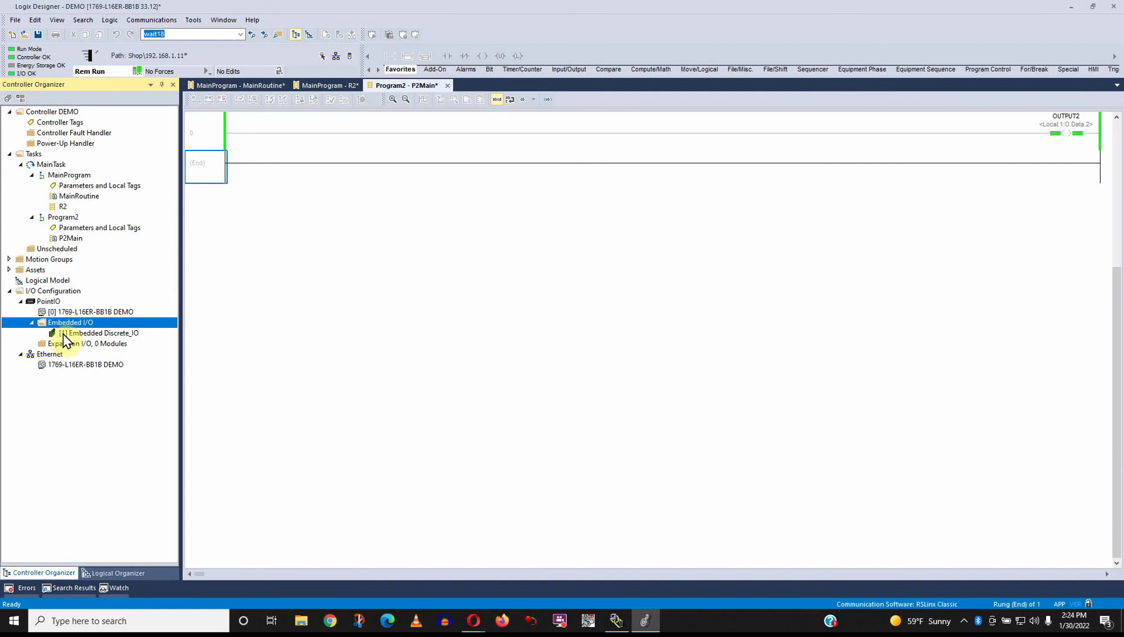
{"action": "double_click", "coordinate": [57, 124]}
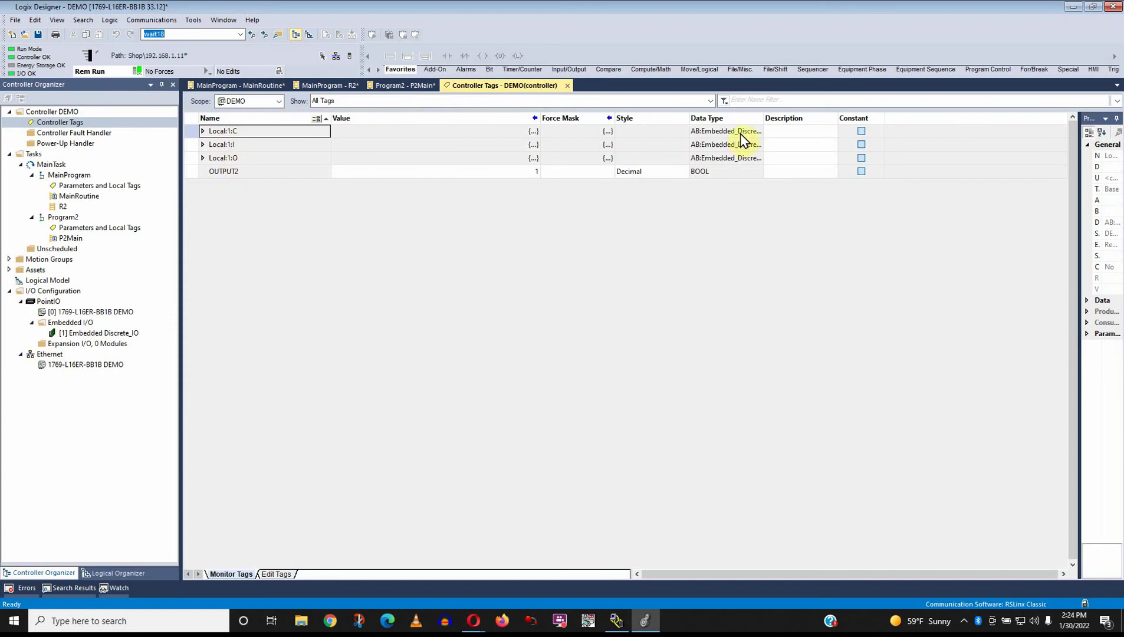
{"action": "left_click_drag", "start_coordinate": [764, 118], "coordinate": [839, 127]}
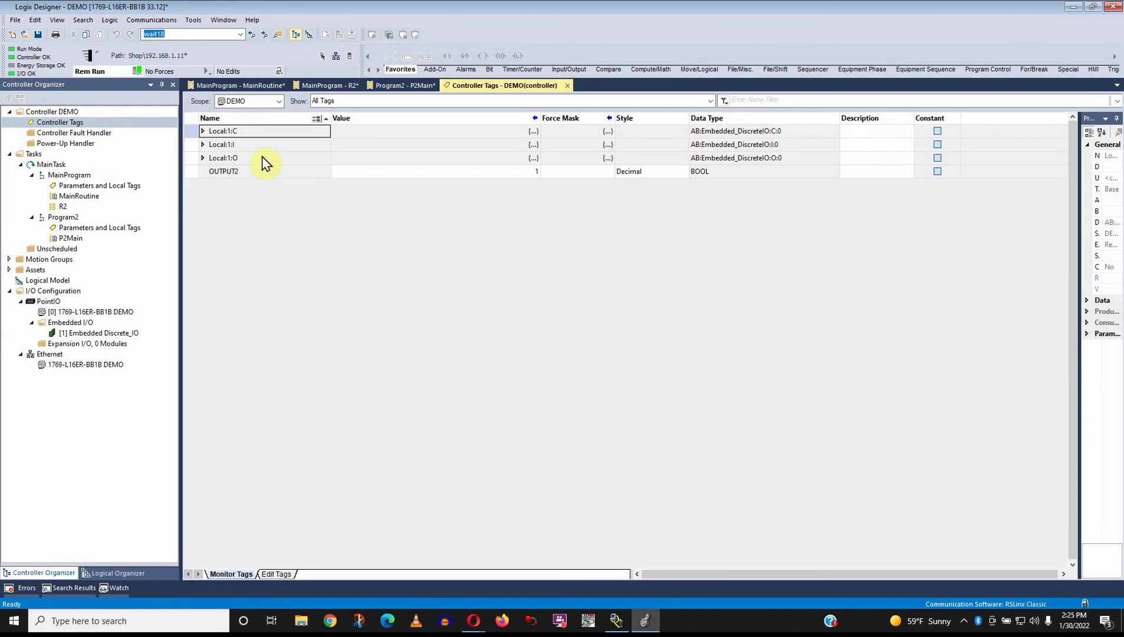
- Examine the OUTPUT0 and OUTPUT1 local tags in MainProgram and compare them with the DEMO controller tags
{"action": "double_click", "coordinate": [91, 187]}
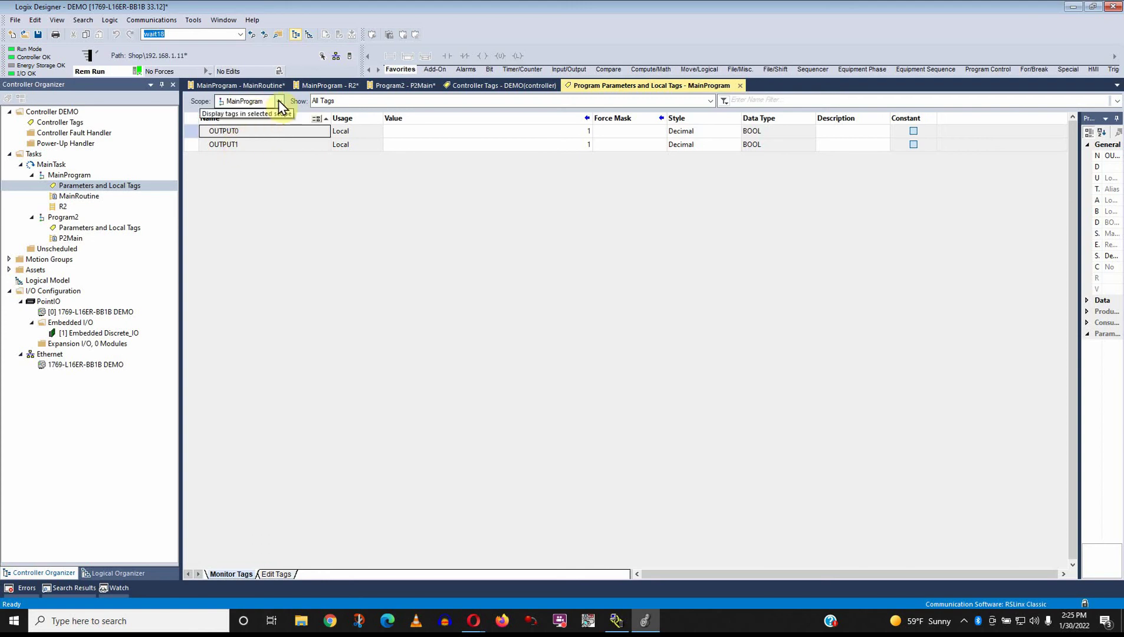
{"action": "left_click", "coordinate": [311, 130]}
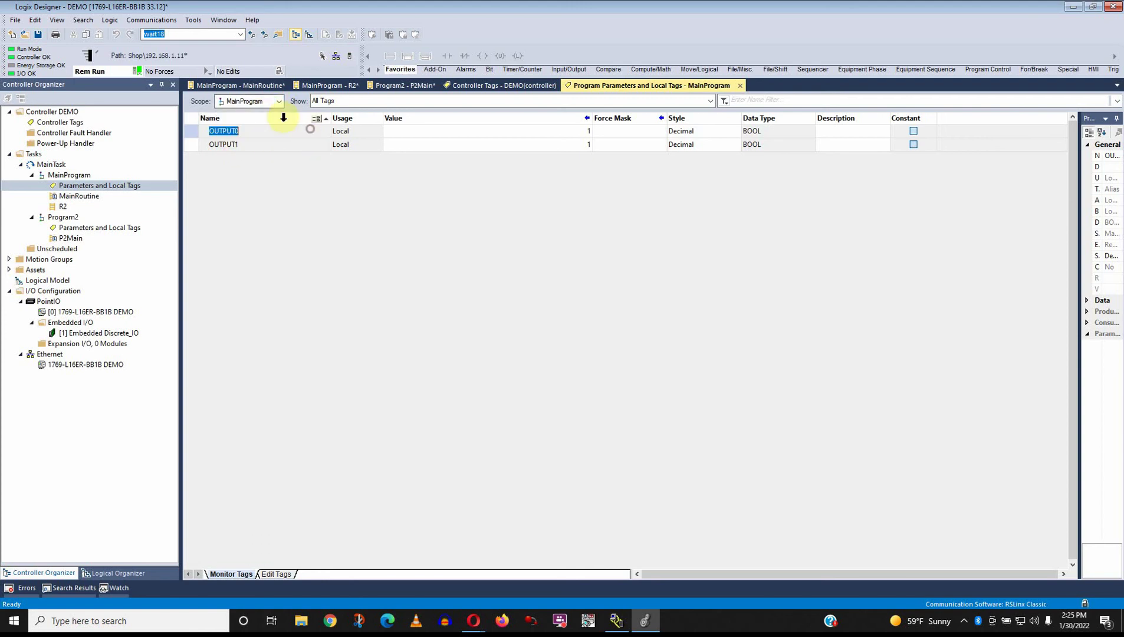
{"action": "left_click", "coordinate": [278, 141]}
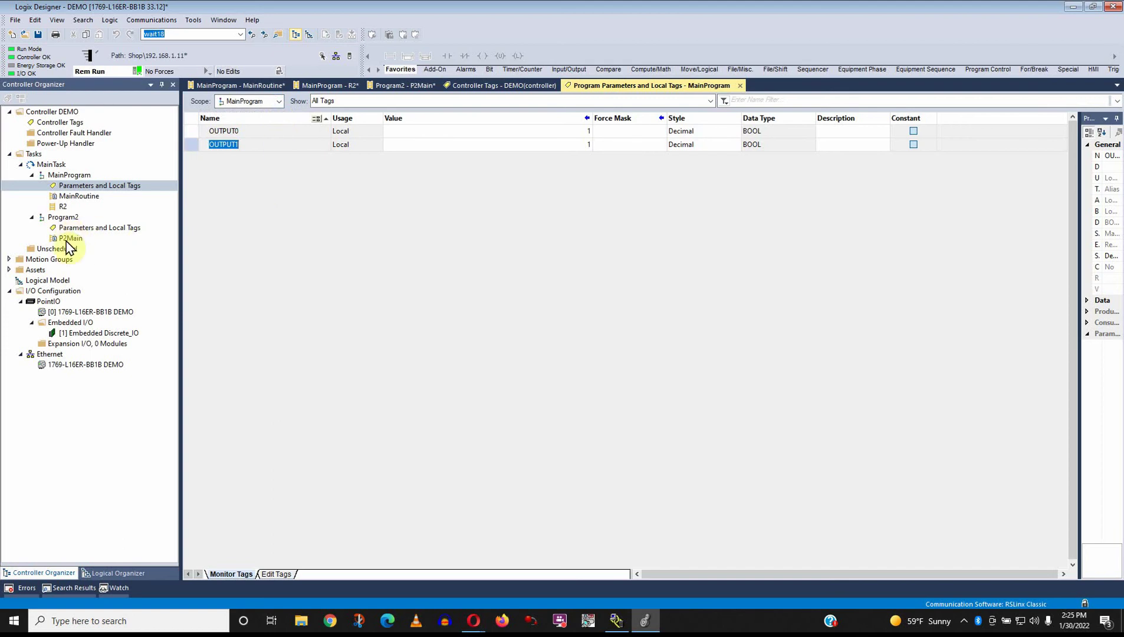
{"action": "double_click", "coordinate": [60, 123]}
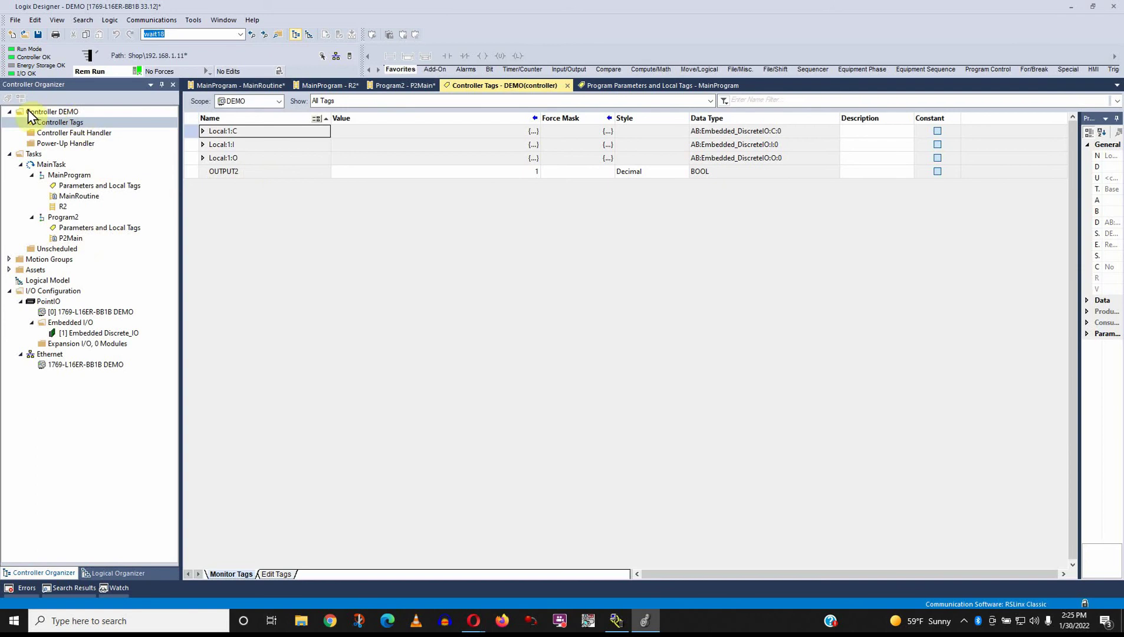
{"action": "left_click", "coordinate": [46, 113]}
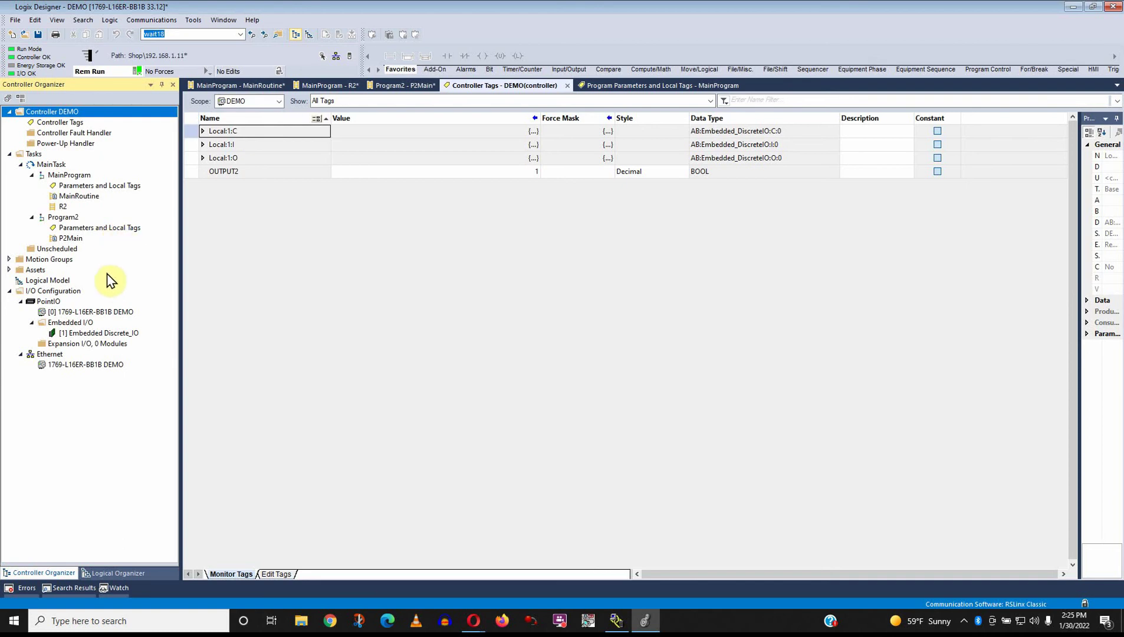
- Compare the parameters and local tags of Program2 with those of MainProgram
{"action": "double_click", "coordinate": [84, 229]}
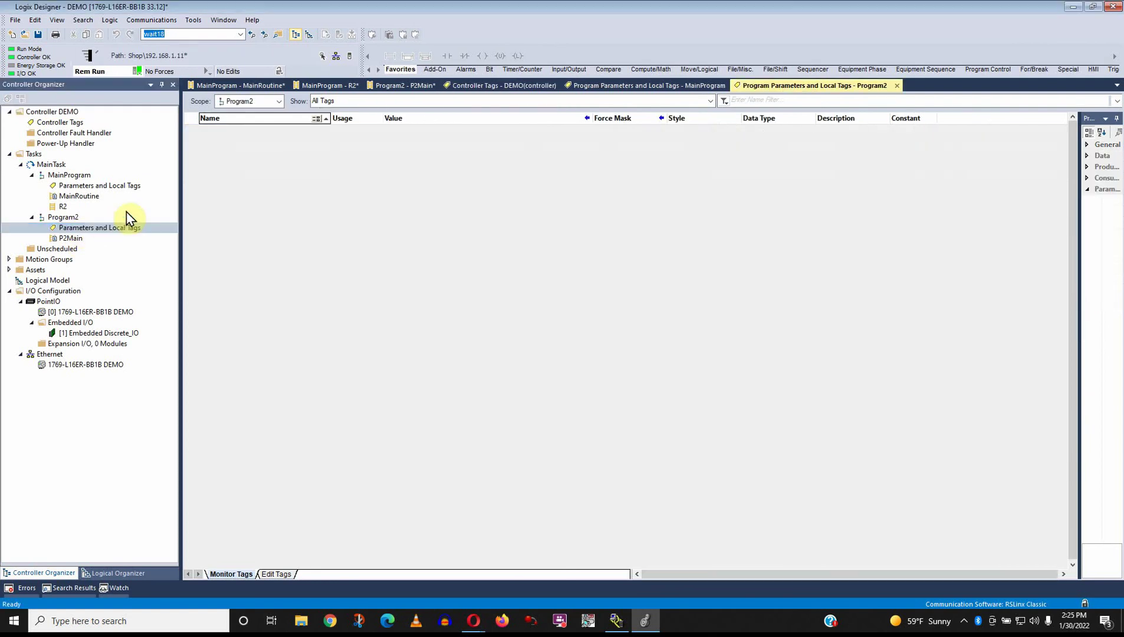
{"action": "double_click", "coordinate": [106, 186]}
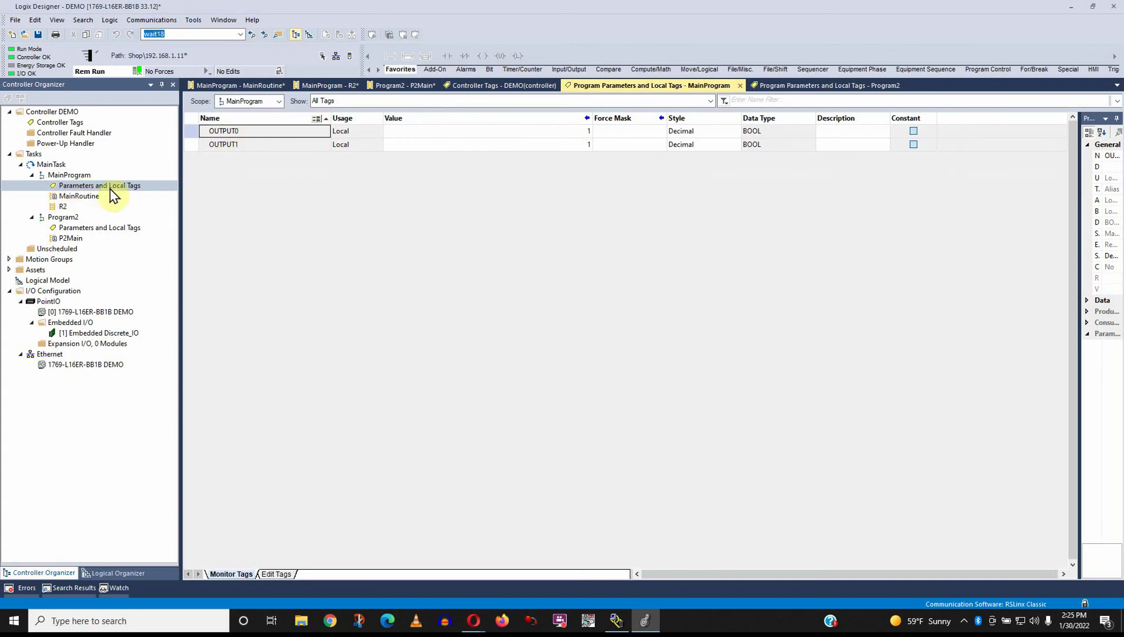
{"action": "double_click", "coordinate": [75, 228]}
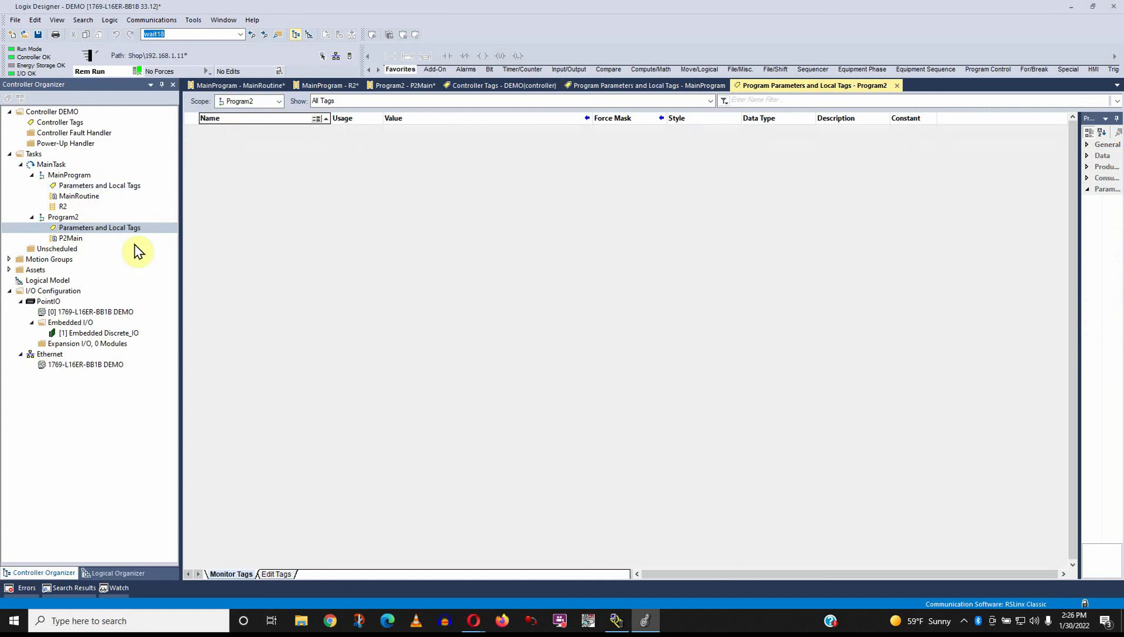
{"action": "double_click", "coordinate": [96, 185]}
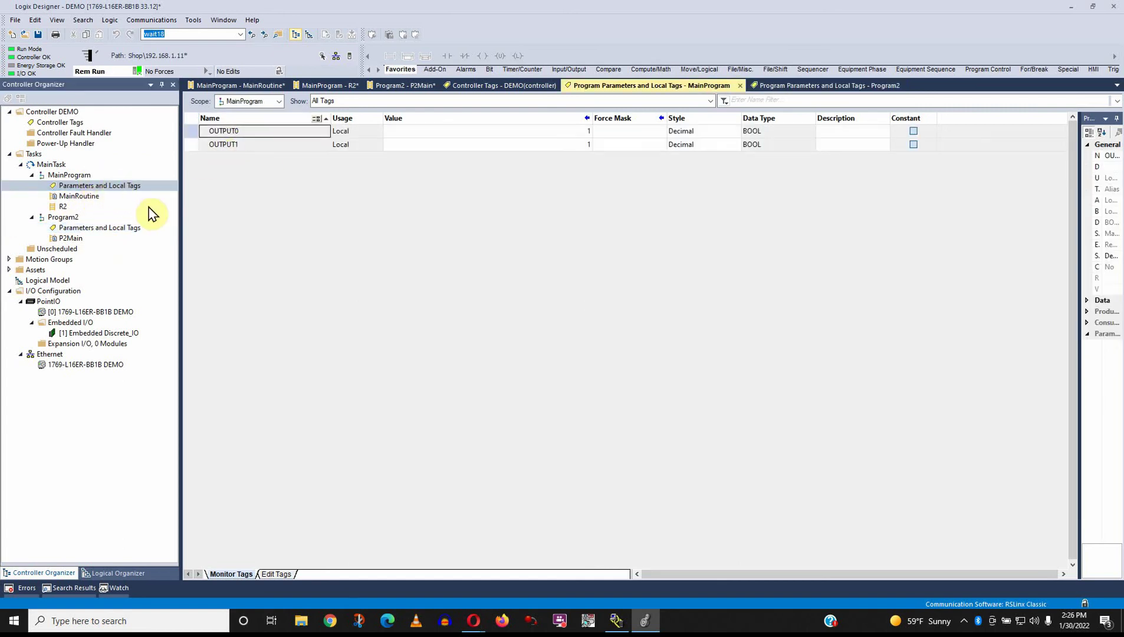
{"action": "double_click", "coordinate": [89, 228]}
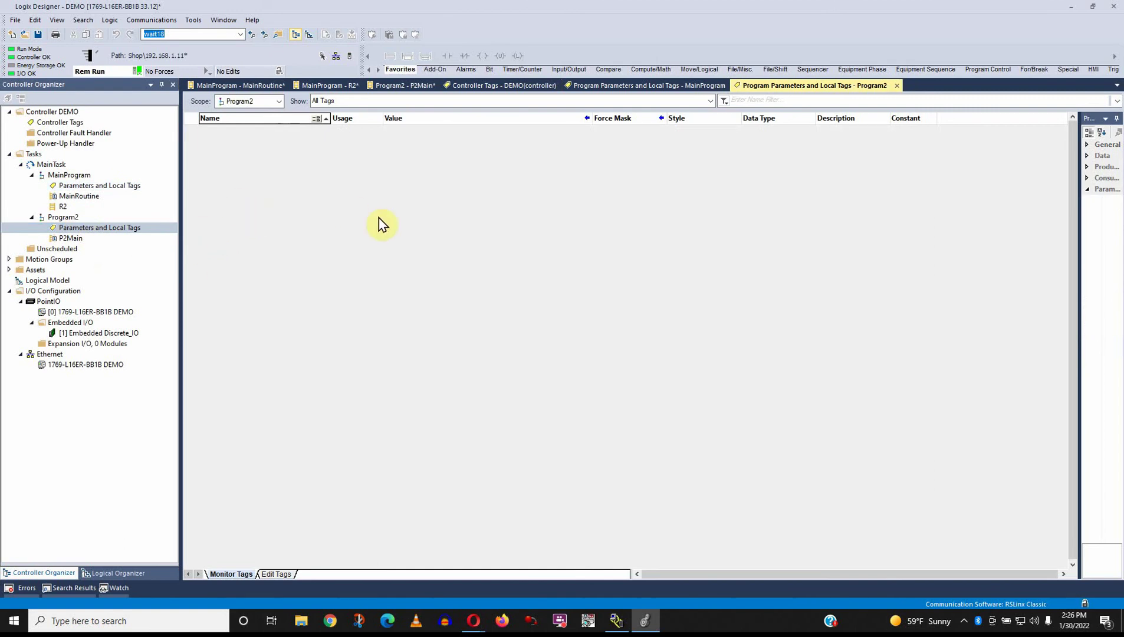
- Close all open routine and tag windows
{"action": "left_click", "coordinate": [282, 86]}
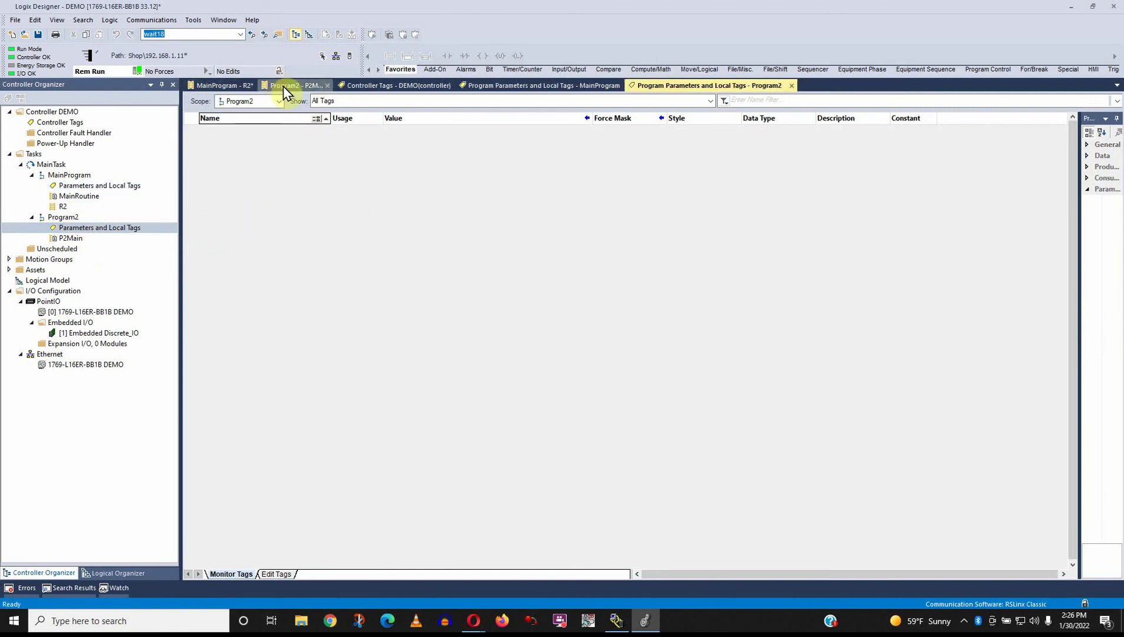
{"action": "left_click", "coordinate": [253, 86]}
{"action": "left_click", "coordinate": [253, 86]}
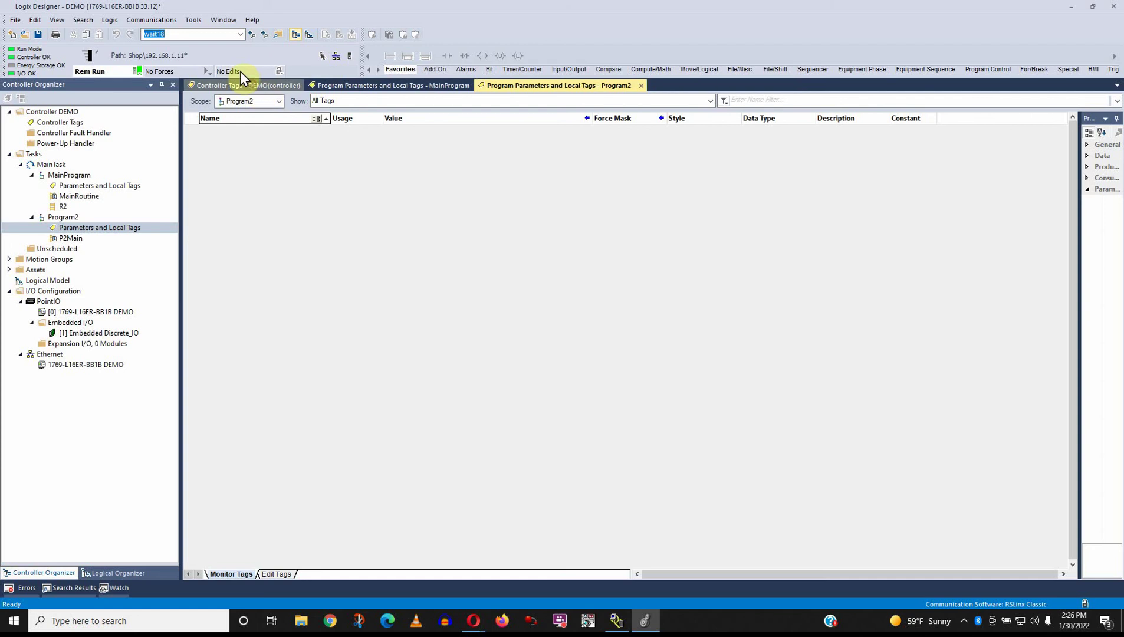
{"action": "left_click", "coordinate": [294, 86]}
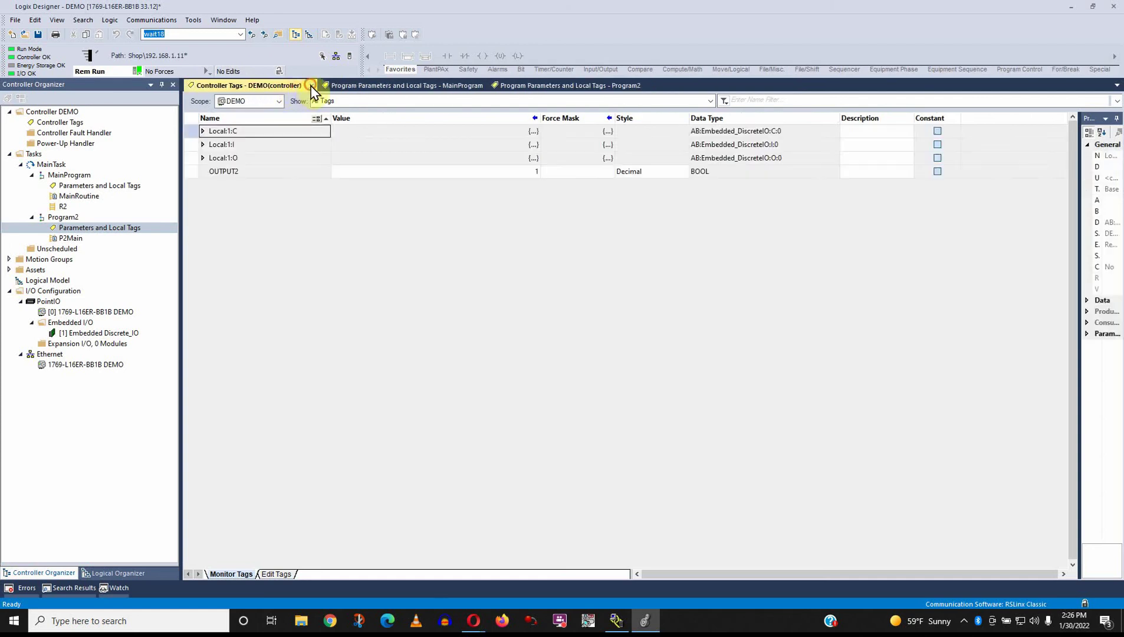
{"action": "left_click", "coordinate": [311, 86]}
{"action": "left_click", "coordinate": [343, 88]}
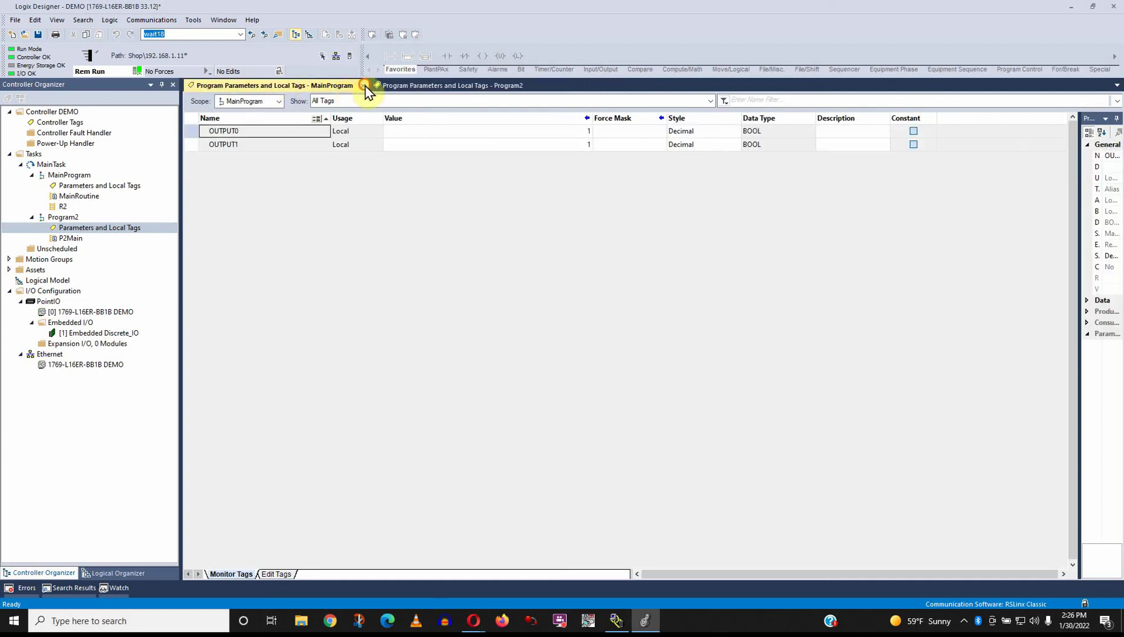
{"action": "left_click", "coordinate": [364, 86]}
{"action": "left_click", "coordinate": [361, 85]}
- Open the DEMO controller tags and widen the tag properties area so its values are readable
{"action": "left_click", "coordinate": [77, 125]}
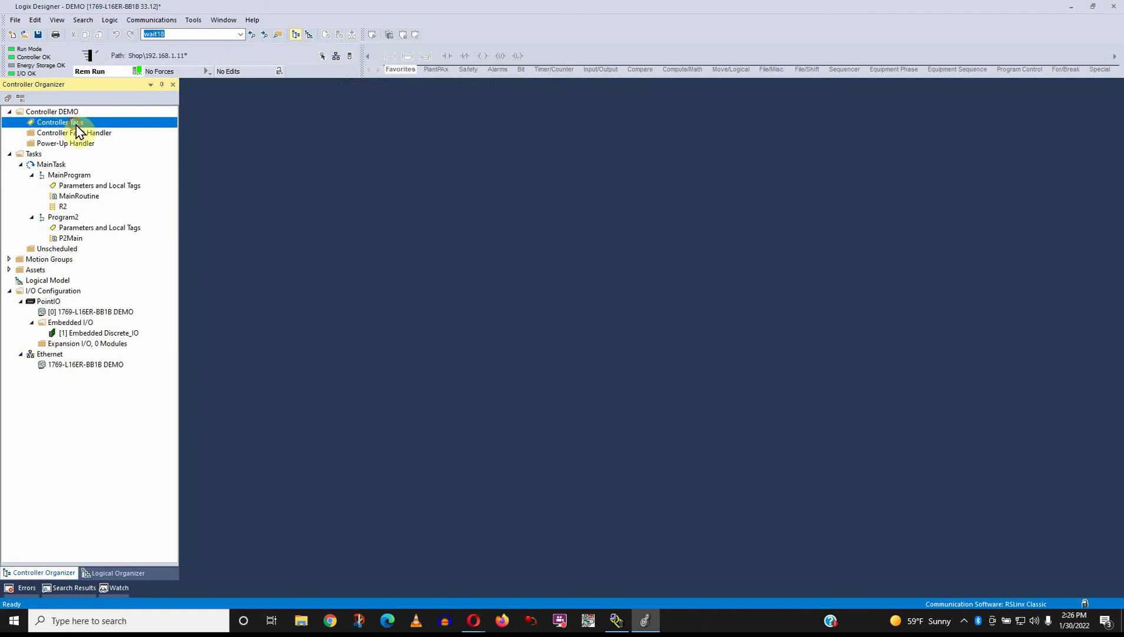
{"action": "double_click", "coordinate": [77, 125]}
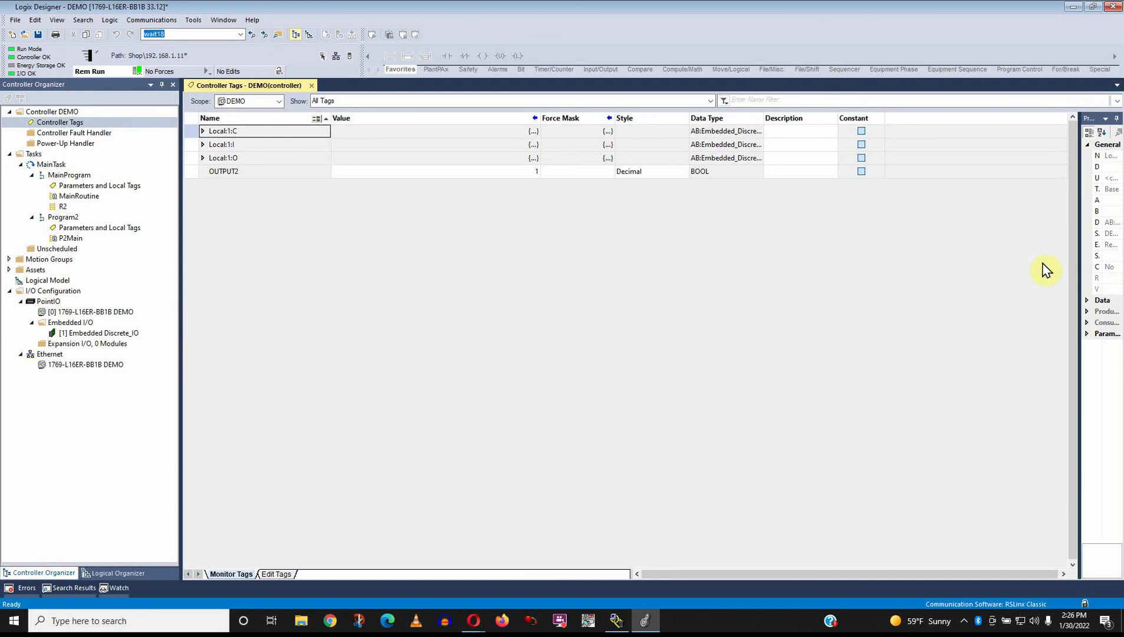
{"action": "left_click_drag", "start_coordinate": [1087, 255], "coordinate": [929, 260]}
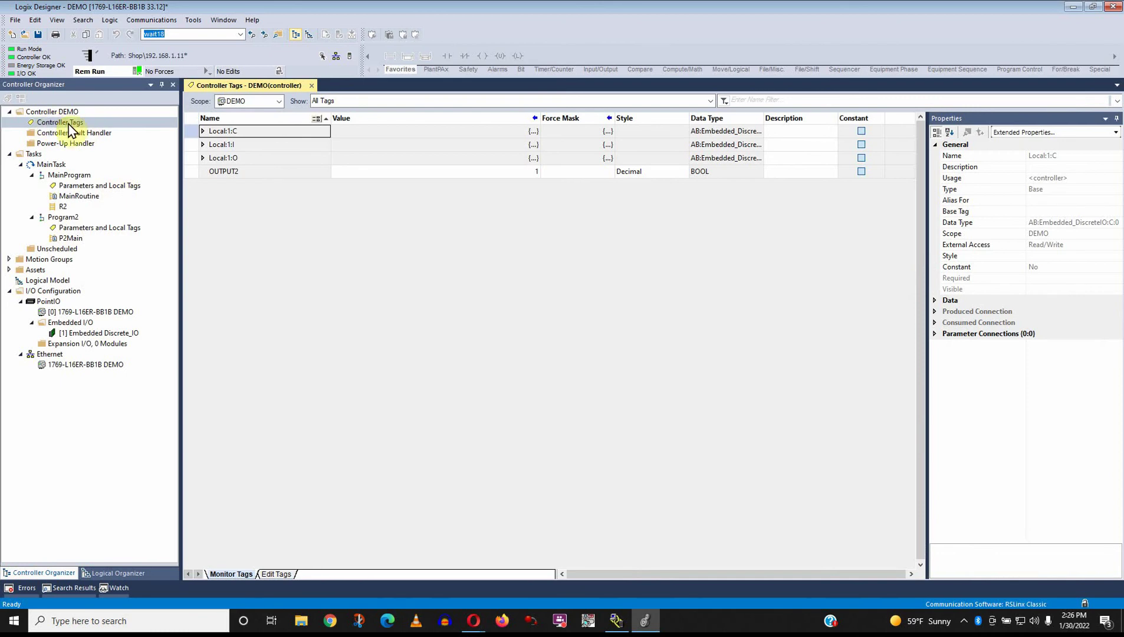
- Run module discovery on the Ethernet network in the I/O configuration
{"action": "left_click", "coordinate": [81, 348]}
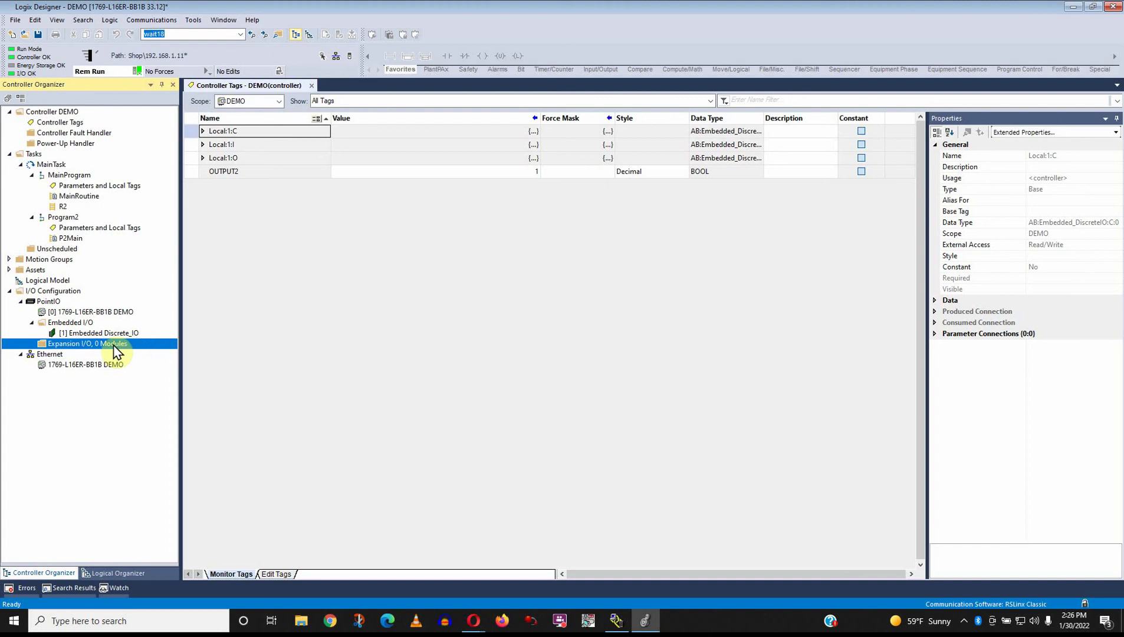
{"action": "left_click", "coordinate": [67, 366]}
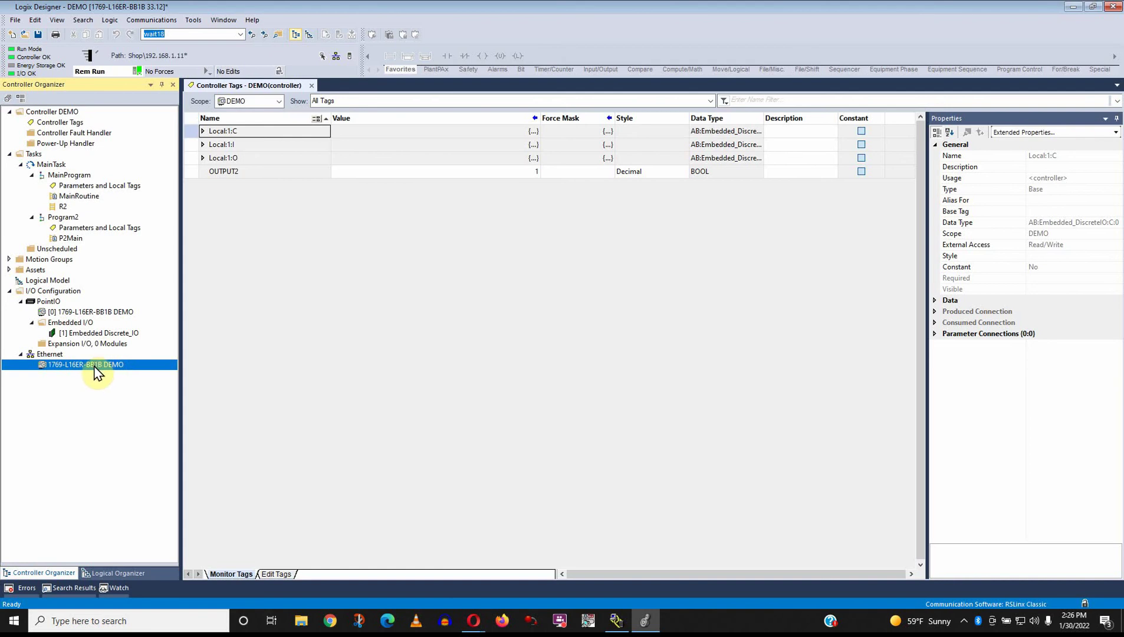
{"action": "left_click", "coordinate": [62, 371]}
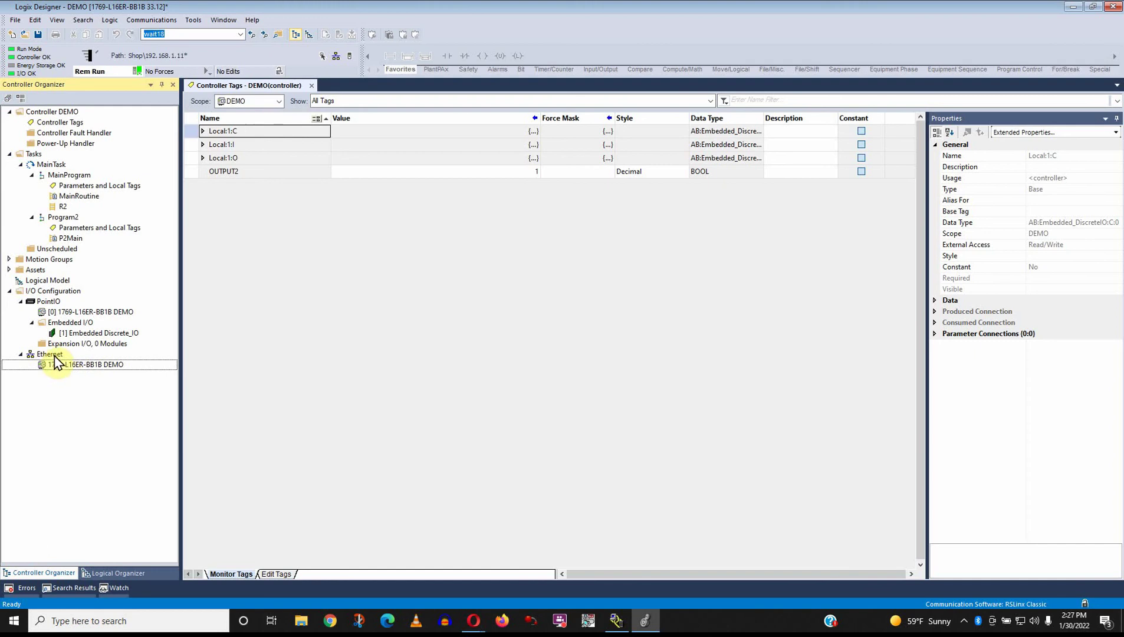
{"action": "right_click", "coordinate": [56, 356]}
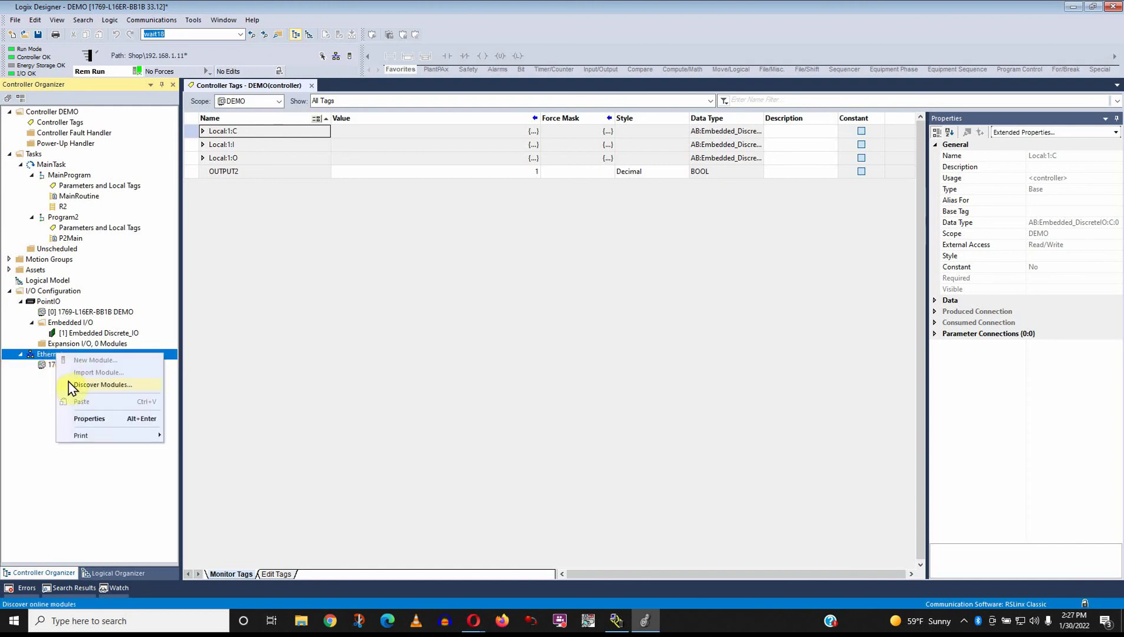
{"action": "left_click", "coordinate": [39, 414]}
{"action": "right_click", "coordinate": [52, 356]}
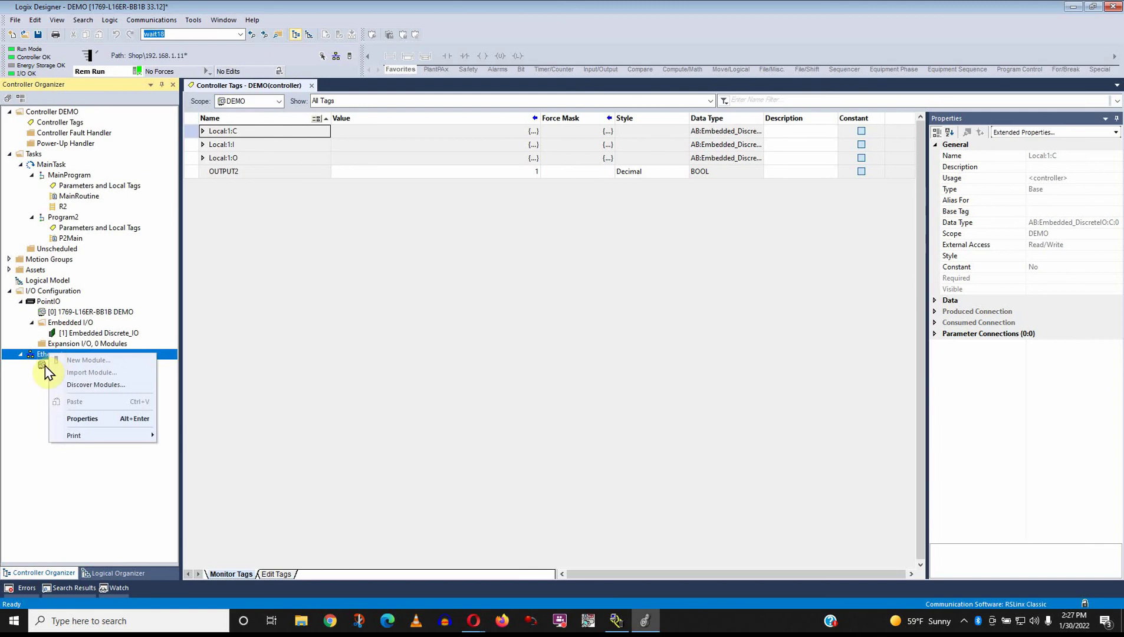
{"action": "left_click", "coordinate": [36, 379]}
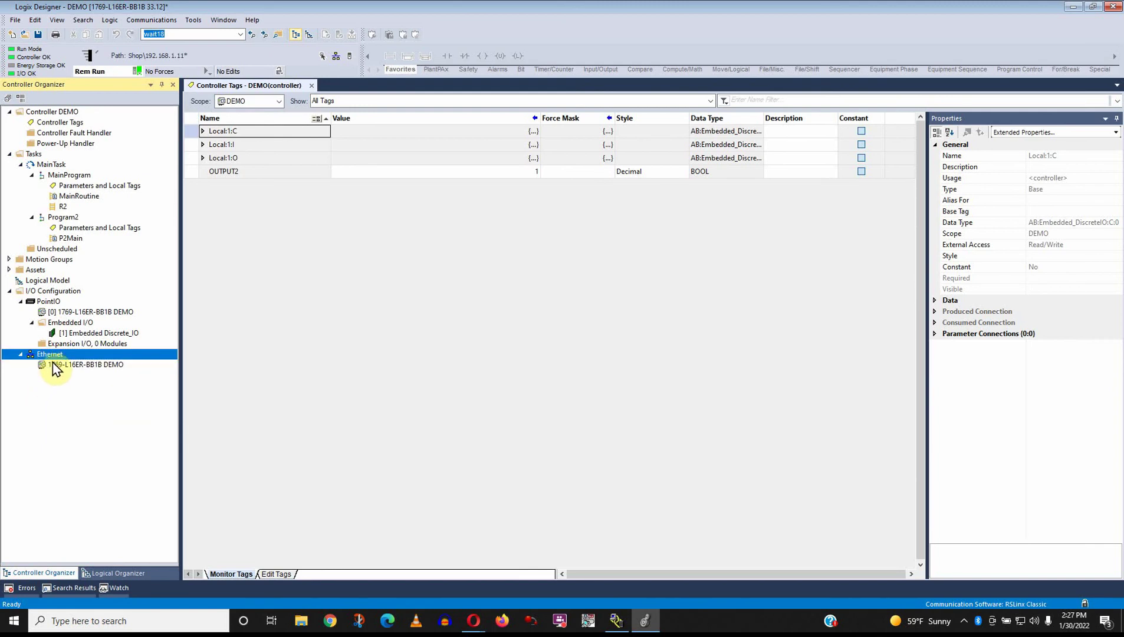
{"action": "right_click", "coordinate": [53, 355]}
{"action": "left_click", "coordinate": [88, 386]}
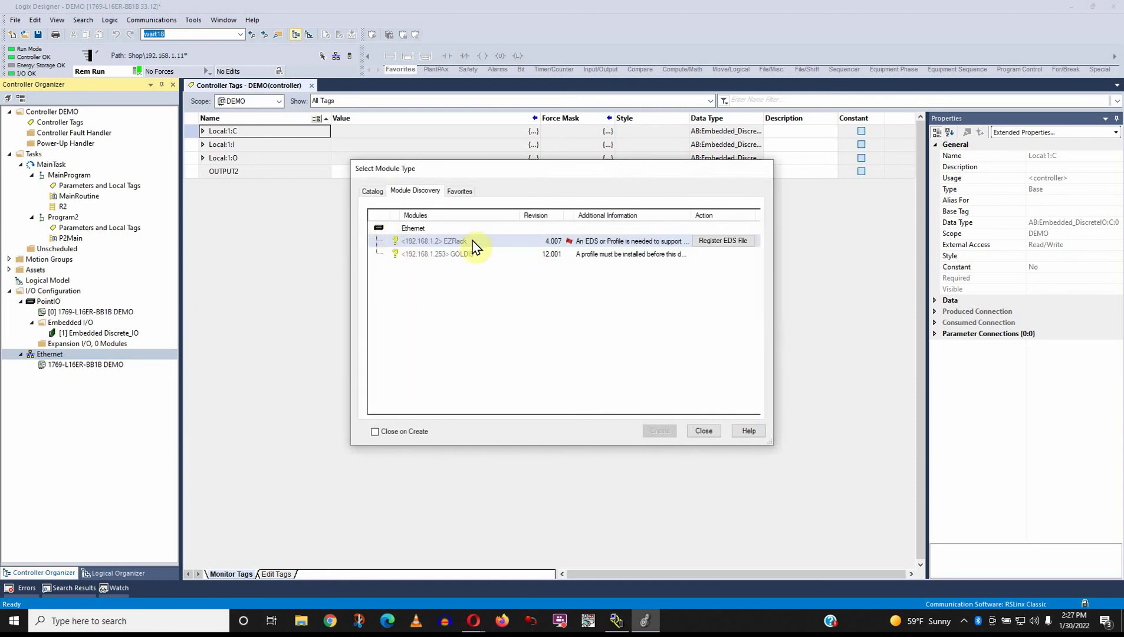
- Try to register an EDS file for the discovered EZRack module at 192.168.1.2, then leave the EDS wizard
{"action": "left_click", "coordinate": [611, 244]}
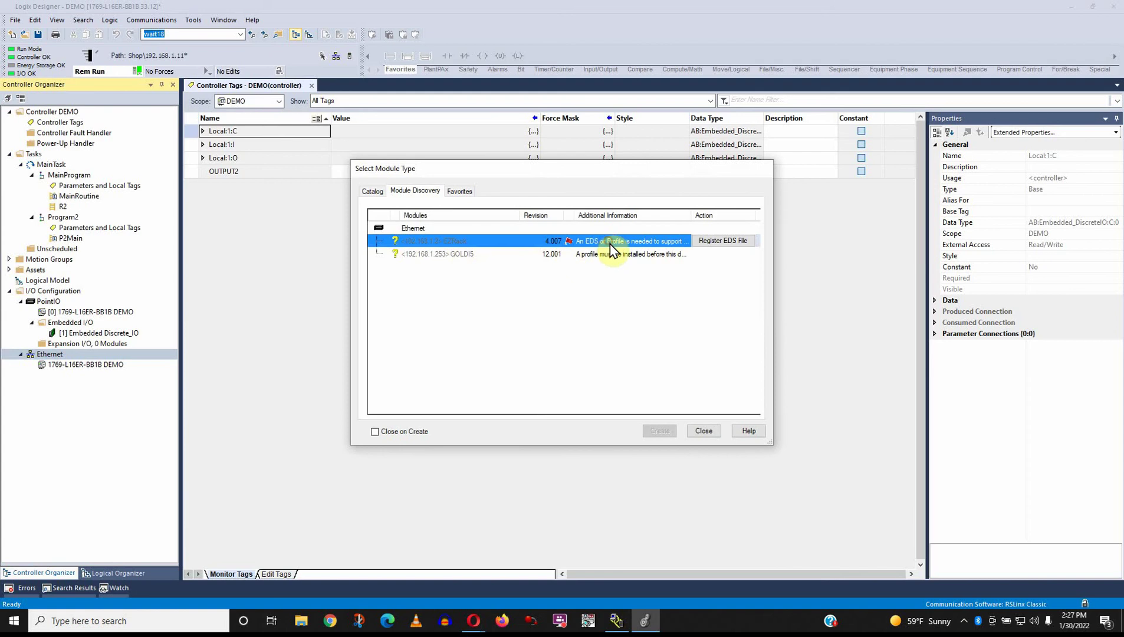
{"action": "left_click", "coordinate": [747, 242]}
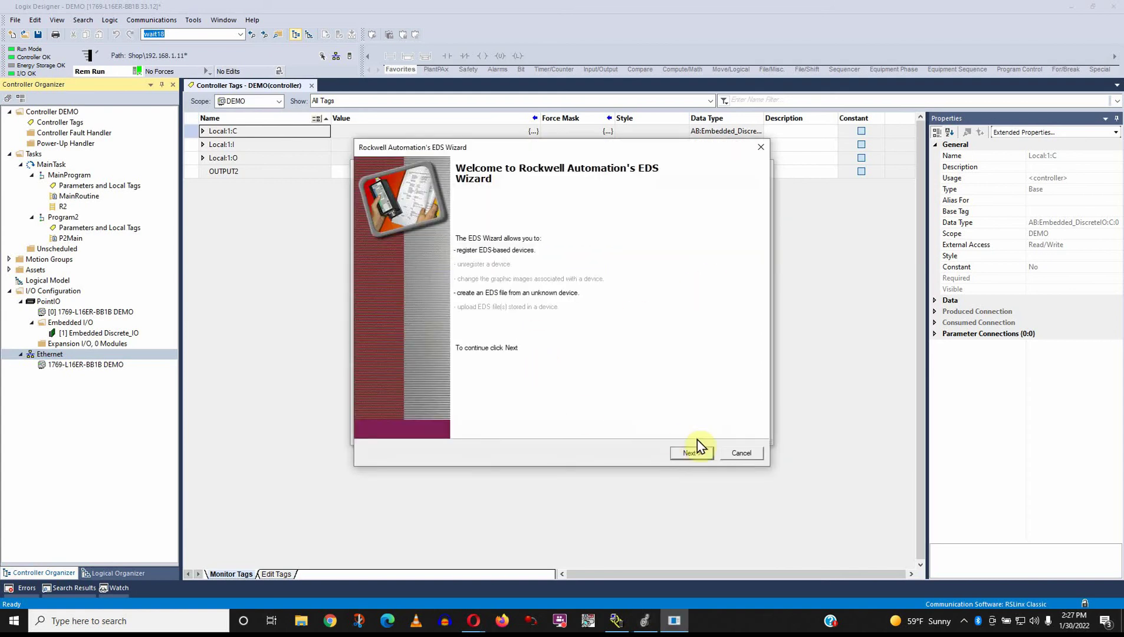
{"action": "left_click", "coordinate": [696, 449]}
{"action": "left_click", "coordinate": [697, 452]}
{"action": "left_click", "coordinate": [696, 453]}
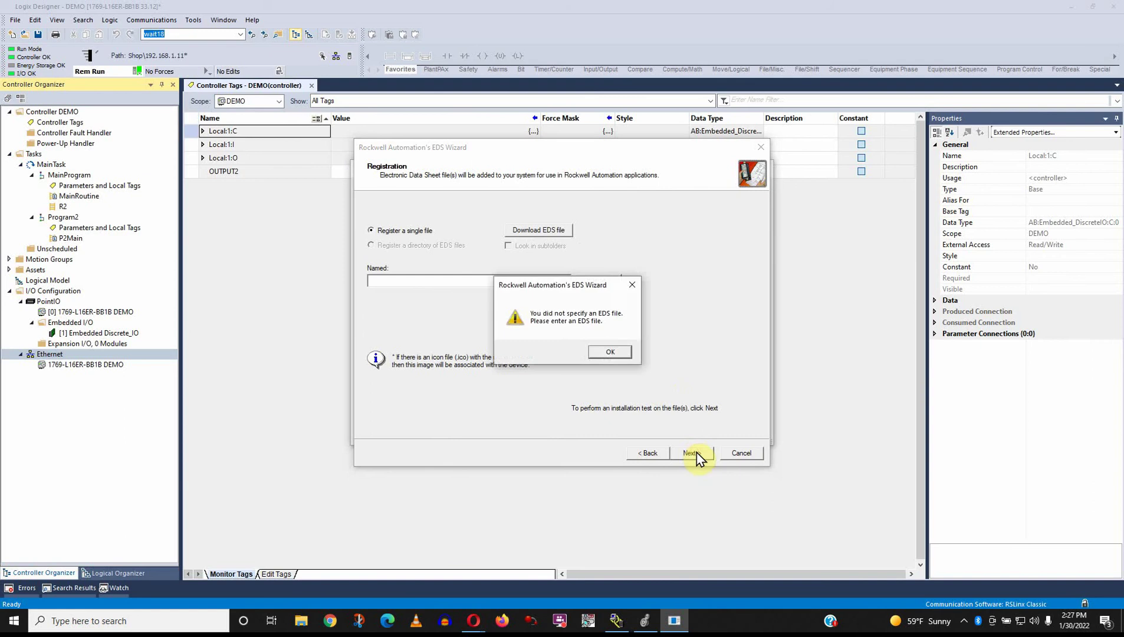
{"action": "left_click", "coordinate": [609, 352]}
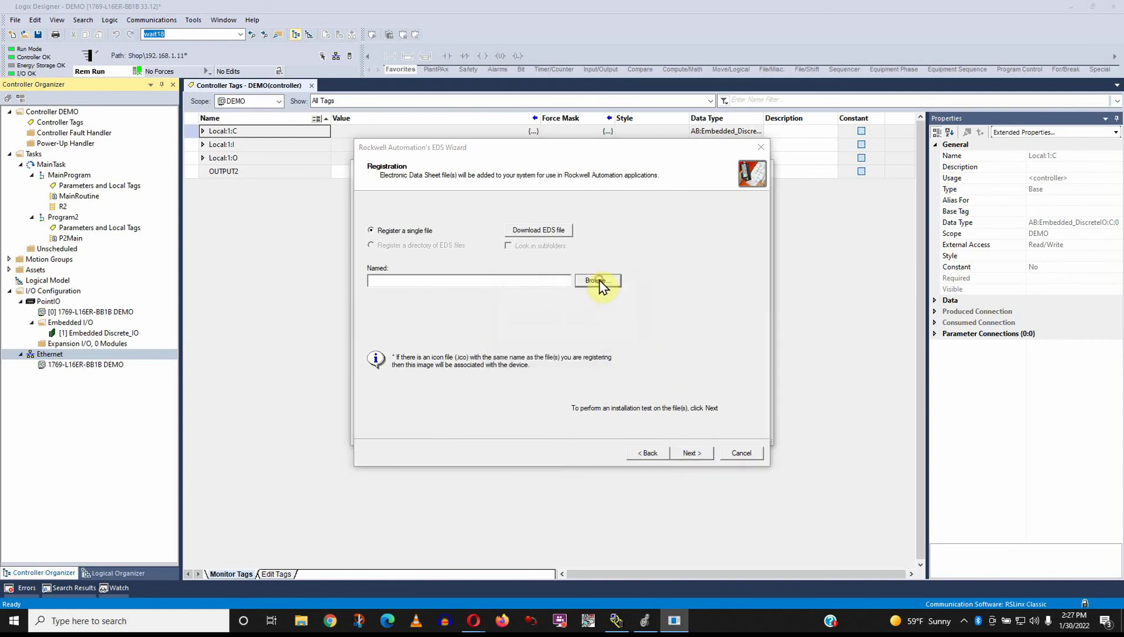
{"action": "left_click", "coordinate": [600, 282]}
{"action": "left_click", "coordinate": [863, 453]}
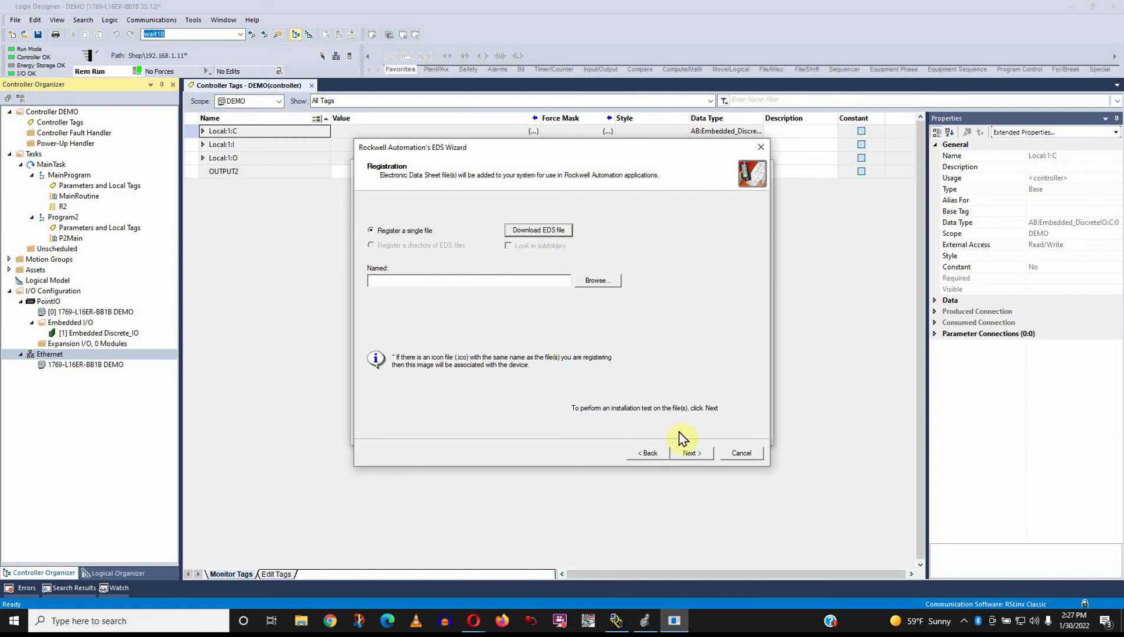
{"action": "left_click", "coordinate": [648, 454]}
{"action": "left_click", "coordinate": [652, 451]}
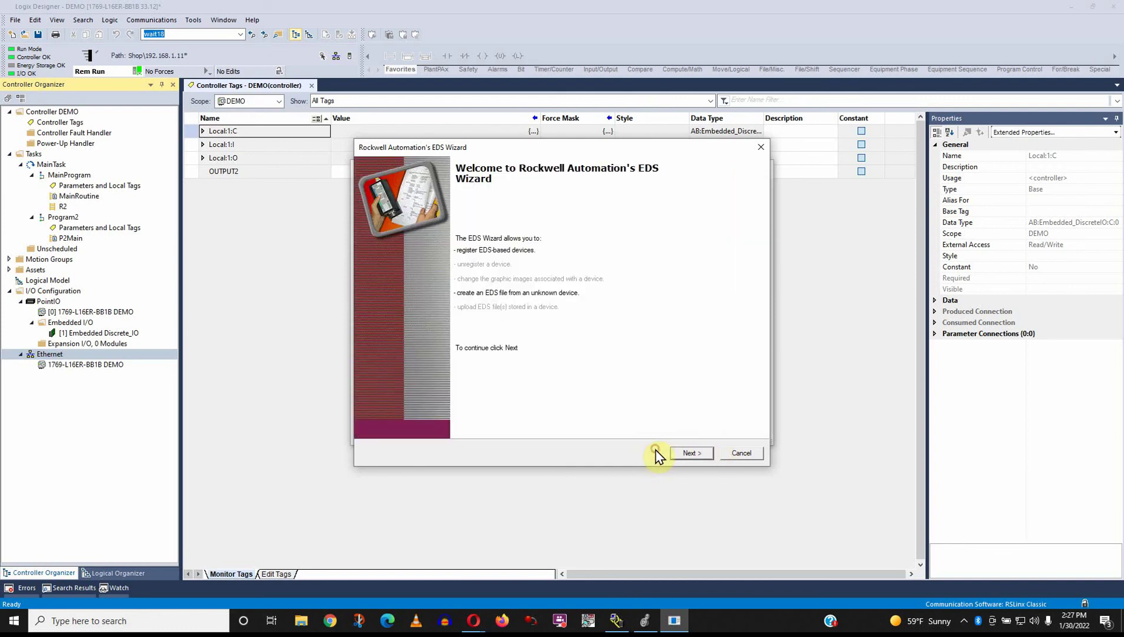
{"action": "left_click", "coordinate": [731, 453]}
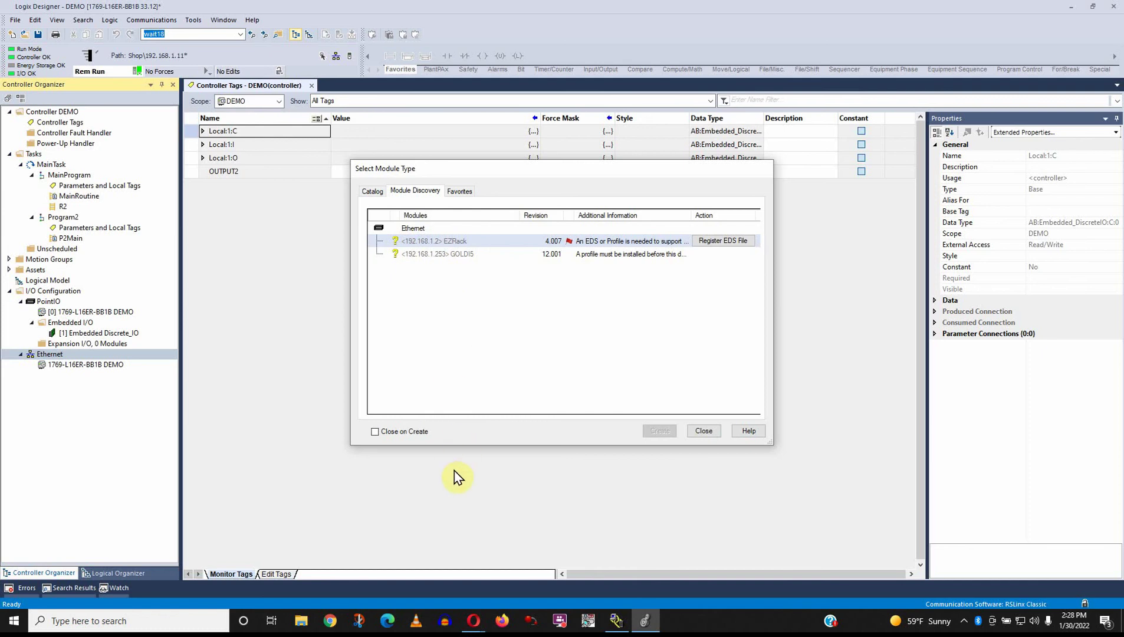
- Switch to the Opera browser and open ezautomation.net in a new tab
{"action": "mouse_move", "coordinate": [479, 624]}
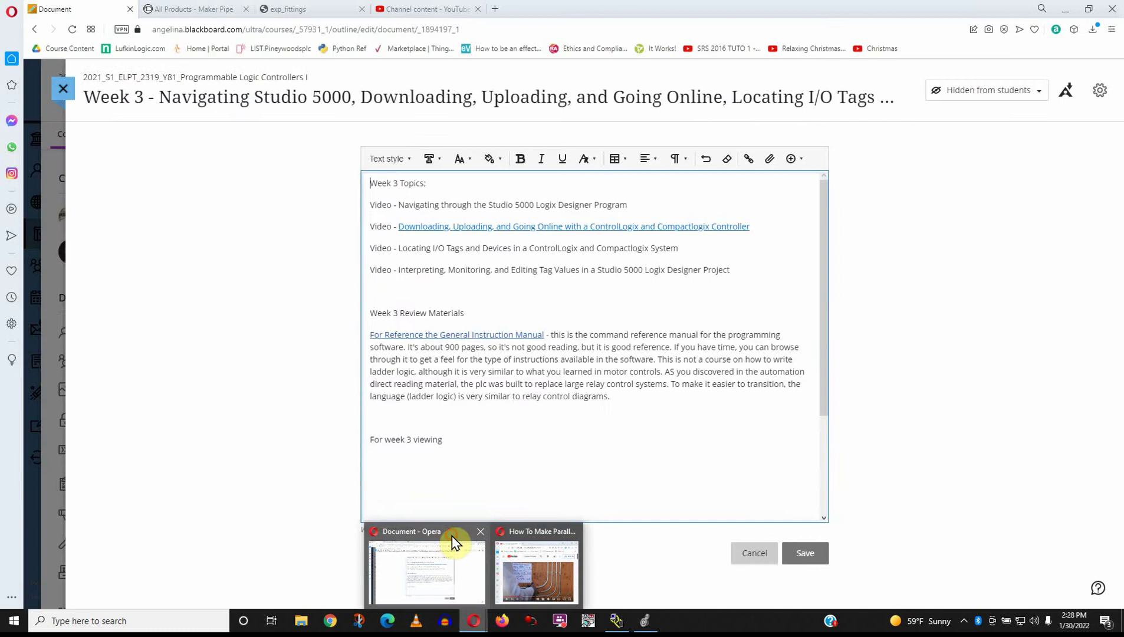
{"action": "left_click", "coordinate": [454, 541]}
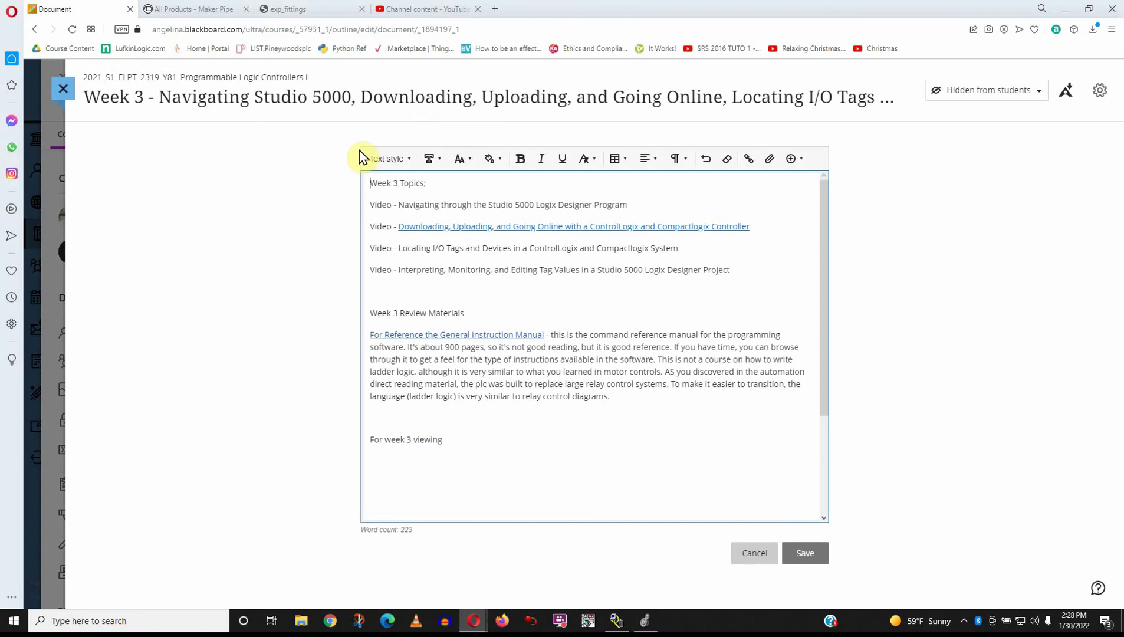
{"action": "left_click", "coordinate": [495, 9]}
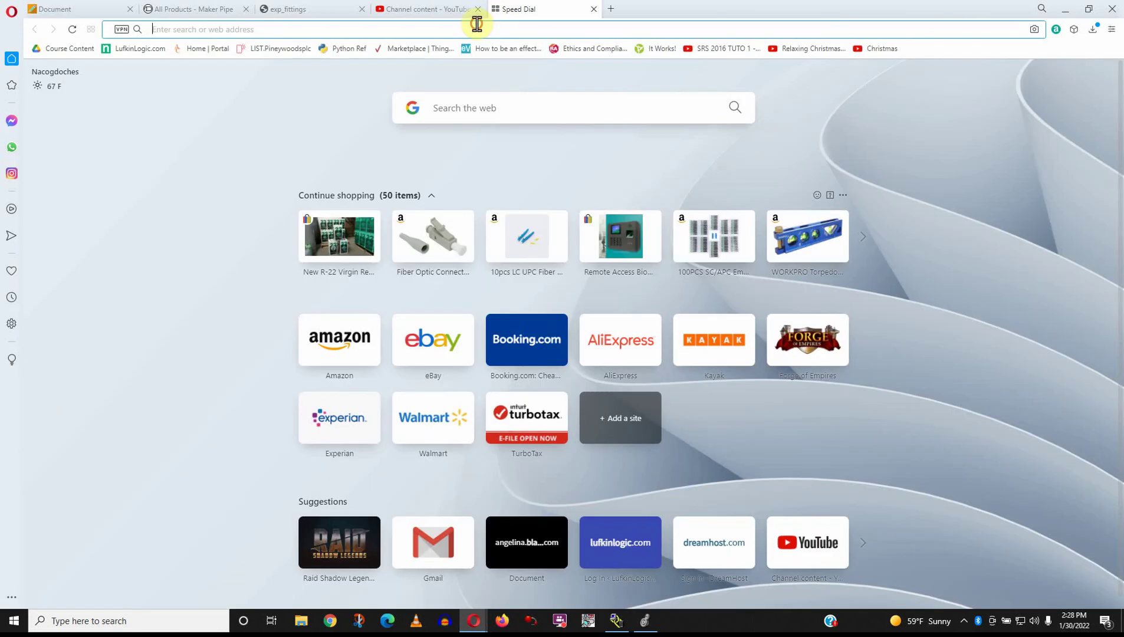
{"action": "type", "text": "e"}
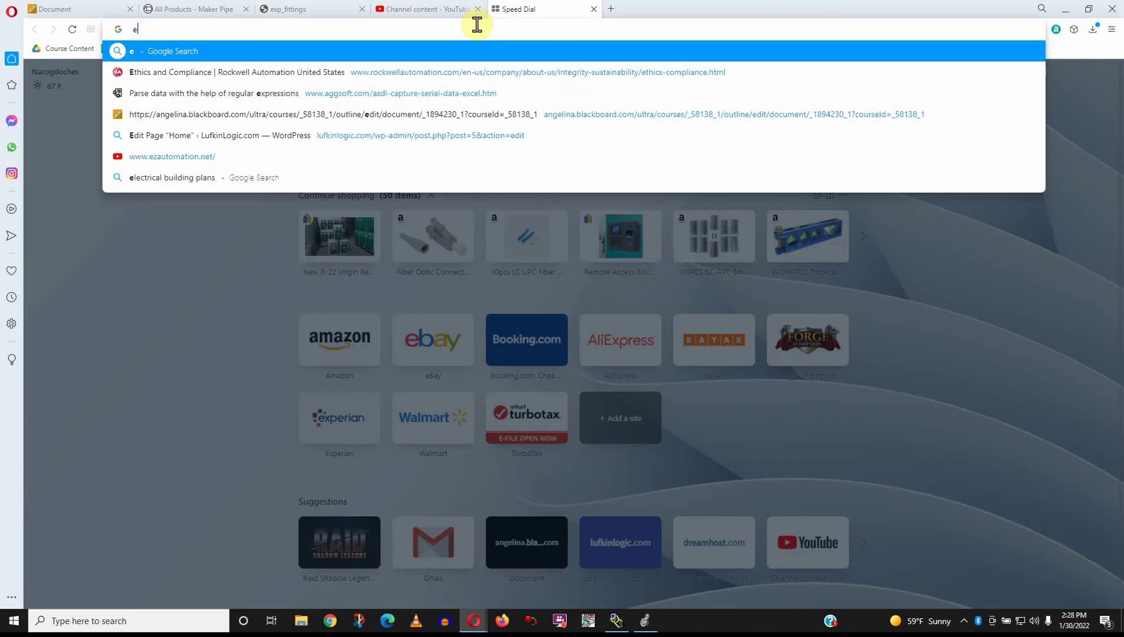
{"action": "type", "text": "zautomation.net"}
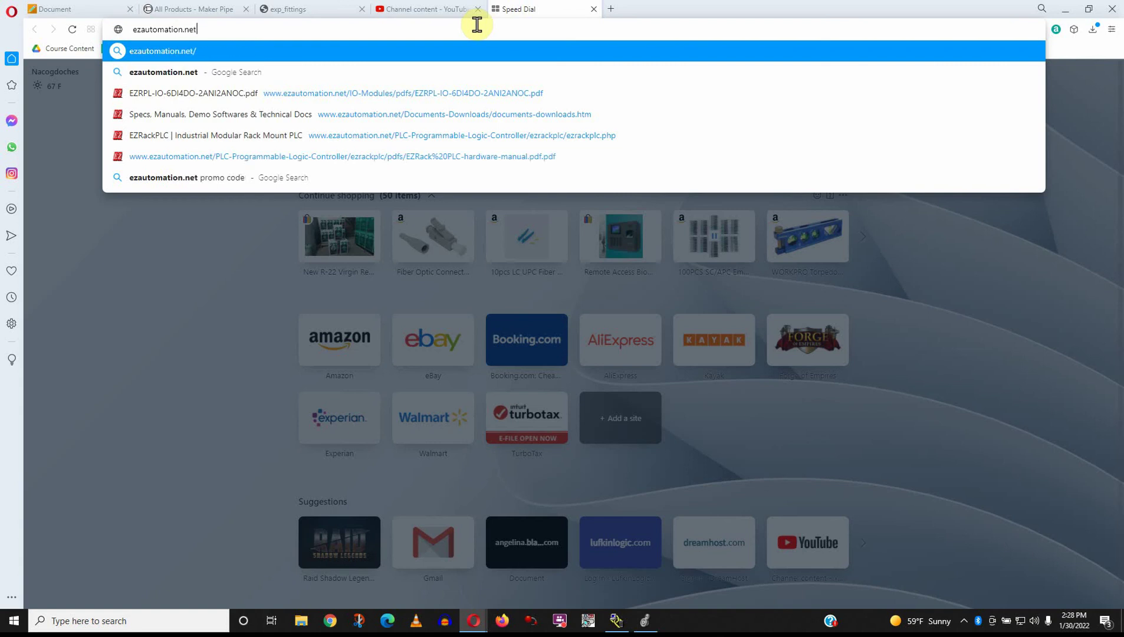
{"action": "key", "text": "Return"}
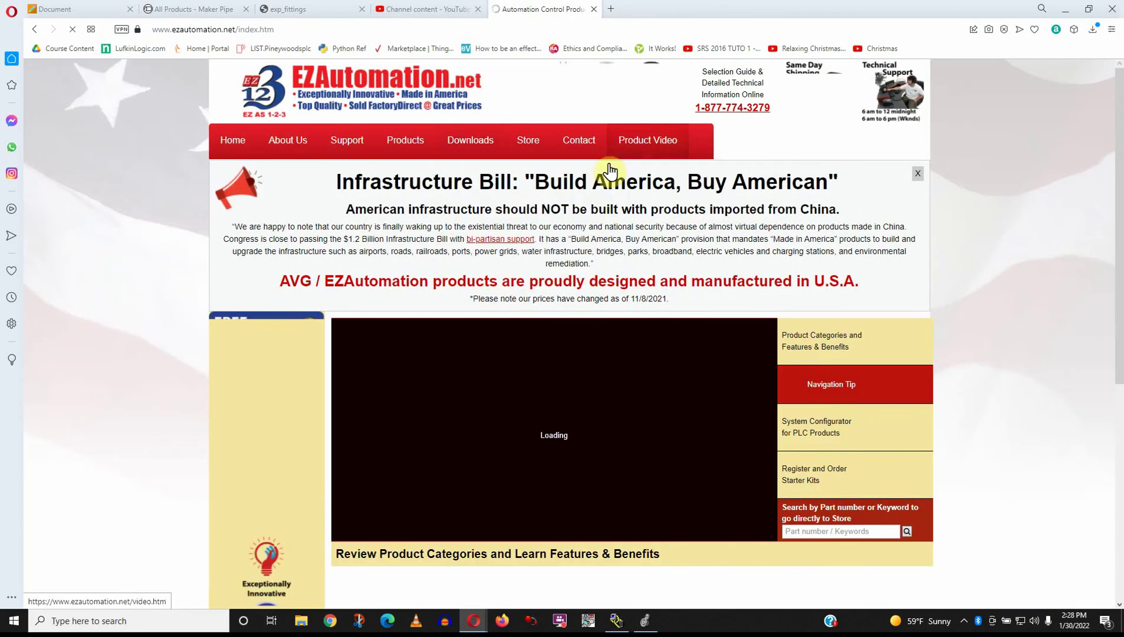
- Search the EZAutomation site and its online store for EDS
{"action": "mouse_move", "coordinate": [480, 152]}
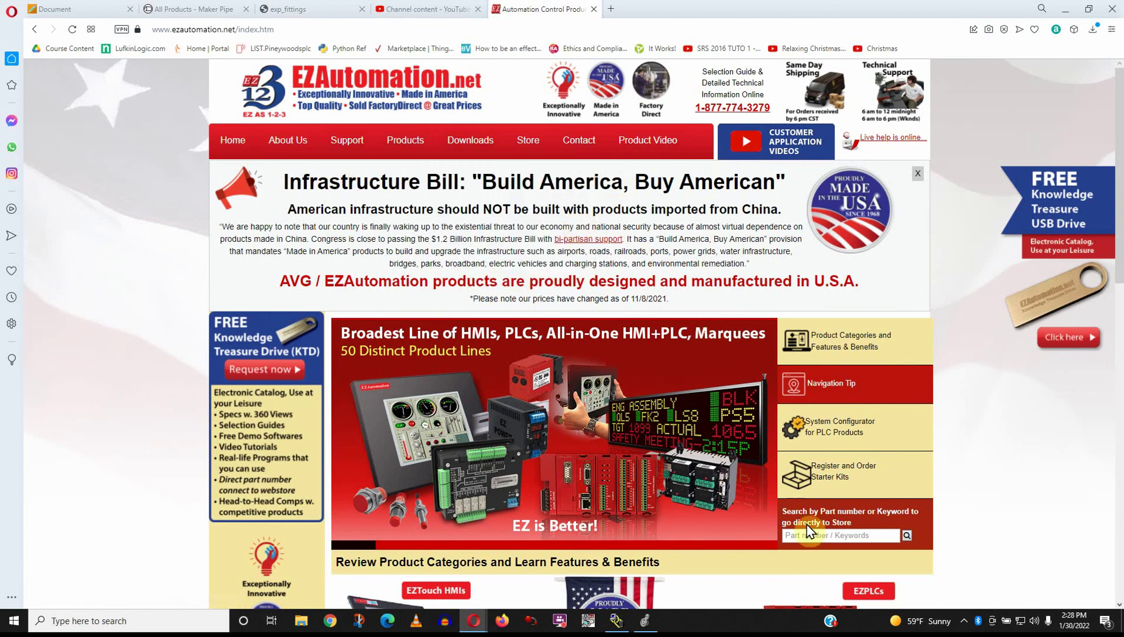
{"action": "left_click", "coordinate": [838, 535]}
{"action": "type", "text": "plc"}
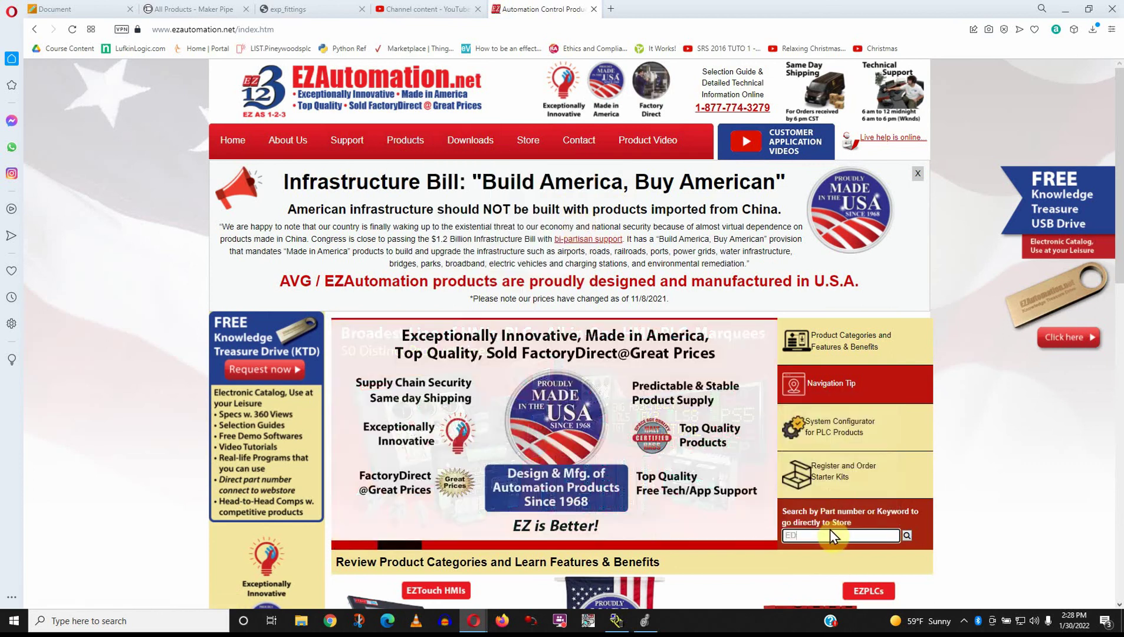
{"action": "key", "text": "Return"}
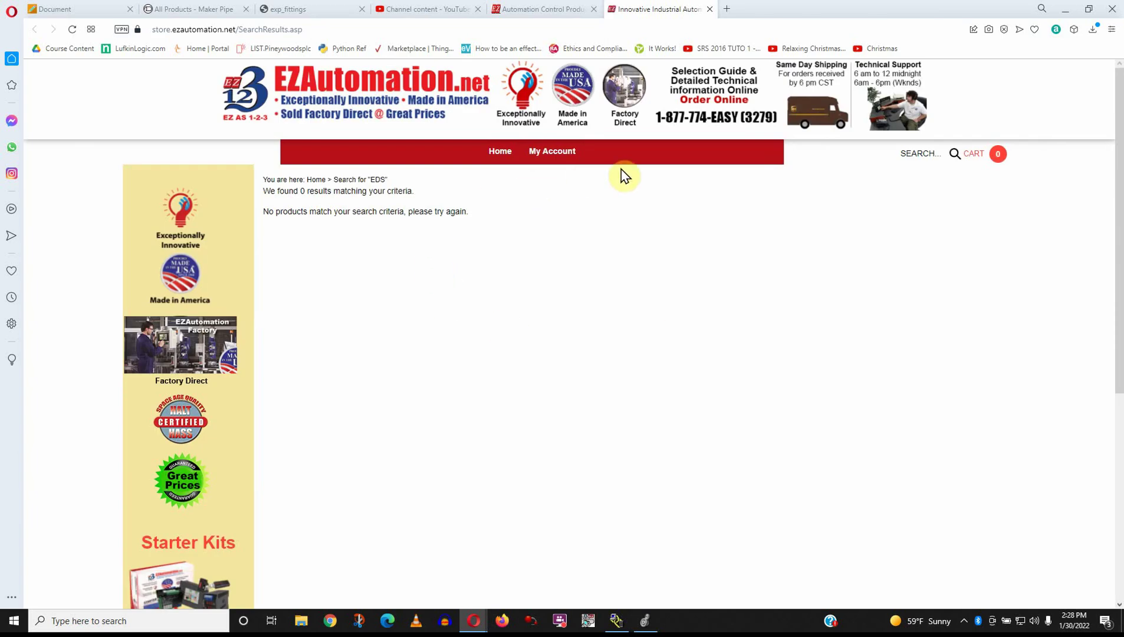
{"action": "left_click", "coordinate": [913, 156]}
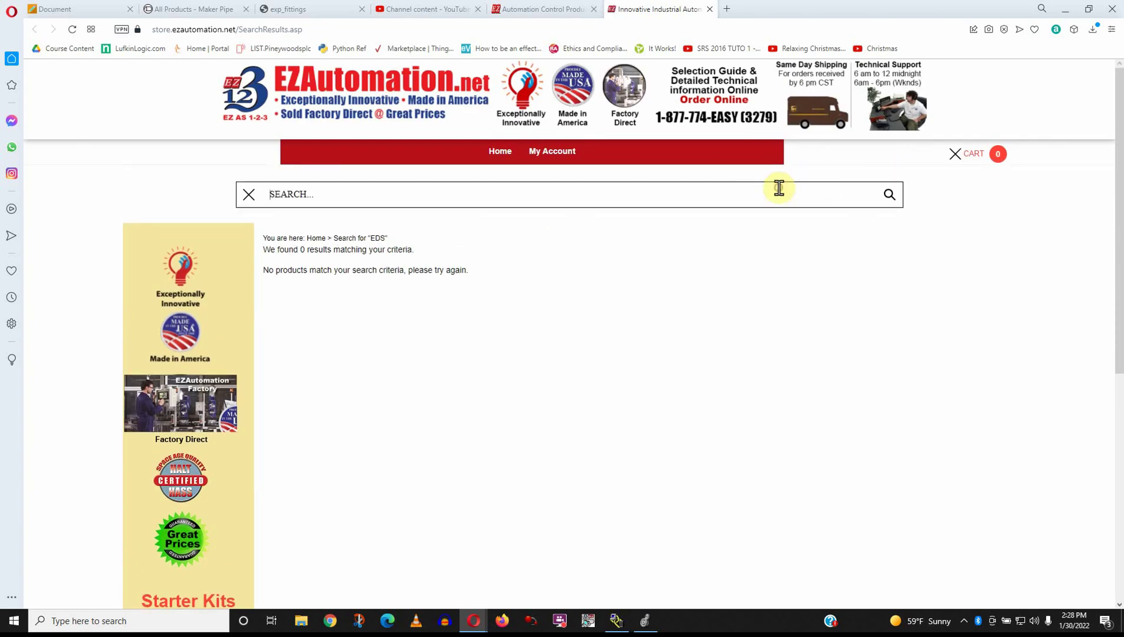
{"action": "type", "text": "EDS"}
{"action": "key", "text": "Return"}
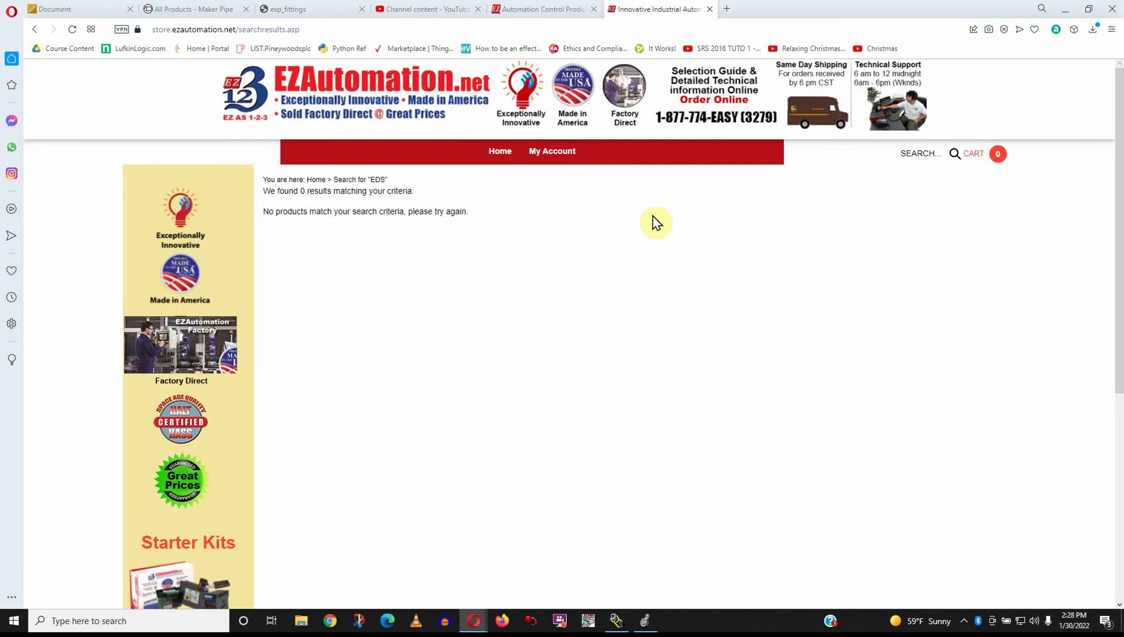
- Search the EZAutomation store for "Rockwell Data sheet" and close the whole browser window
{"action": "left_click", "coordinate": [905, 157]}
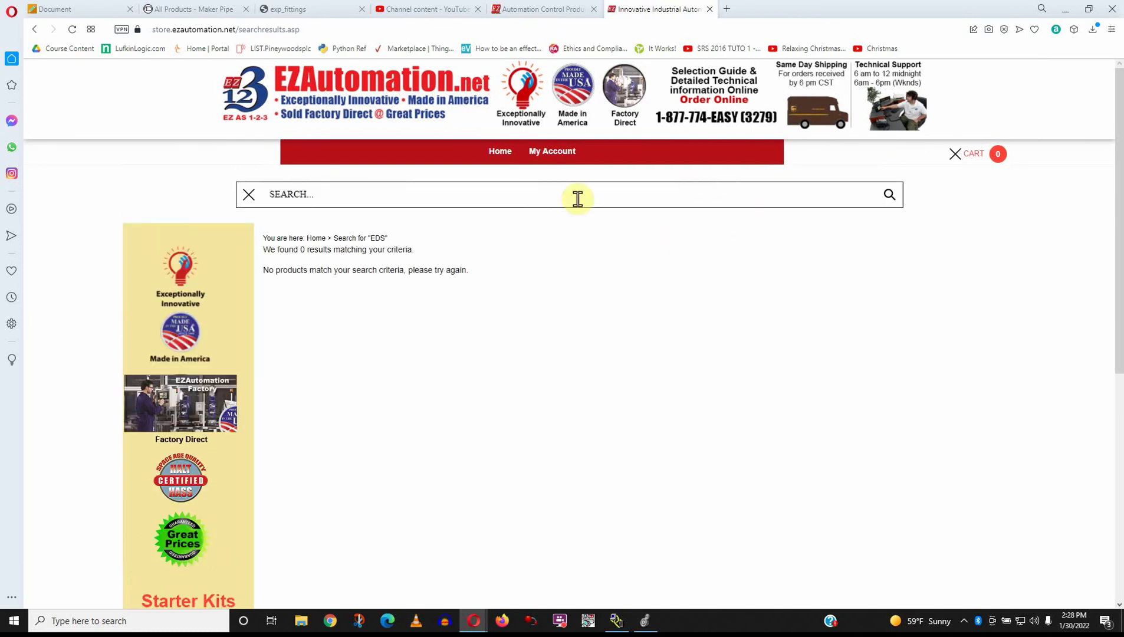
{"action": "left_click", "coordinate": [526, 196]}
{"action": "key", "text": "Return"}
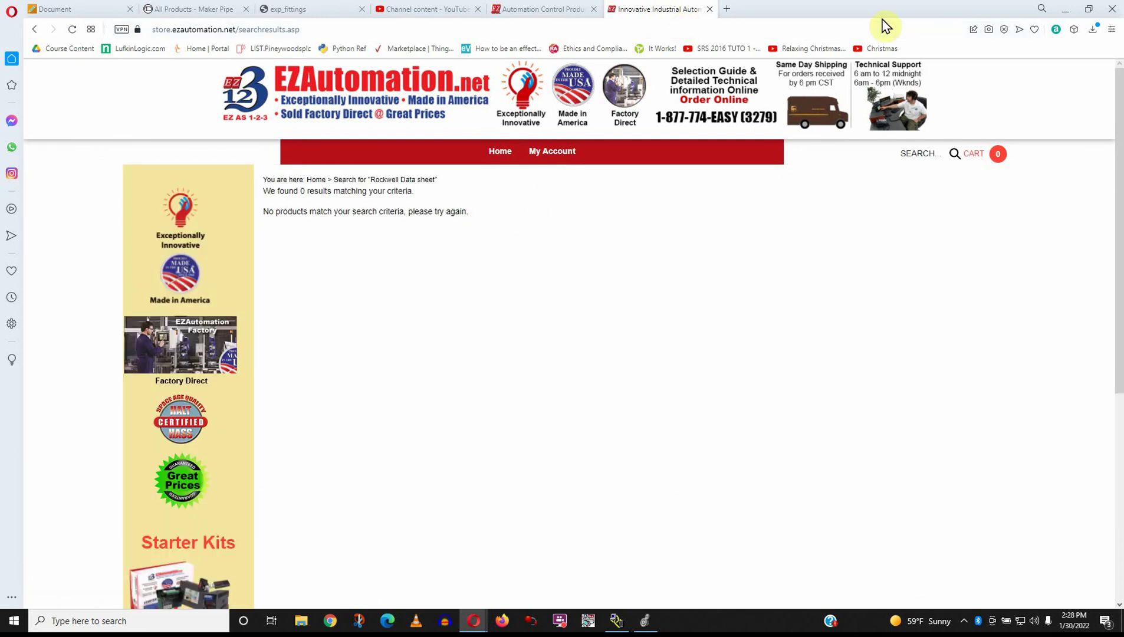
{"action": "left_click", "coordinate": [1113, 17]}
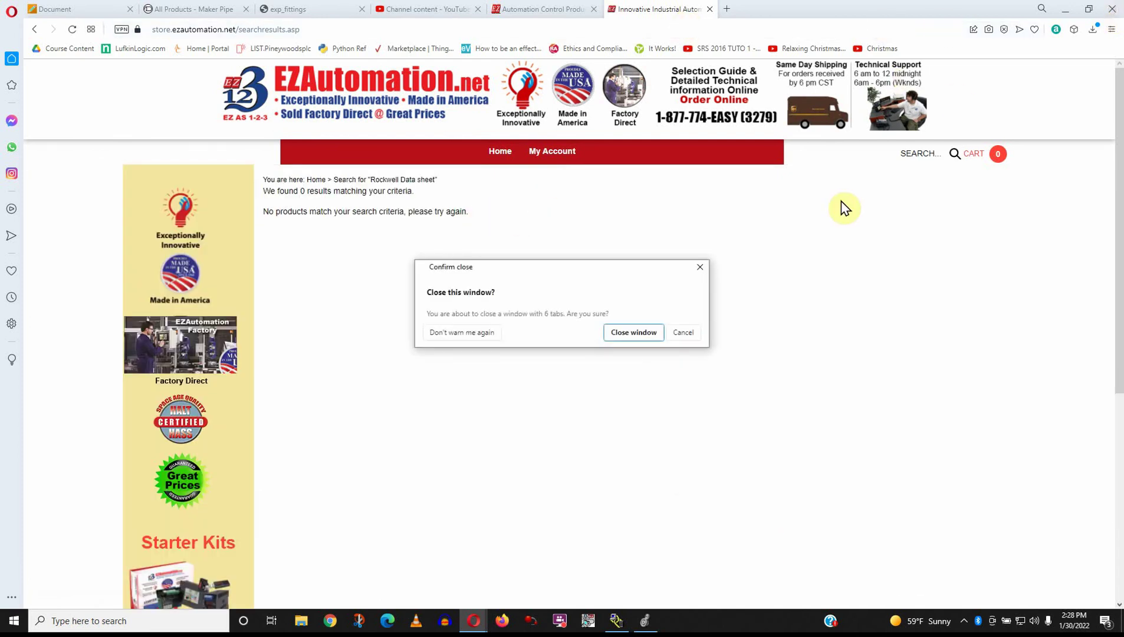
{"action": "left_click", "coordinate": [636, 332]}
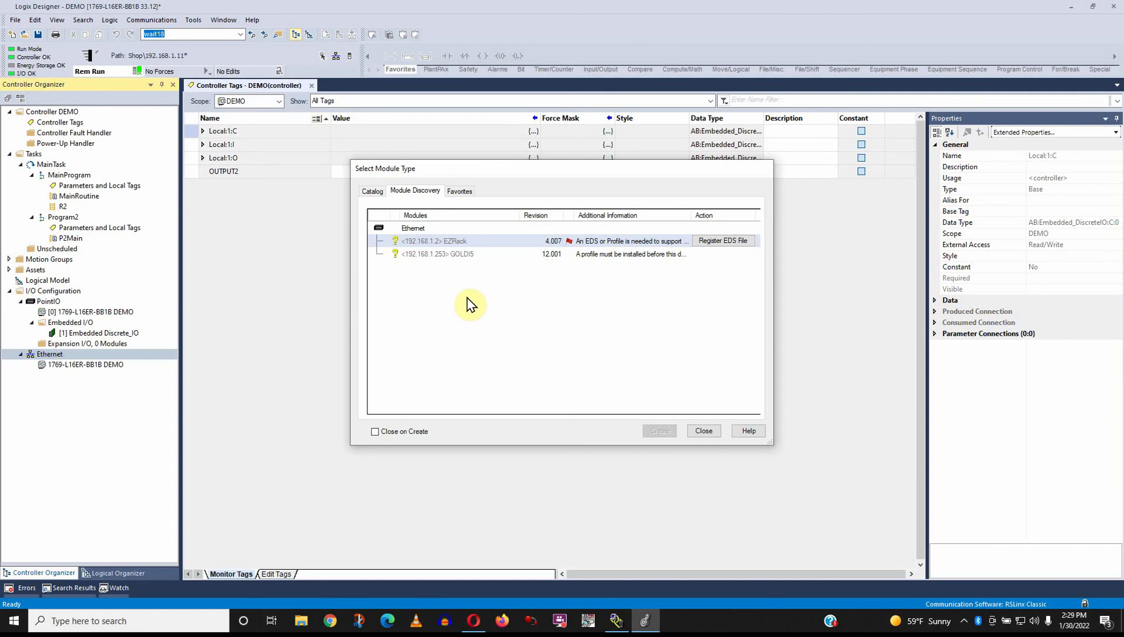
- Close the module discovery dialog and take the DEMO project offline from the controller
{"action": "left_click", "coordinate": [699, 430]}
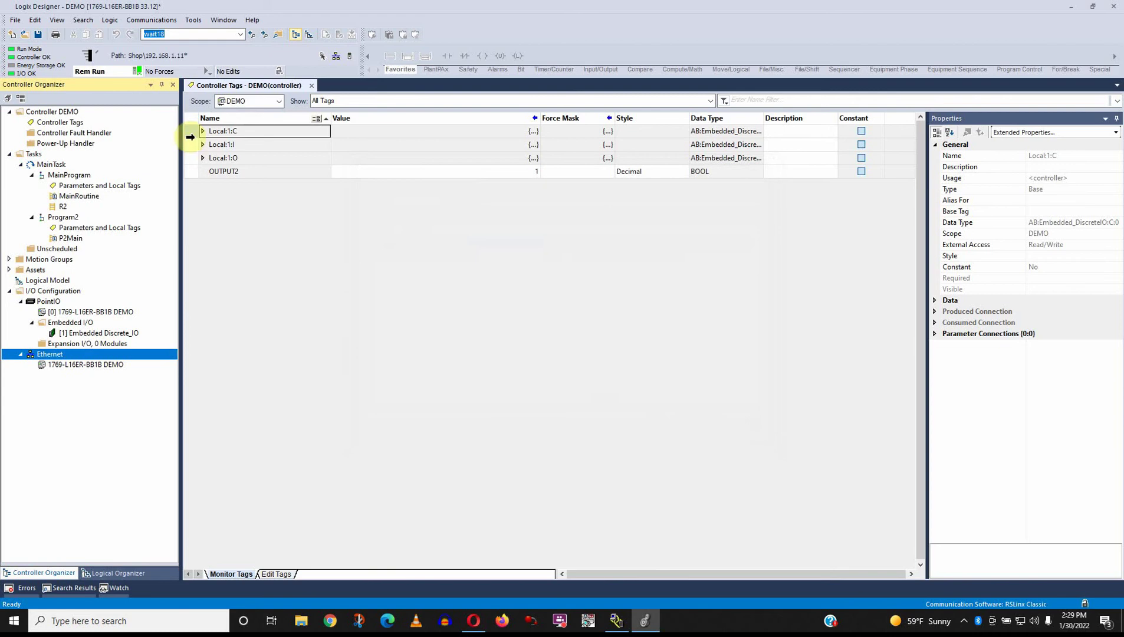
{"action": "left_click", "coordinate": [135, 71]}
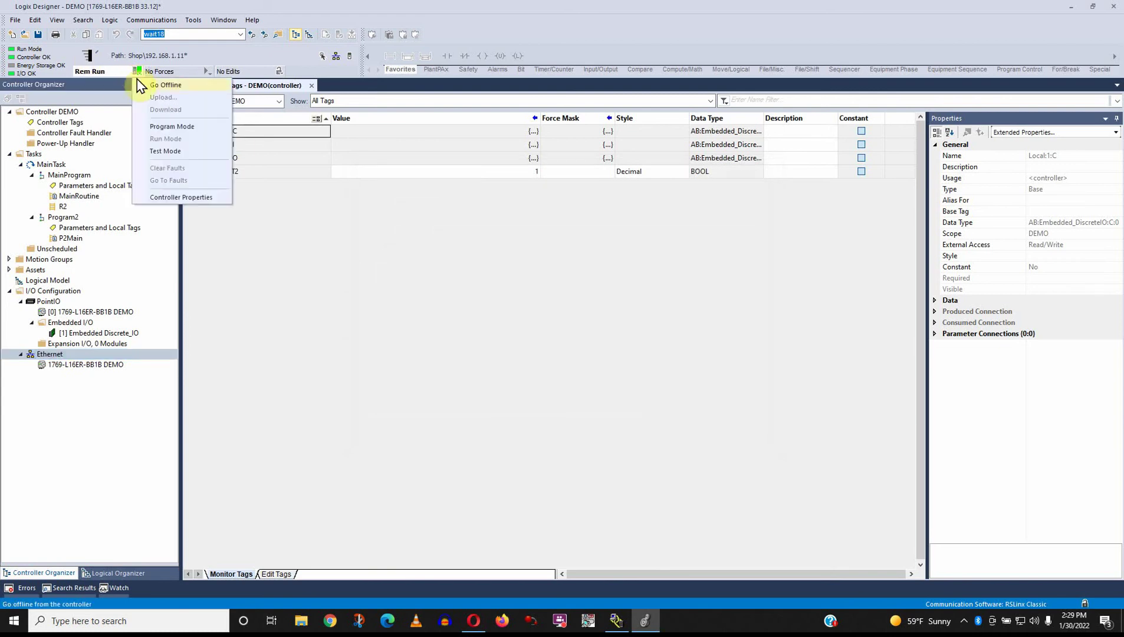
{"action": "left_click", "coordinate": [143, 85]}
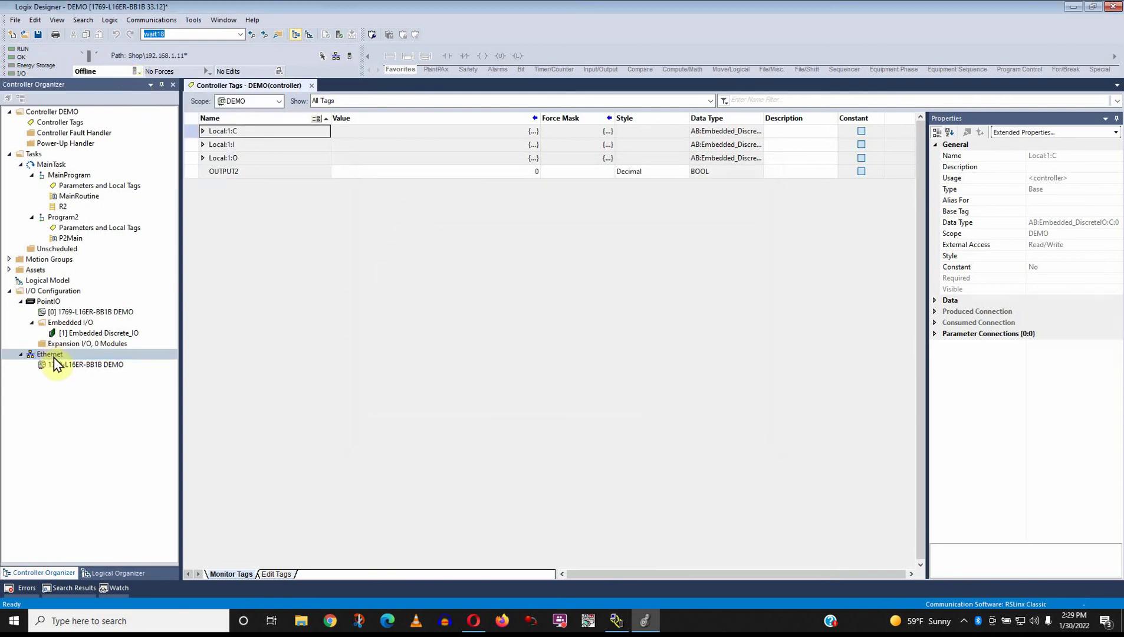
- Begin a new module on the Ethernet network, filtering the catalog by "generi" and choosing the generic ETHERNET-MODULE
{"action": "right_click", "coordinate": [53, 357]}
{"action": "left_click", "coordinate": [71, 364]}
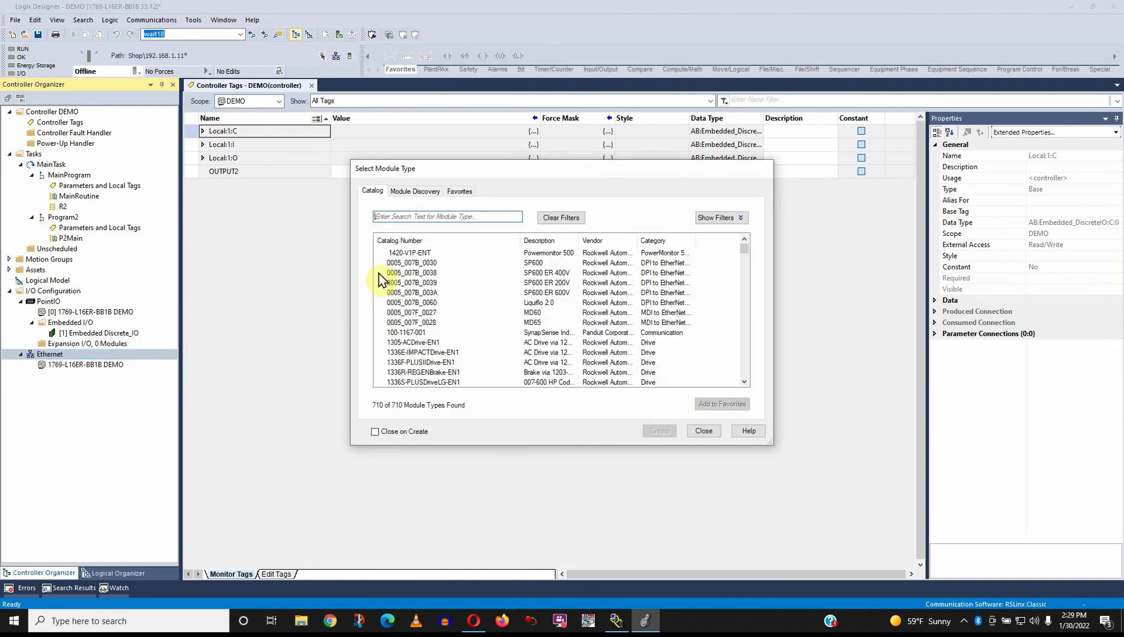
{"action": "type", "text": "generi"}
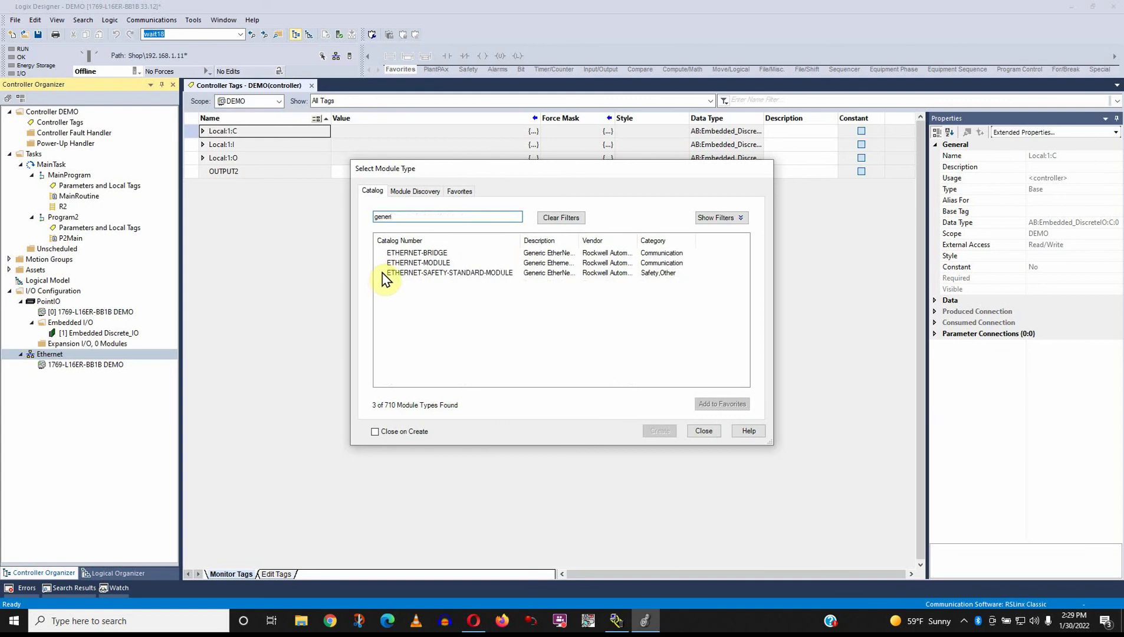
{"action": "left_click", "coordinate": [433, 263]}
{"action": "left_click", "coordinate": [659, 429]}
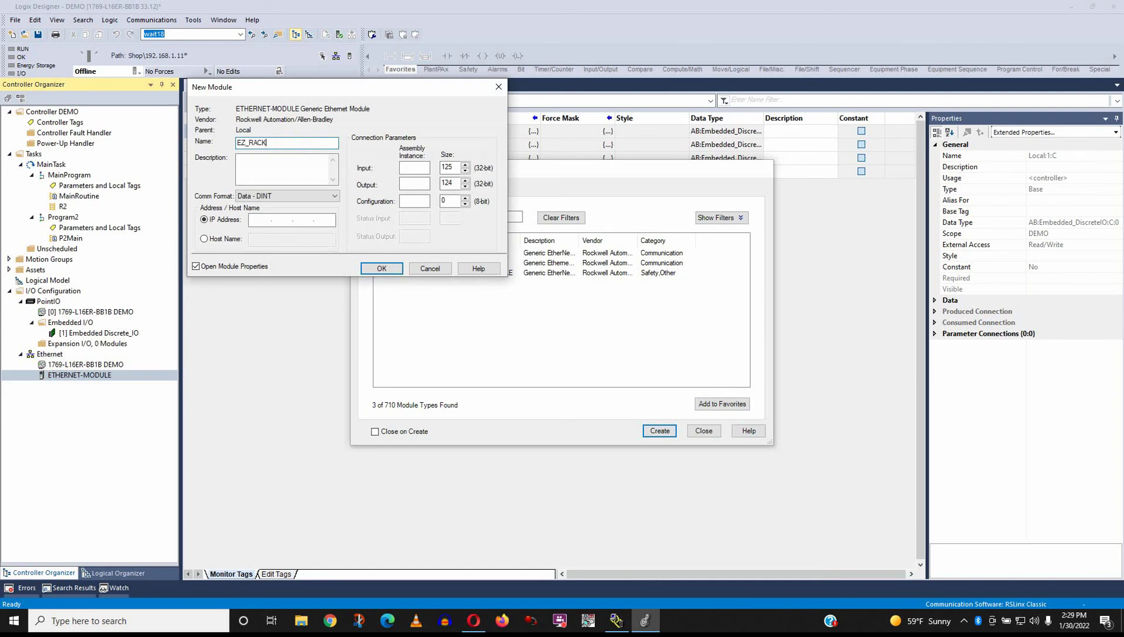
- Name the module EZ_RACKPLC, set its comm format to Data - INT and its IP address to 192.168.1.2
{"action": "type", "text": "PLC"}
{"action": "left_click", "coordinate": [313, 197]}
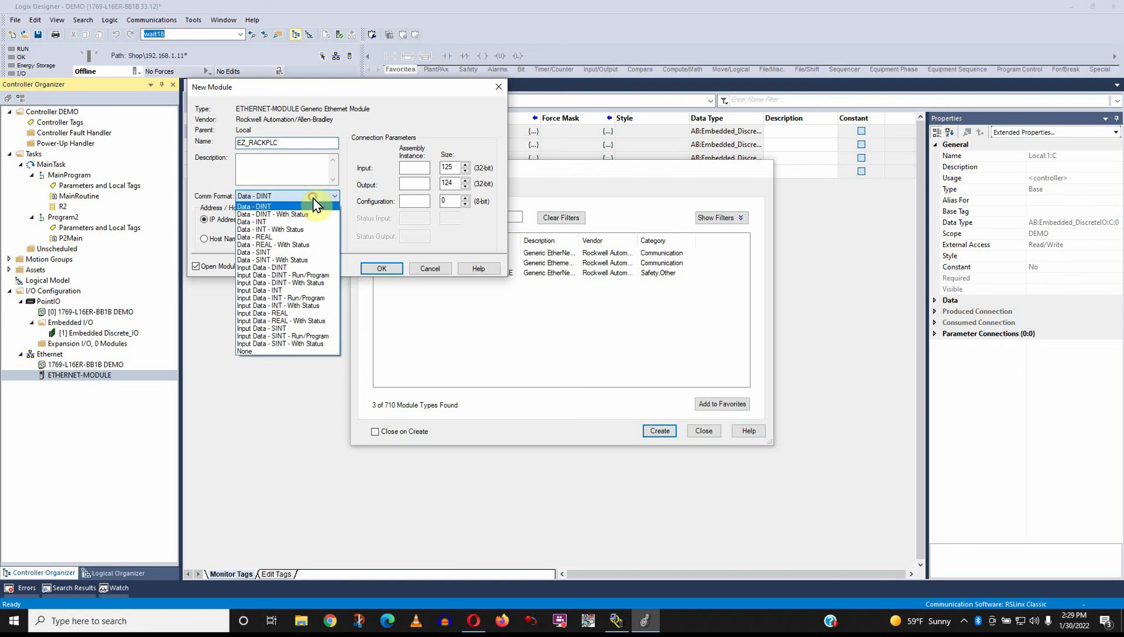
{"action": "left_click", "coordinate": [313, 222]}
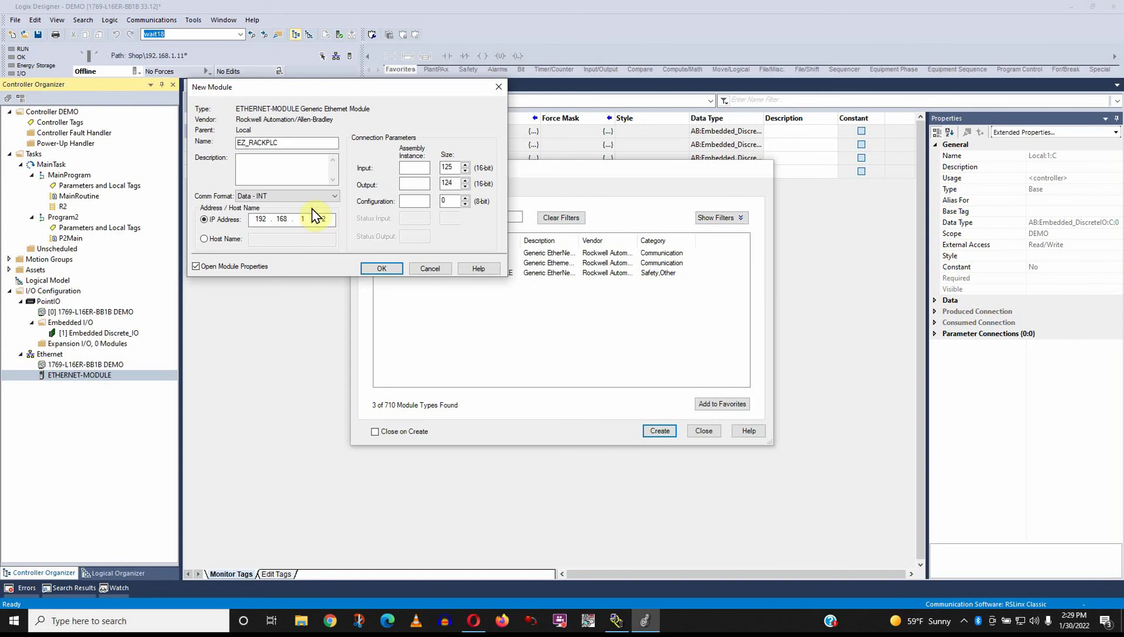
- Set the input assembly instance to 101 and the output assembly instance to 102, each with a size of 1
{"action": "left_click", "coordinate": [423, 167]}
{"action": "type", "text": "101"}
{"action": "type", "text": "102"}
{"action": "double_click", "coordinate": [448, 167]}
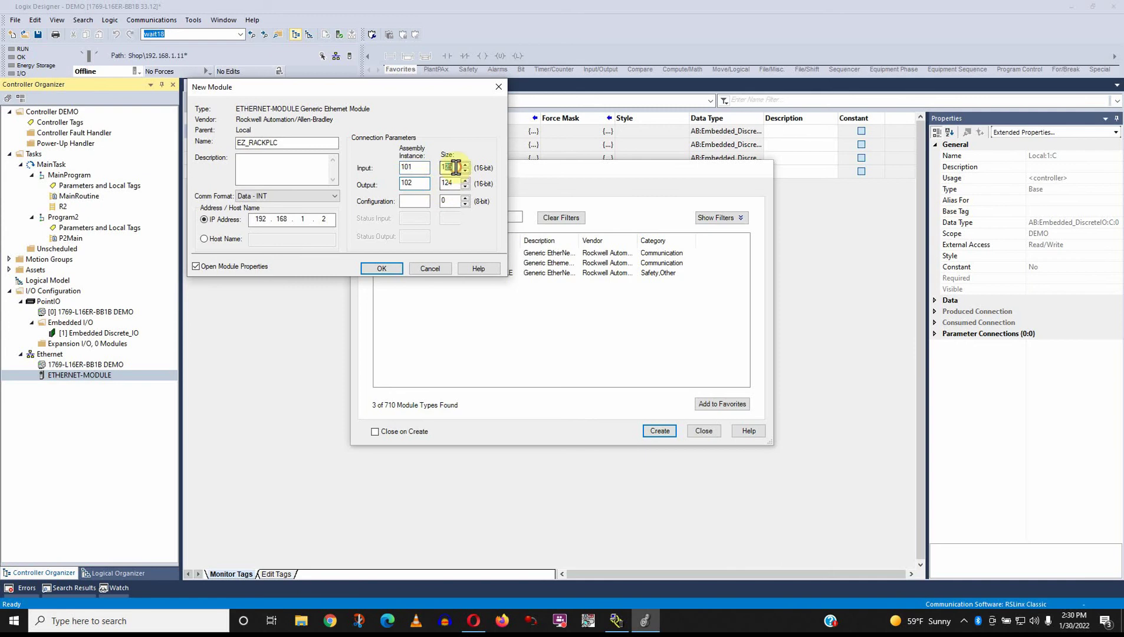
{"action": "type", "text": "1"}
{"action": "double_click", "coordinate": [448, 183]}
{"action": "type", "text": "1"}
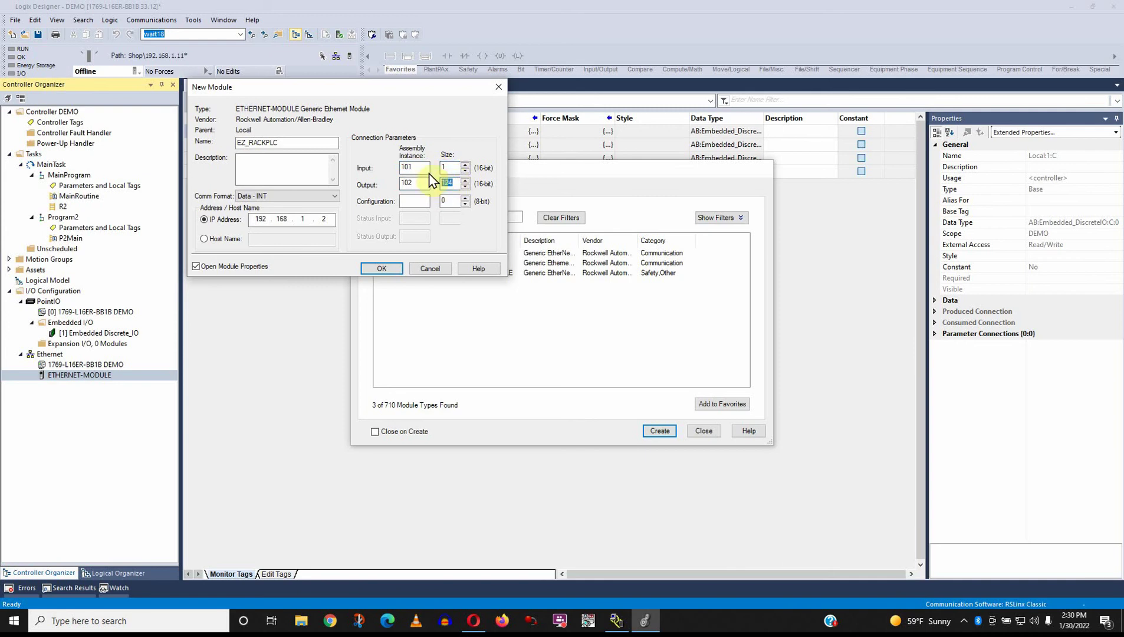
- Set the configuration assembly instance to 1, create the module and accept its connection properties
{"action": "left_click", "coordinate": [403, 200]}
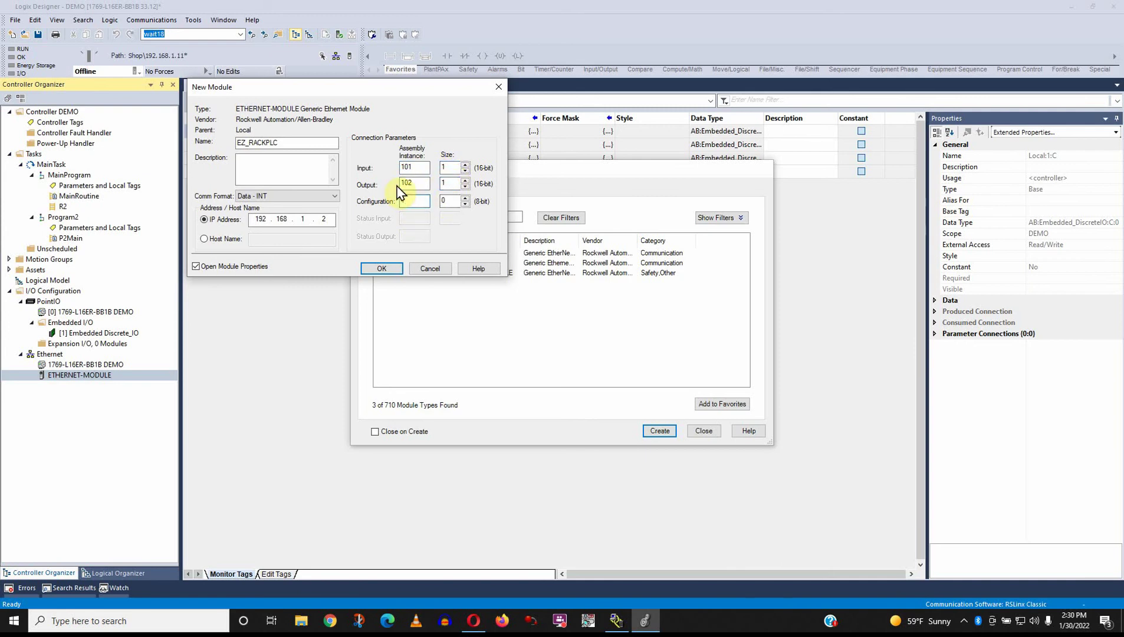
{"action": "type", "text": "1"}
{"action": "left_click", "coordinate": [382, 268]}
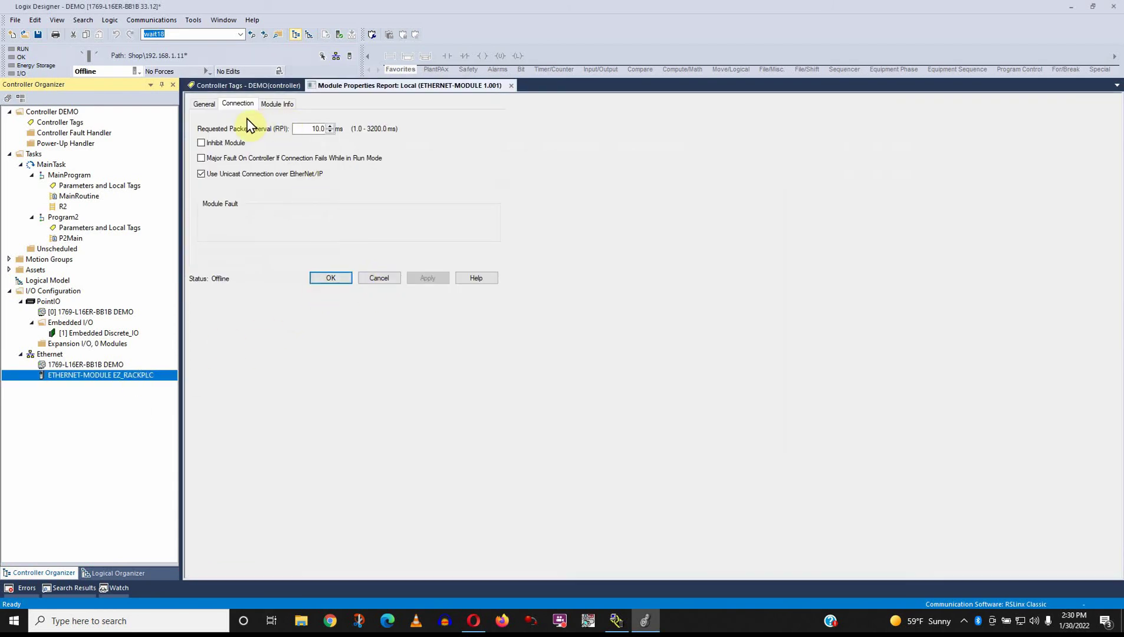
{"action": "left_click", "coordinate": [333, 278]}
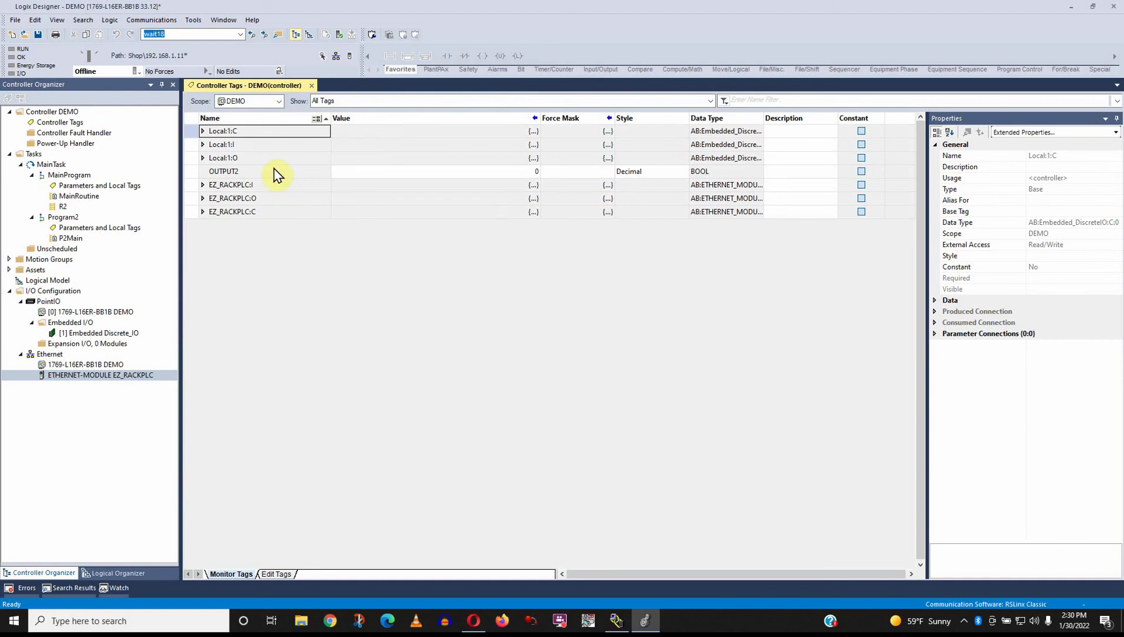
{"action": "left_click", "coordinate": [135, 71]}
{"action": "left_click", "coordinate": [154, 109]}
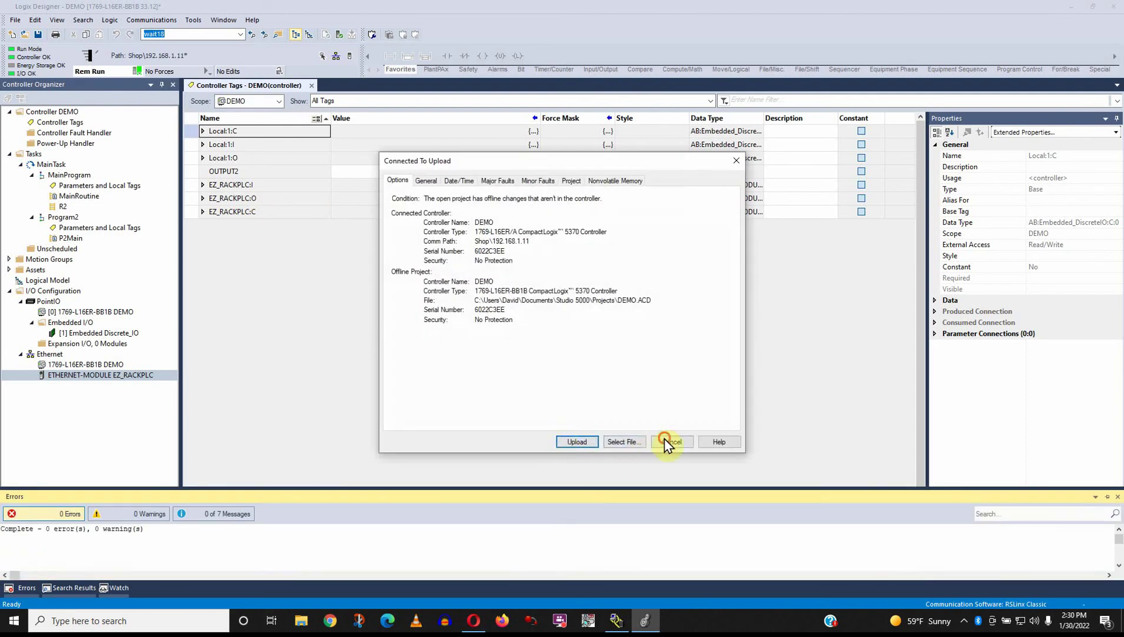
{"action": "left_click", "coordinate": [665, 440]}
- Download the DEMO project to the controller and switch the controller back to Remote Run
{"action": "left_click", "coordinate": [136, 71]}
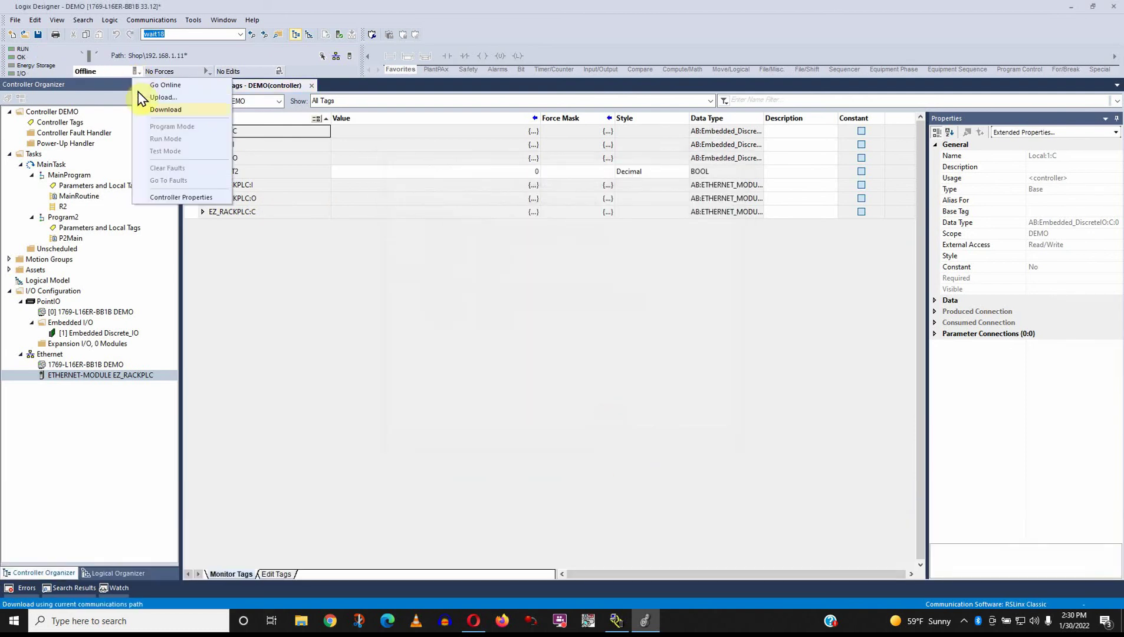
{"action": "left_click", "coordinate": [156, 110]}
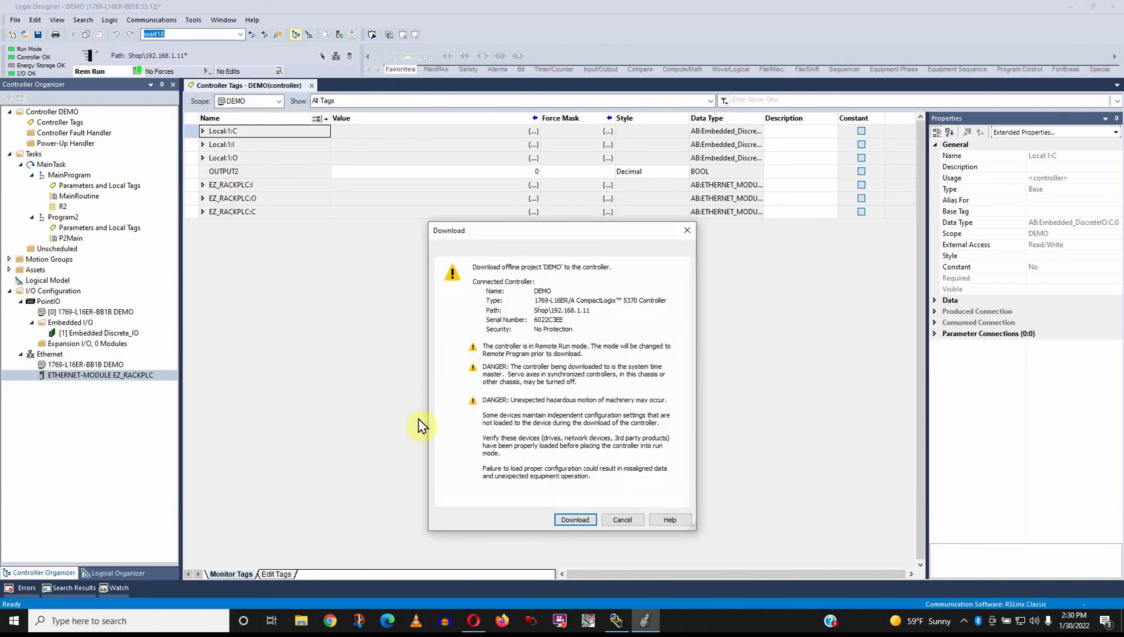
{"action": "left_click", "coordinate": [572, 514]}
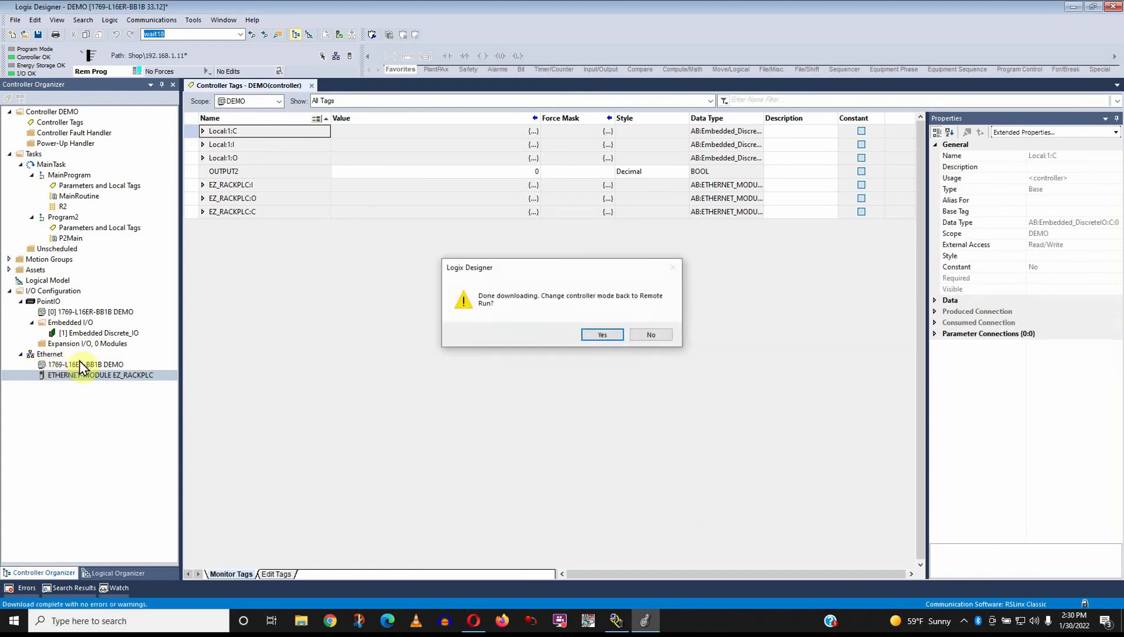
{"action": "left_click", "coordinate": [602, 336]}
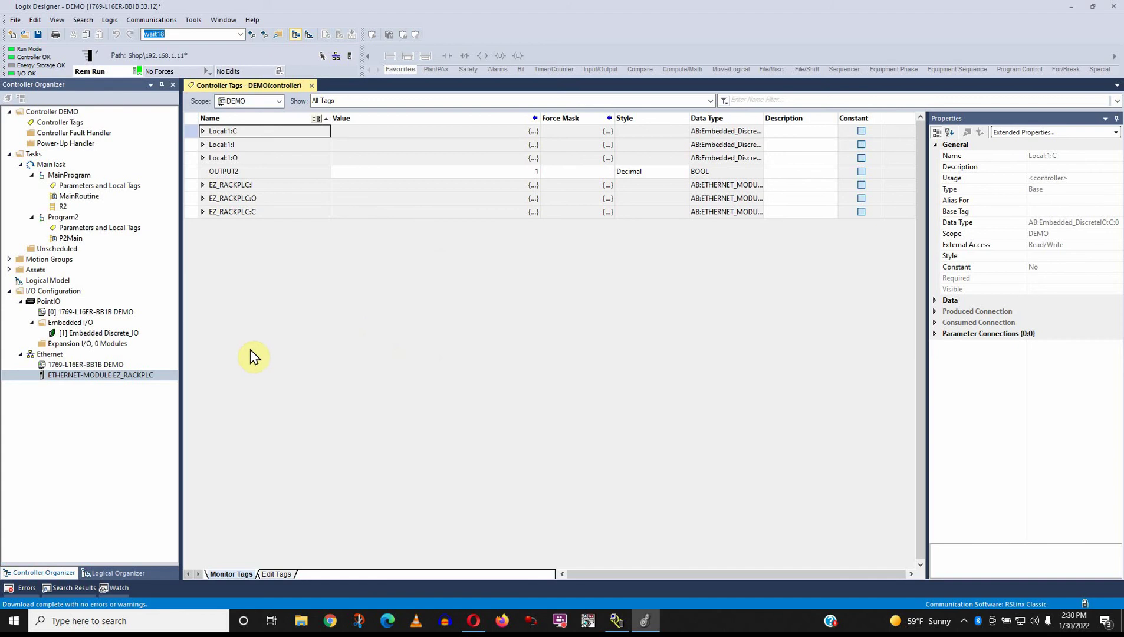
- Select the EZ_RACKPLC Ethernet module and enlarge the details area beneath the project tree to check its status and module fault
{"action": "left_click", "coordinate": [47, 354]}
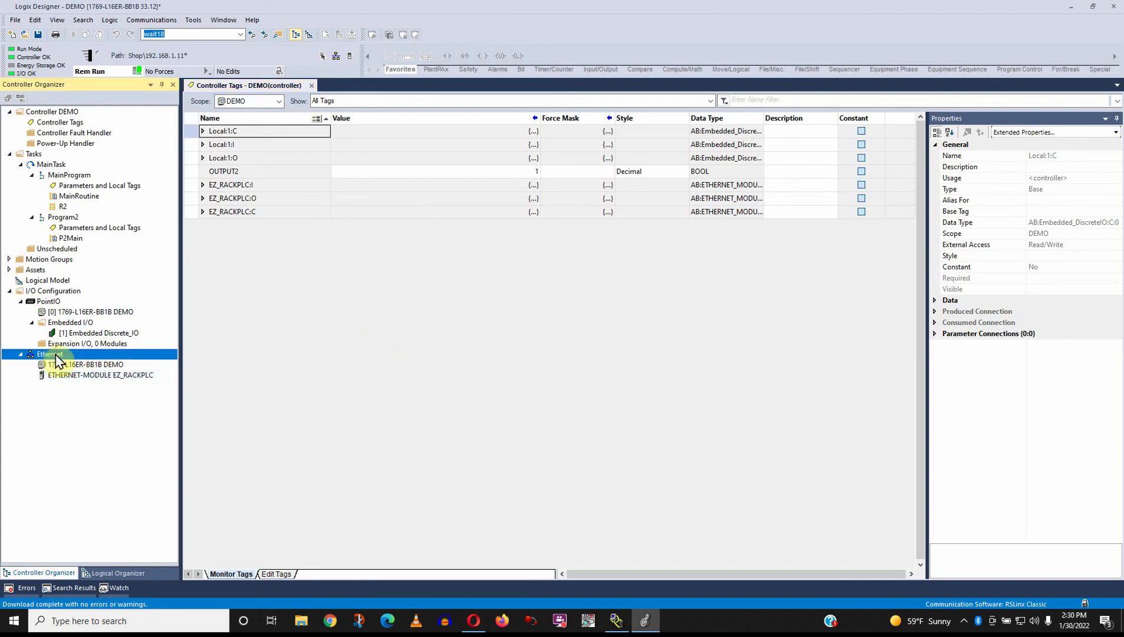
{"action": "left_click", "coordinate": [80, 374]}
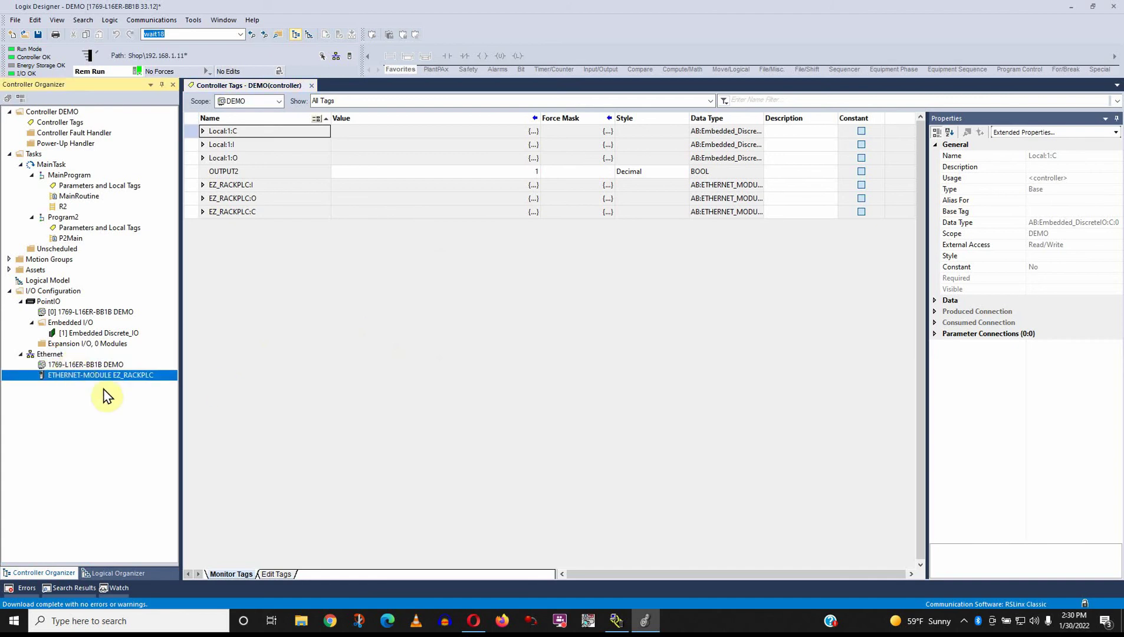
{"action": "left_click", "coordinate": [50, 391]}
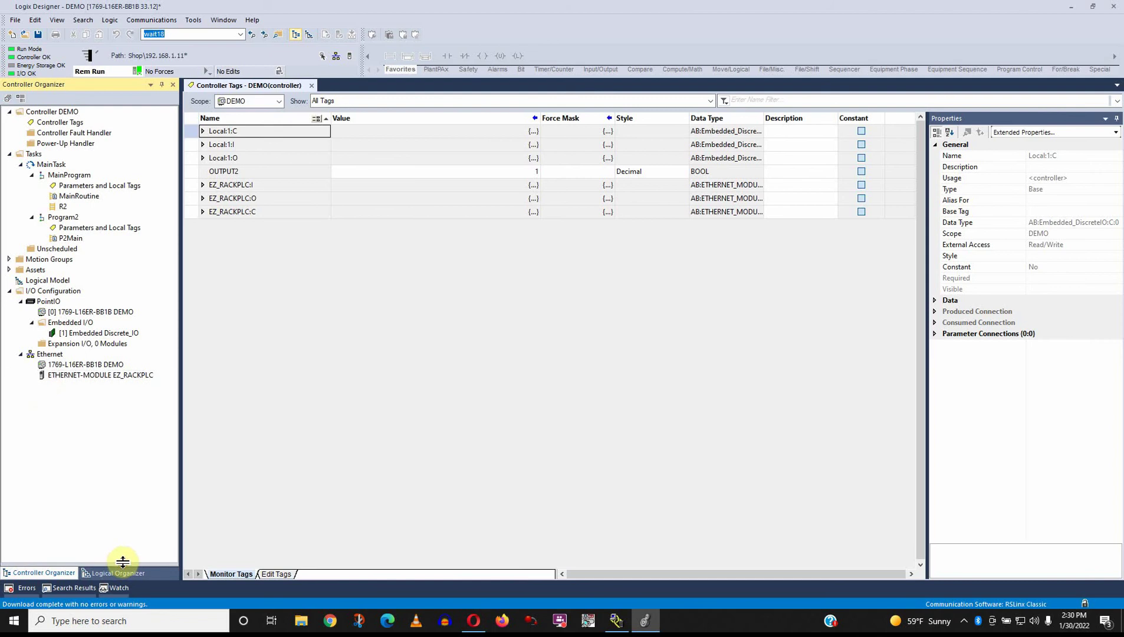
{"action": "left_click_drag", "start_coordinate": [124, 561], "coordinate": [121, 412]}
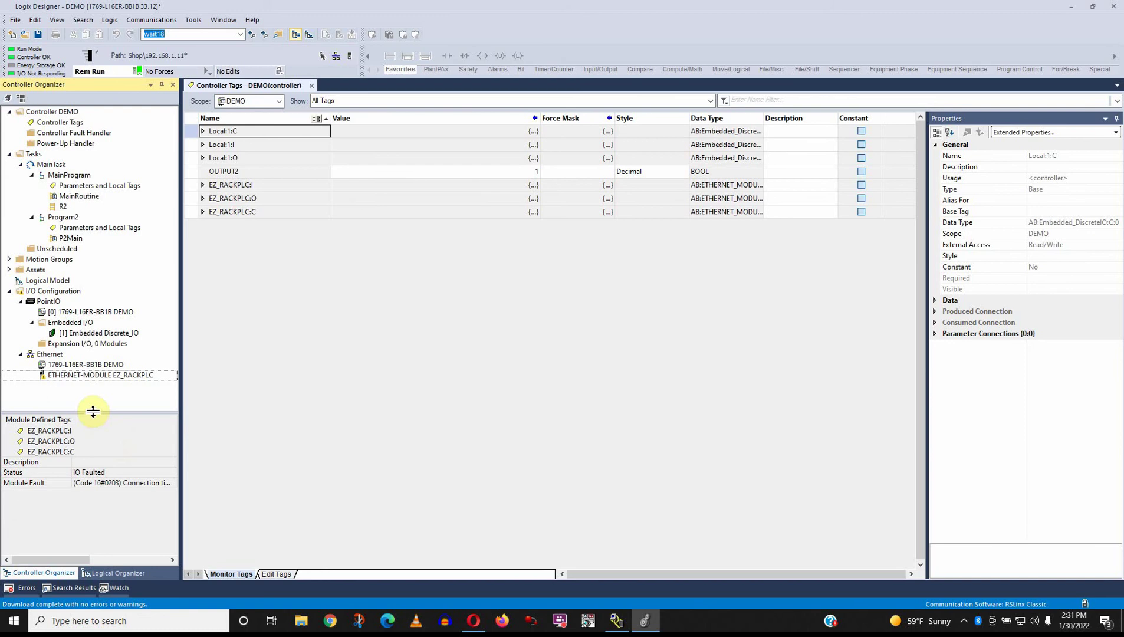
{"action": "left_click_drag", "start_coordinate": [181, 488], "coordinate": [243, 489]}
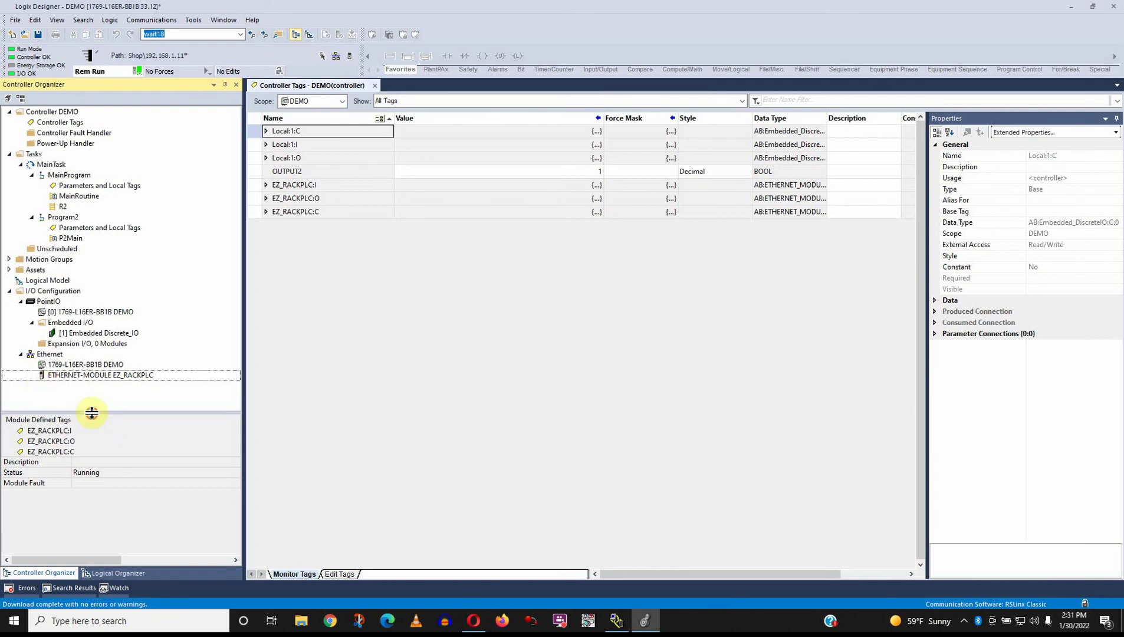
{"action": "left_click_drag", "start_coordinate": [92, 412], "coordinate": [95, 405]}
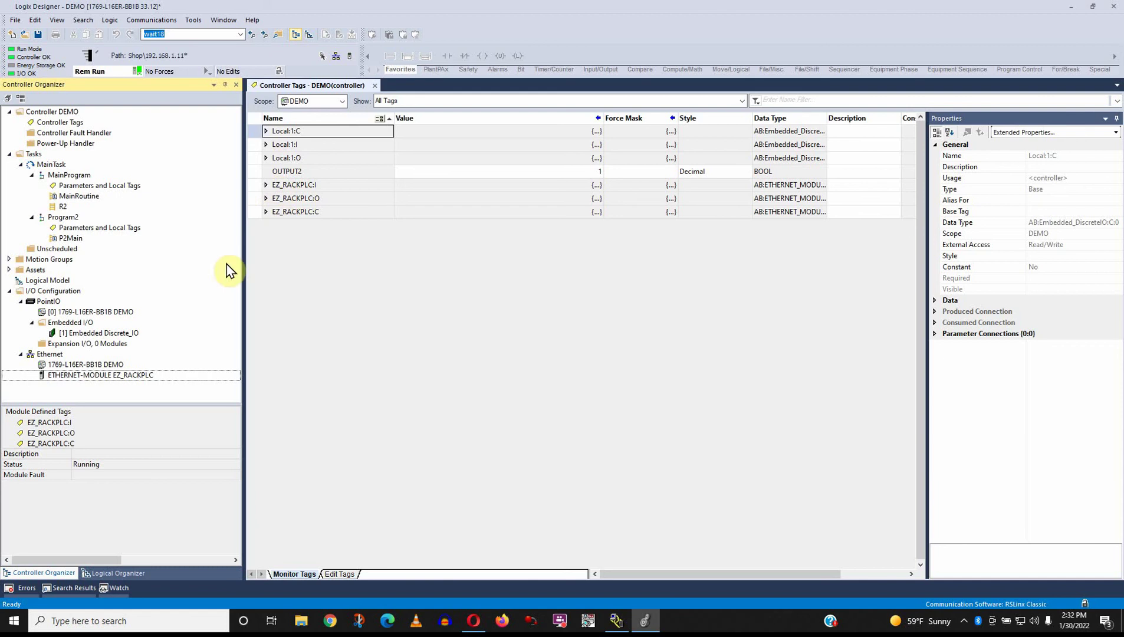
- Examine the data members of the EZ_RACKPLC:O and EZ_RACKPLC:I tags, collapse them and close the controller tags
{"action": "left_click", "coordinate": [266, 199]}
{"action": "left_click", "coordinate": [271, 211]}
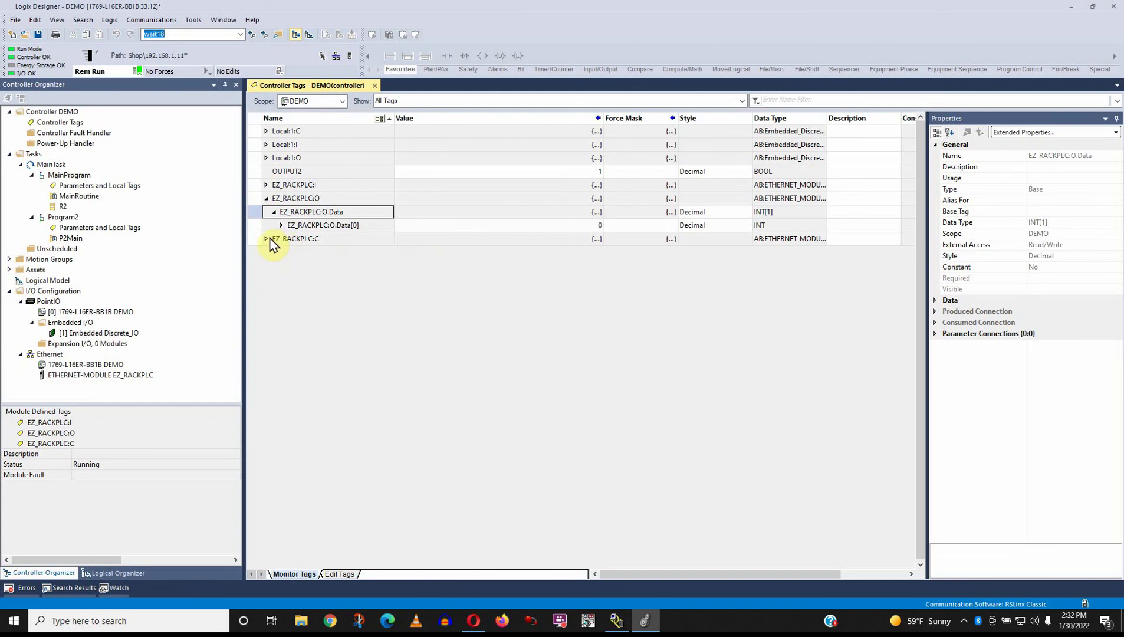
{"action": "left_click", "coordinate": [266, 185]}
{"action": "left_click", "coordinate": [273, 198]}
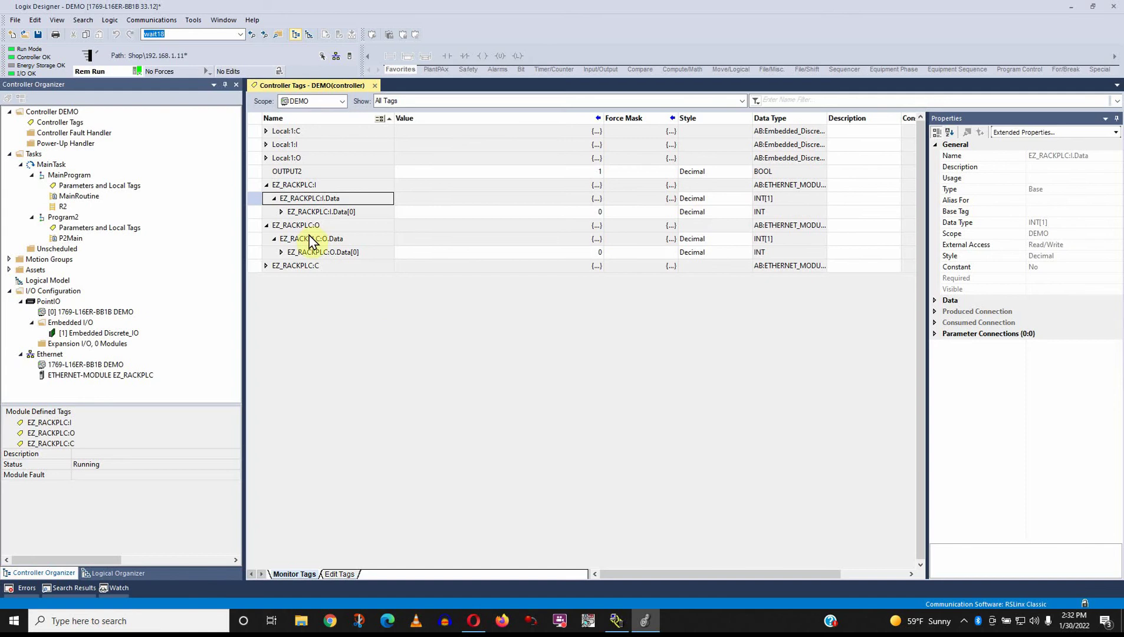
{"action": "left_click", "coordinate": [266, 185]}
{"action": "left_click", "coordinate": [267, 199]}
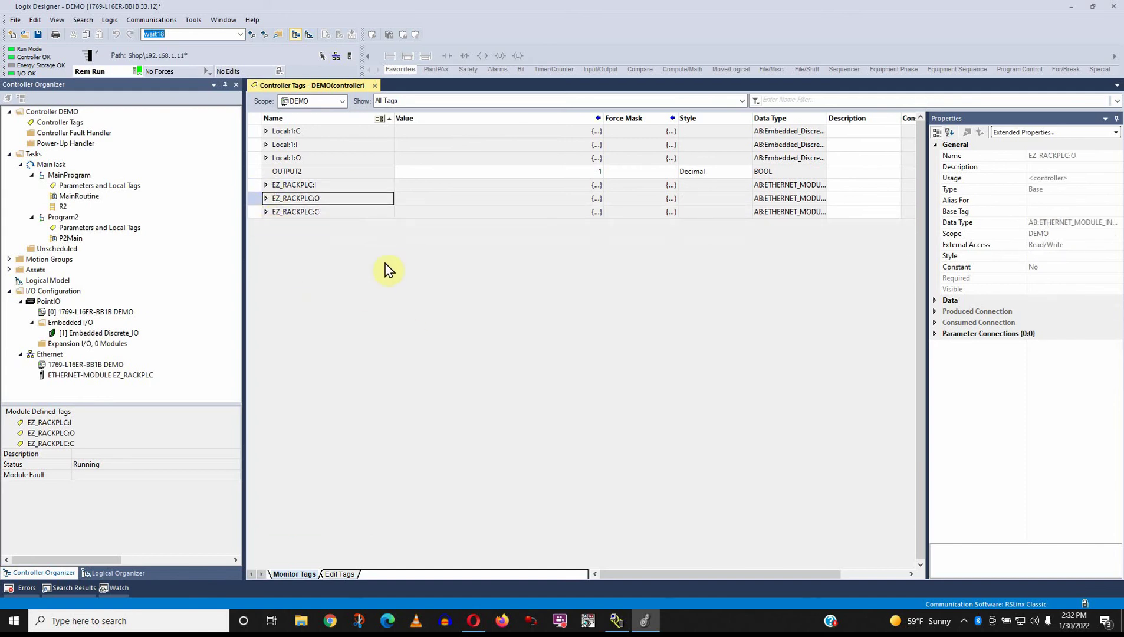
{"action": "left_click", "coordinate": [375, 86]}
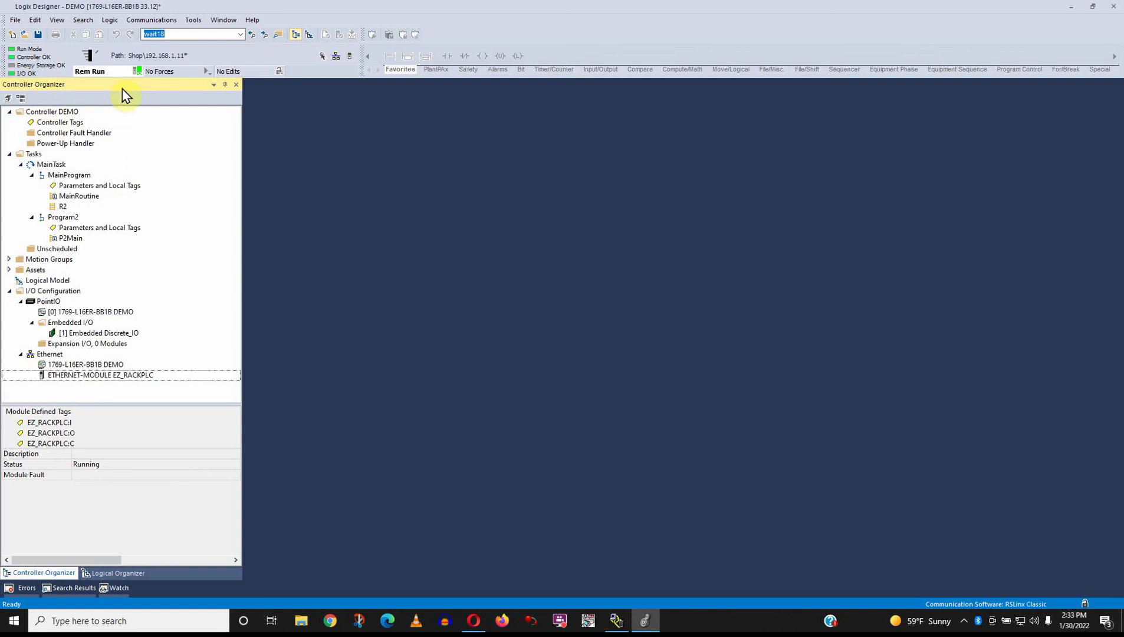
{"action": "left_click", "coordinate": [136, 71]}
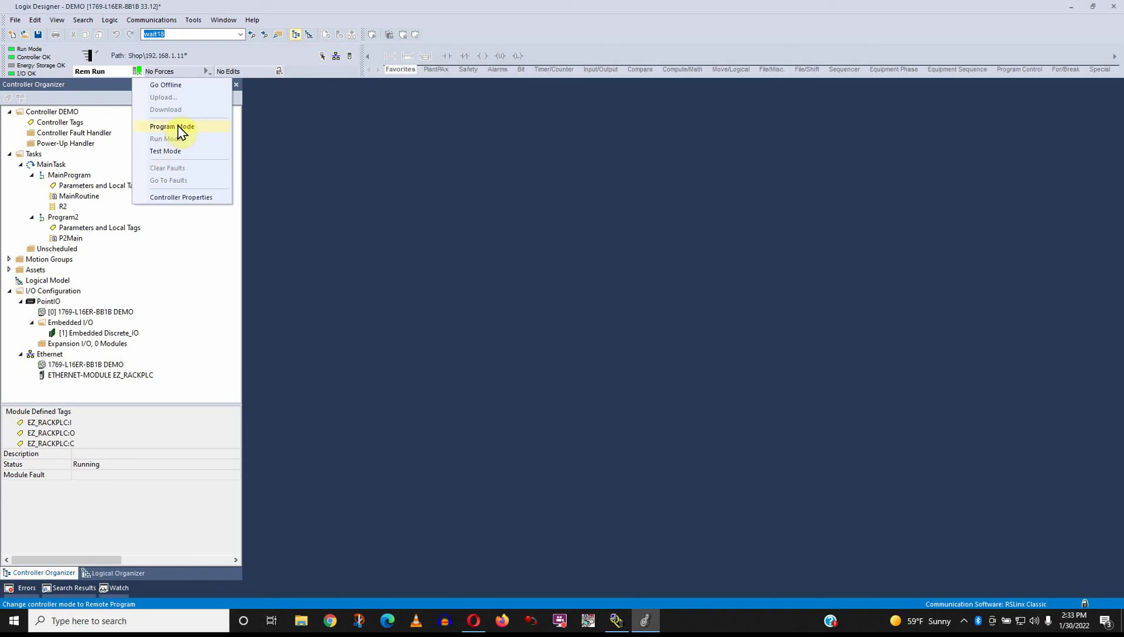
{"action": "left_click", "coordinate": [178, 227]}
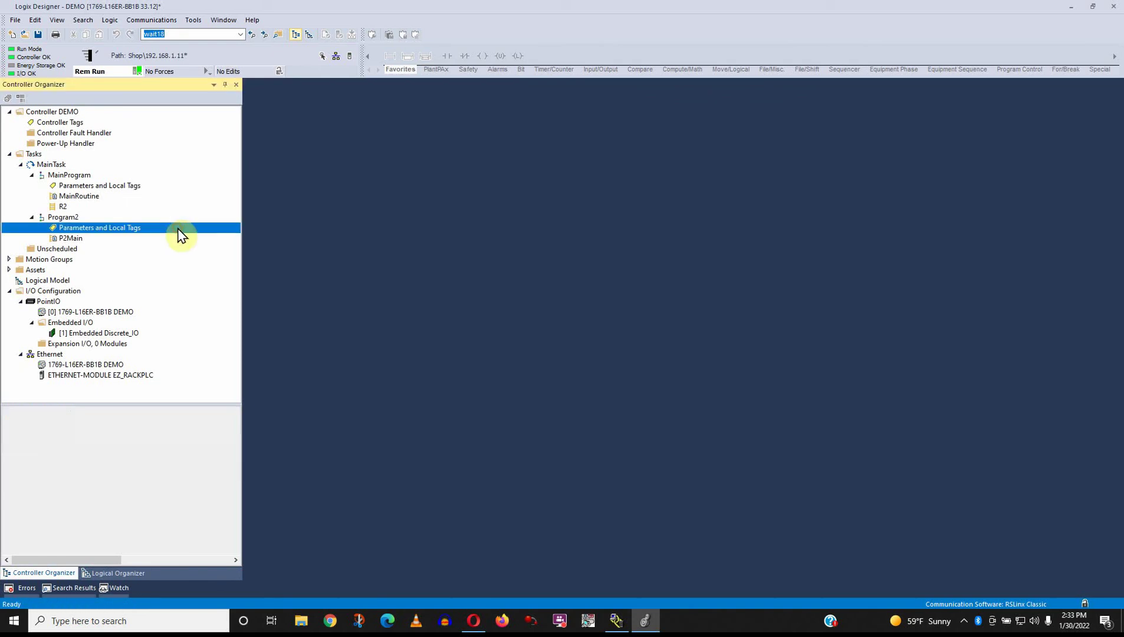
{"action": "left_click", "coordinate": [208, 71]}
{"action": "mouse_move", "coordinate": [227, 89]}
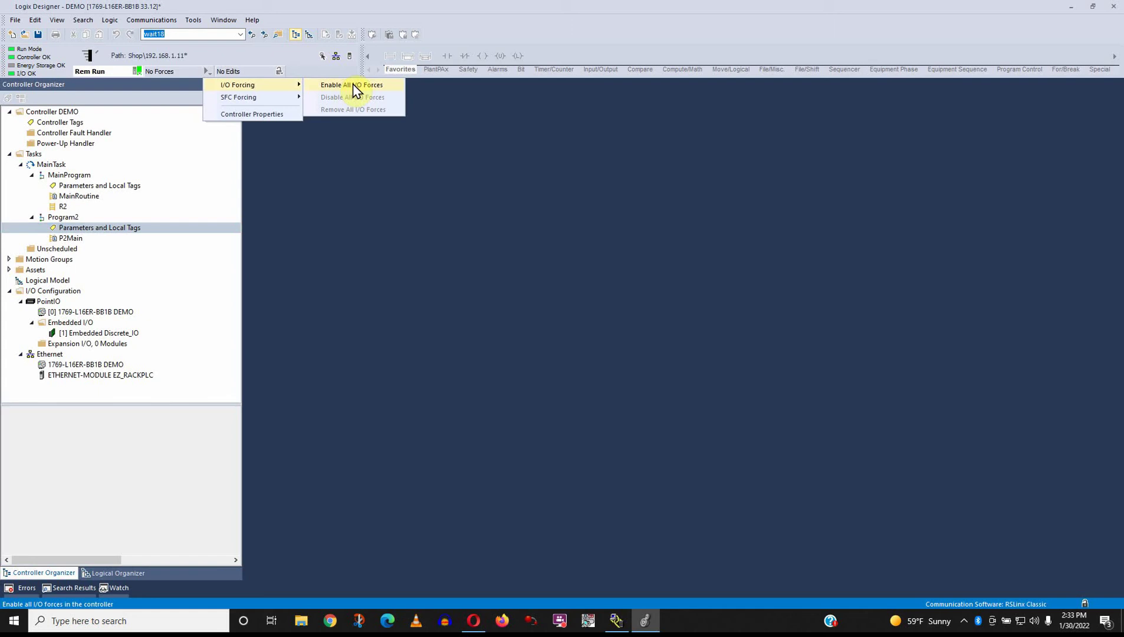
{"action": "left_click", "coordinate": [263, 151]}
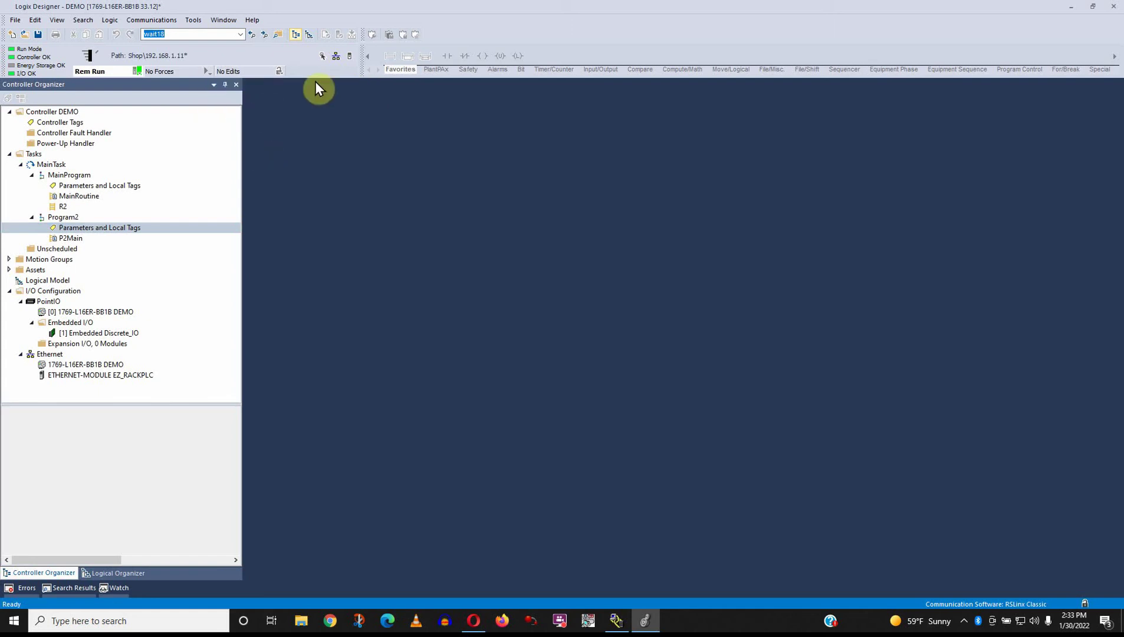
- Browse the devices on the Shop Ethernet network in Who Active, check the network's available commands and close the browser
{"action": "left_click", "coordinate": [336, 55]}
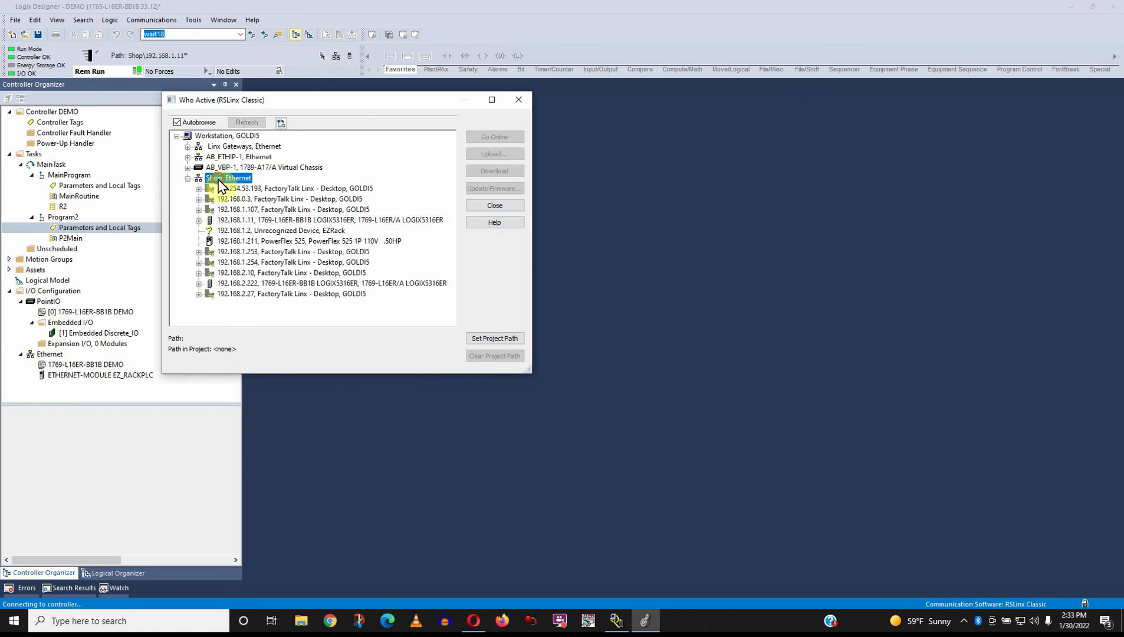
{"action": "left_click", "coordinate": [213, 178]}
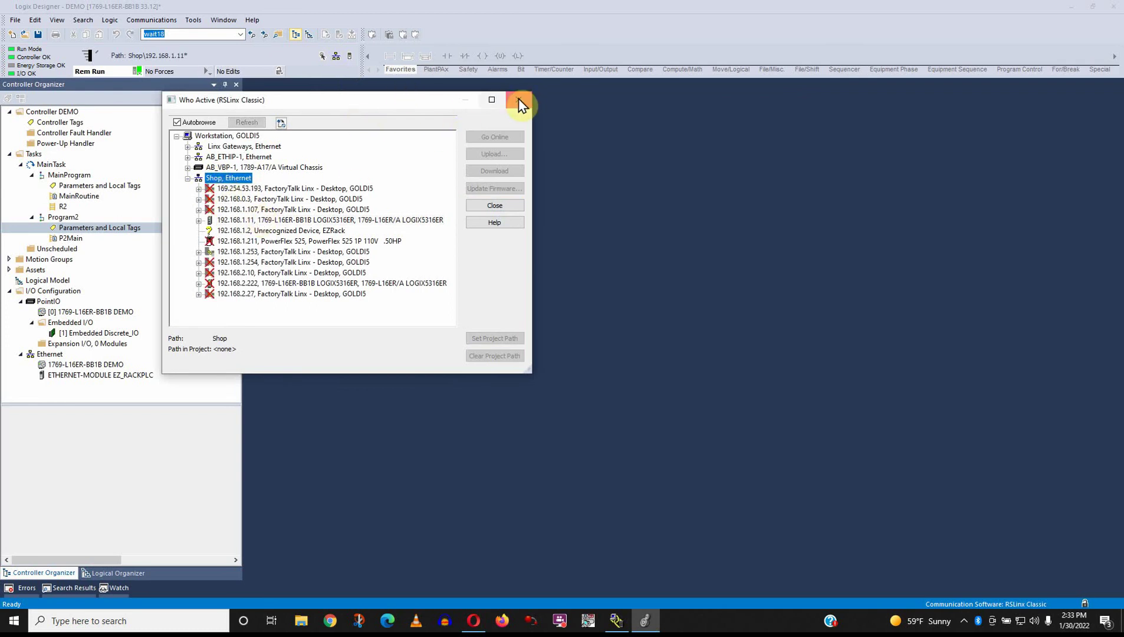
{"action": "right_click", "coordinate": [217, 180]}
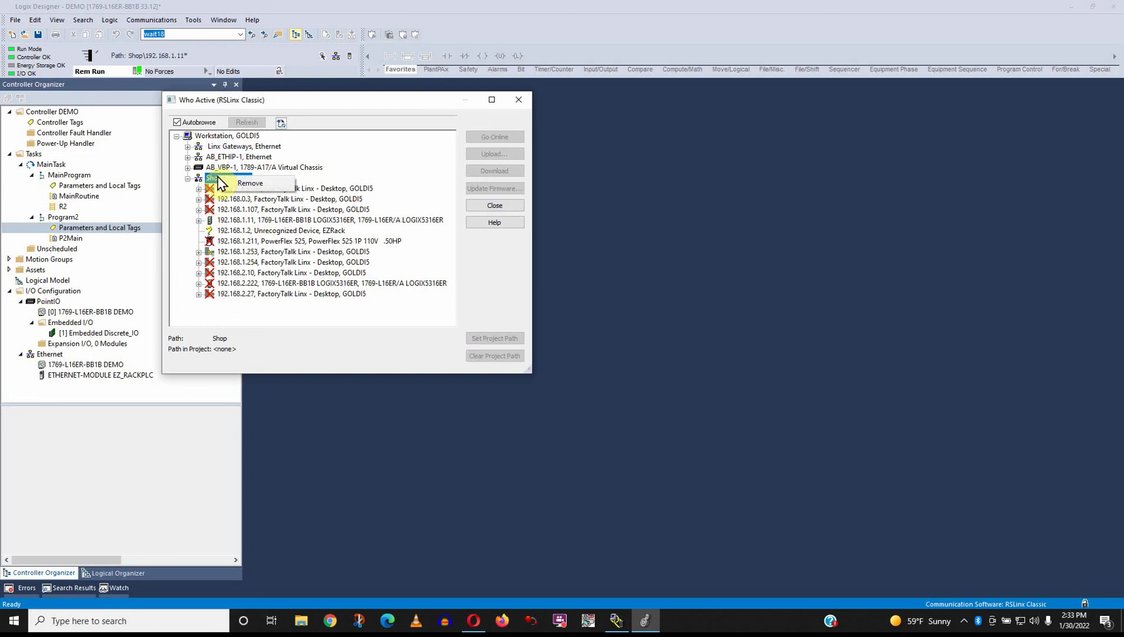
{"action": "left_click", "coordinate": [213, 178]}
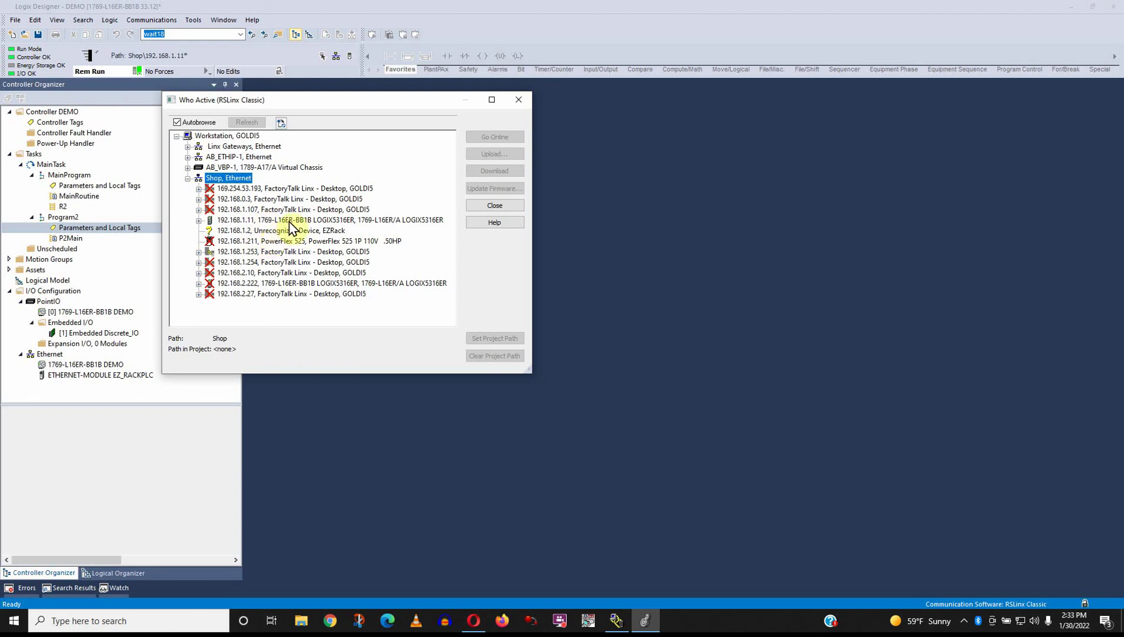
{"action": "left_click", "coordinate": [519, 99]}
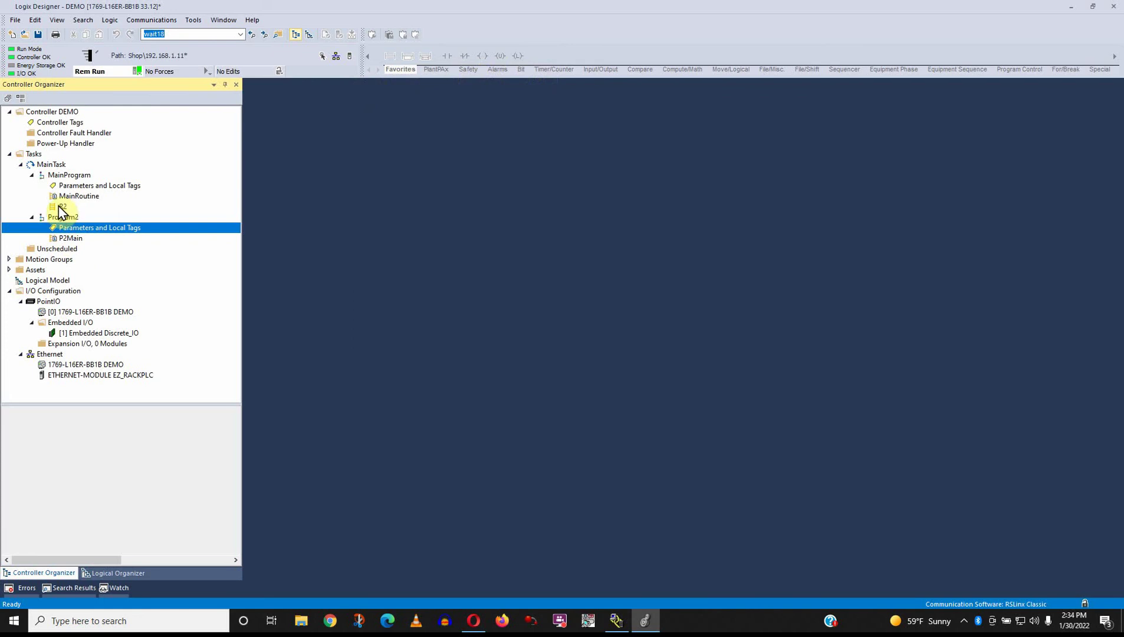
- Open Program2's P2Main routine, bring up the timer and counter instructions and add a rung below the OUTPUT2 rung
{"action": "double_click", "coordinate": [74, 238]}
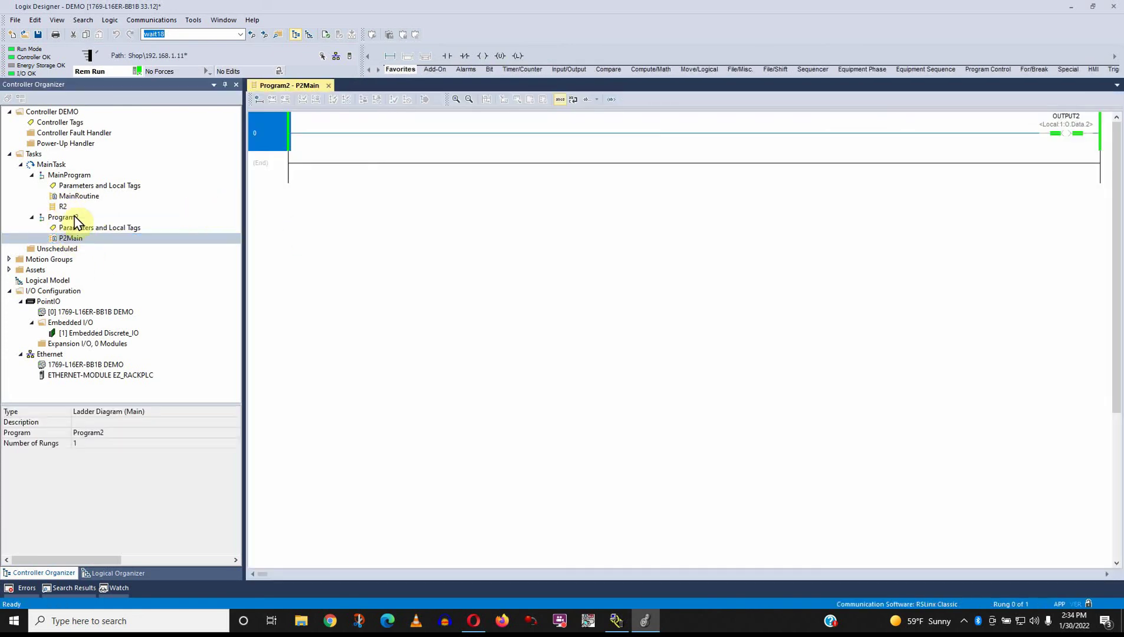
{"action": "left_click", "coordinate": [400, 71]}
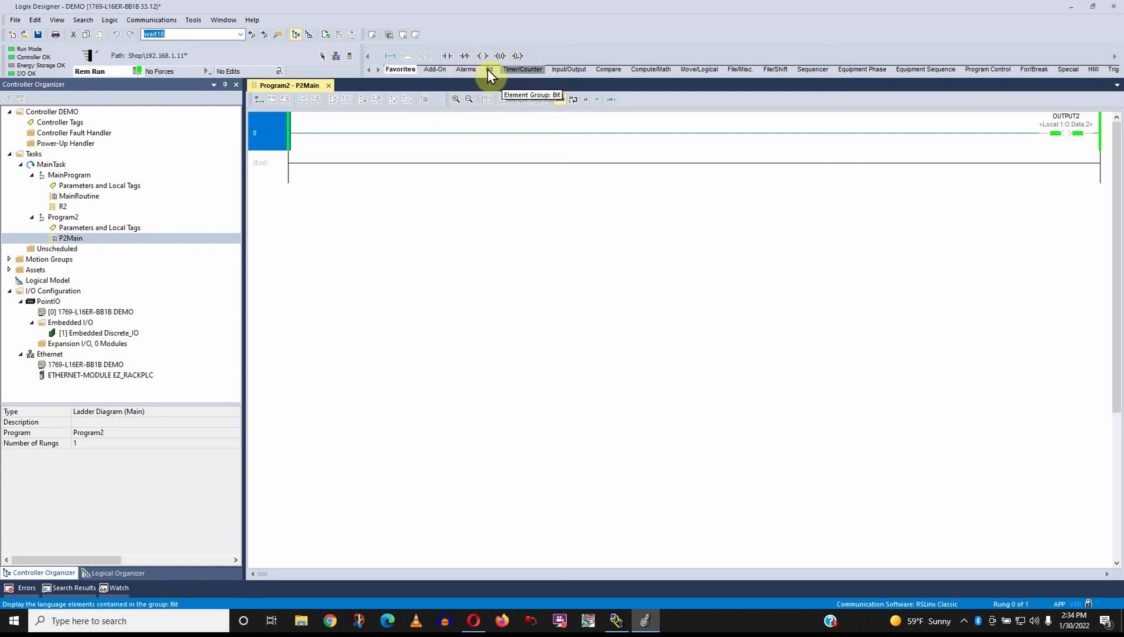
{"action": "left_click", "coordinate": [510, 72]}
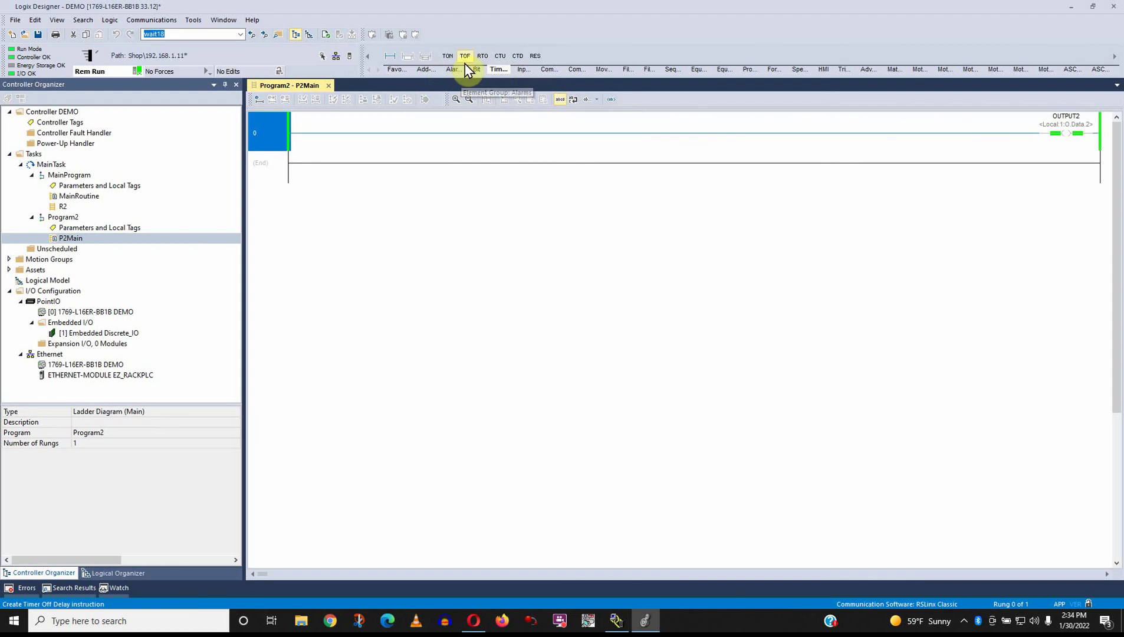
{"action": "left_click", "coordinate": [263, 170]}
{"action": "key", "text": "ctrl+r"}
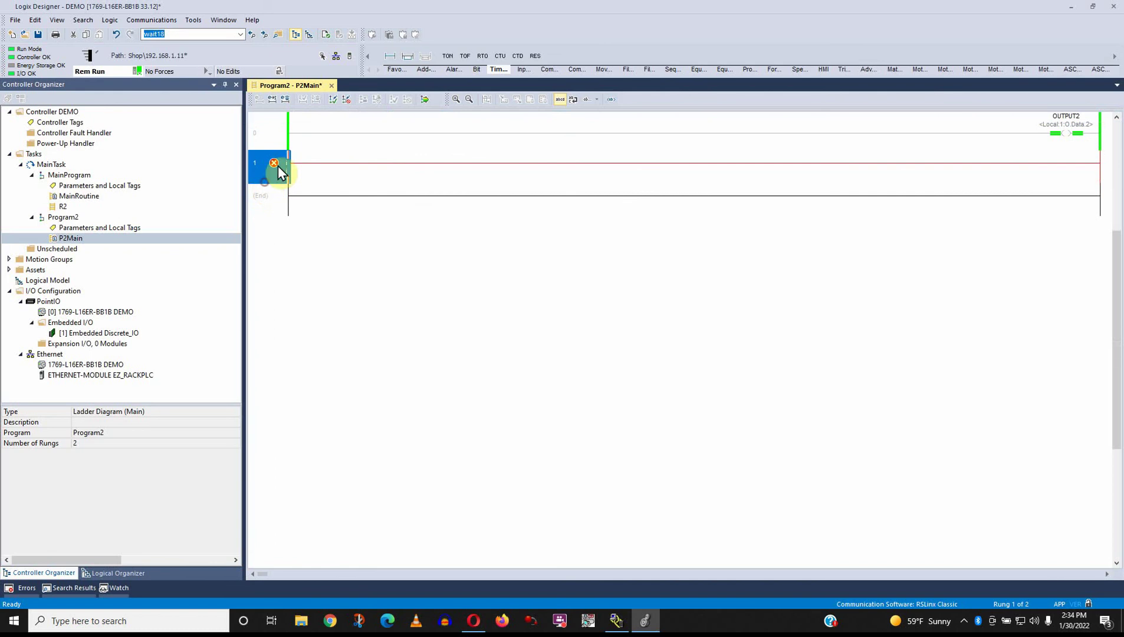
- Place a TON instruction on the new rung, enter TR1 as its timer and begin defining the TR1 tag
{"action": "left_click_drag", "start_coordinate": [446, 56], "coordinate": [309, 168]}
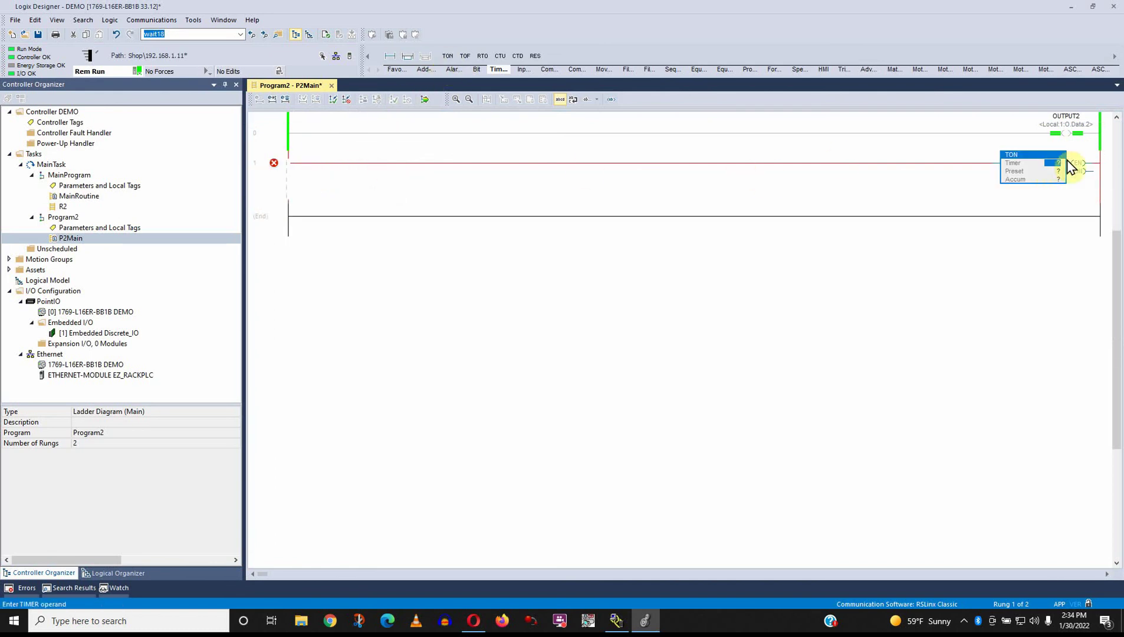
{"action": "double_click", "coordinate": [1053, 165]}
{"action": "type", "text": "TR1"}
{"action": "right_click", "coordinate": [1051, 168]}
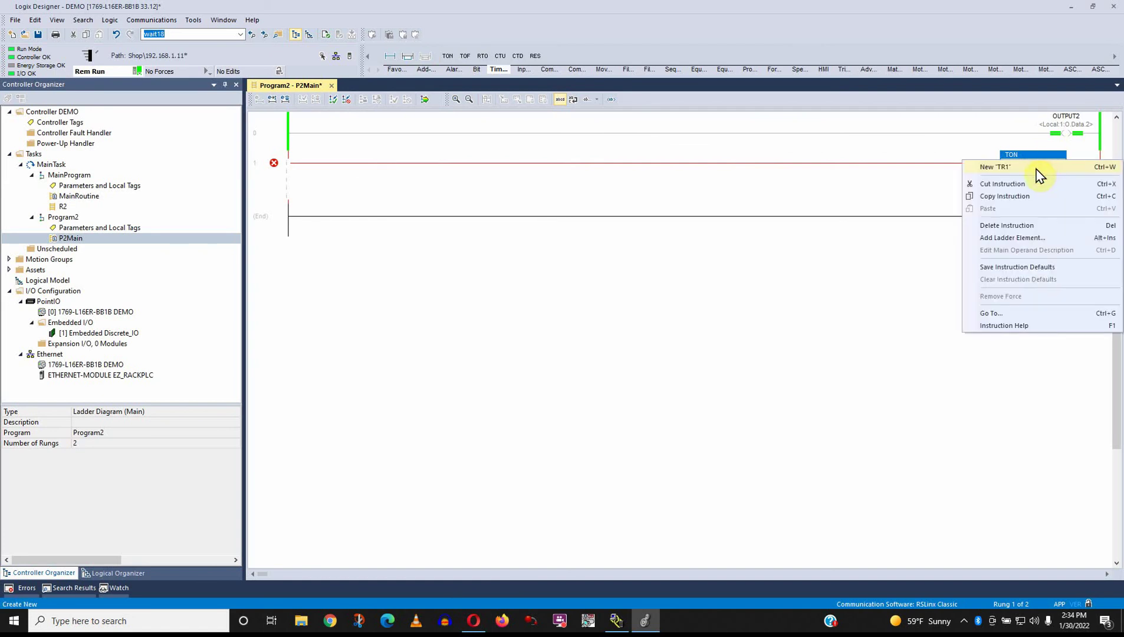
{"action": "left_click", "coordinate": [1037, 169]}
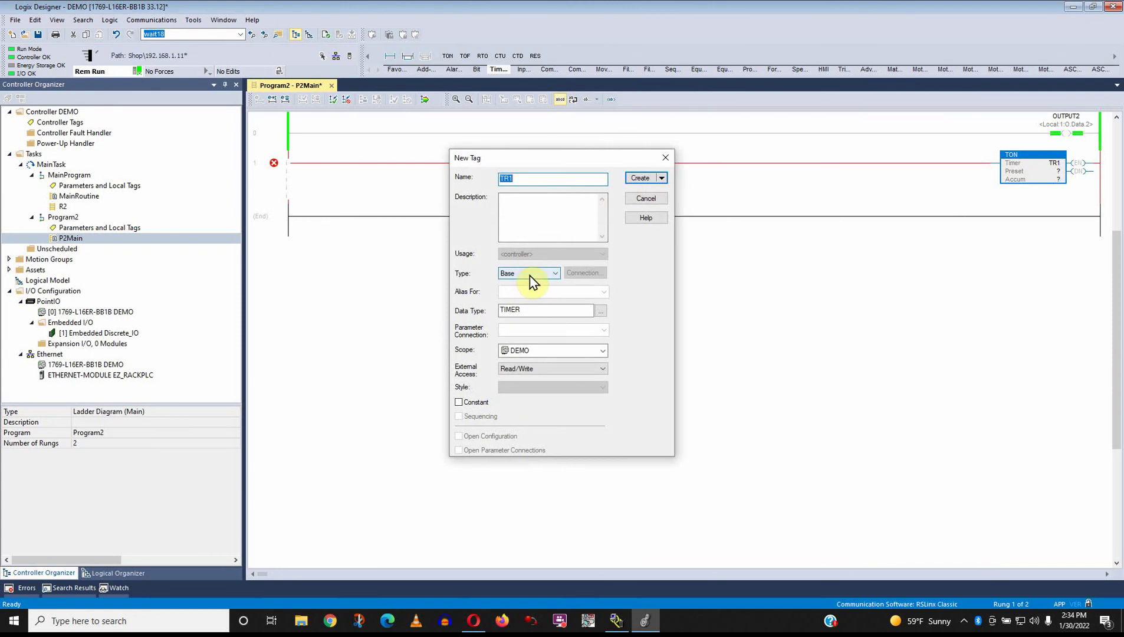
- Create the TR1 timer tag with its scope set to the DEMO controller
{"action": "left_click", "coordinate": [551, 353]}
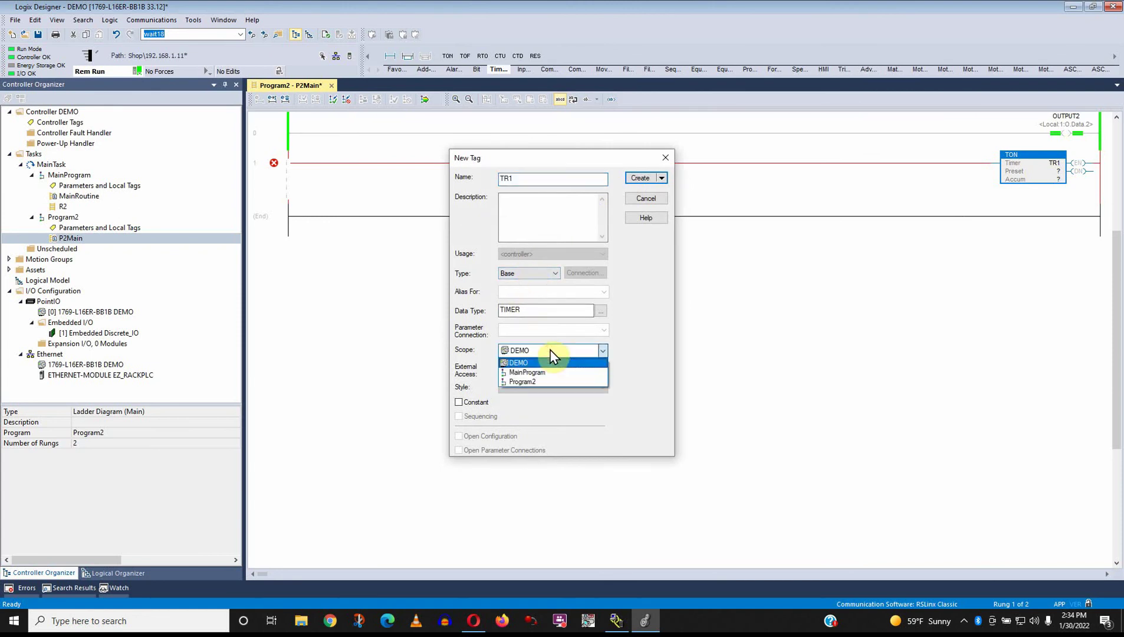
{"action": "left_click", "coordinate": [547, 364]}
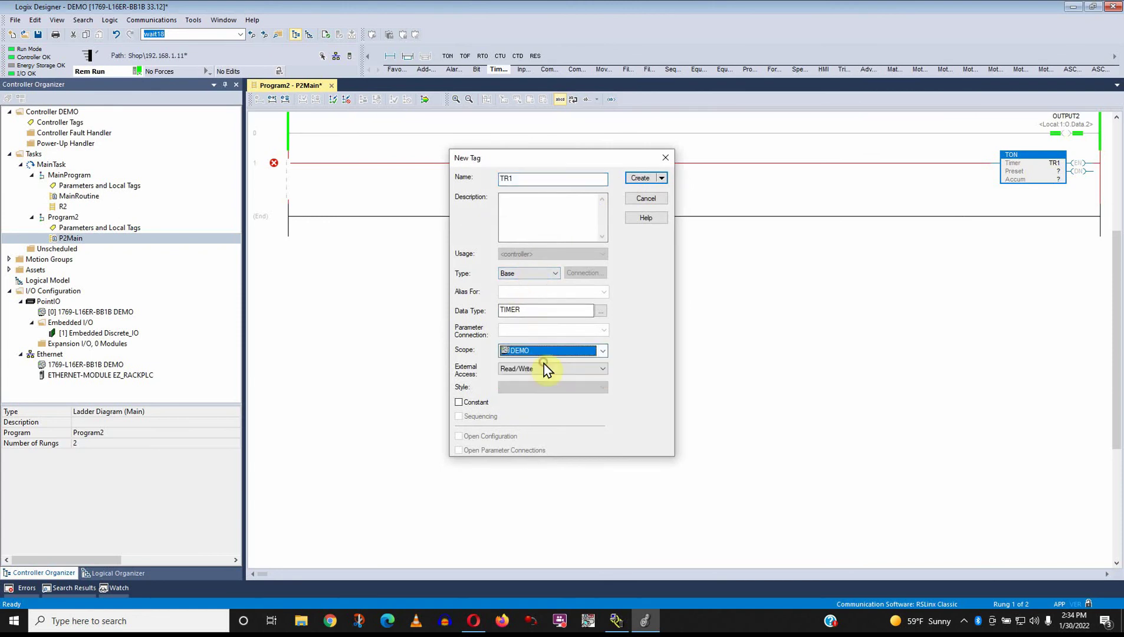
{"action": "left_click", "coordinate": [645, 180]}
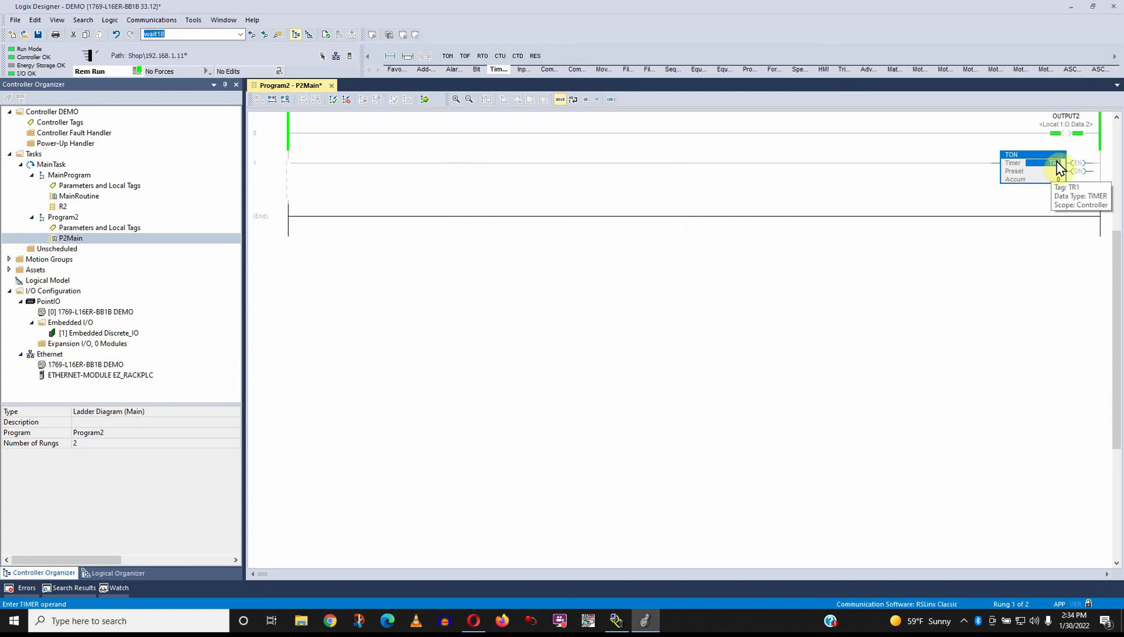
- Set the TR1 on-delay timer's preset to 12000 and finalize all edits in Program2
{"action": "left_click", "coordinate": [1053, 173]}
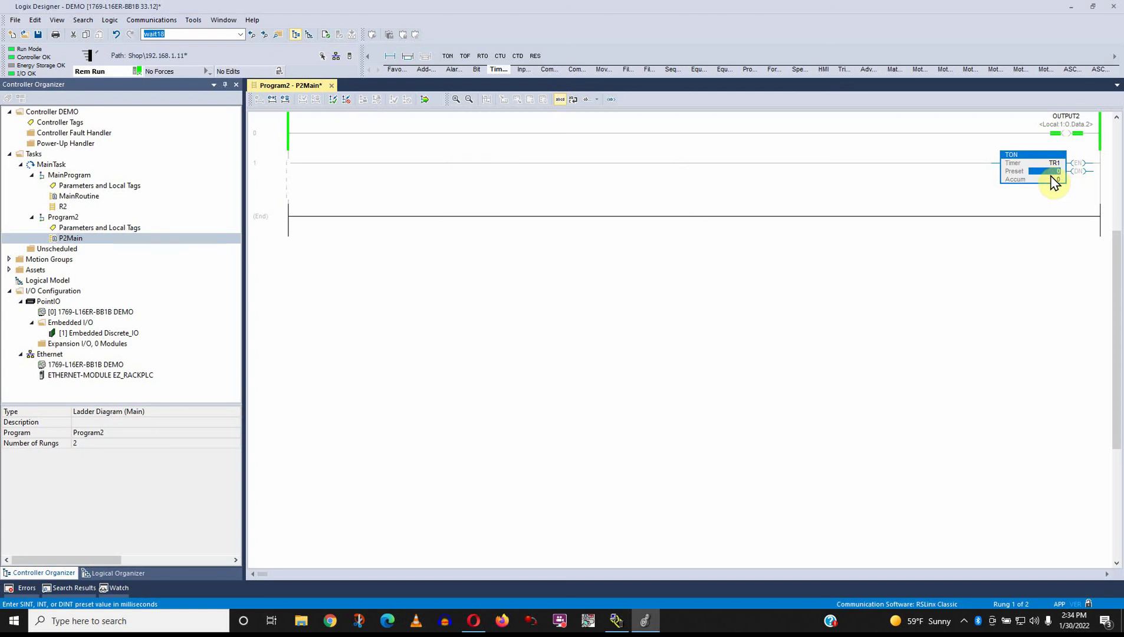
{"action": "type", "text": "12000"}
{"action": "key", "text": "Return"}
{"action": "key", "text": "Return"}
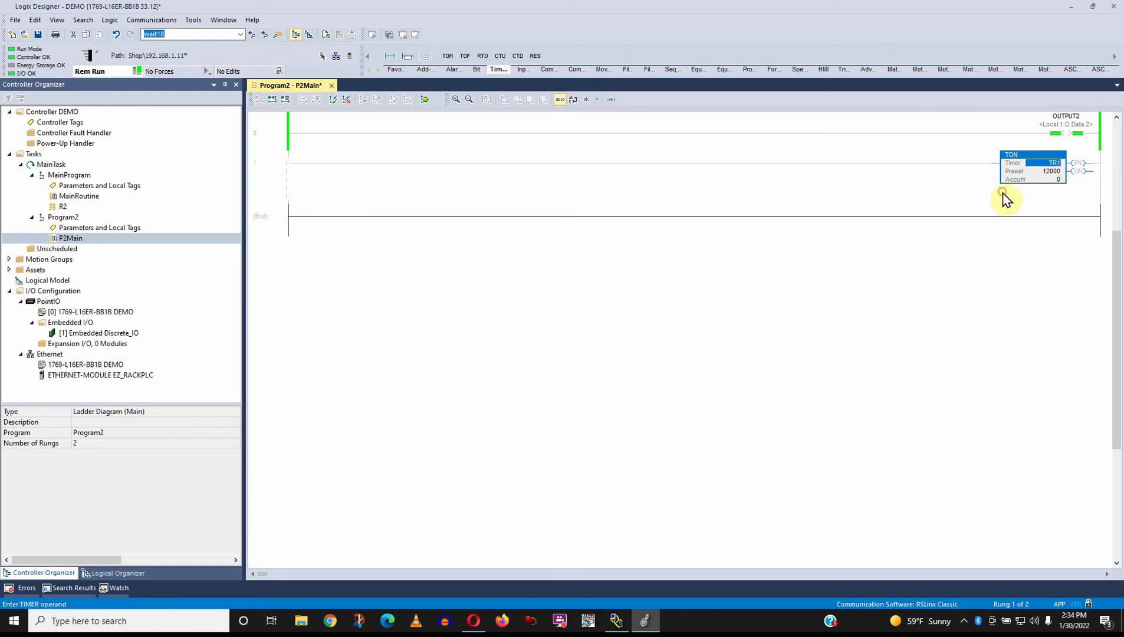
{"action": "left_click", "coordinate": [425, 100]}
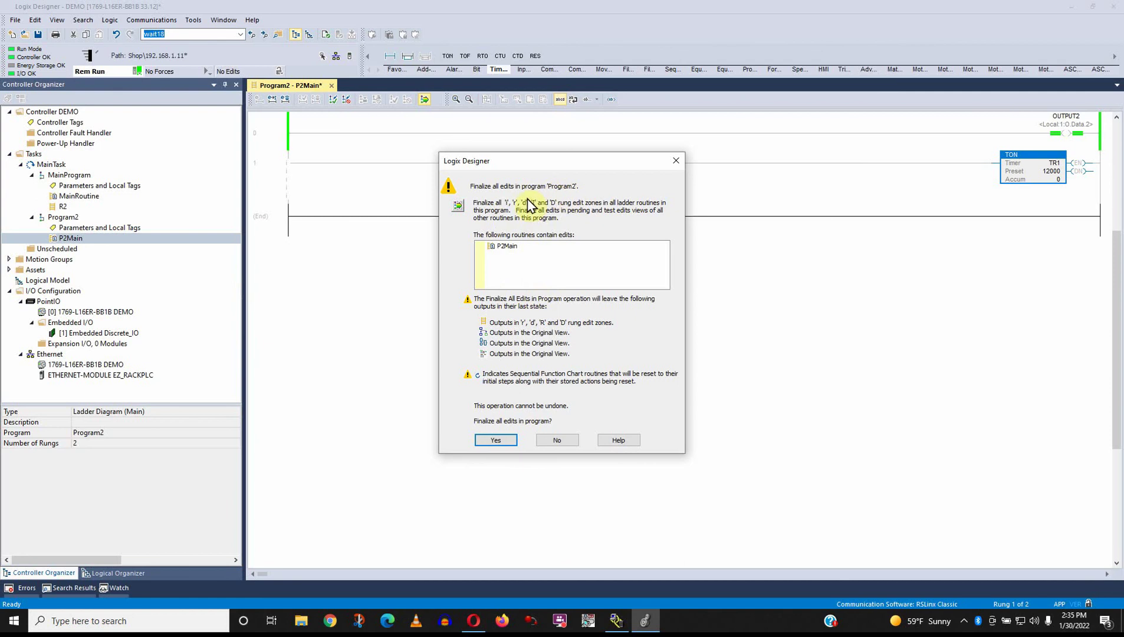
{"action": "left_click", "coordinate": [495, 439]}
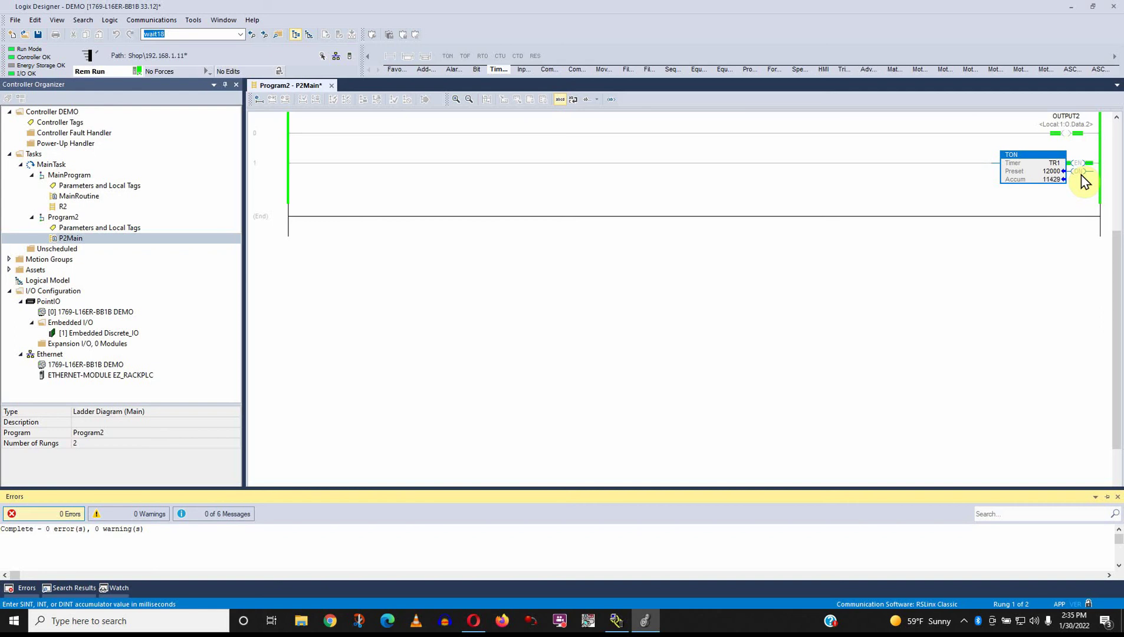
{"action": "left_click", "coordinate": [1045, 200]}
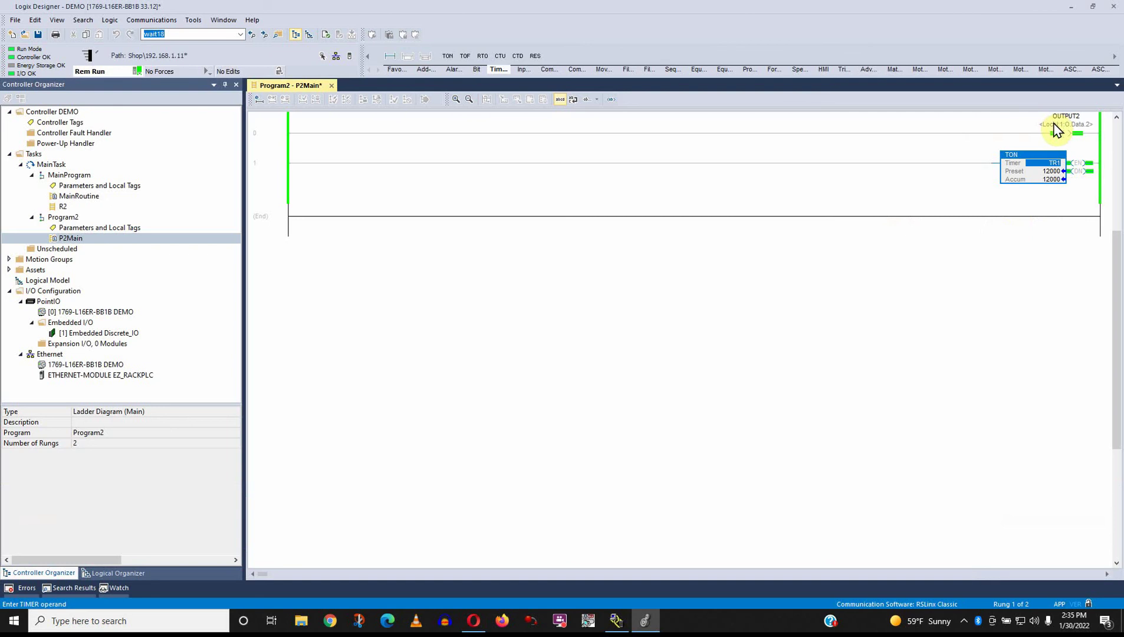
- Start editing rung 0 and add an Examine On contact addressed TR2.dn ahead of the OUTPUT2 coil
{"action": "left_click", "coordinate": [279, 139]}
{"action": "key", "text": "ctrl+v"}
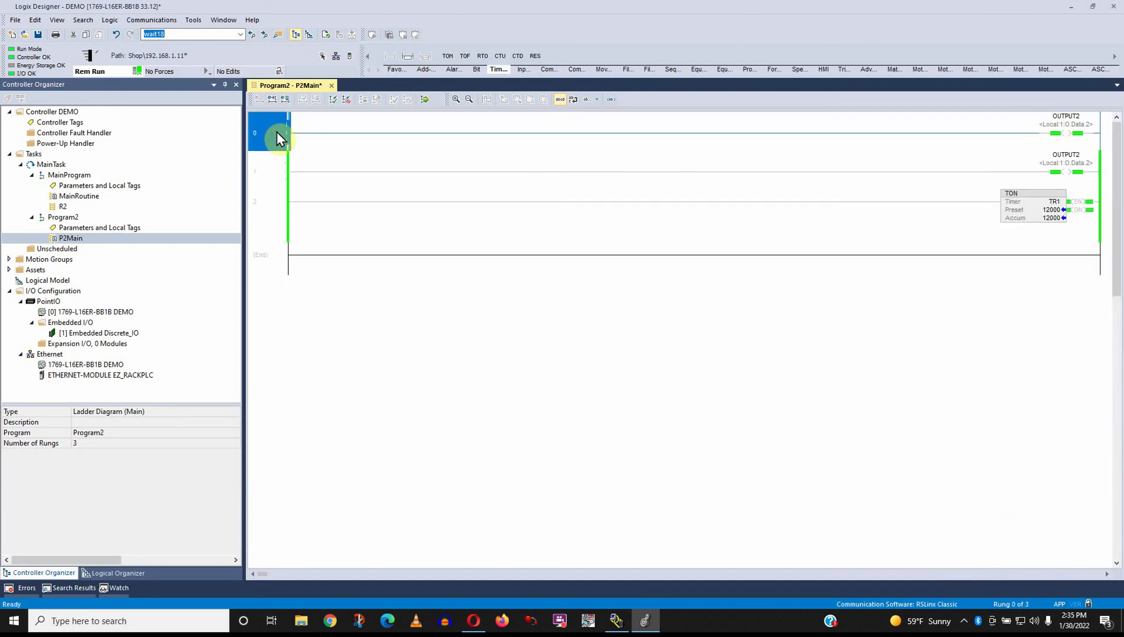
{"action": "left_click", "coordinate": [396, 69]}
{"action": "left_click_drag", "start_coordinate": [448, 56], "coordinate": [319, 133]}
{"action": "double_click", "coordinate": [314, 140]}
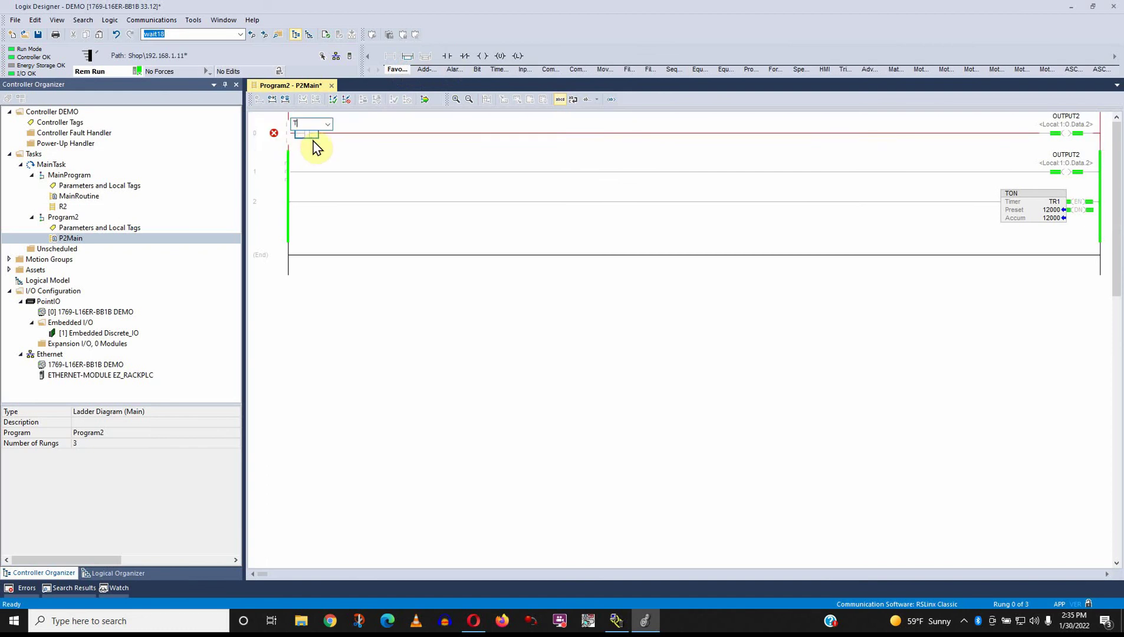
{"action": "type", "text": "TR2.dn"}
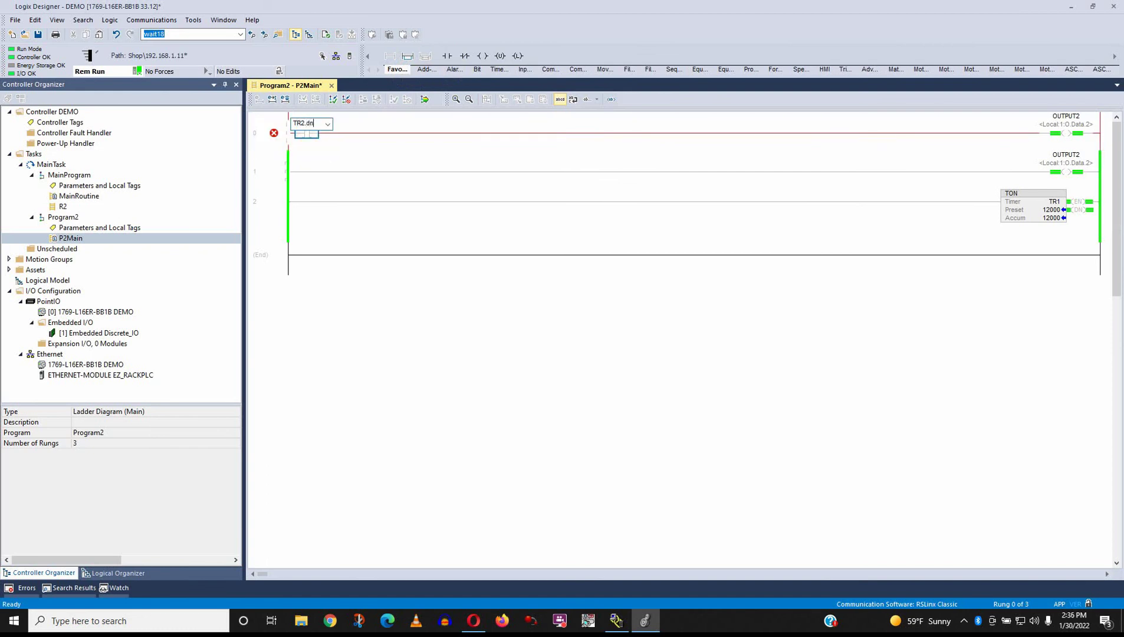
{"action": "key", "text": "Return"}
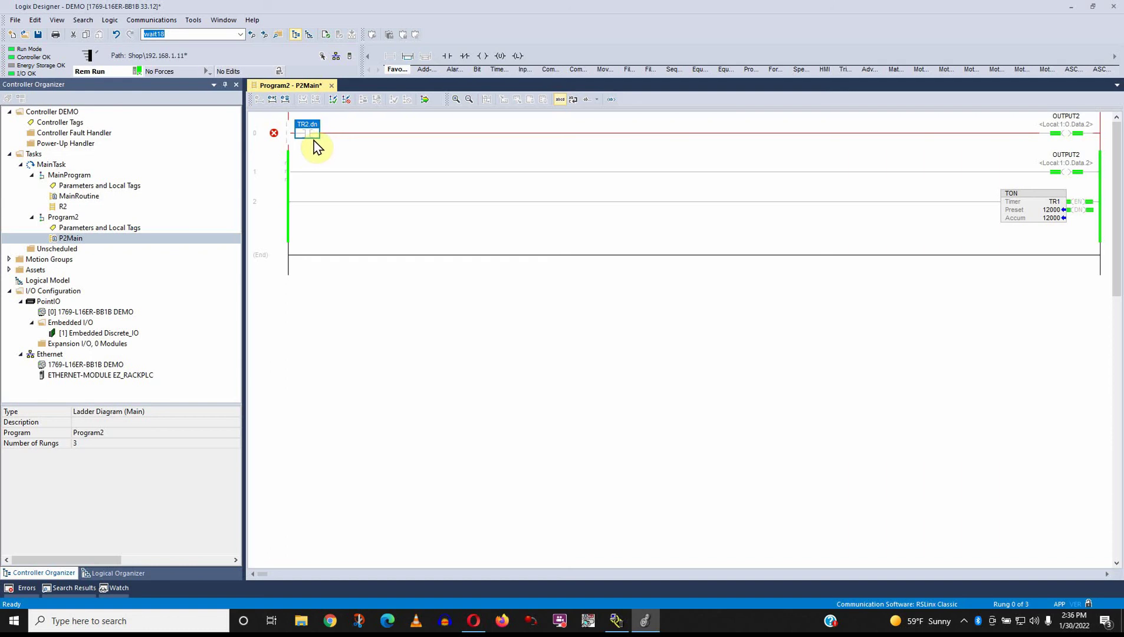
- Try to finalize all edits in Program2, and go to the rung 0 contact from its error entry
{"action": "left_click", "coordinate": [425, 99]}
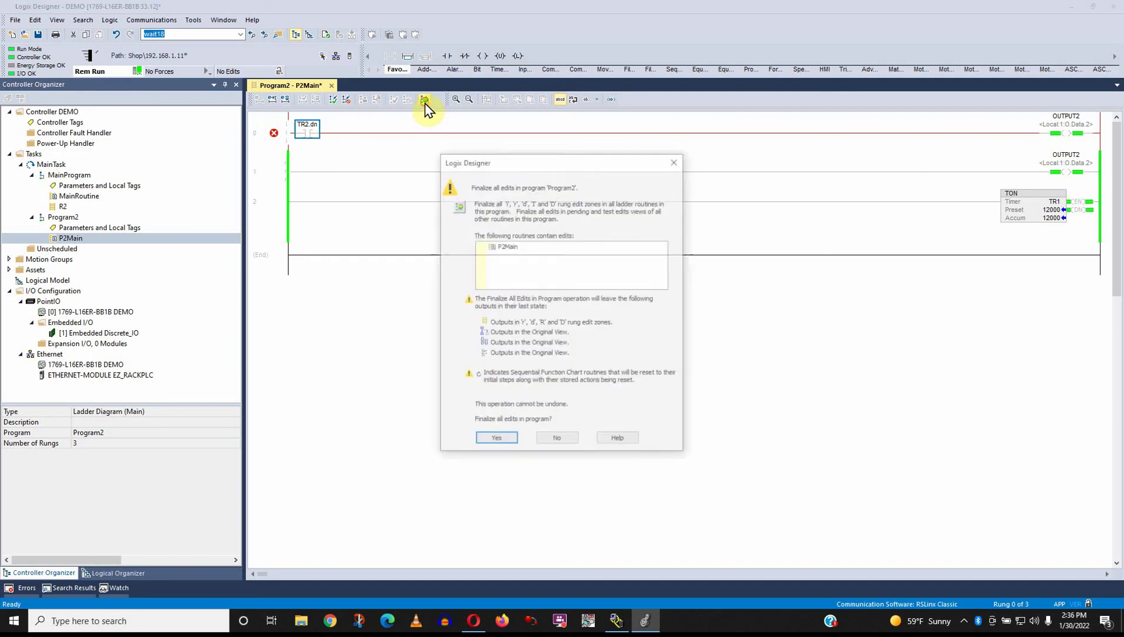
{"action": "left_click", "coordinate": [496, 441]}
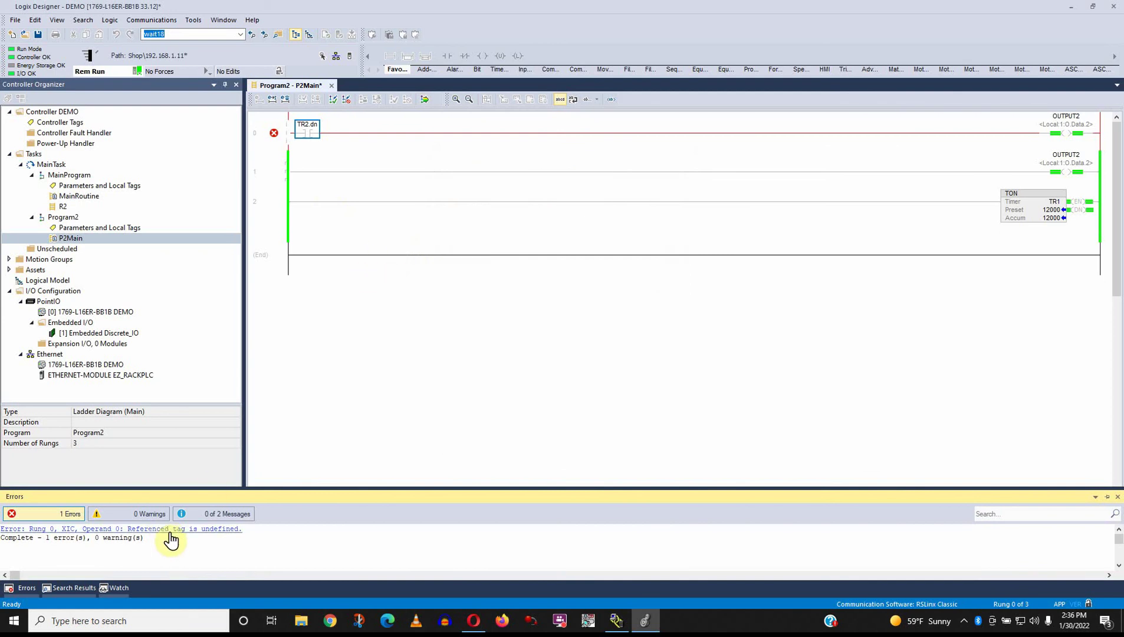
{"action": "double_click", "coordinate": [171, 529]}
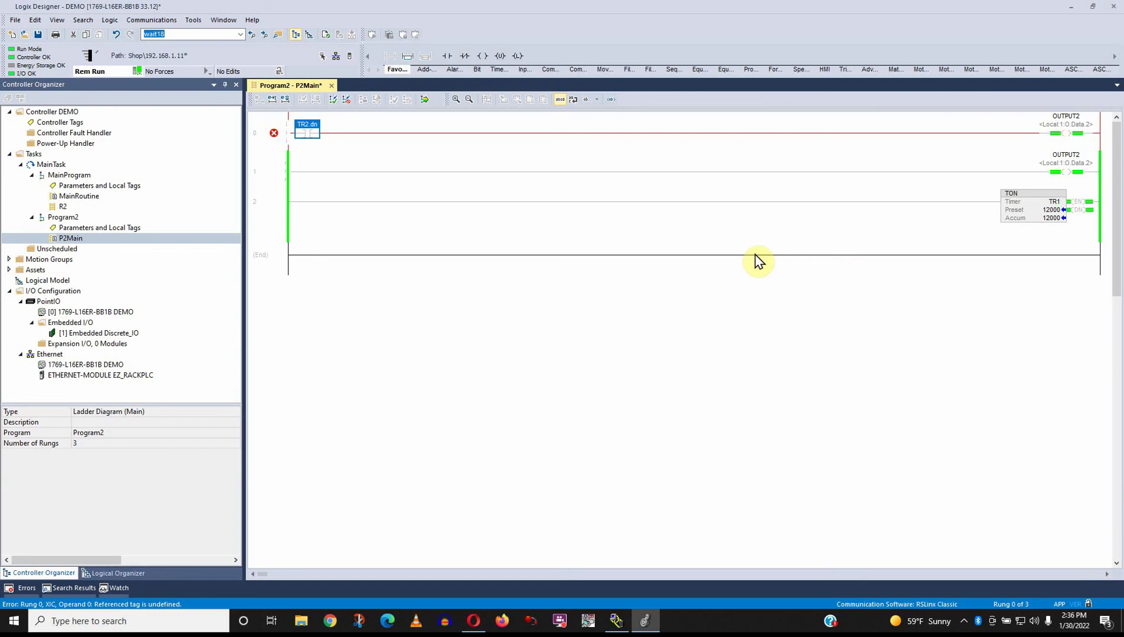
- Change the rung 0 contact's tag to TR1.DN and finalize all edits in Program2
{"action": "double_click", "coordinate": [305, 126]}
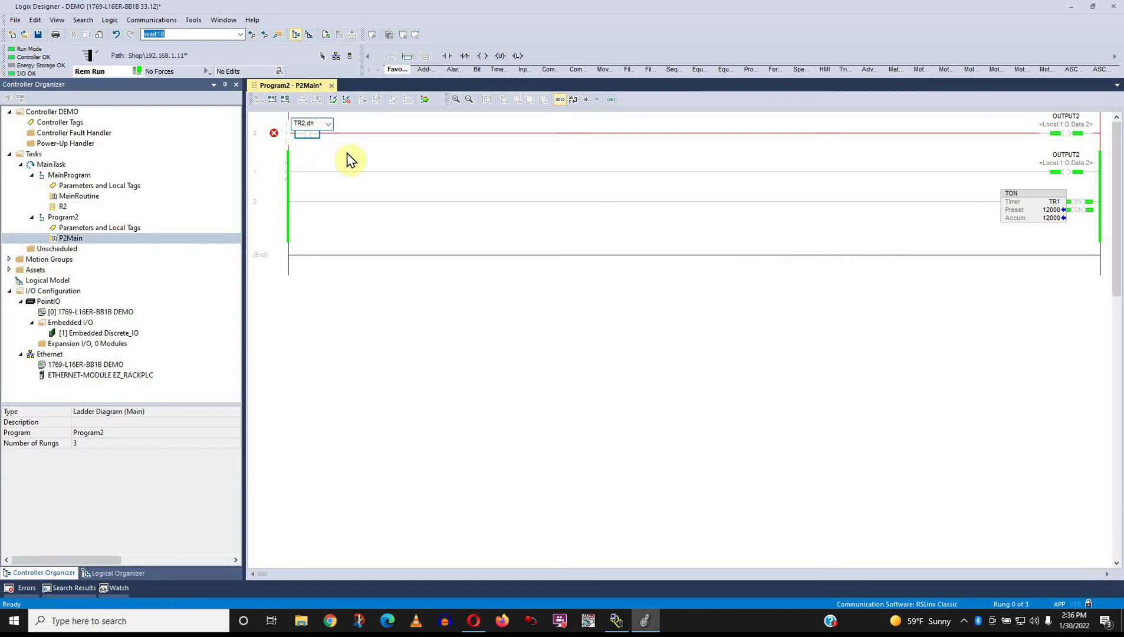
{"action": "key", "text": "BackSpace"}
{"action": "type", "text": "1"}
{"action": "key", "text": "Return"}
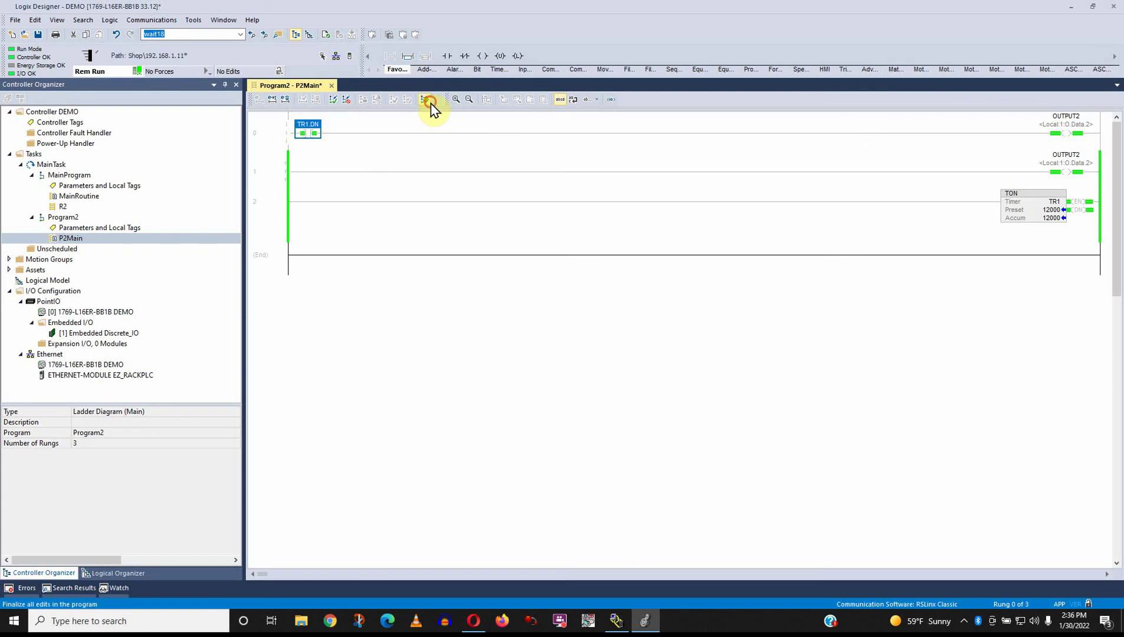
{"action": "left_click", "coordinate": [430, 103]}
{"action": "left_click", "coordinate": [493, 442]}
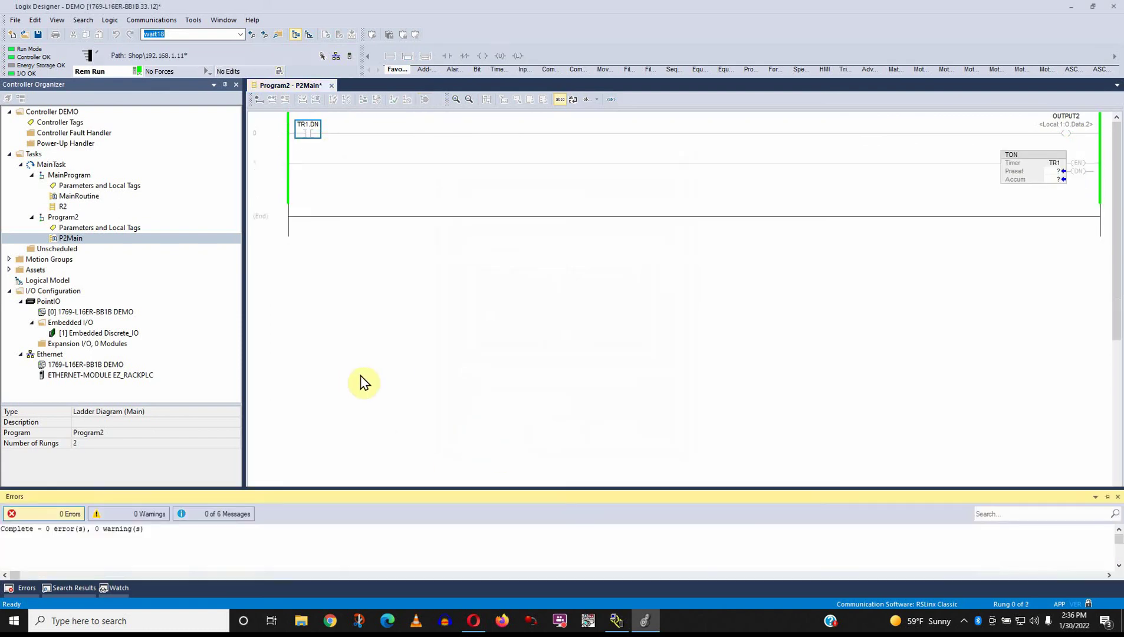
{"action": "left_click", "coordinate": [345, 276]}
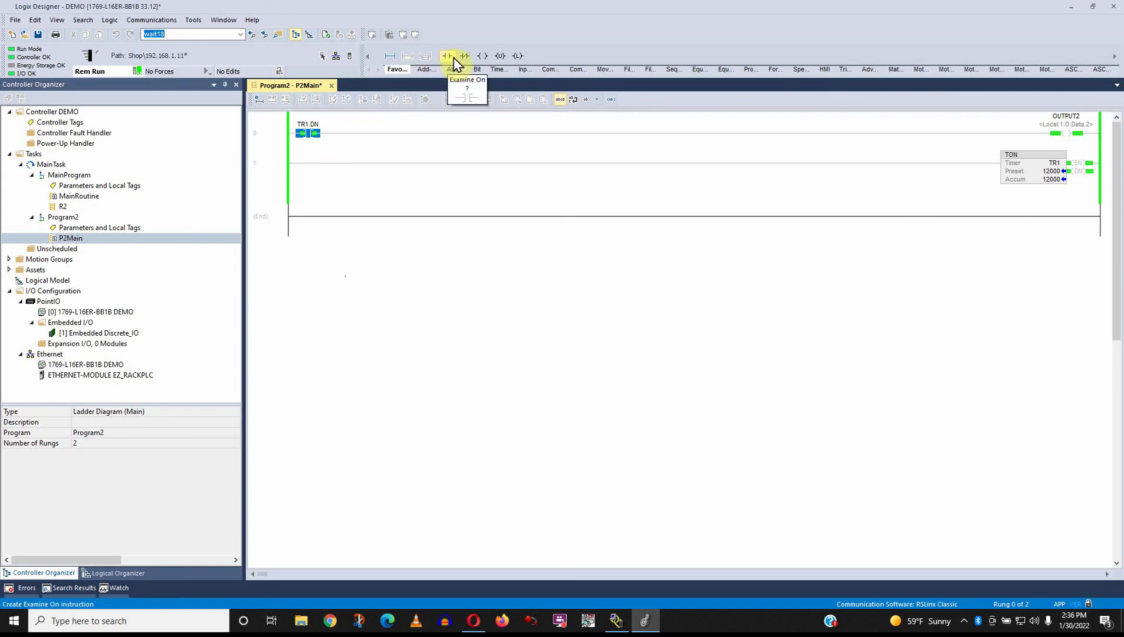
- Start editing the timer rung and add an Examine Off contact named RESTART ahead of the TON instruction
{"action": "mouse_move", "coordinate": [466, 57]}
{"action": "left_mouse_down"}
{"action": "mouse_move", "coordinate": [478, 67]}
{"action": "mouse_move", "coordinate": [463, 58]}
{"action": "left_mouse_up"}
{"action": "double_click", "coordinate": [276, 164]}
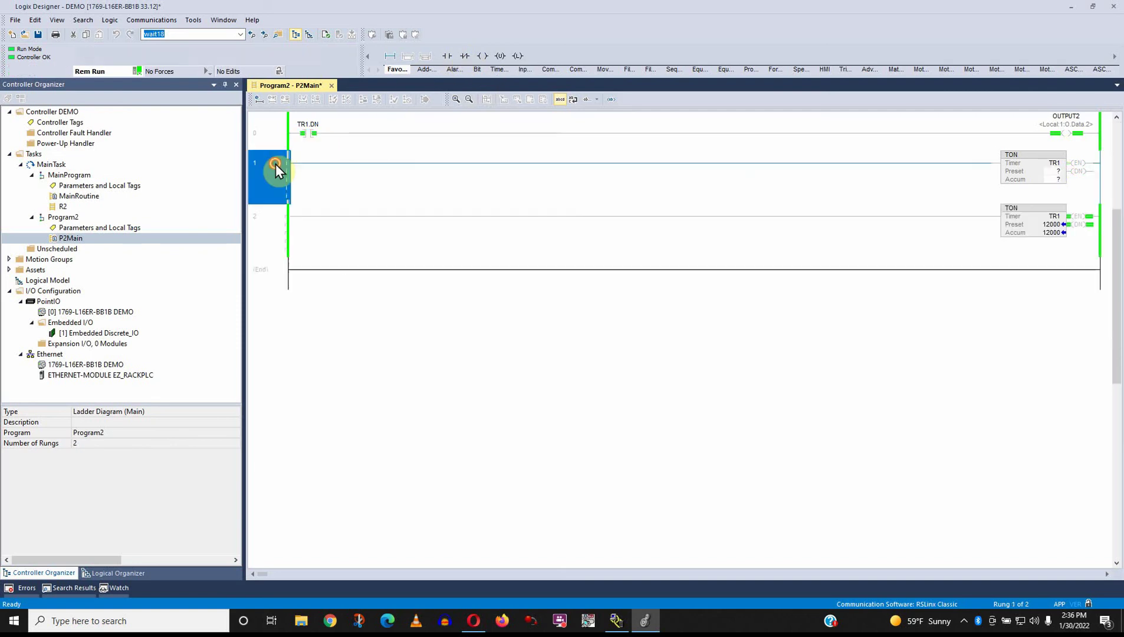
{"action": "left_click_drag", "start_coordinate": [464, 57], "coordinate": [306, 162]}
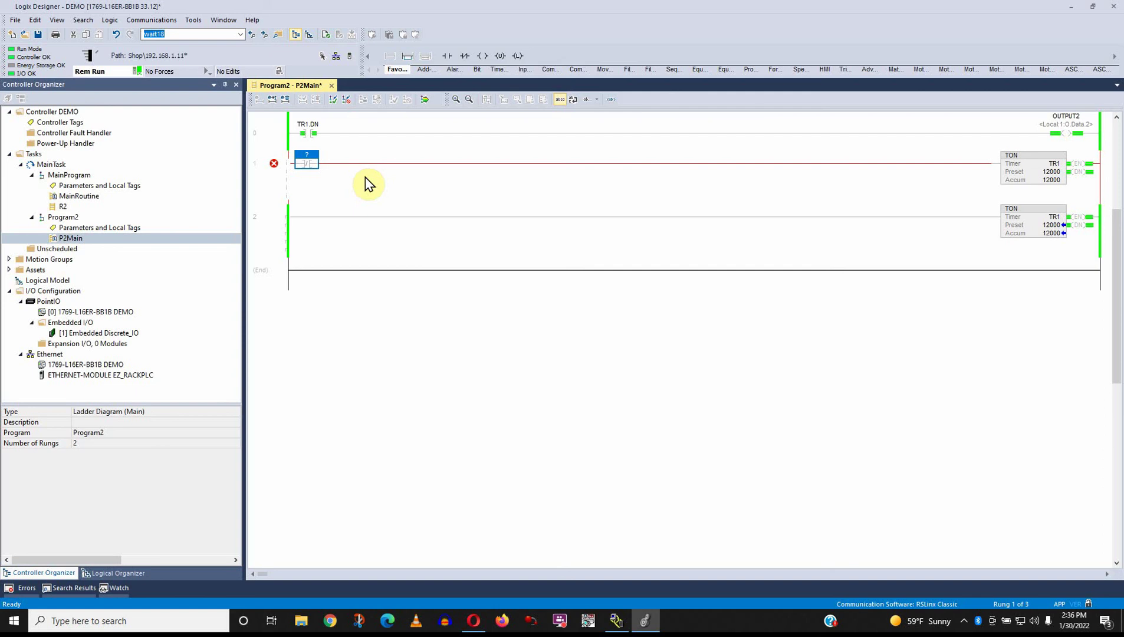
{"action": "type", "text": "RESTART"}
{"action": "key", "text": "Return"}
- Create RESTART as a BOOL tag in the DEMO controller scope and finalize all edits in Program2
{"action": "right_click", "coordinate": [322, 158]}
{"action": "left_click", "coordinate": [347, 163]}
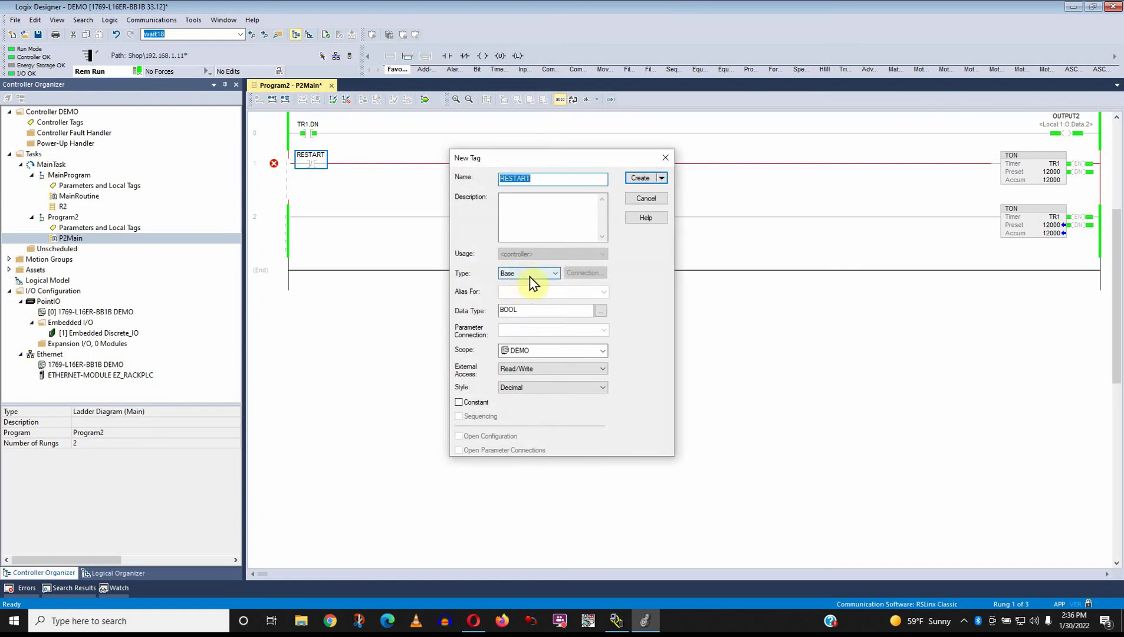
{"action": "left_click", "coordinate": [640, 178]}
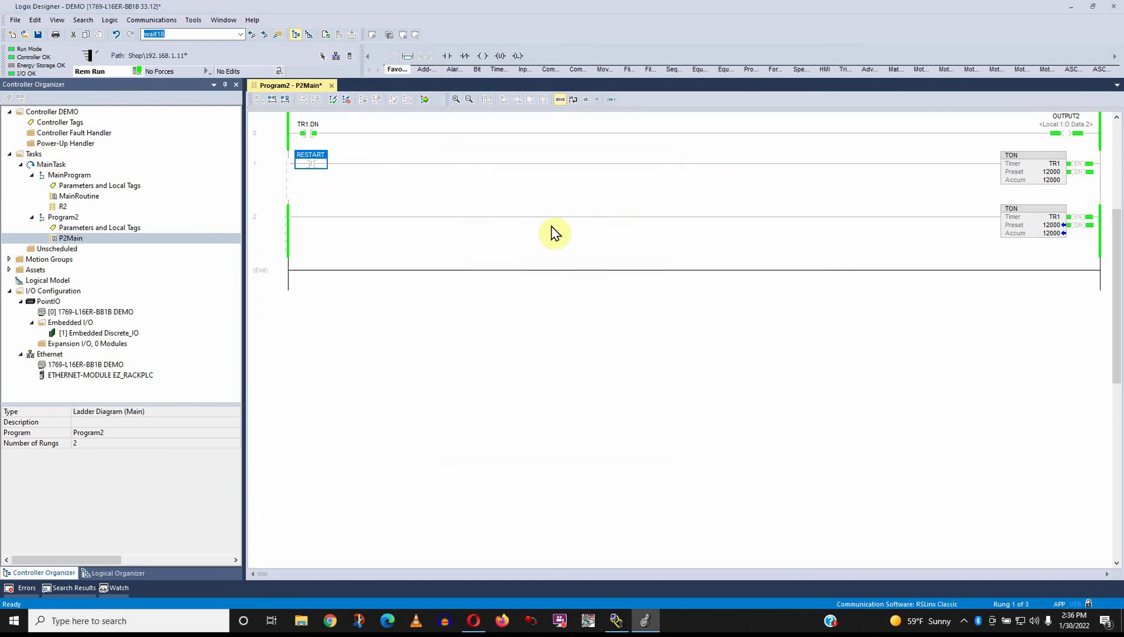
{"action": "left_click", "coordinate": [425, 101]}
{"action": "left_click", "coordinate": [495, 440]}
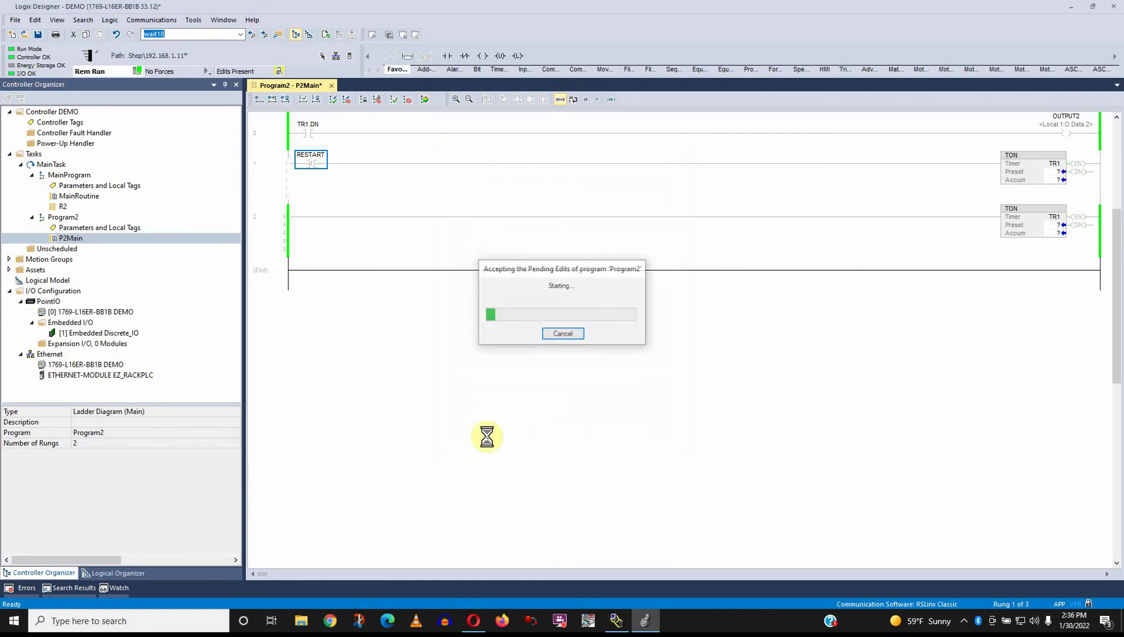
- Toggle the RESTART bit on and back off to reset and restart the TR1 timer
{"action": "right_click", "coordinate": [313, 167]}
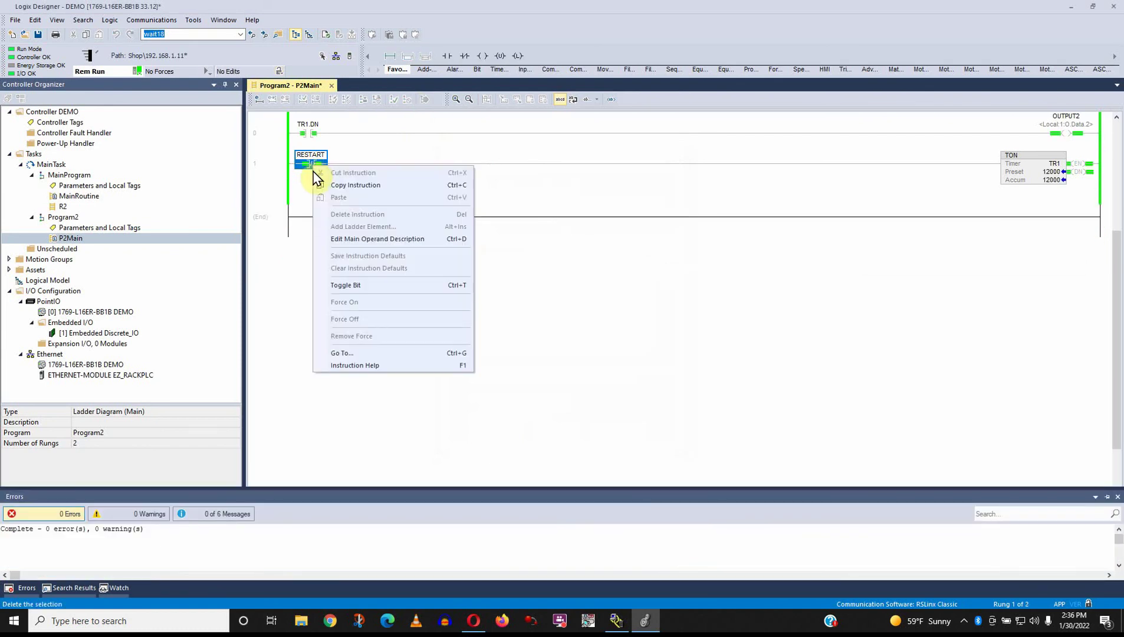
{"action": "left_click", "coordinate": [348, 285]}
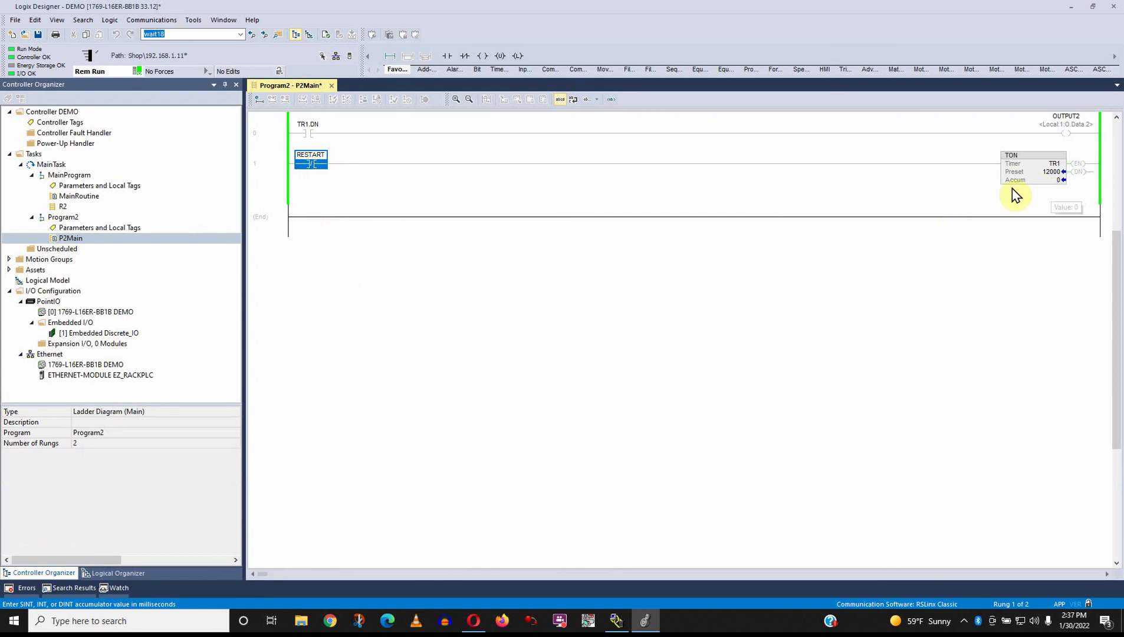
{"action": "right_click", "coordinate": [312, 164]}
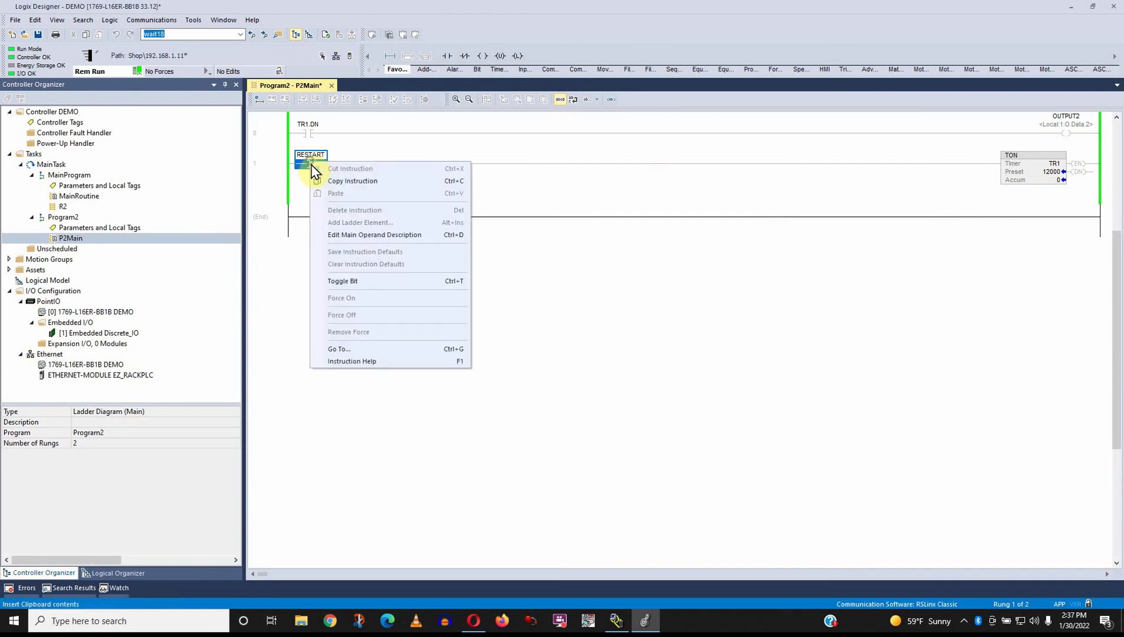
{"action": "left_click", "coordinate": [343, 282]}
{"action": "key", "text": "Up"}
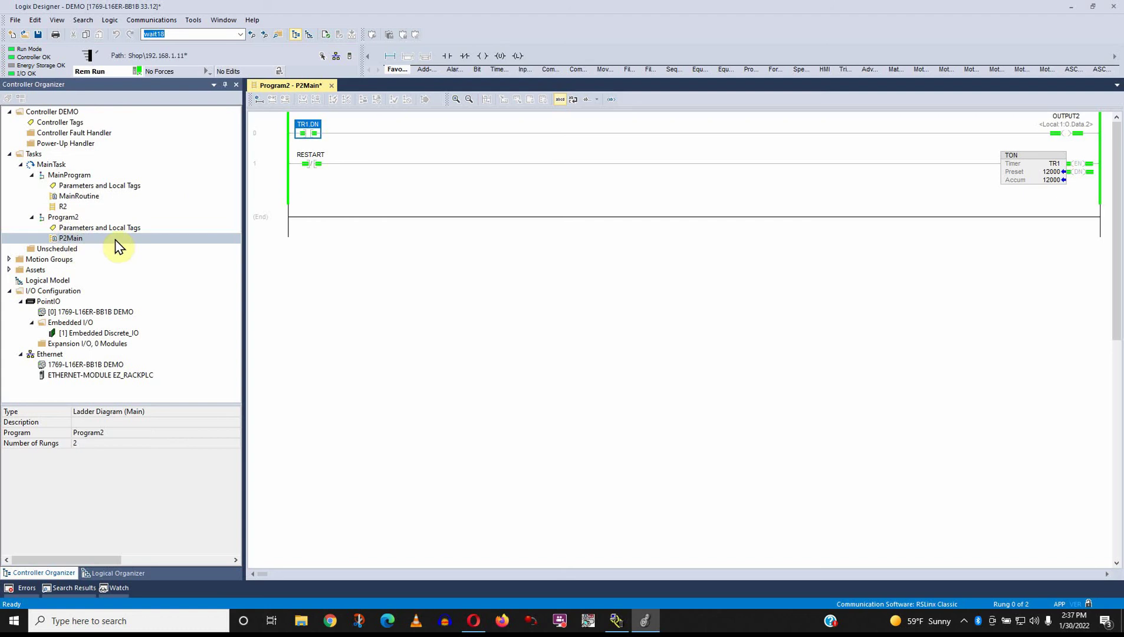
- Open MainProgram's R2 routine and add a new rung 1 with an Examine On contact named NOTHING
{"action": "double_click", "coordinate": [62, 207]}
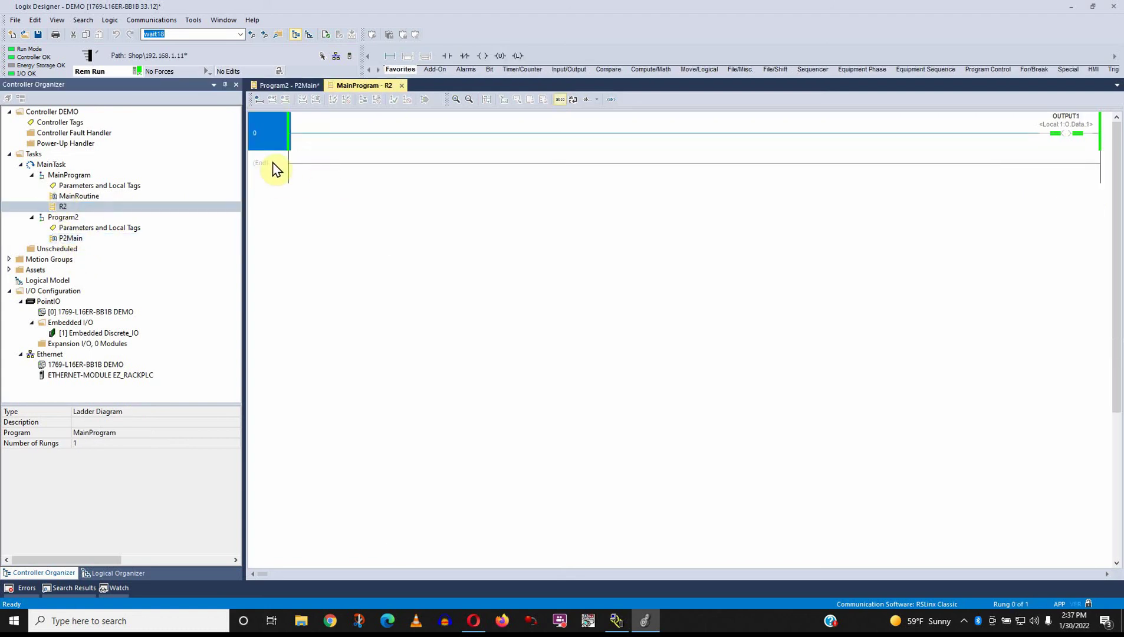
{"action": "double_click", "coordinate": [272, 162]}
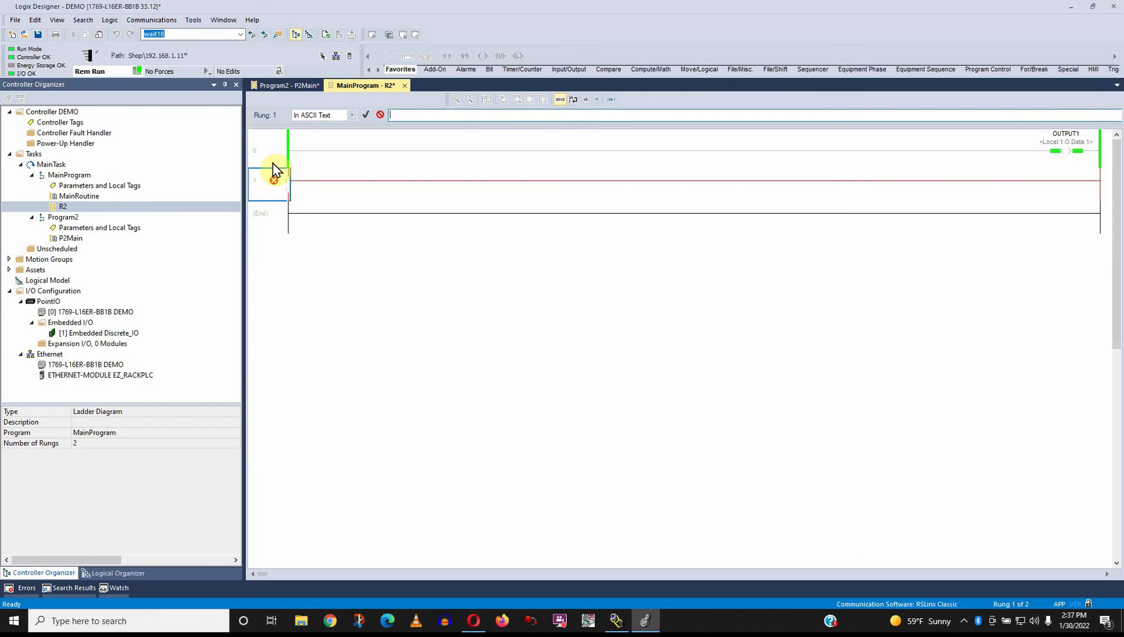
{"action": "left_click", "coordinate": [273, 164]}
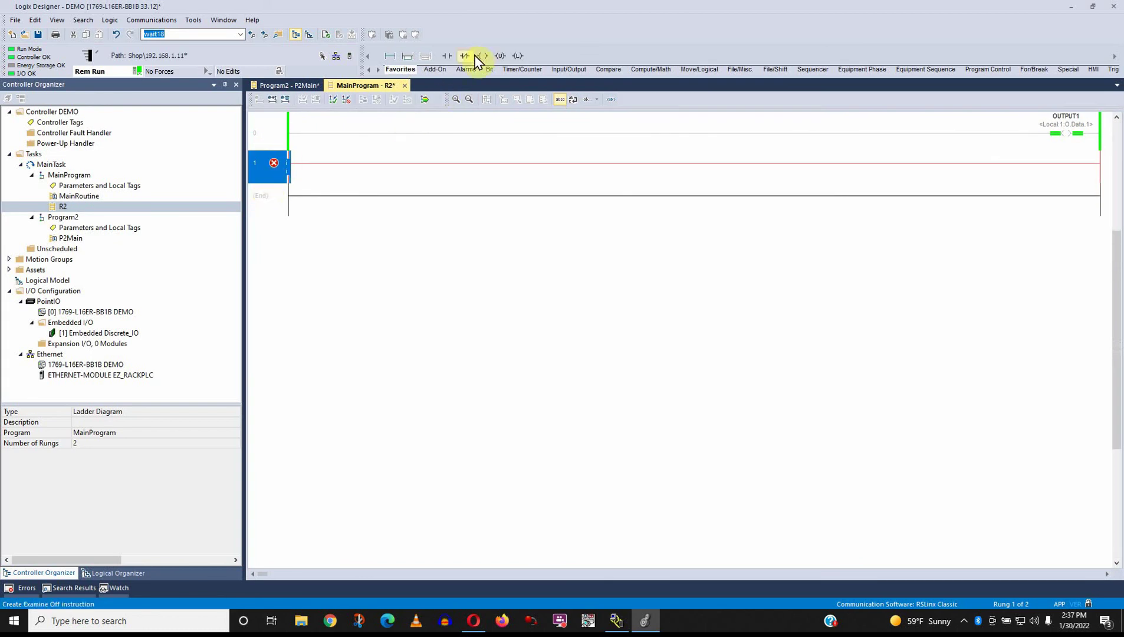
{"action": "left_click_drag", "start_coordinate": [449, 56], "coordinate": [322, 171]}
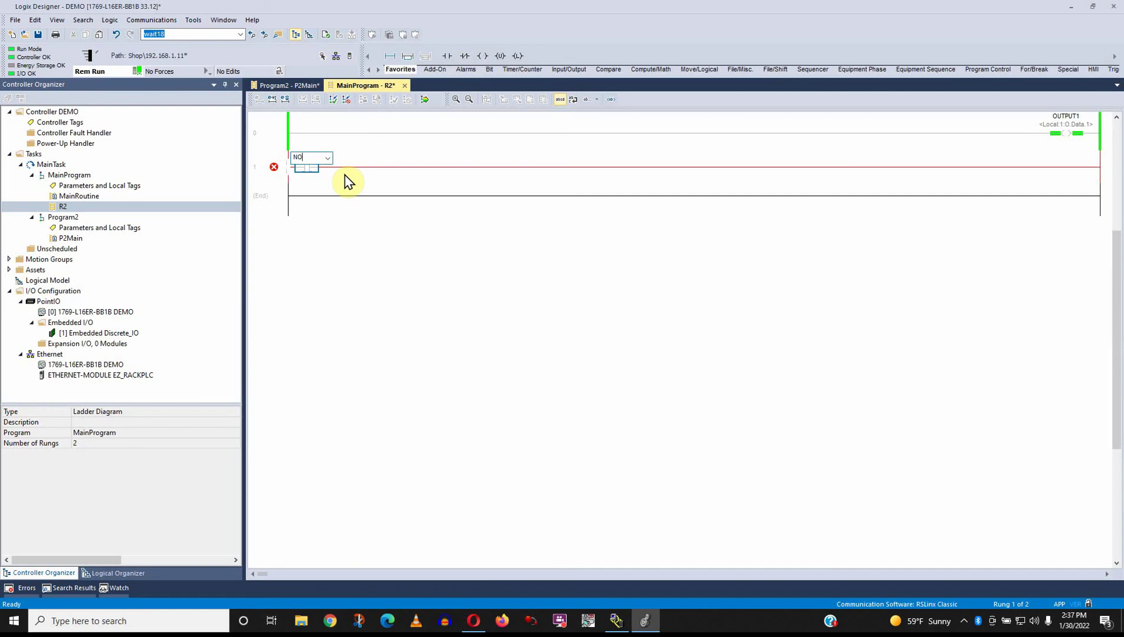
{"action": "type", "text": "THING"}
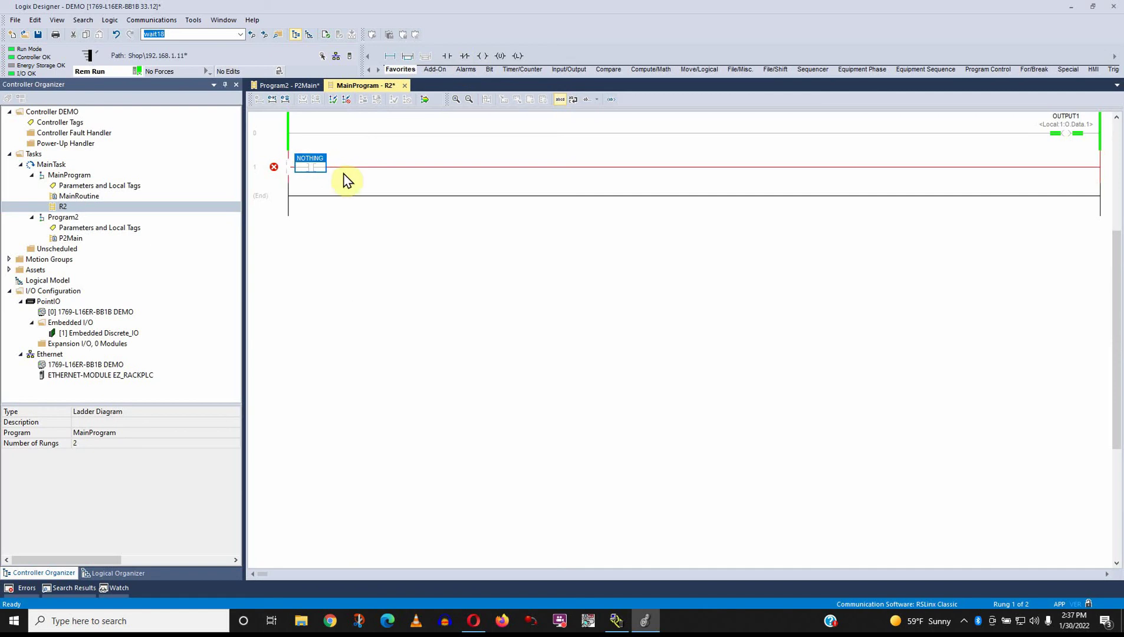
- Create NOTHING as a BOOL base tag in the DEMO controller scope
{"action": "right_click", "coordinate": [316, 155]}
{"action": "left_click", "coordinate": [330, 155]}
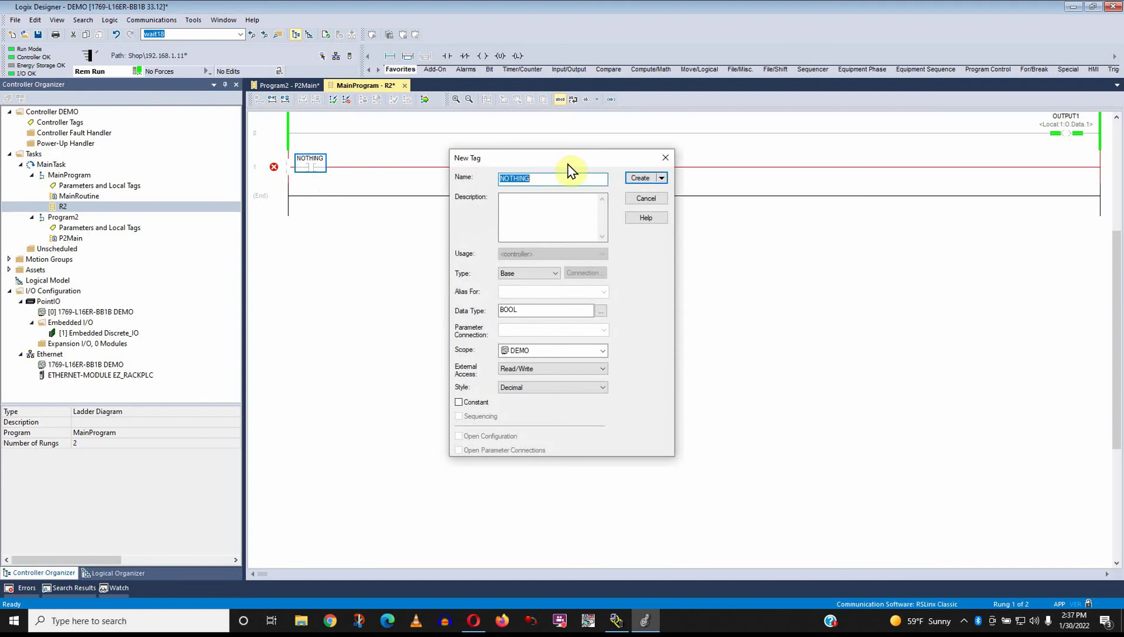
{"action": "left_click", "coordinate": [640, 178]}
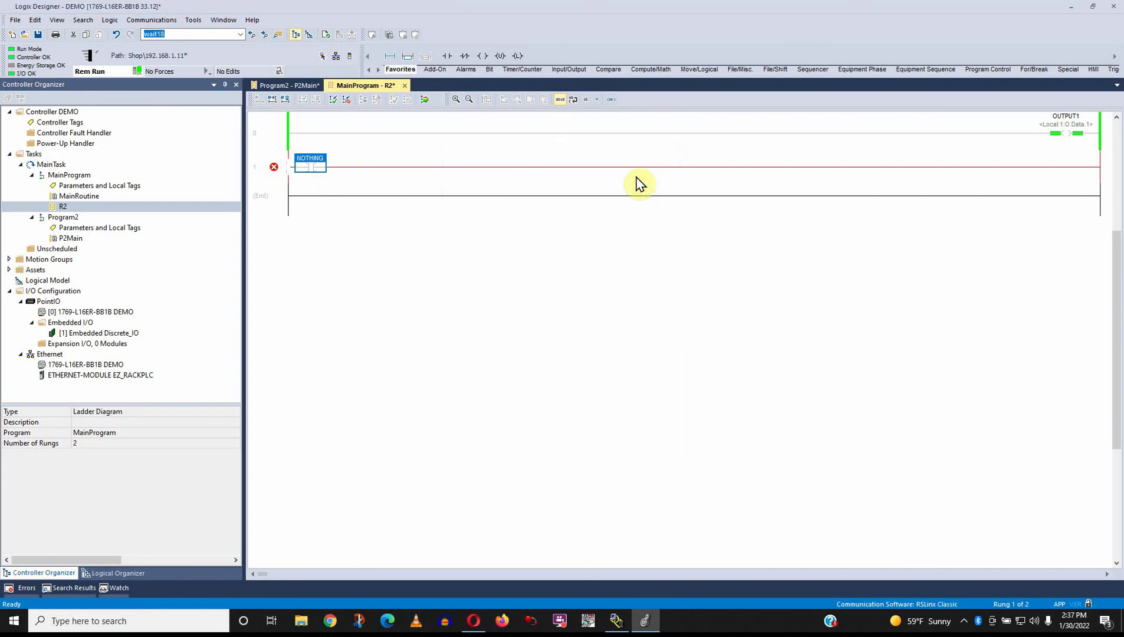
- Add an Output Energize coil named NO_OUT to rung 1 of the R2 routine
{"action": "left_click_drag", "start_coordinate": [483, 56], "coordinate": [347, 168]}
{"action": "type", "text": "N"}
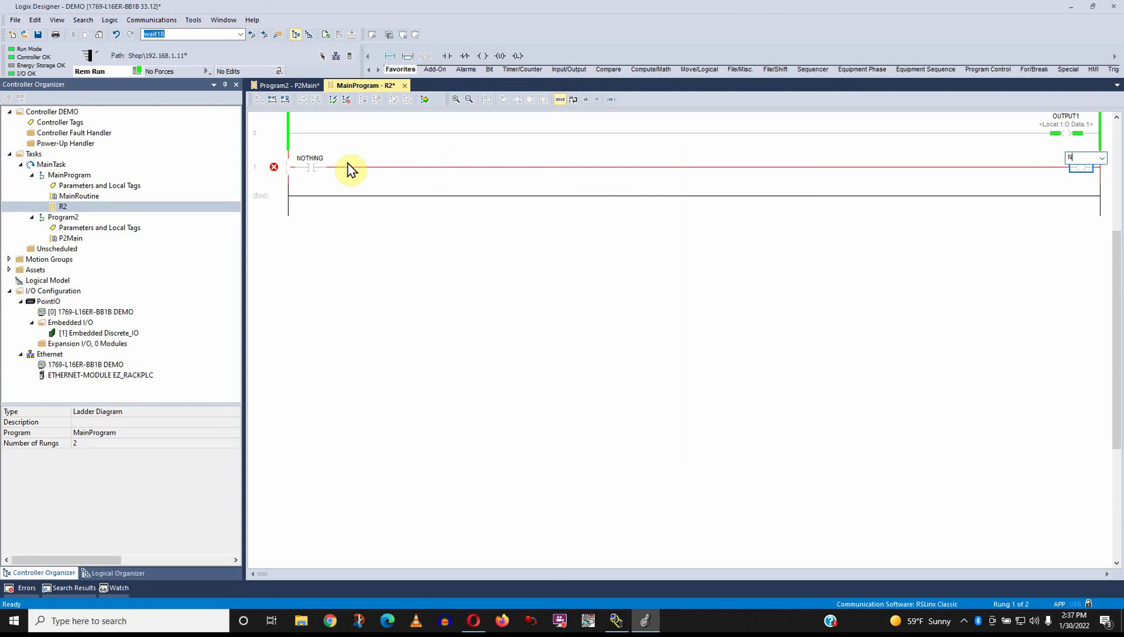
{"action": "type", "text": "O_OUT"}
{"action": "key", "text": "Return"}
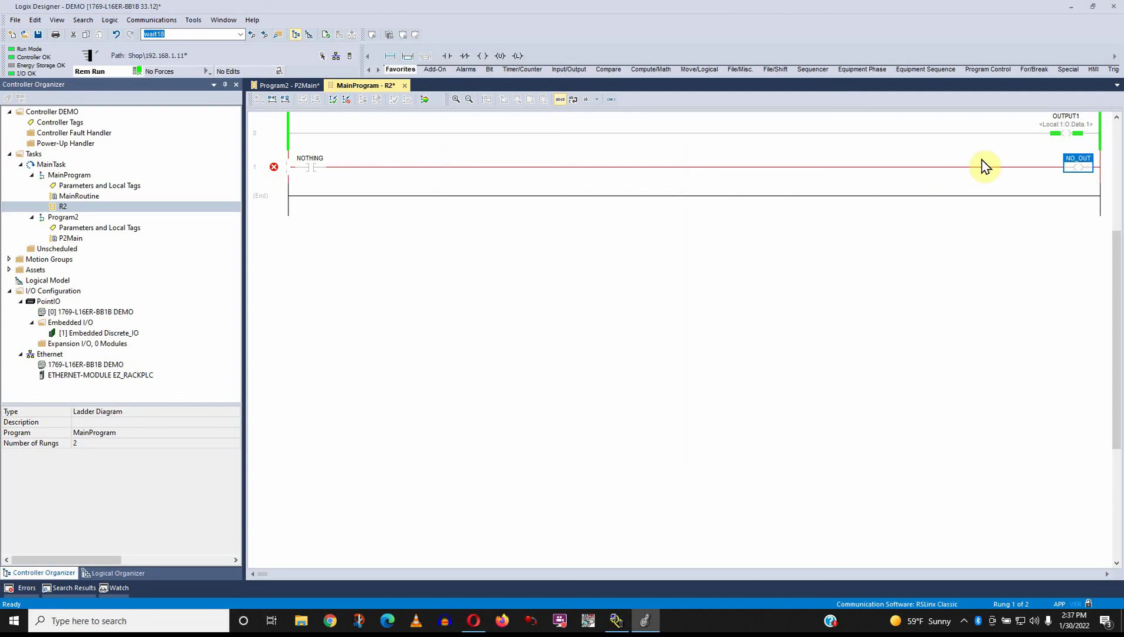
- Create NO_OUT as a BOOL base tag in the DEMO controller scope
{"action": "right_click", "coordinate": [1074, 163]}
{"action": "left_click", "coordinate": [1068, 165]}
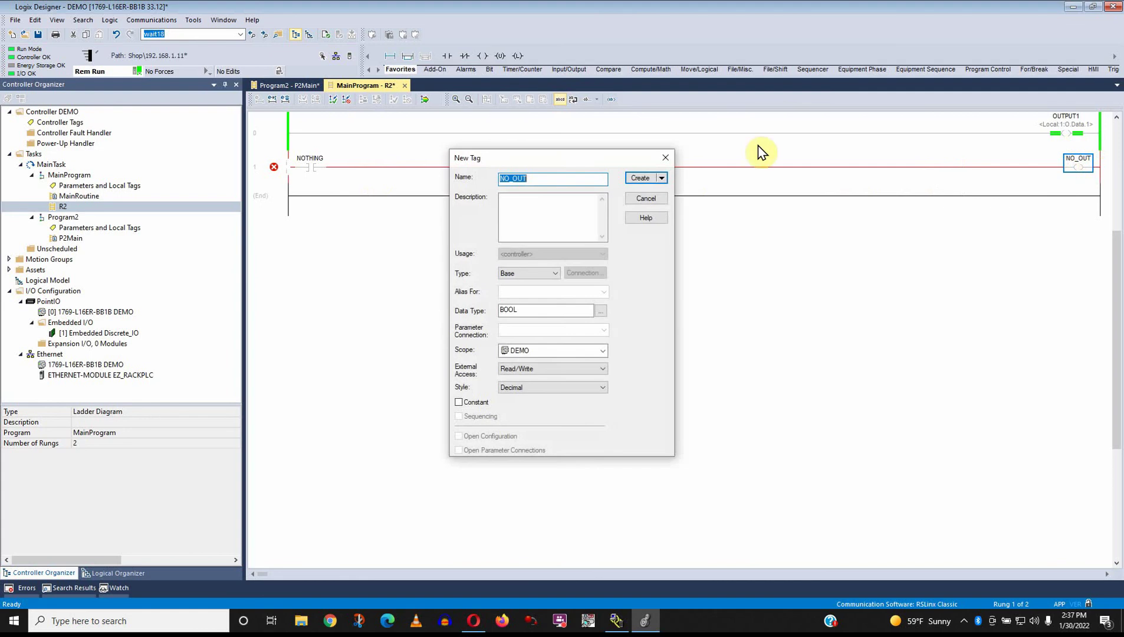
{"action": "left_click", "coordinate": [550, 352]}
{"action": "left_click", "coordinate": [550, 354]}
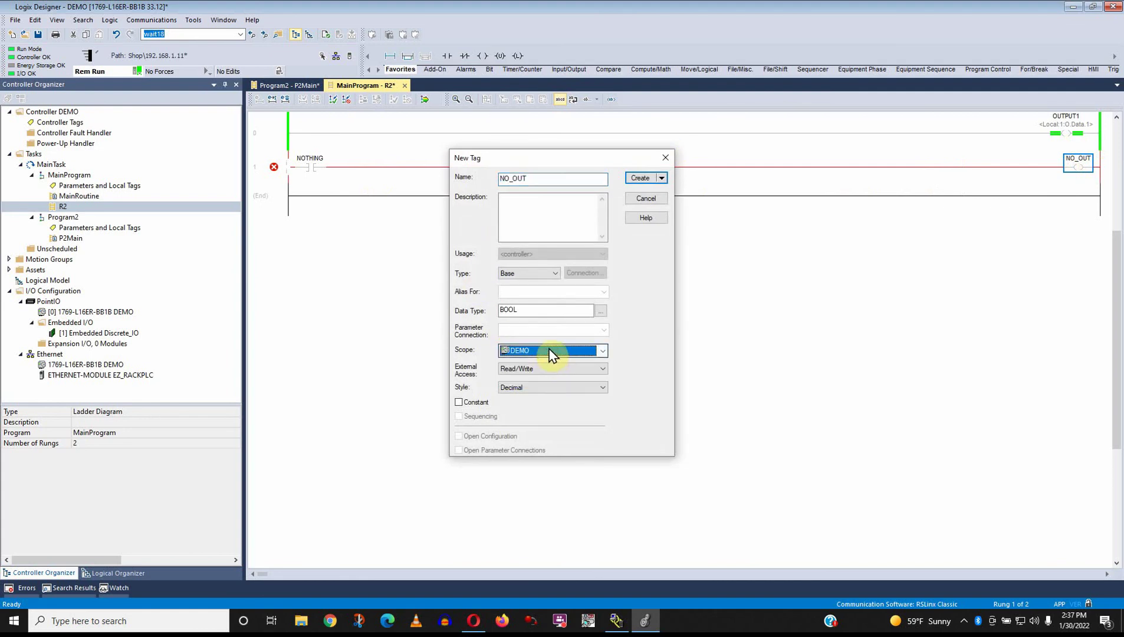
{"action": "left_click", "coordinate": [638, 179]}
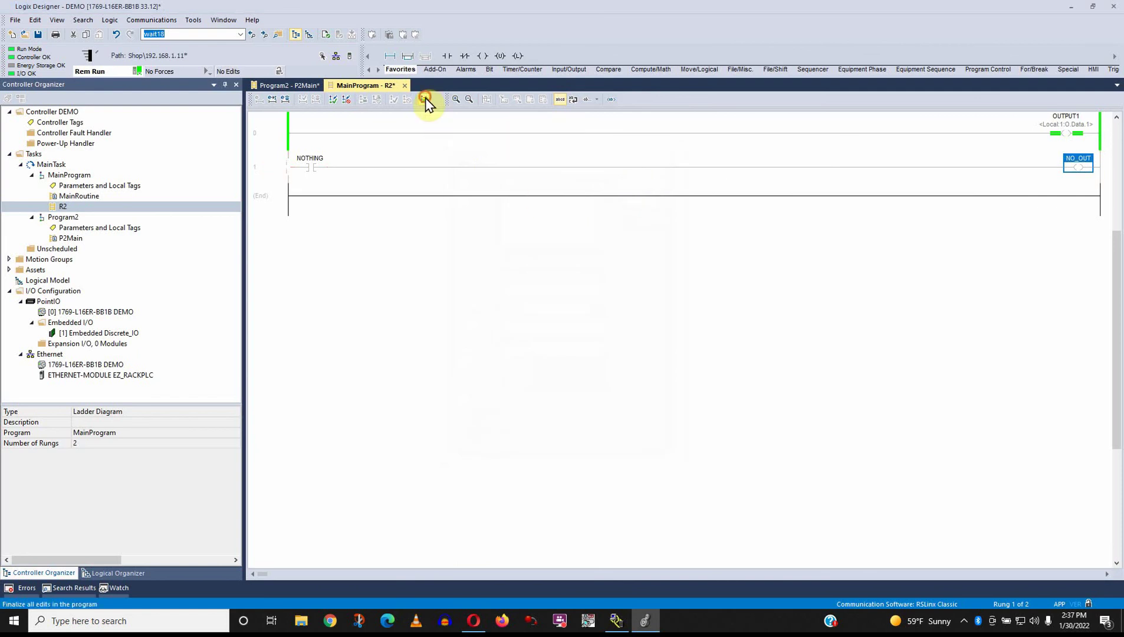
- Finalize all edits in MainProgram and toggle the NOTHING bit on
{"action": "left_click", "coordinate": [425, 99]}
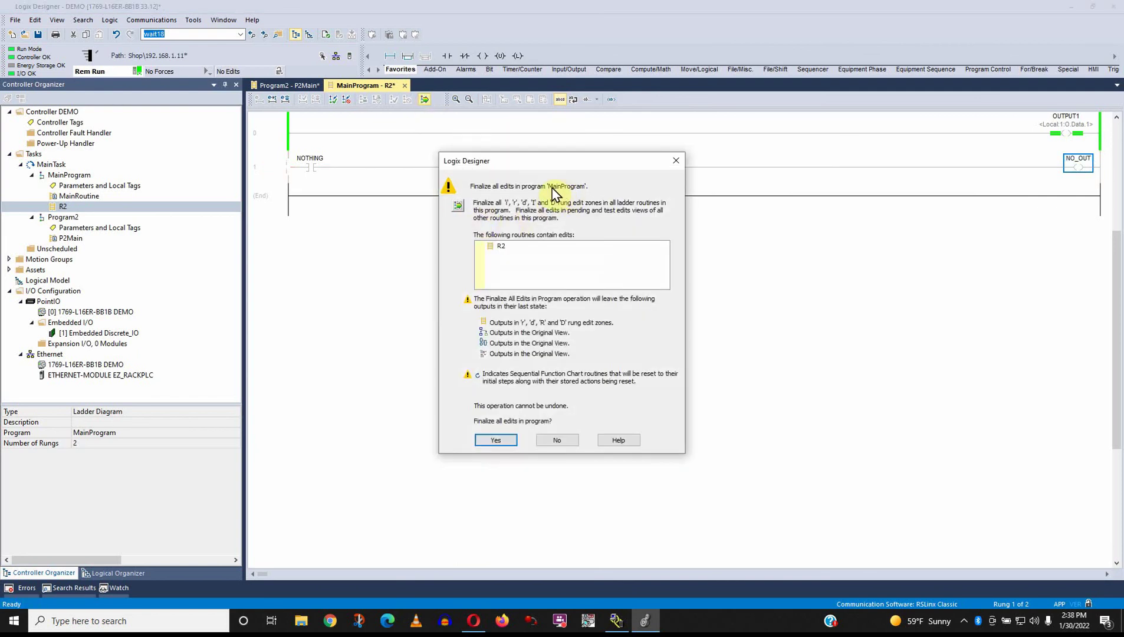
{"action": "left_click", "coordinate": [508, 440]}
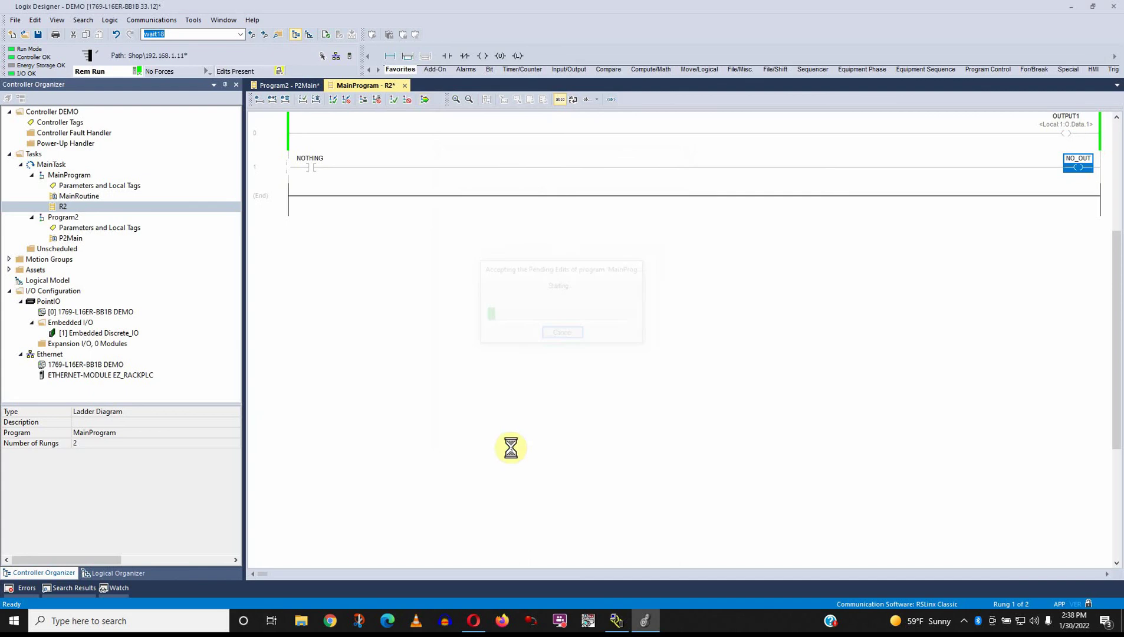
{"action": "right_click", "coordinate": [312, 170]}
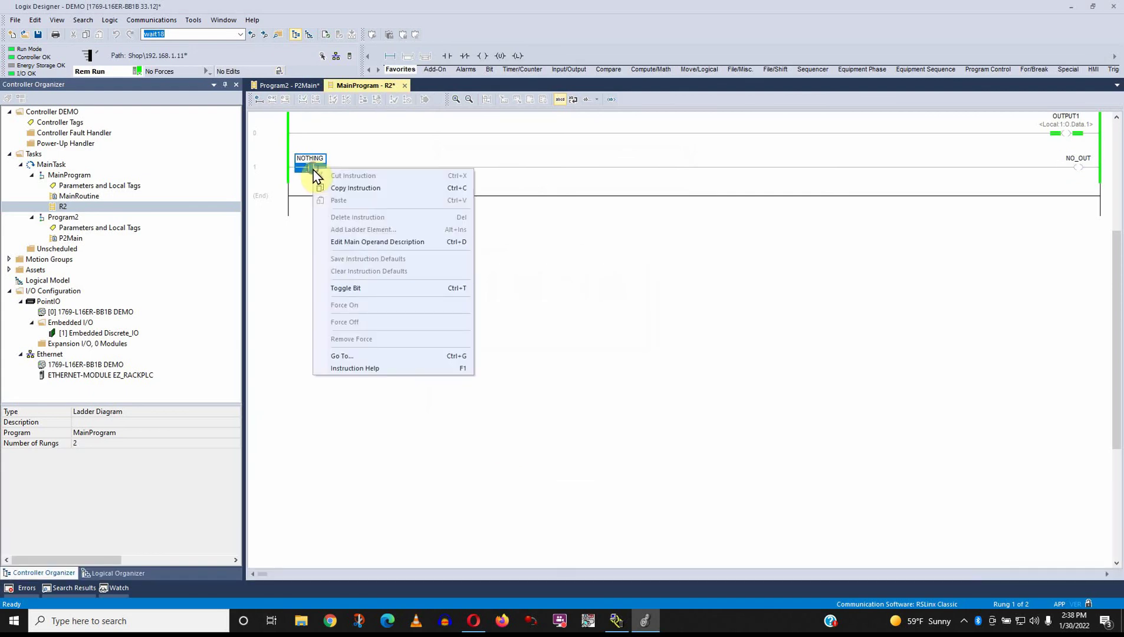
{"action": "left_click", "coordinate": [346, 288]}
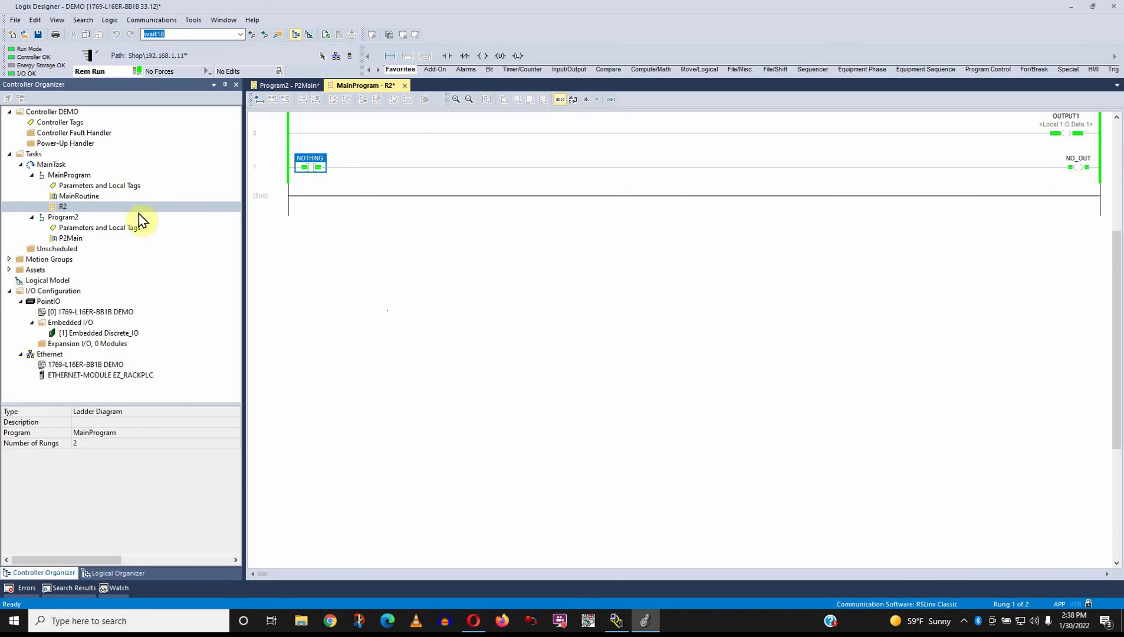
- Open the DEMO controller tags and try to set the NO_OUT value to 0
{"action": "double_click", "coordinate": [66, 124]}
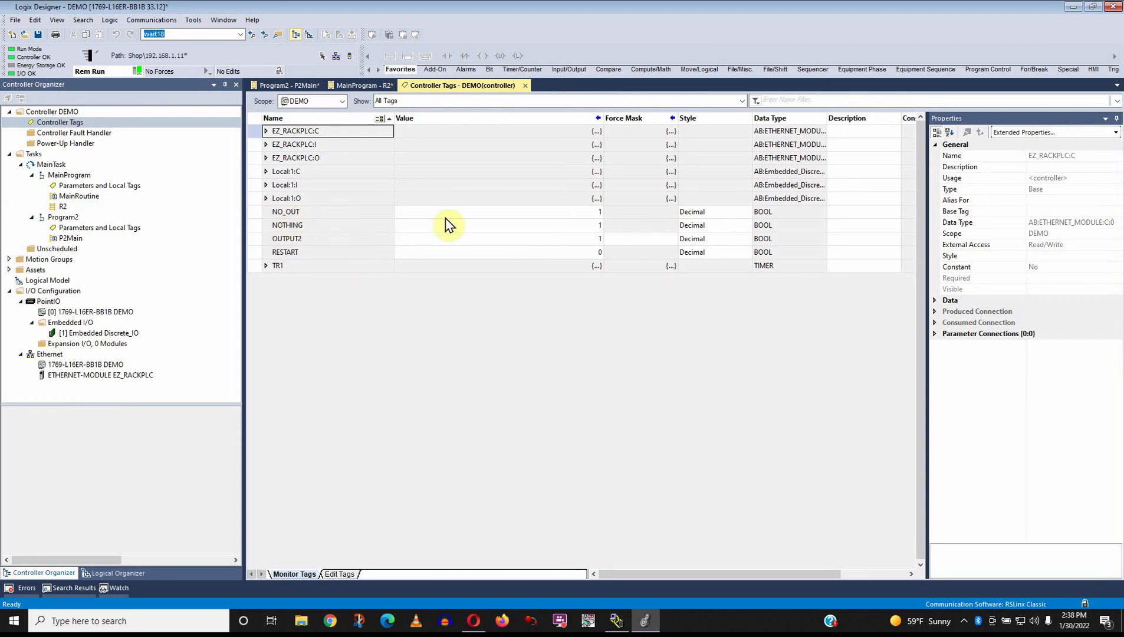
{"action": "left_click", "coordinate": [592, 211]}
{"action": "left_click", "coordinate": [593, 211]}
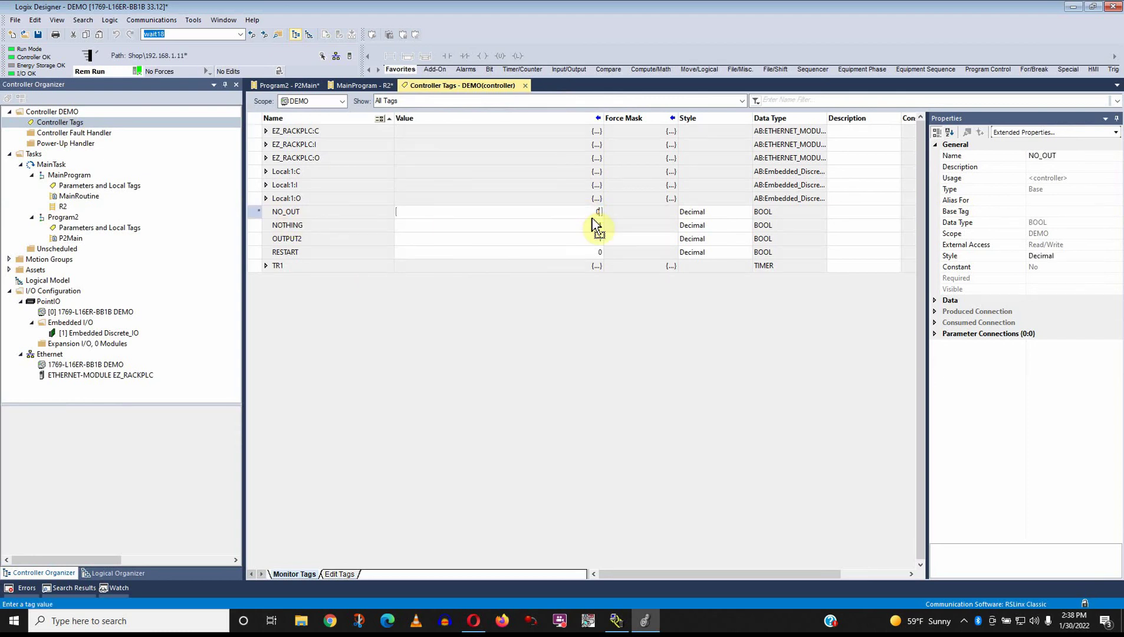
{"action": "type", "text": "1"}
{"action": "key", "text": "Return"}
{"action": "left_click", "coordinate": [596, 215]}
{"action": "type", "text": "0"}
{"action": "key", "text": "Return"}
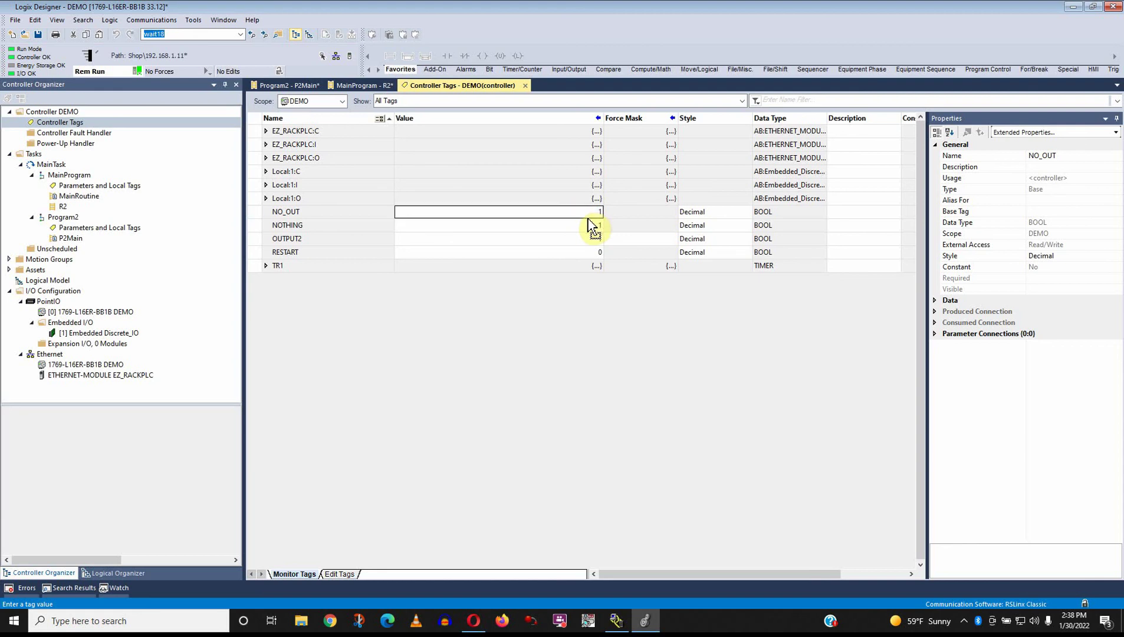
{"action": "left_click", "coordinate": [581, 212]}
{"action": "type", "text": "0"}
{"action": "key", "text": "Return"}
- Set the NOTHING tag's value to 0 and check rung 1 in MainProgram's R2 routine
{"action": "left_click", "coordinate": [574, 227]}
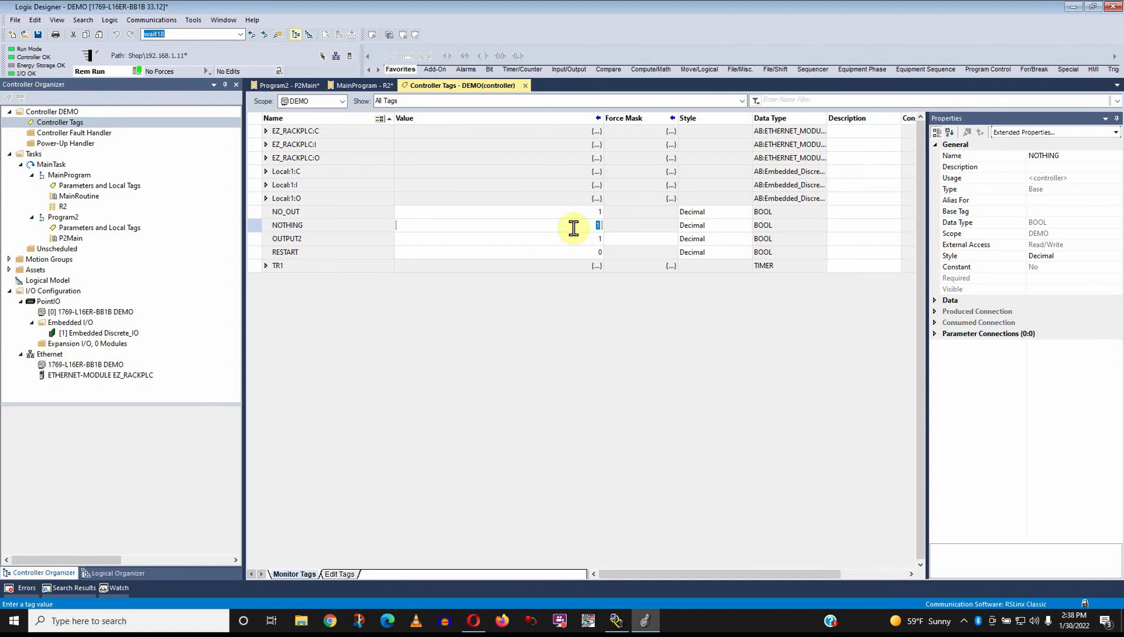
{"action": "key", "text": "Return"}
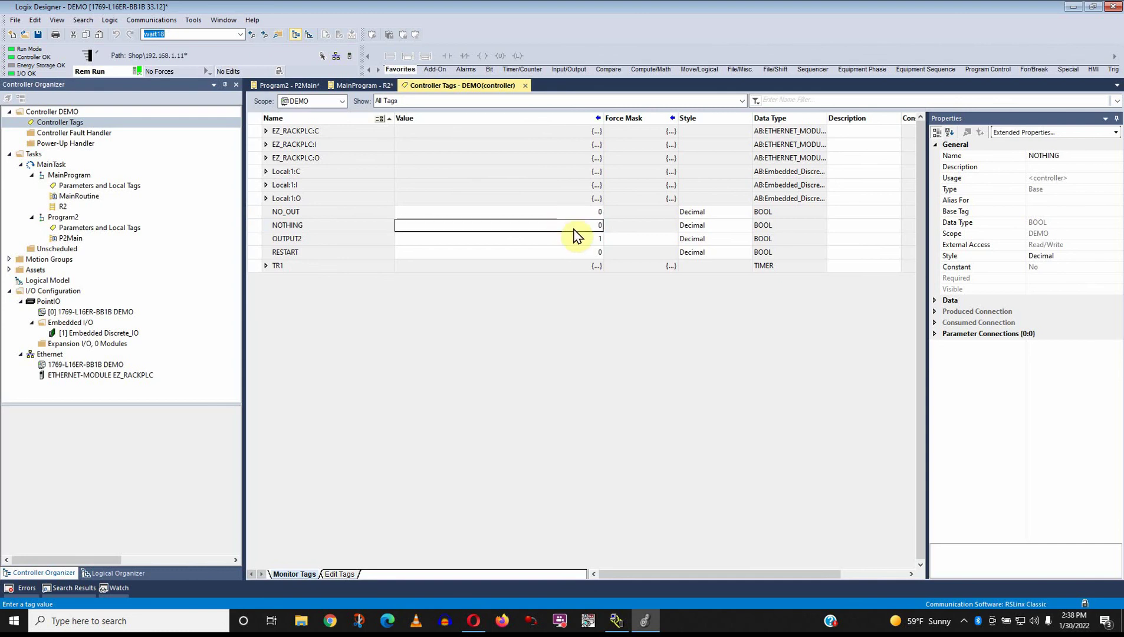
{"action": "left_click", "coordinate": [366, 87]}
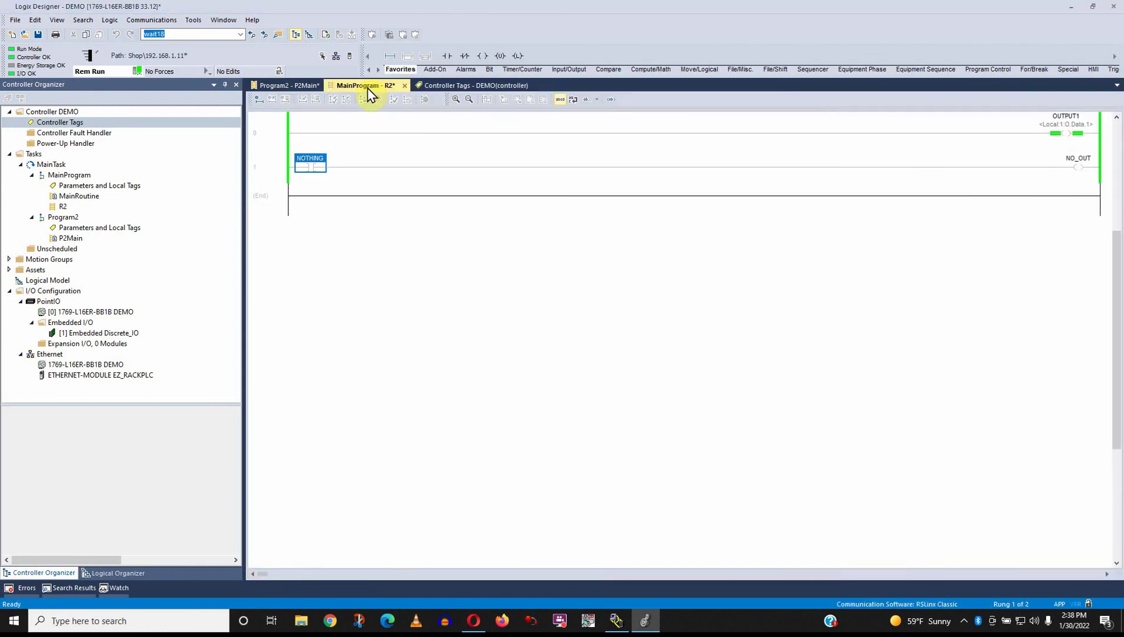
{"action": "left_click", "coordinate": [316, 198]}
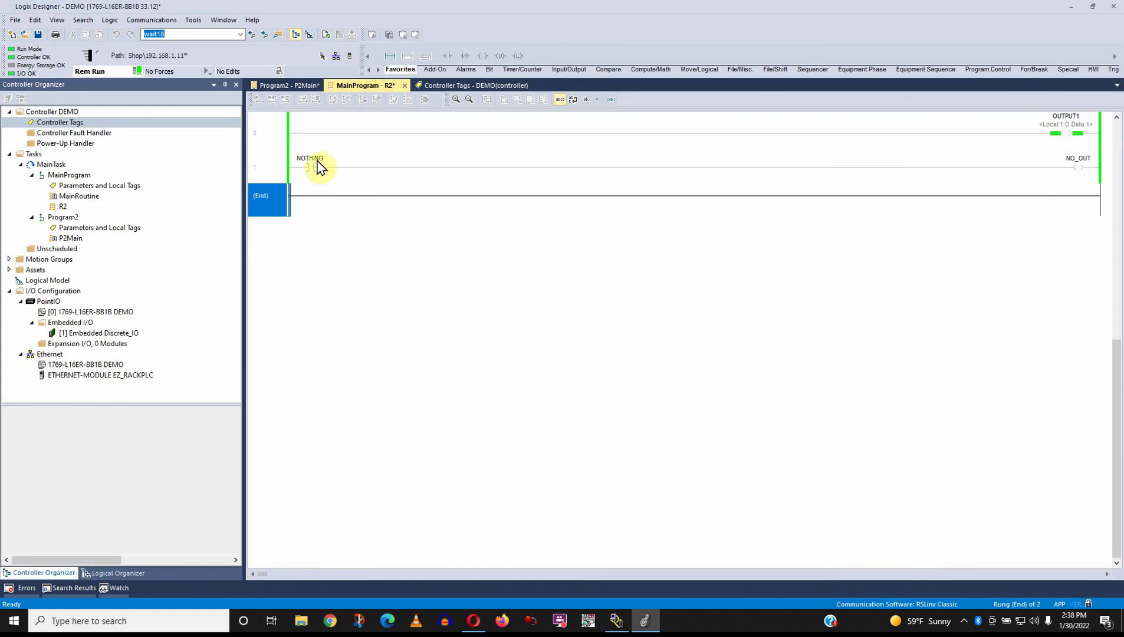
{"action": "mouse_move", "coordinate": [319, 163]}
- Cross-reference OUTPUT2 from the controller tags and open its OTE instruction in Program2's P2Main routine
{"action": "left_click", "coordinate": [448, 85]}
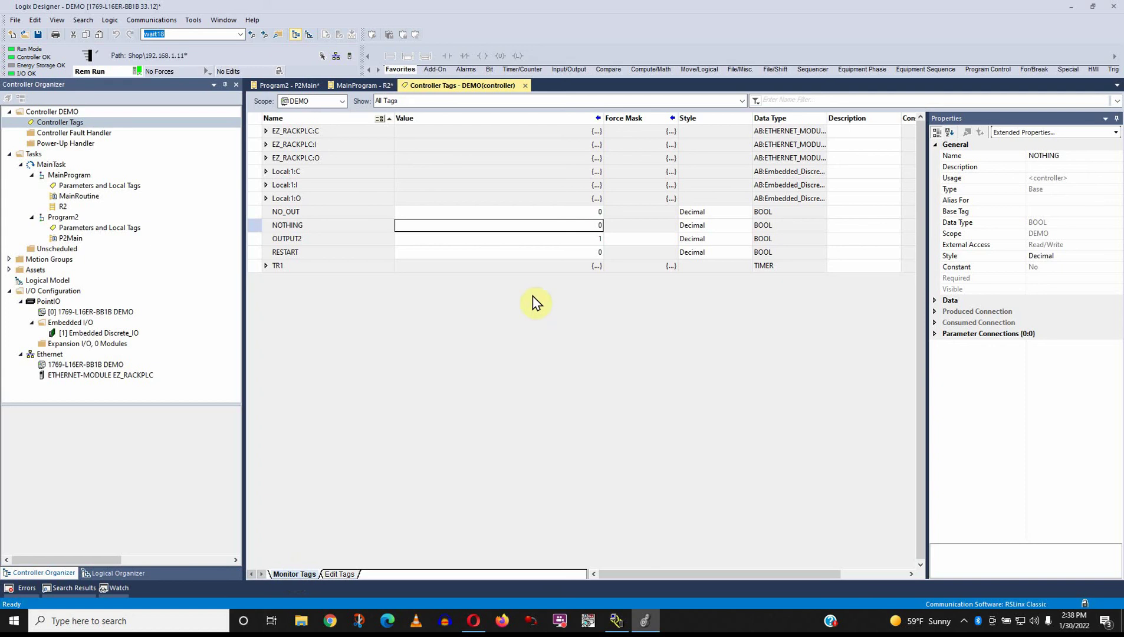
{"action": "left_click", "coordinate": [596, 240]}
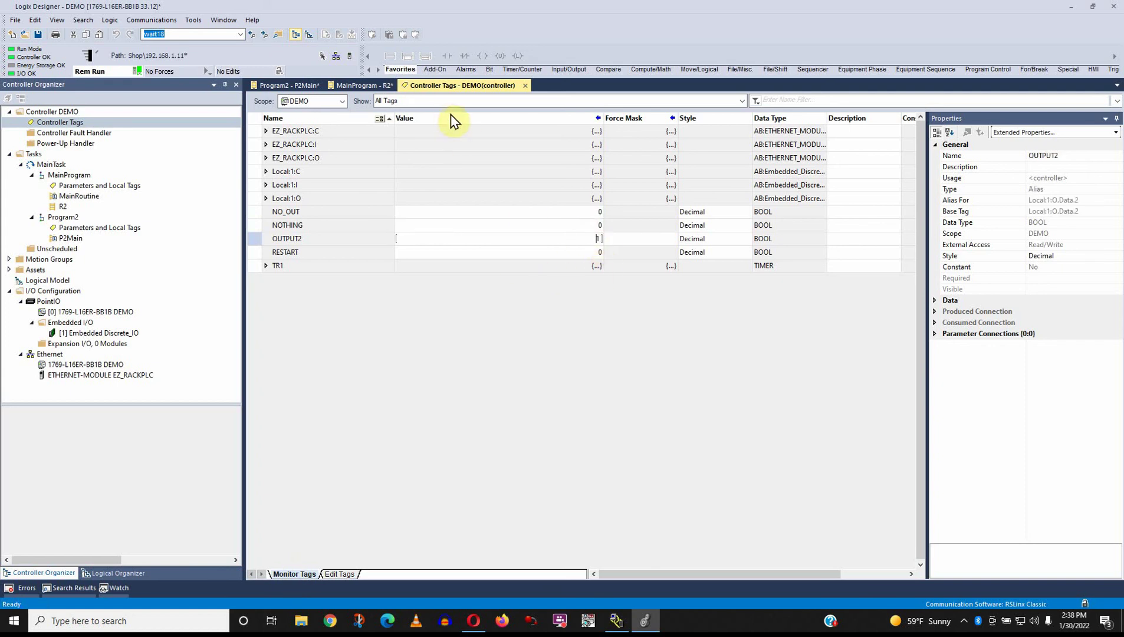
{"action": "left_click", "coordinate": [276, 237]}
{"action": "right_click", "coordinate": [280, 238]}
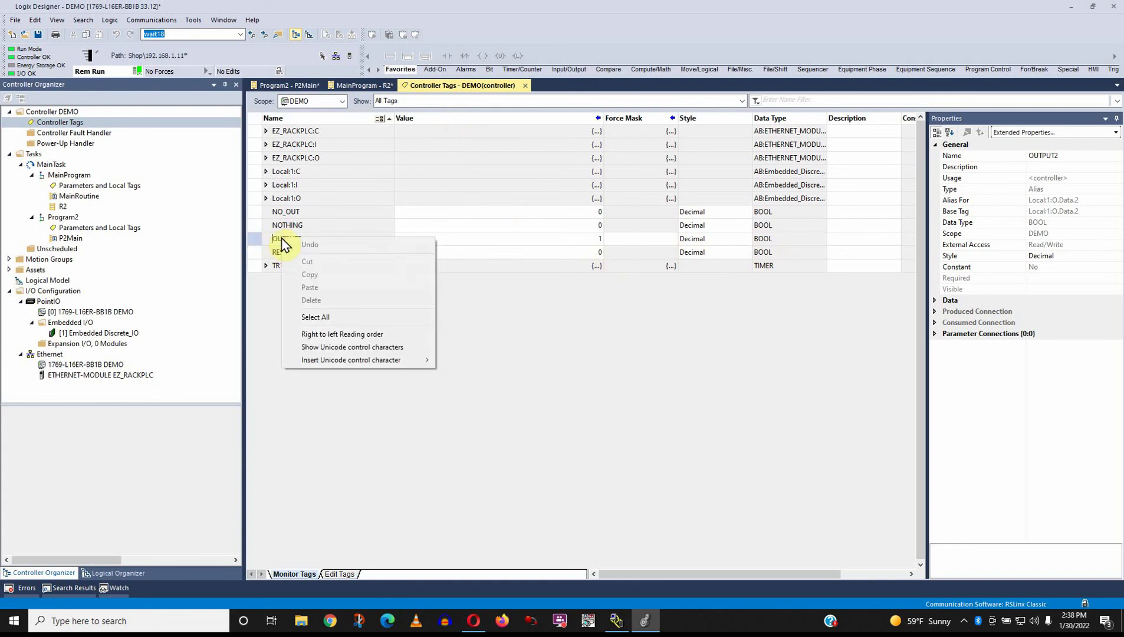
{"action": "right_click", "coordinate": [263, 247]}
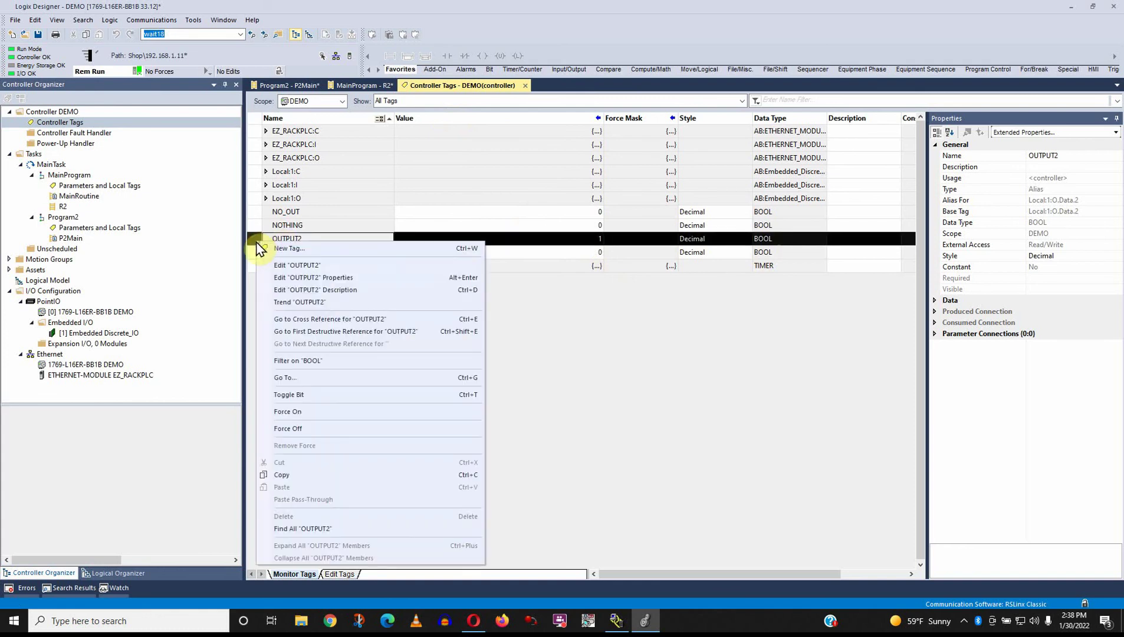
{"action": "left_click", "coordinate": [305, 321]}
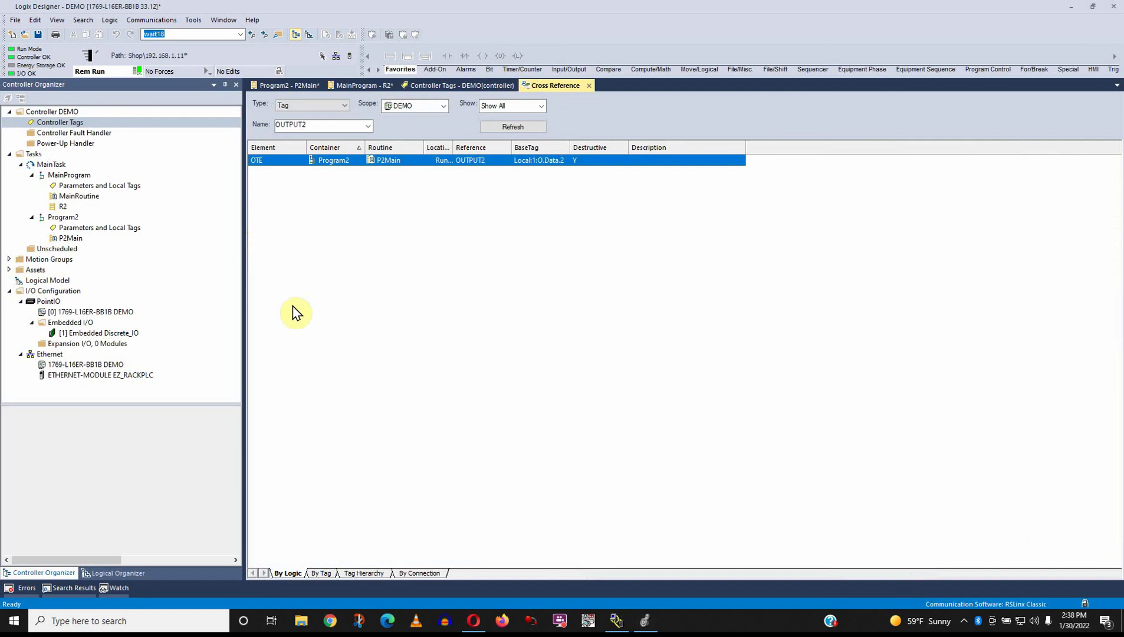
{"action": "double_click", "coordinate": [406, 166]}
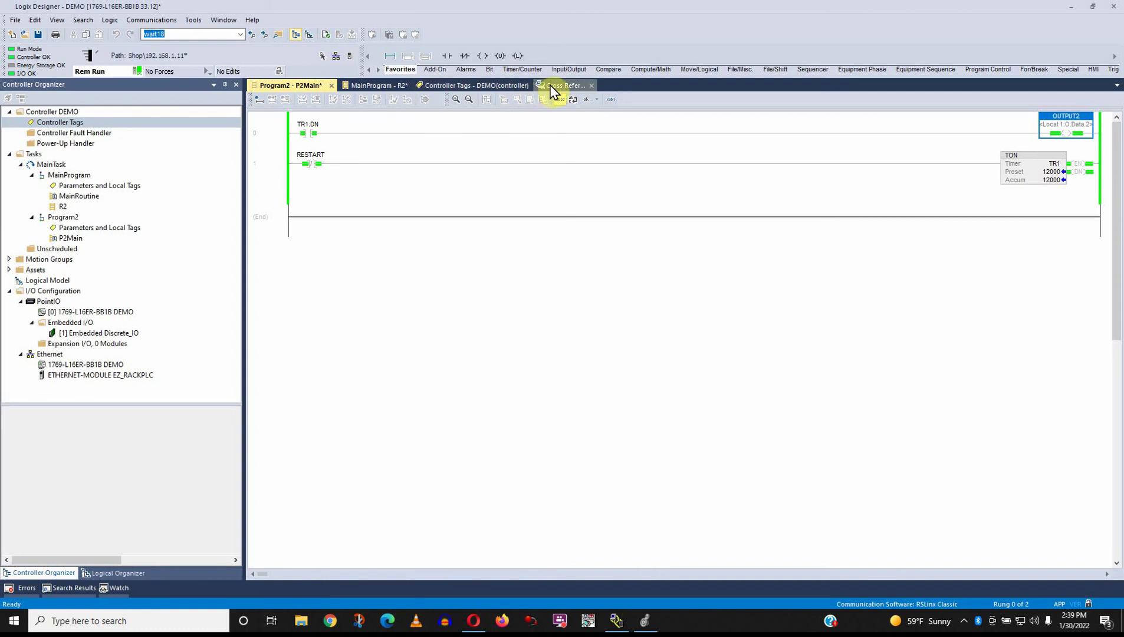
- Expand the TR1 timer in the controller tags and try to set TR1.DN to 0
{"action": "left_click", "coordinate": [497, 85]}
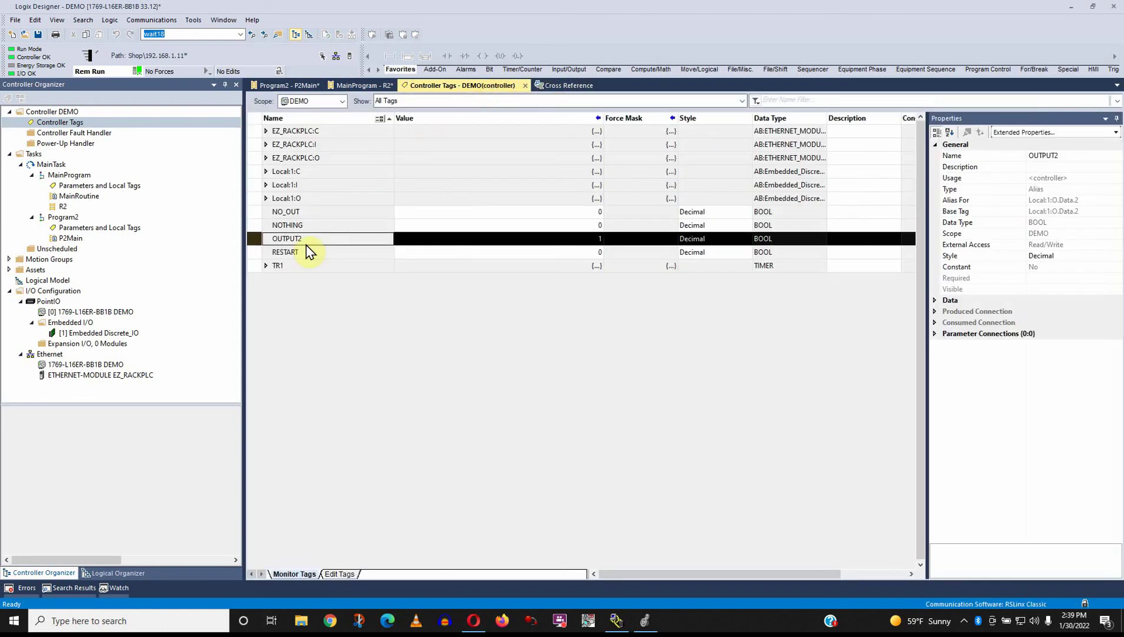
{"action": "left_click", "coordinate": [267, 266]}
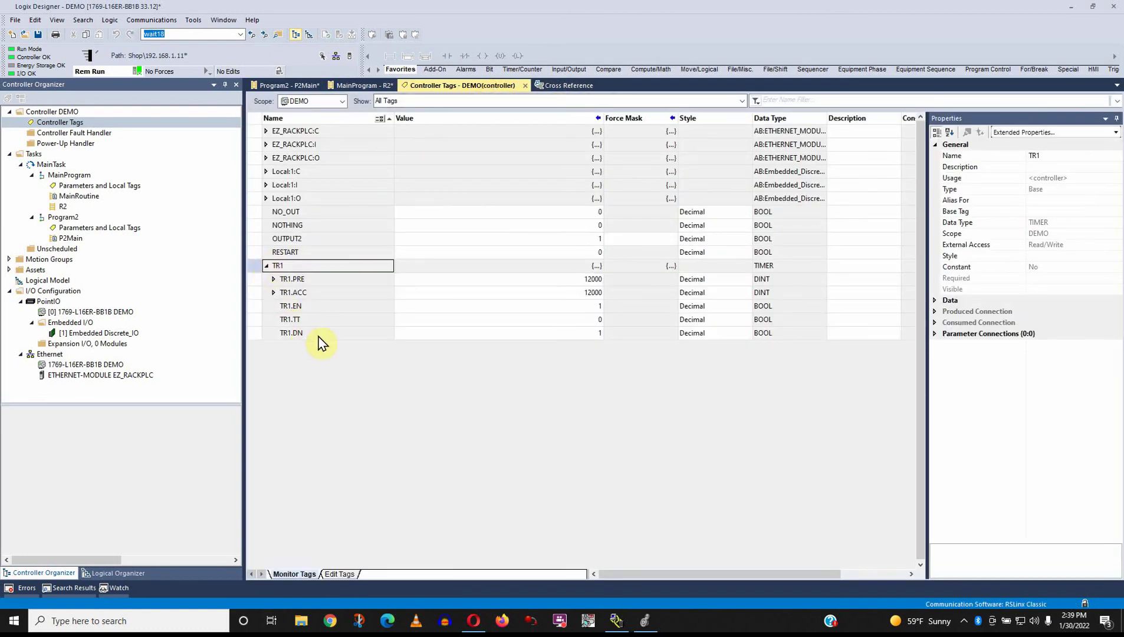
{"action": "left_click", "coordinate": [505, 334]}
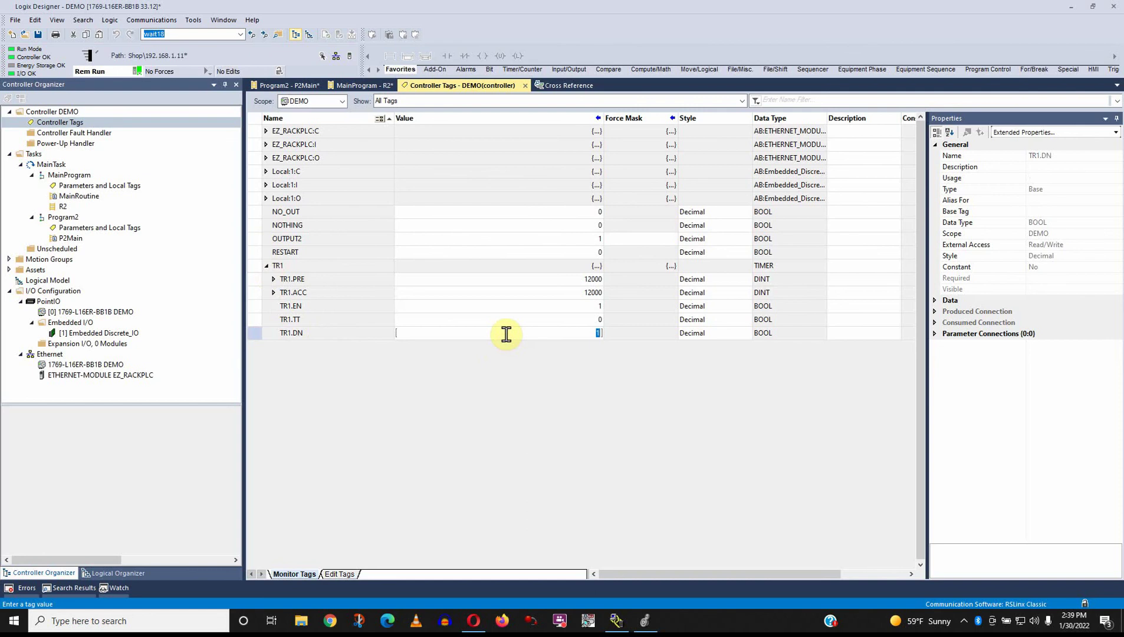
{"action": "type", "text": "0"}
{"action": "key", "text": "Return"}
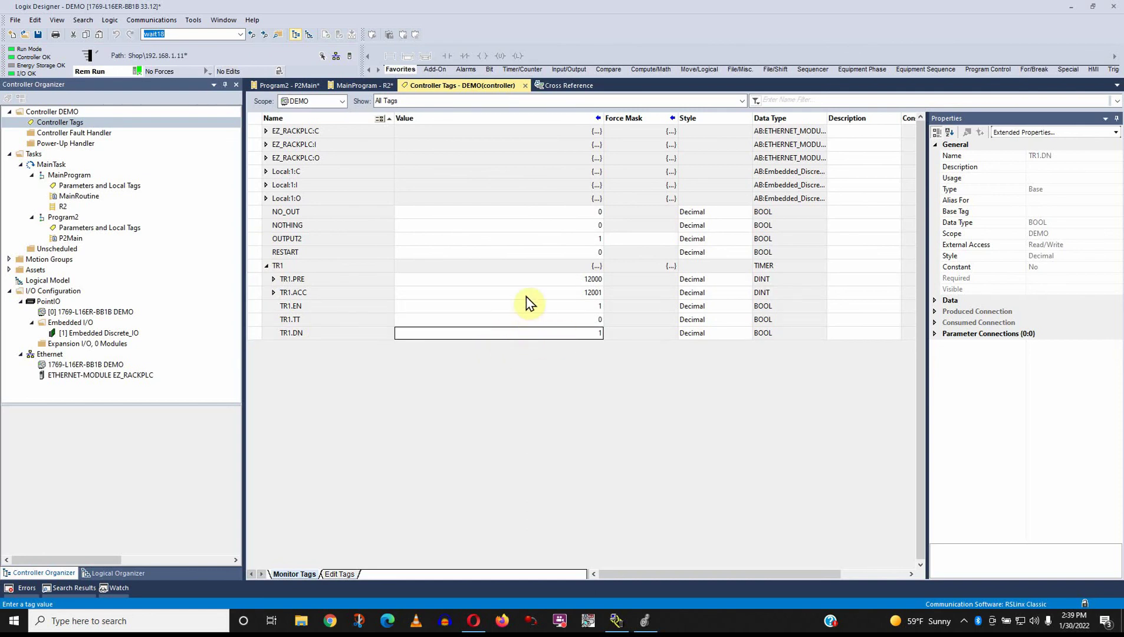
- Set the timer's accumulated value TR1.ACC to 0 and its done bit TR1.DN to 0
{"action": "left_click", "coordinate": [558, 292]}
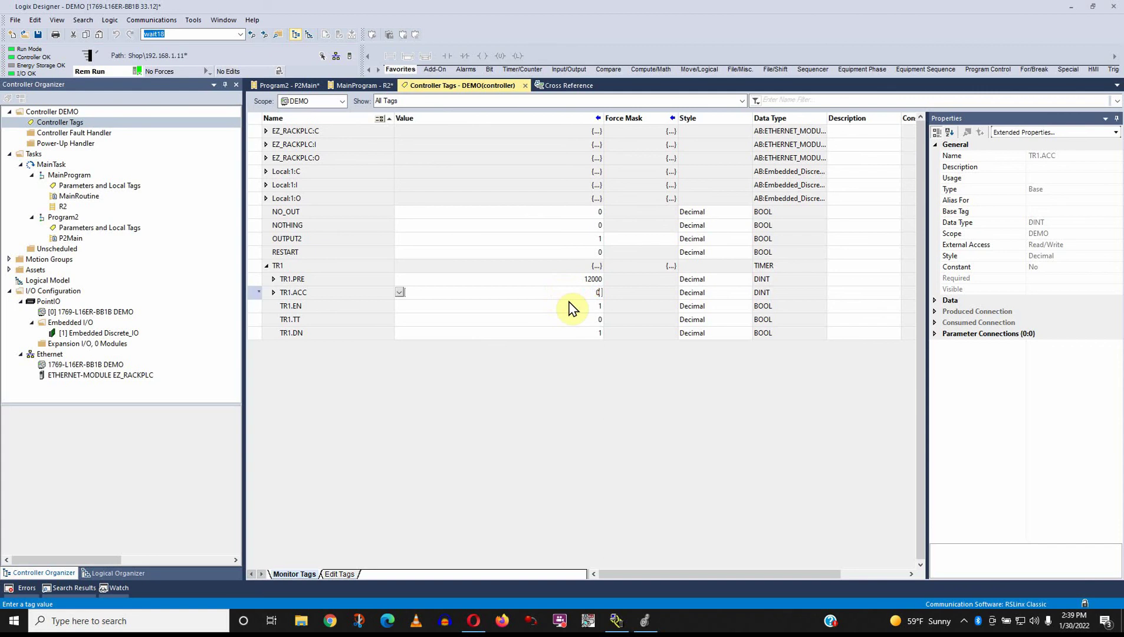
{"action": "type", "text": "0"}
{"action": "key", "text": "Return"}
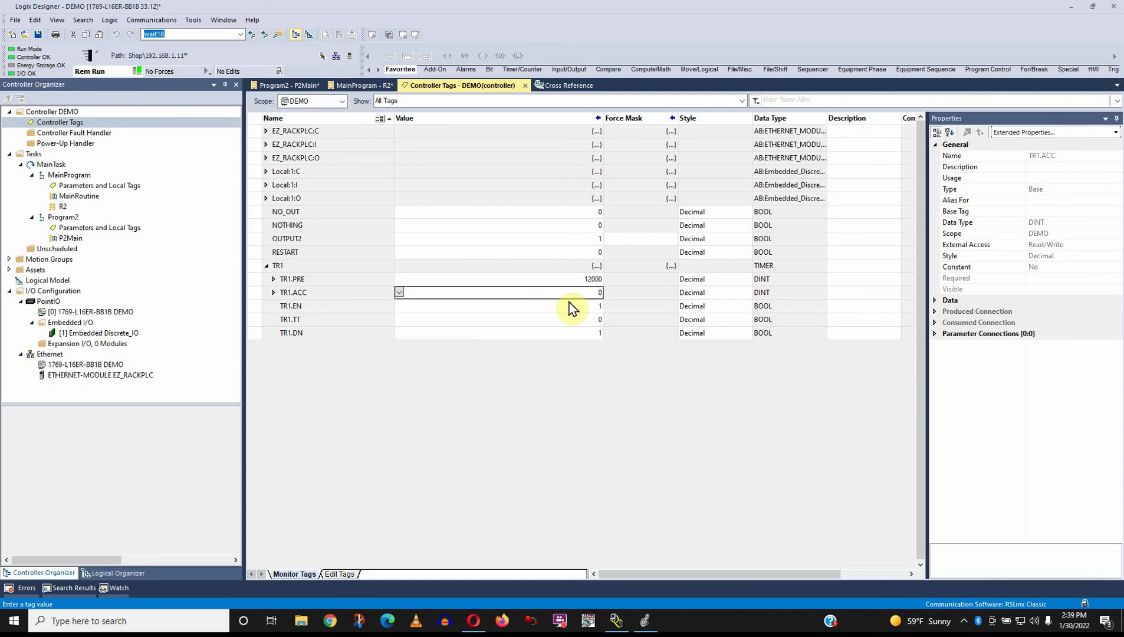
{"action": "left_click", "coordinate": [575, 334]}
{"action": "type", "text": "0"}
{"action": "key", "text": "Return"}
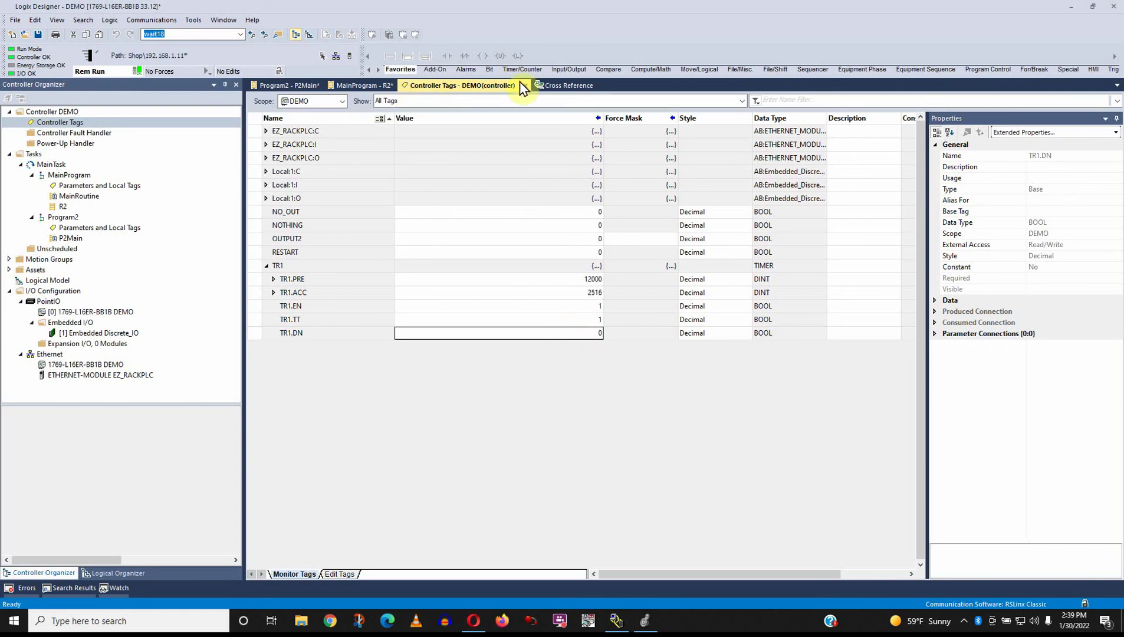
- Toggle the RESTART bit on, off and on again in Program2's P2Main routine
{"action": "left_click", "coordinate": [300, 87]}
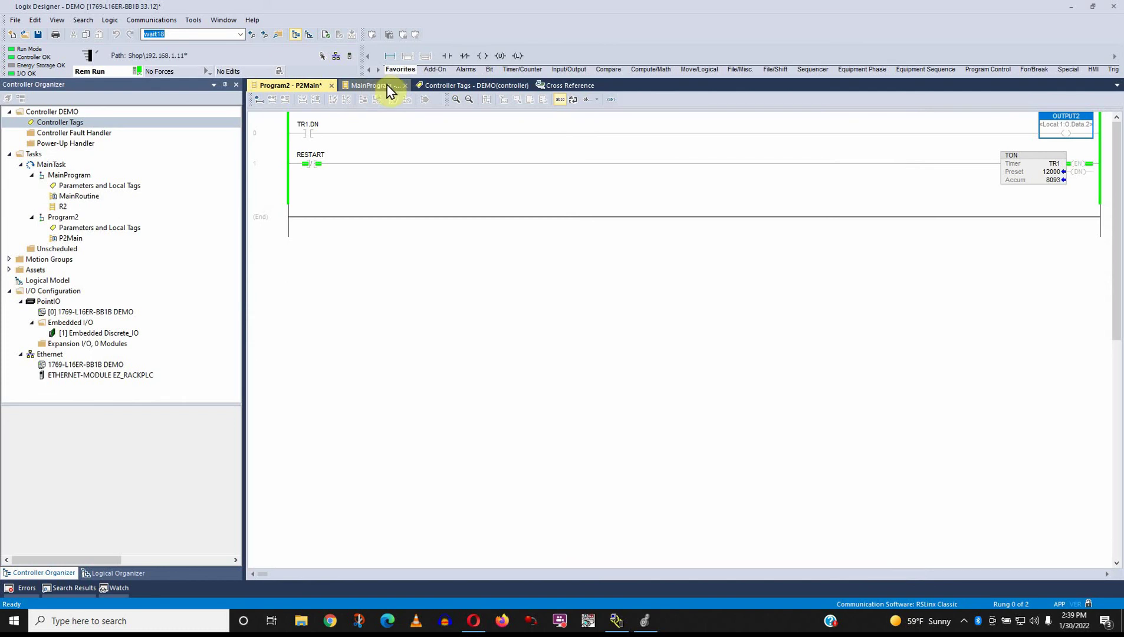
{"action": "right_click", "coordinate": [311, 167]}
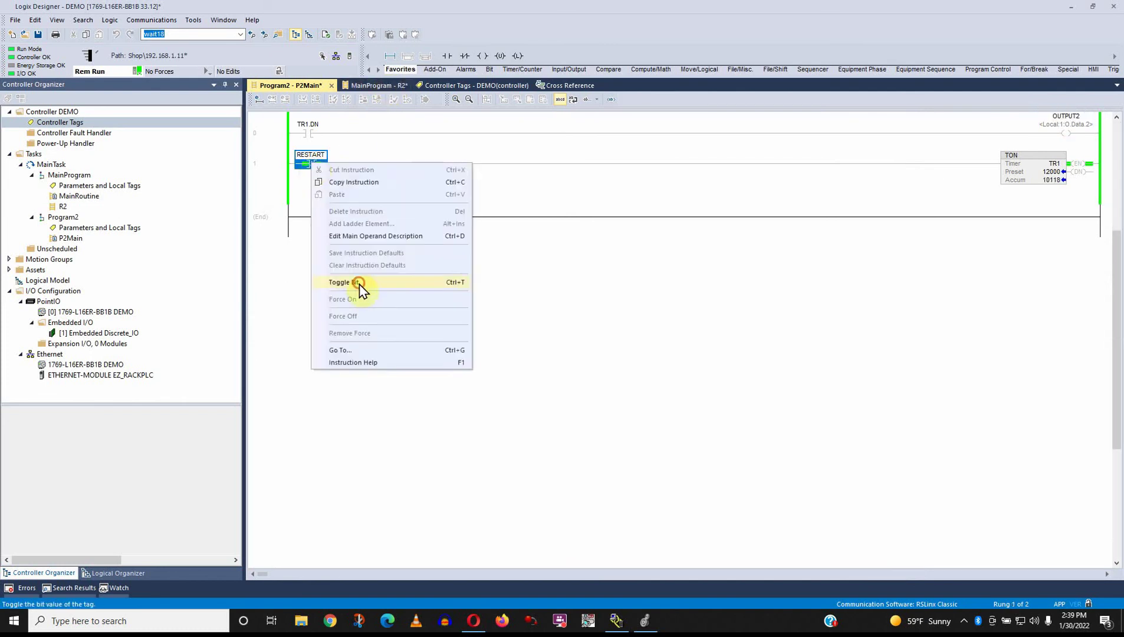
{"action": "left_click", "coordinate": [361, 287]}
{"action": "left_click", "coordinate": [338, 216]}
{"action": "right_click", "coordinate": [312, 167]}
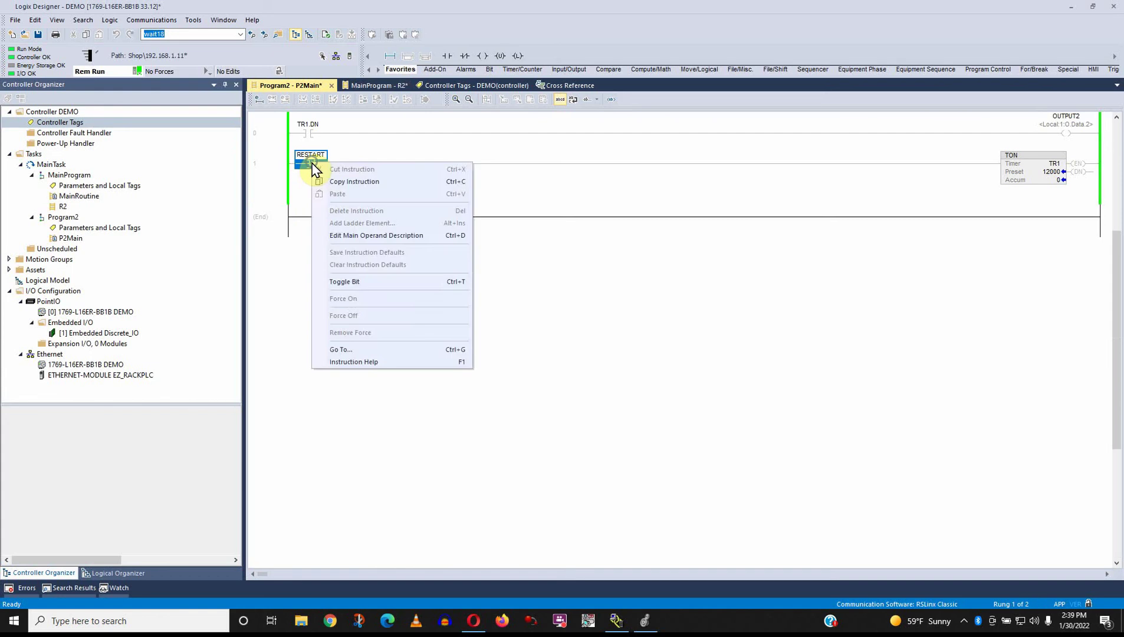
{"action": "left_click", "coordinate": [354, 282]}
{"action": "right_click", "coordinate": [310, 168]}
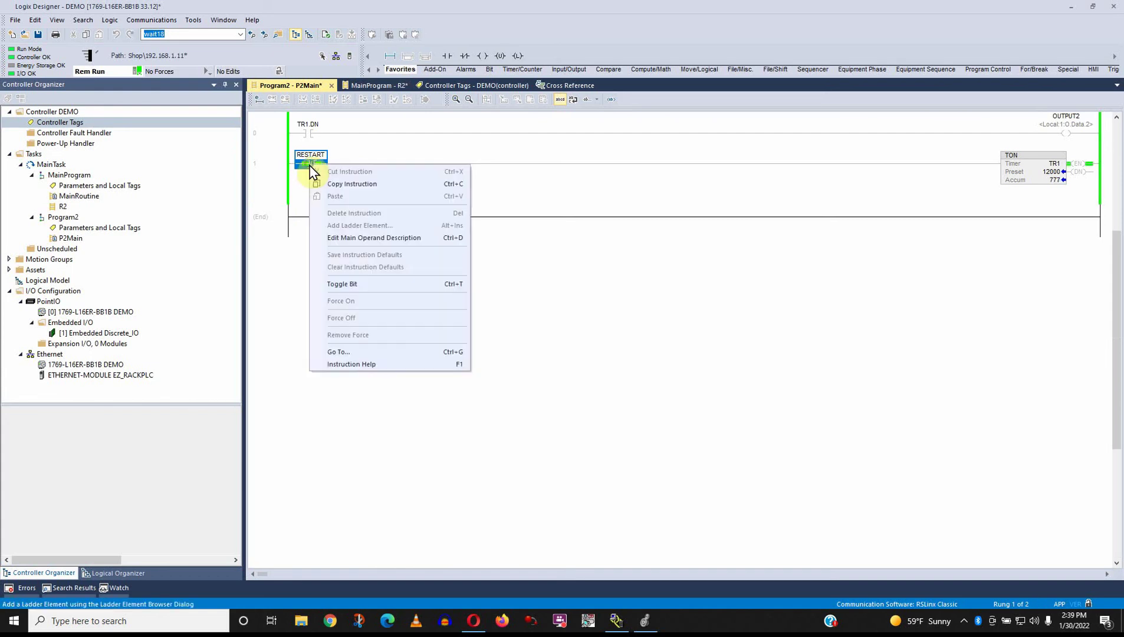
{"action": "left_click", "coordinate": [357, 284]}
- Close the OUTPUT2 cross reference and return to the DEMO controller tags
{"action": "left_click", "coordinate": [565, 85]}
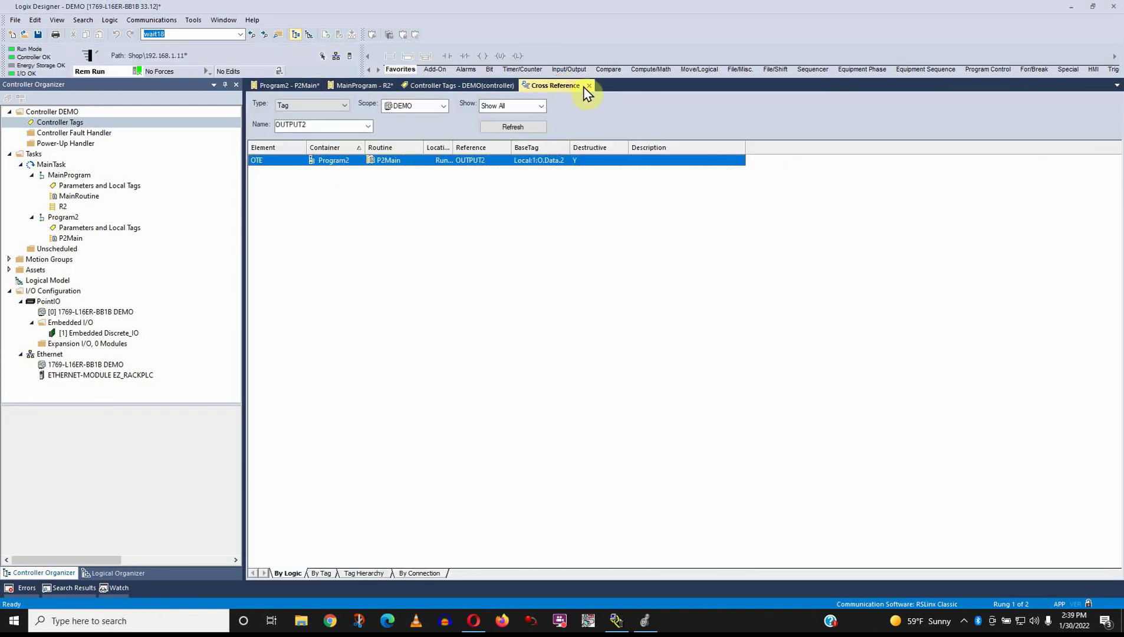
{"action": "left_click", "coordinate": [589, 86]}
{"action": "left_click", "coordinate": [495, 86]}
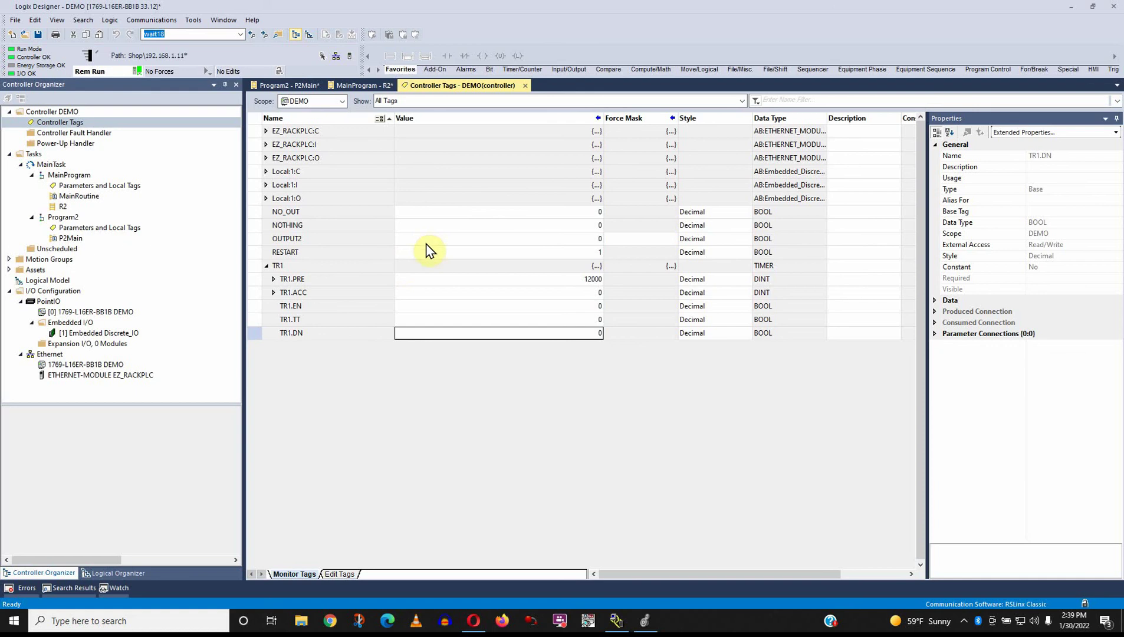
- Collapse the TR1 tag and toggle the RESTART bit off in Program2's P2Main routine
{"action": "left_click", "coordinate": [267, 266]}
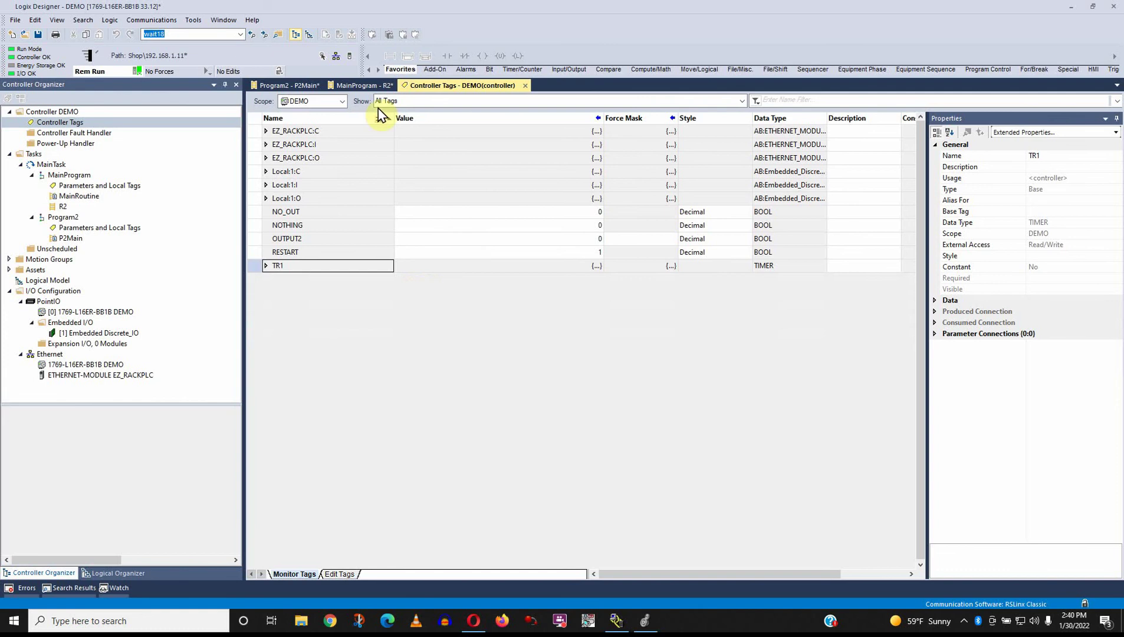
{"action": "left_click", "coordinate": [358, 85]}
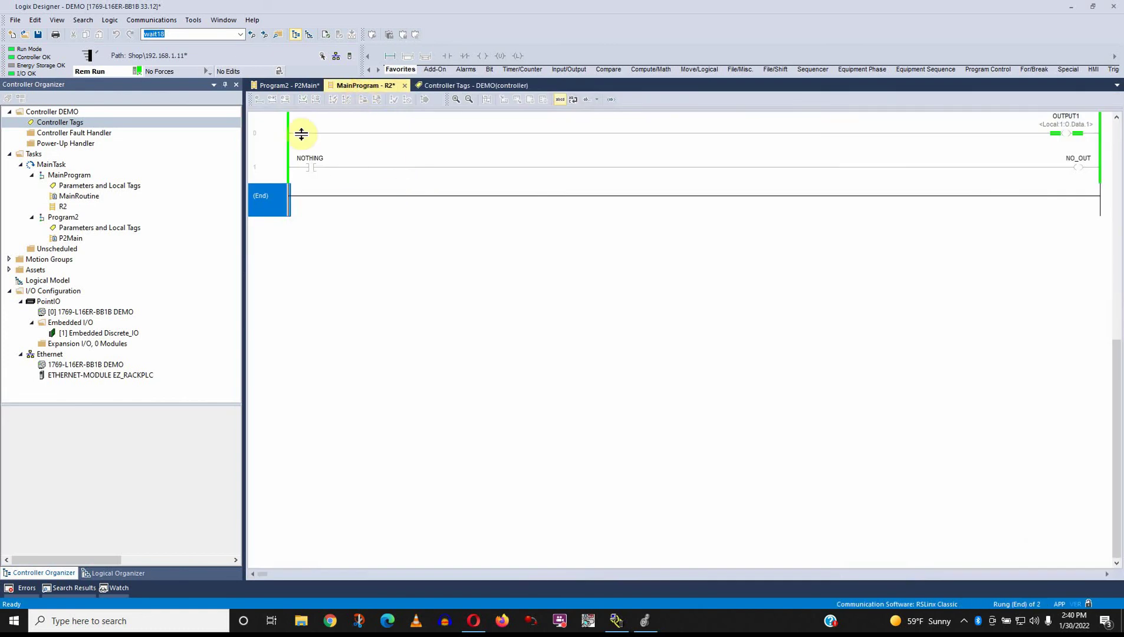
{"action": "left_click", "coordinate": [282, 84]}
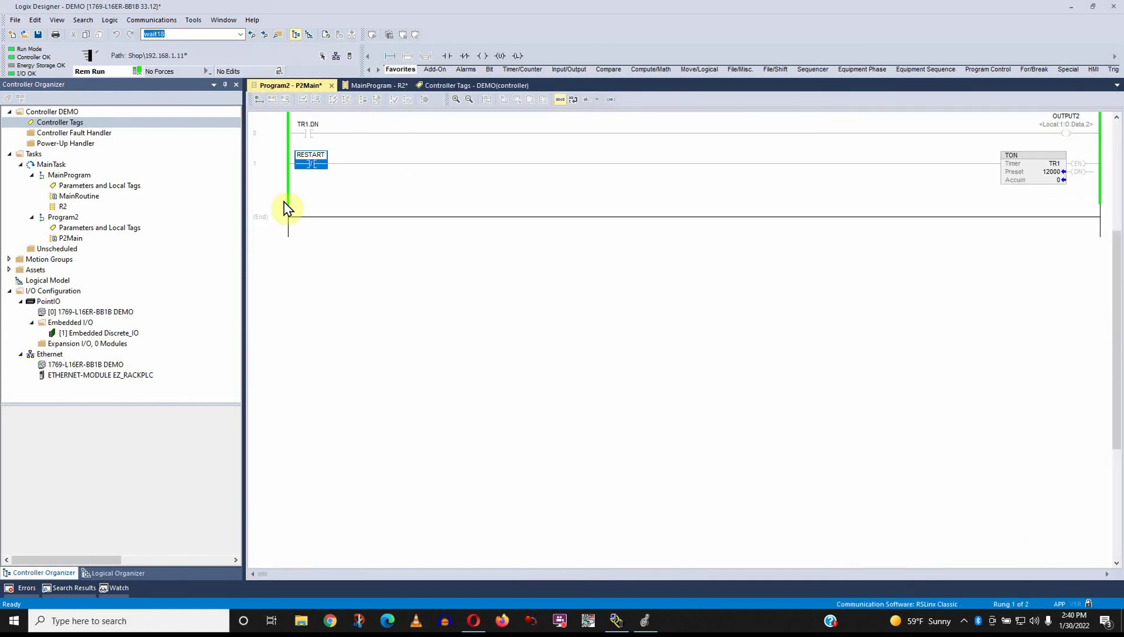
{"action": "left_click", "coordinate": [310, 167]}
{"action": "right_click", "coordinate": [311, 170]}
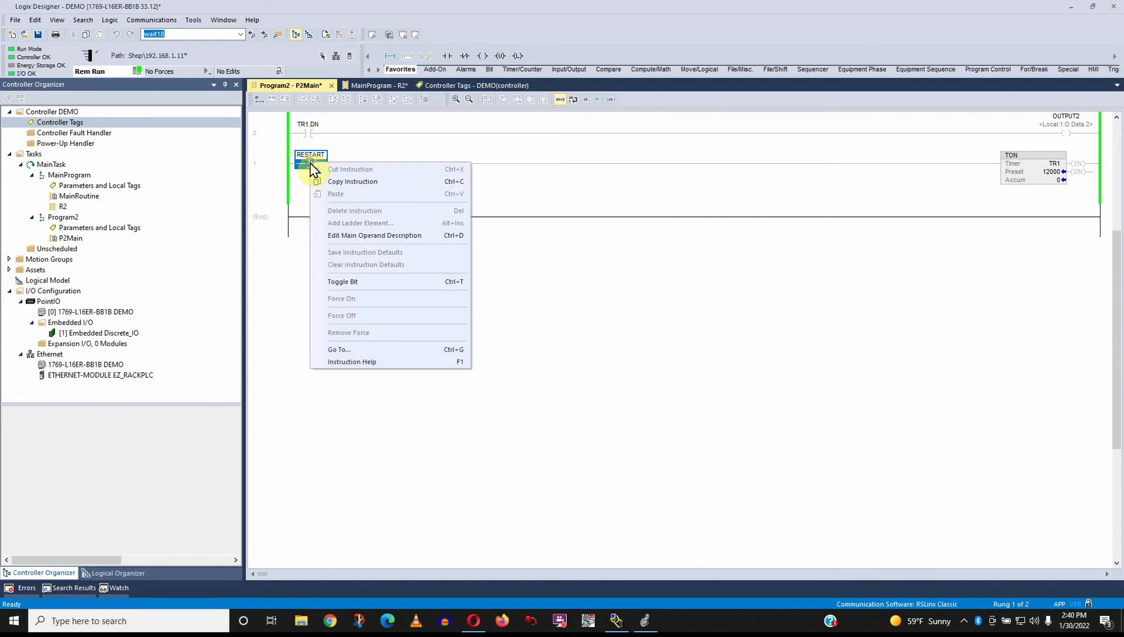
{"action": "left_click", "coordinate": [346, 281]}
{"action": "left_click", "coordinate": [415, 234]}
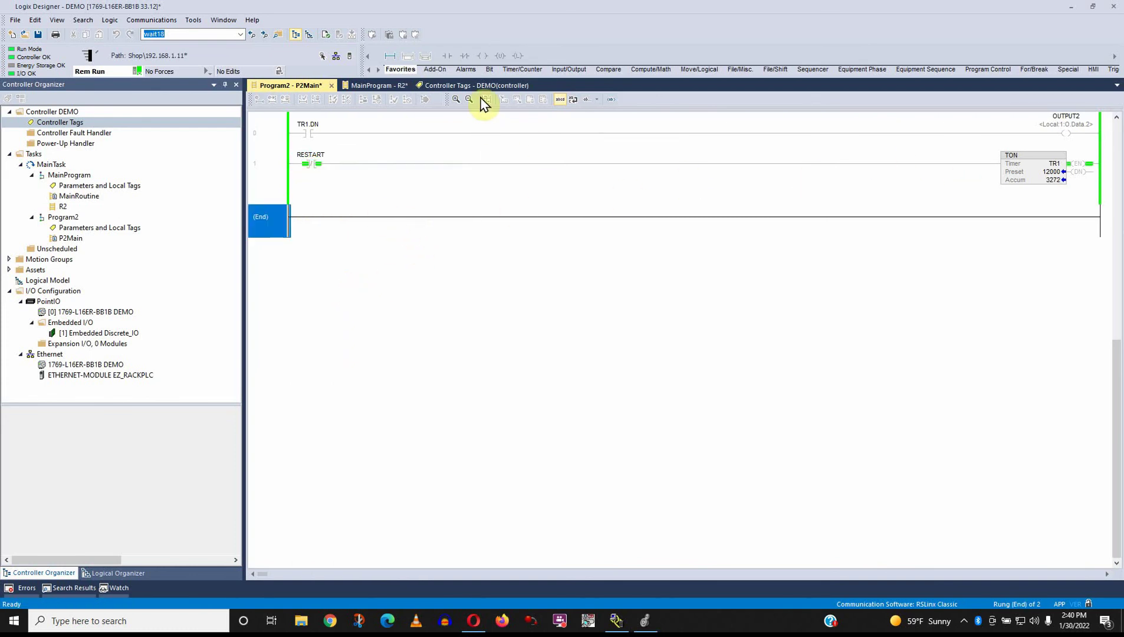
- Inhibit Program2 through the configuration settings in its program properties
{"action": "left_click", "coordinate": [380, 86]}
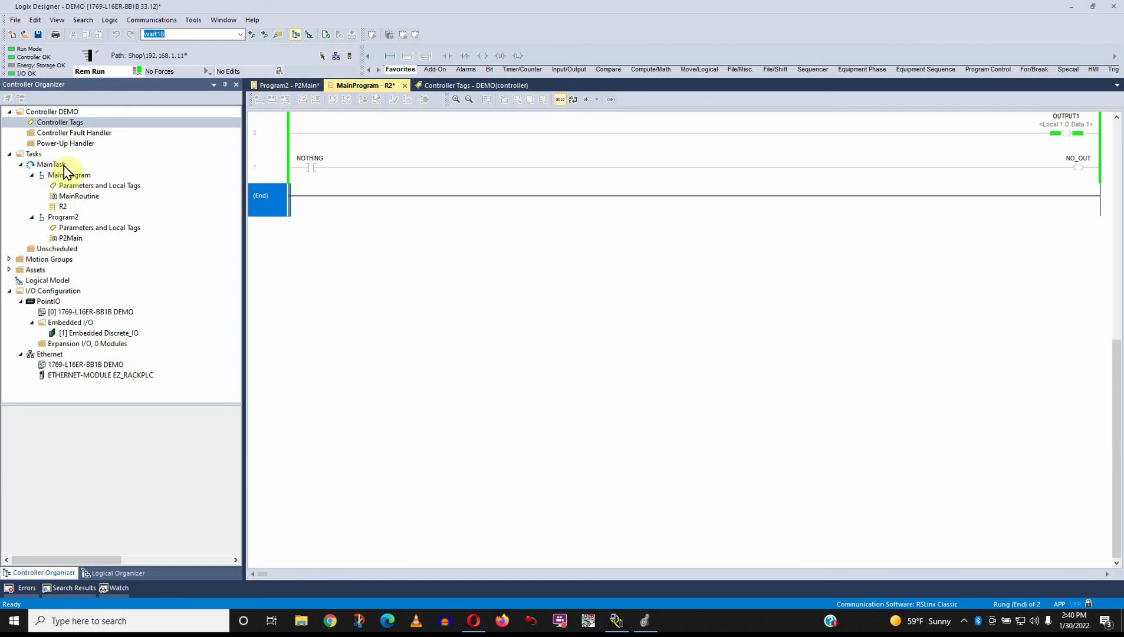
{"action": "right_click", "coordinate": [65, 218]}
{"action": "left_click", "coordinate": [118, 406]}
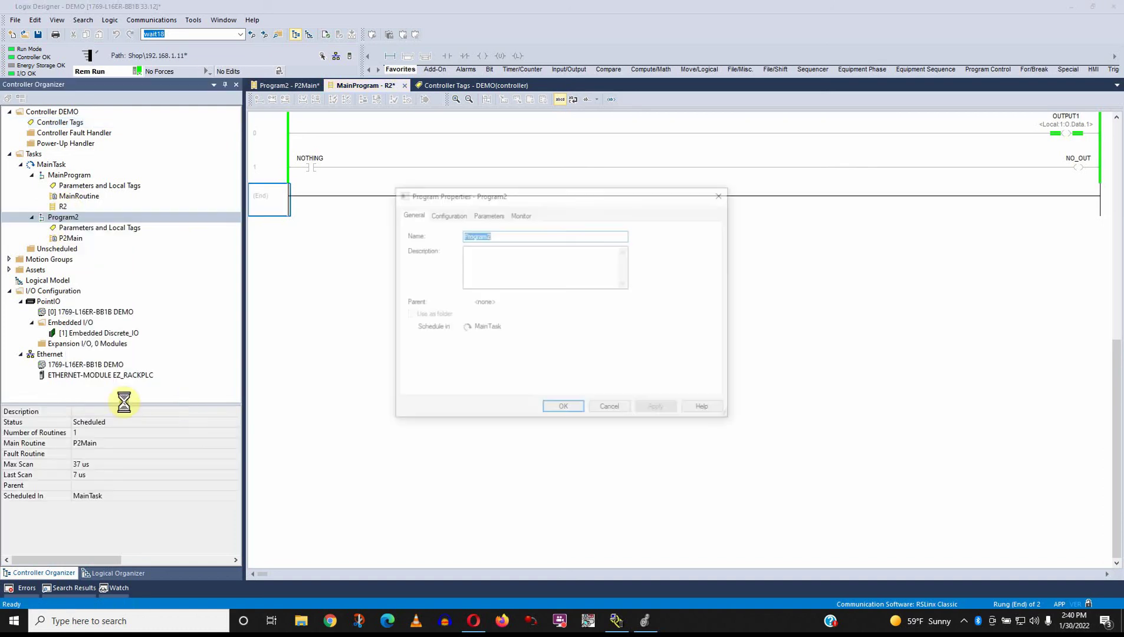
{"action": "left_click", "coordinate": [459, 216]}
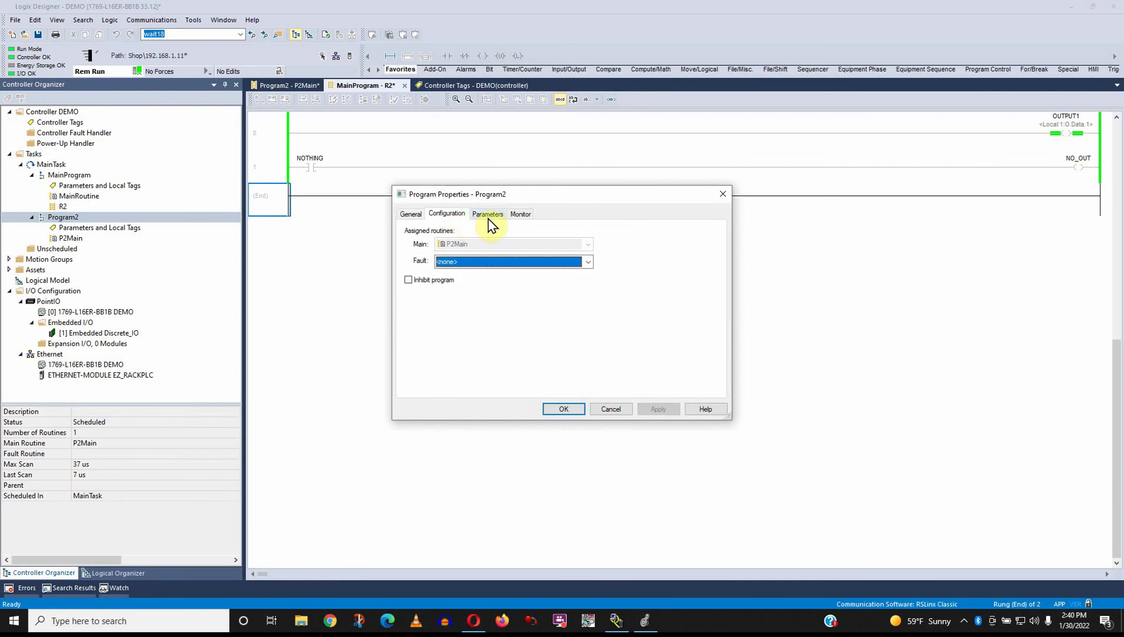
{"action": "left_click", "coordinate": [451, 286]}
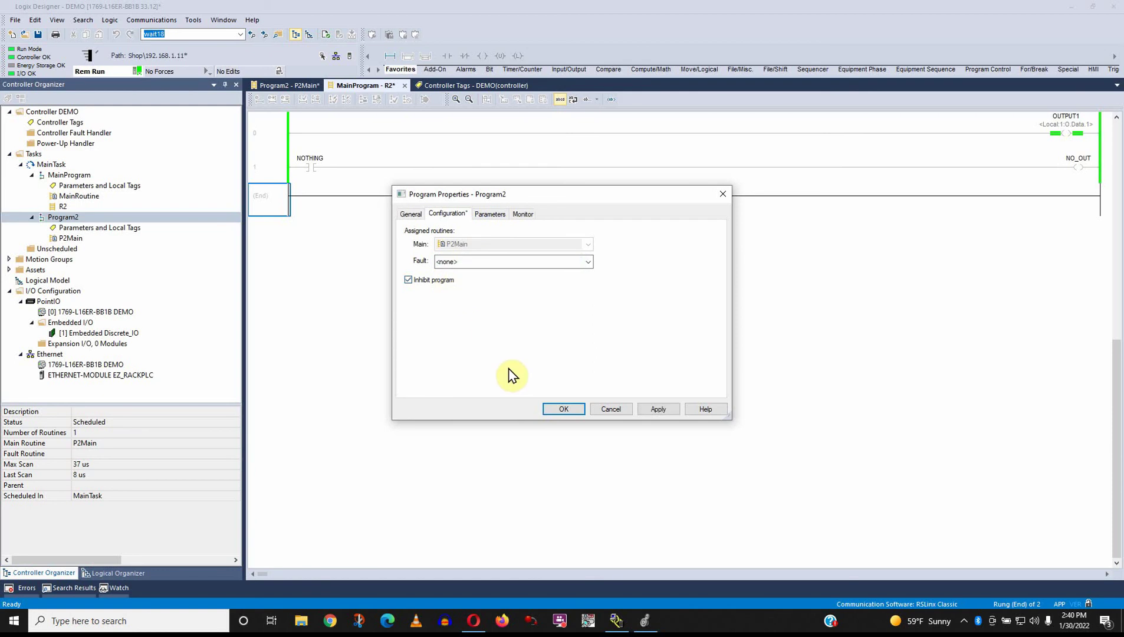
{"action": "left_click", "coordinate": [561, 408]}
{"action": "left_click", "coordinate": [146, 290]}
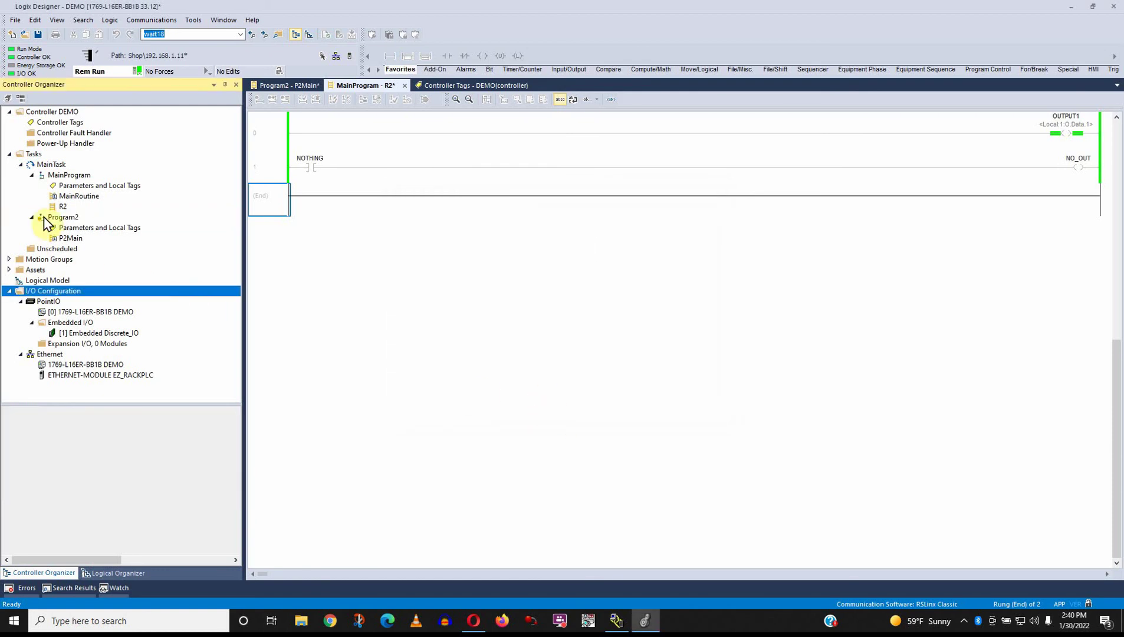
- Remove the inhibit from Program2 and toggle the RESTART bit on in its P2Main routine
{"action": "double_click", "coordinate": [72, 238]}
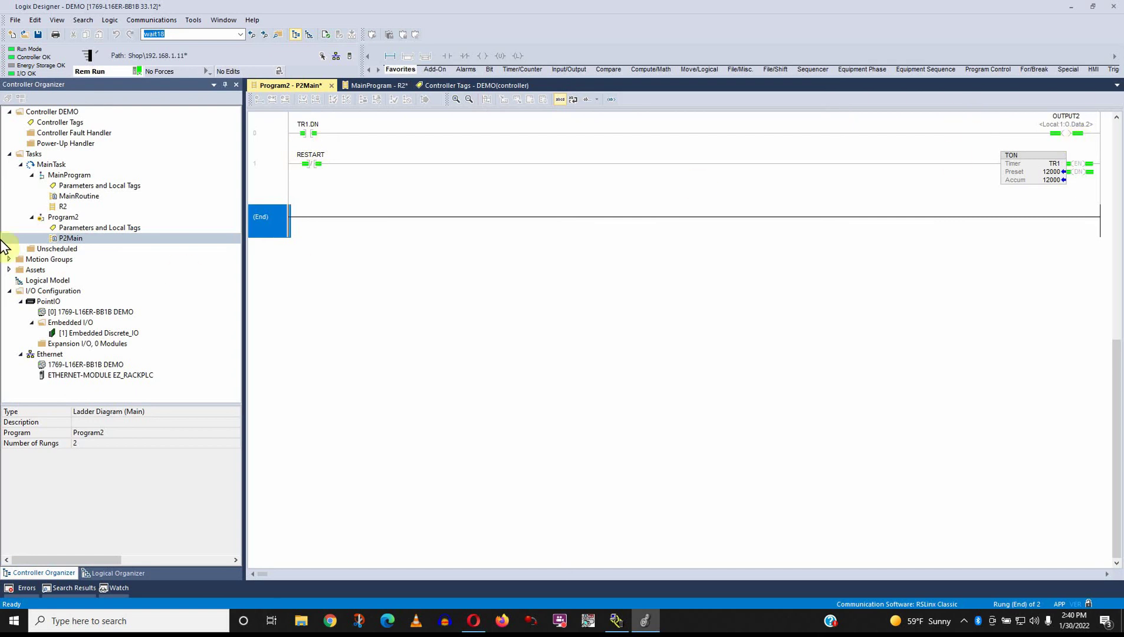
{"action": "right_click", "coordinate": [64, 218]}
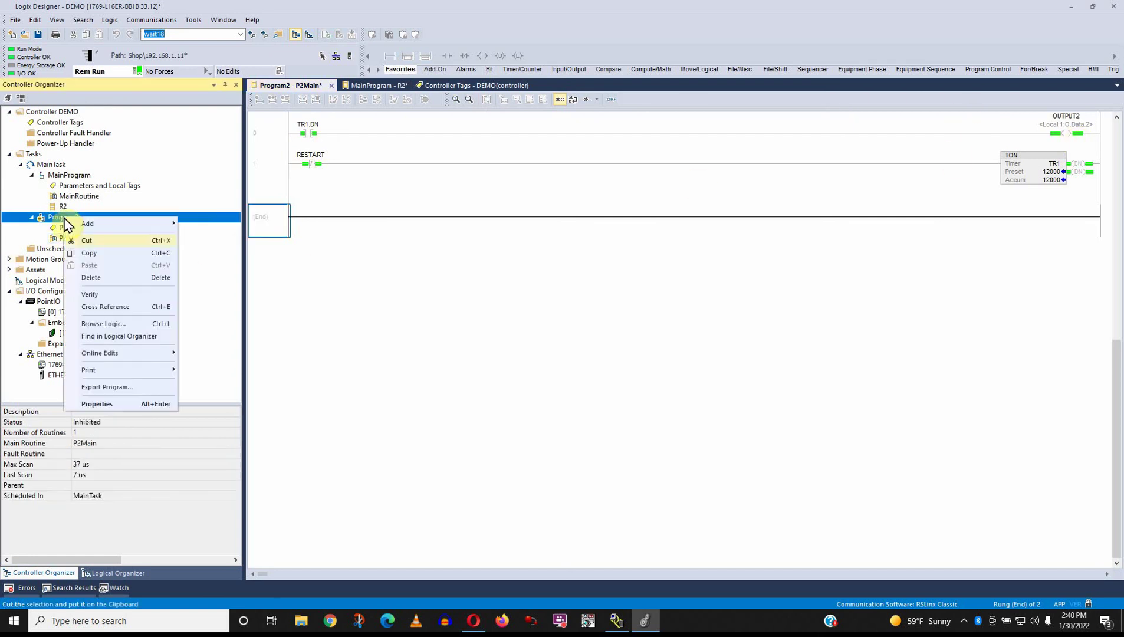
{"action": "left_click", "coordinate": [96, 404]}
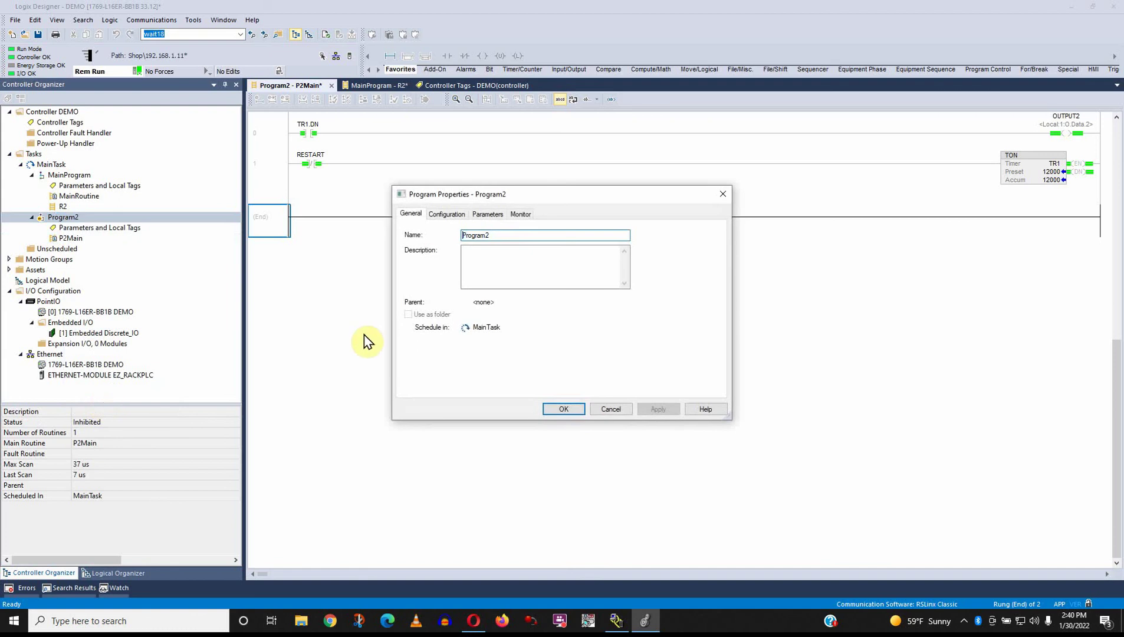
{"action": "left_click", "coordinate": [463, 223]}
{"action": "left_click", "coordinate": [447, 280]}
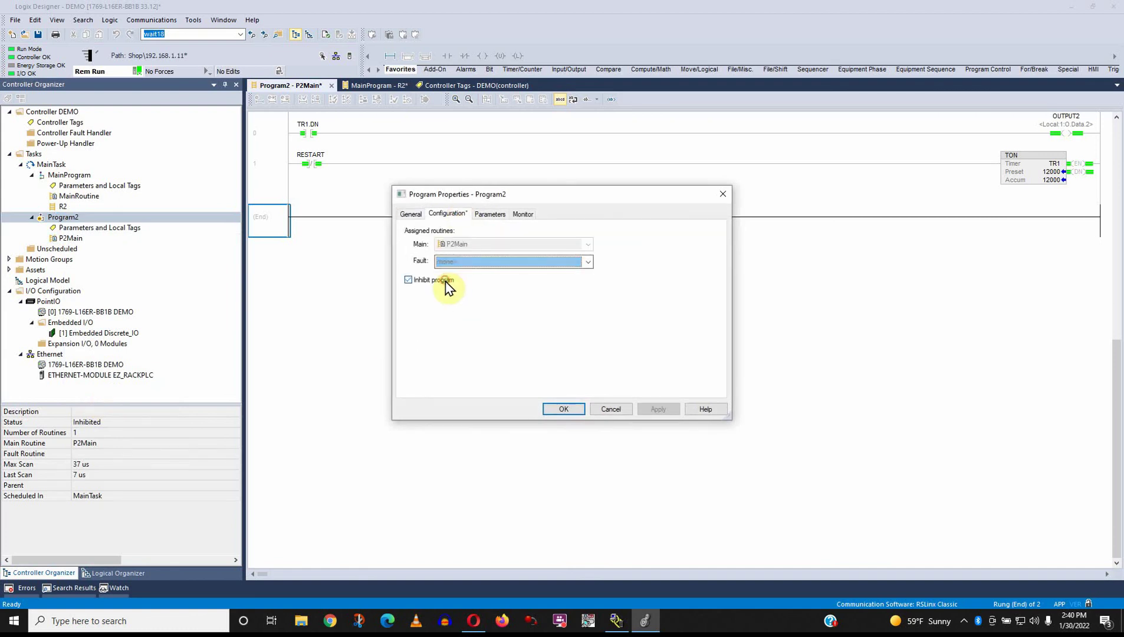
{"action": "left_click", "coordinate": [560, 409]}
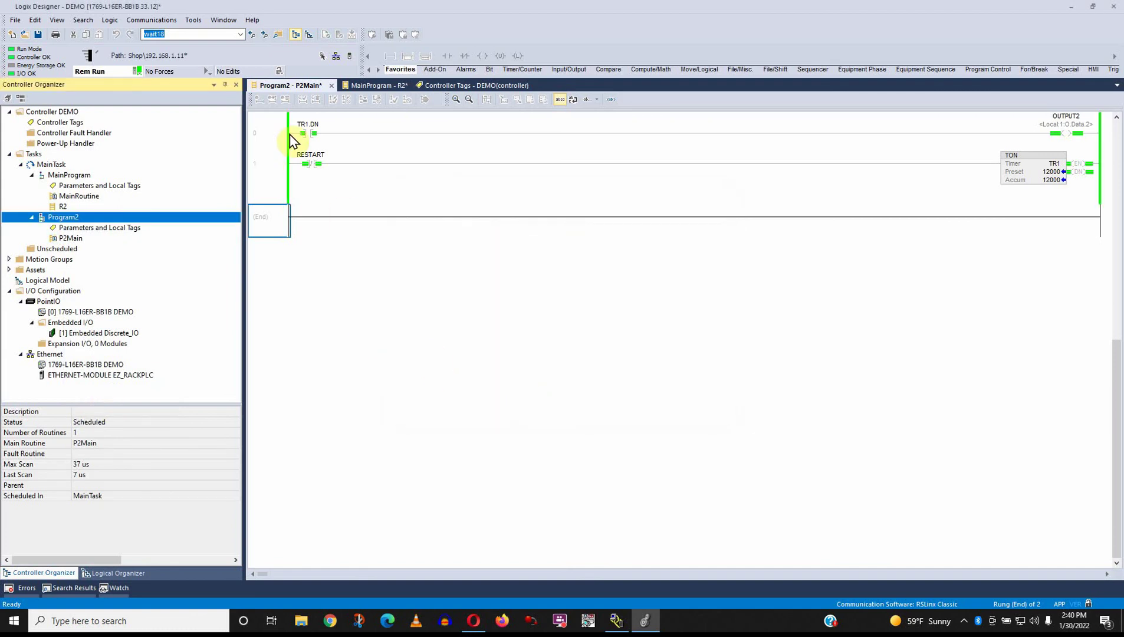
{"action": "right_click", "coordinate": [313, 171]}
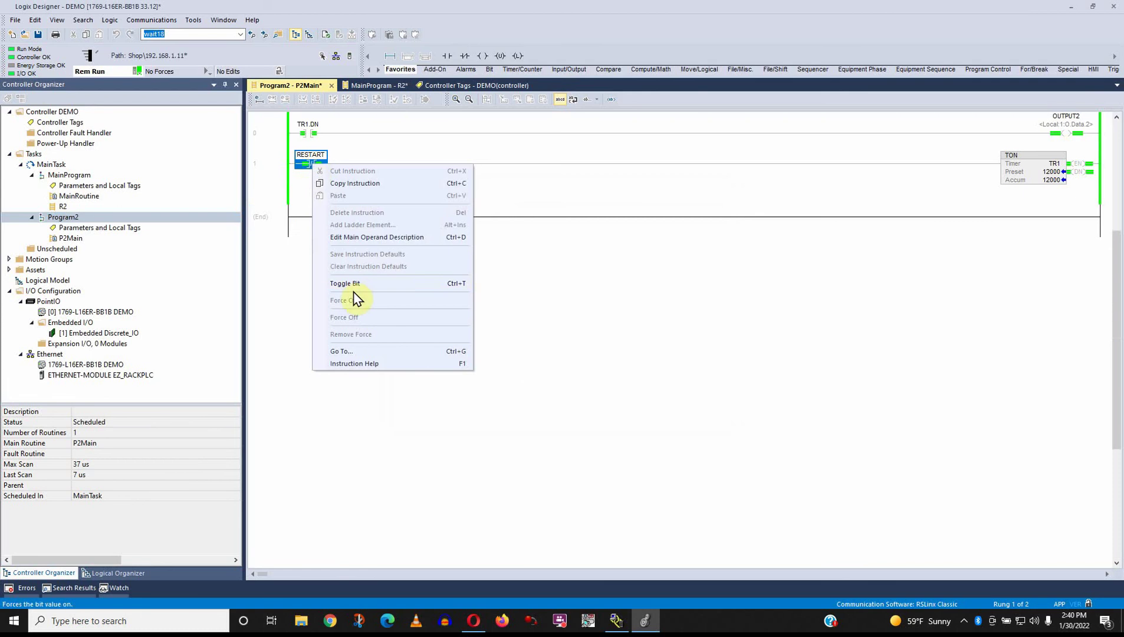
{"action": "left_click", "coordinate": [355, 292]}
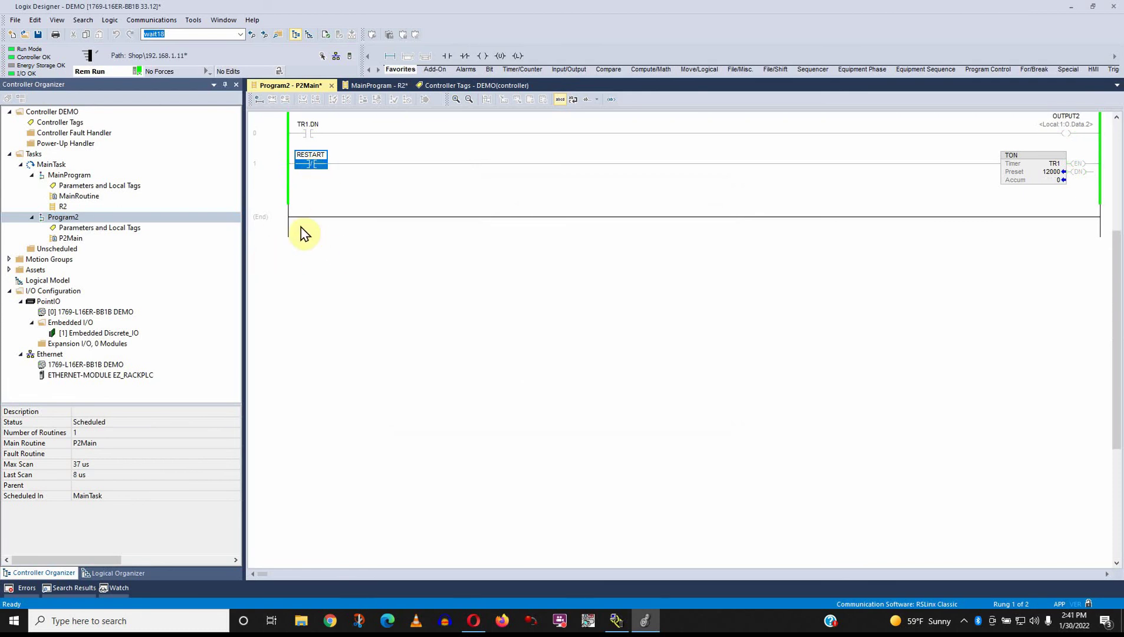
- Review Program2's configuration and parameters, reset its maximum scan time, and close its properties
{"action": "right_click", "coordinate": [71, 218]}
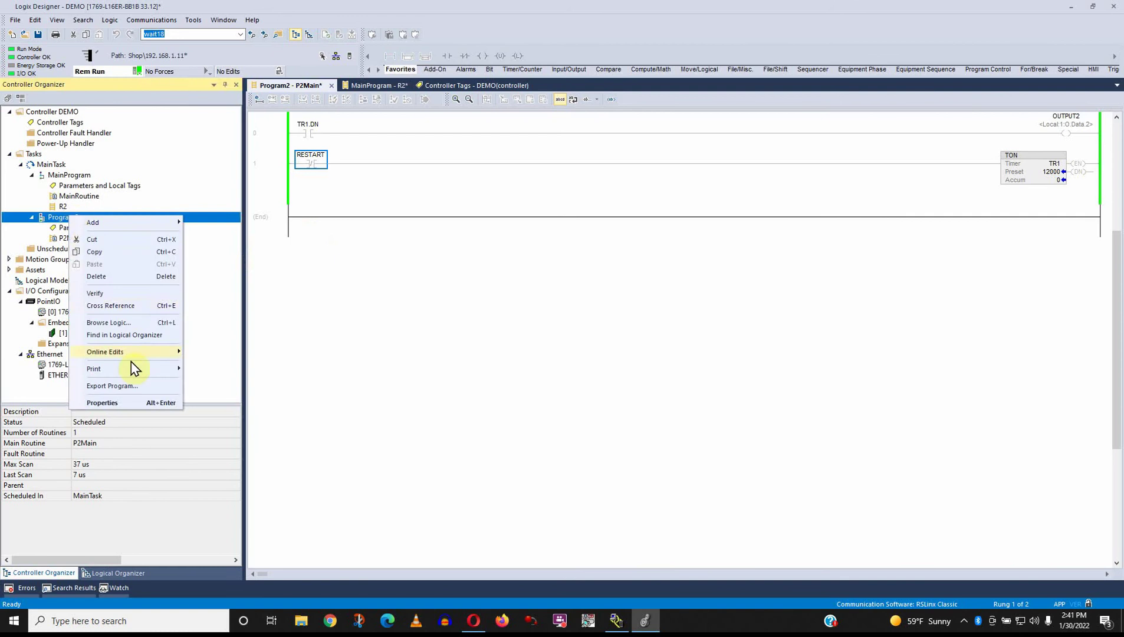
{"action": "left_click", "coordinate": [138, 403]}
{"action": "left_click", "coordinate": [447, 214]}
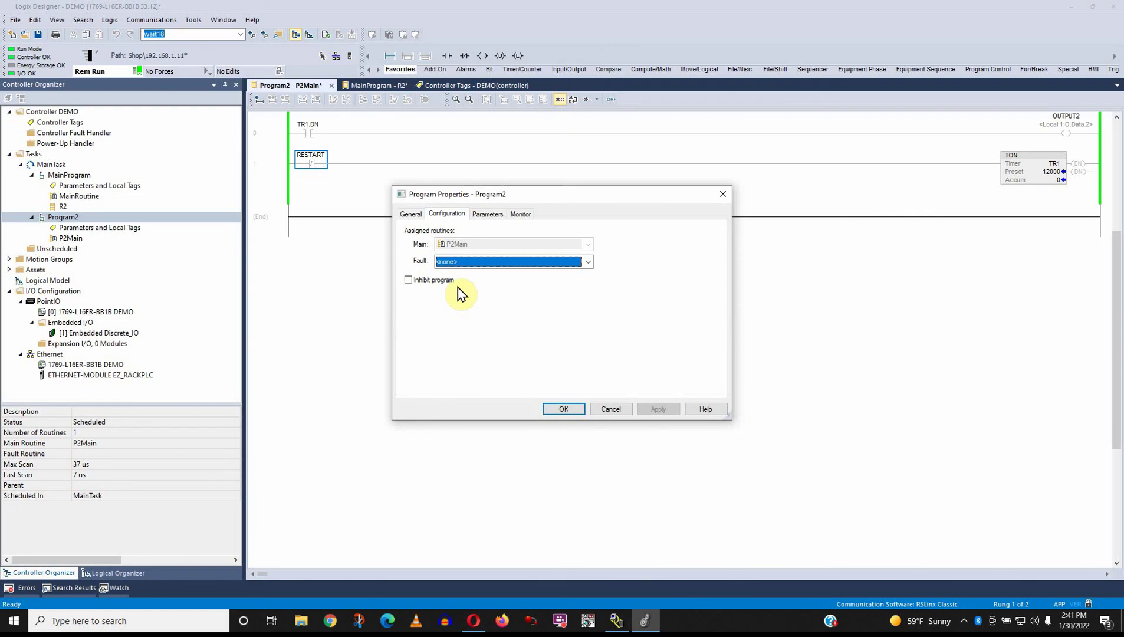
{"action": "left_click", "coordinate": [486, 215]}
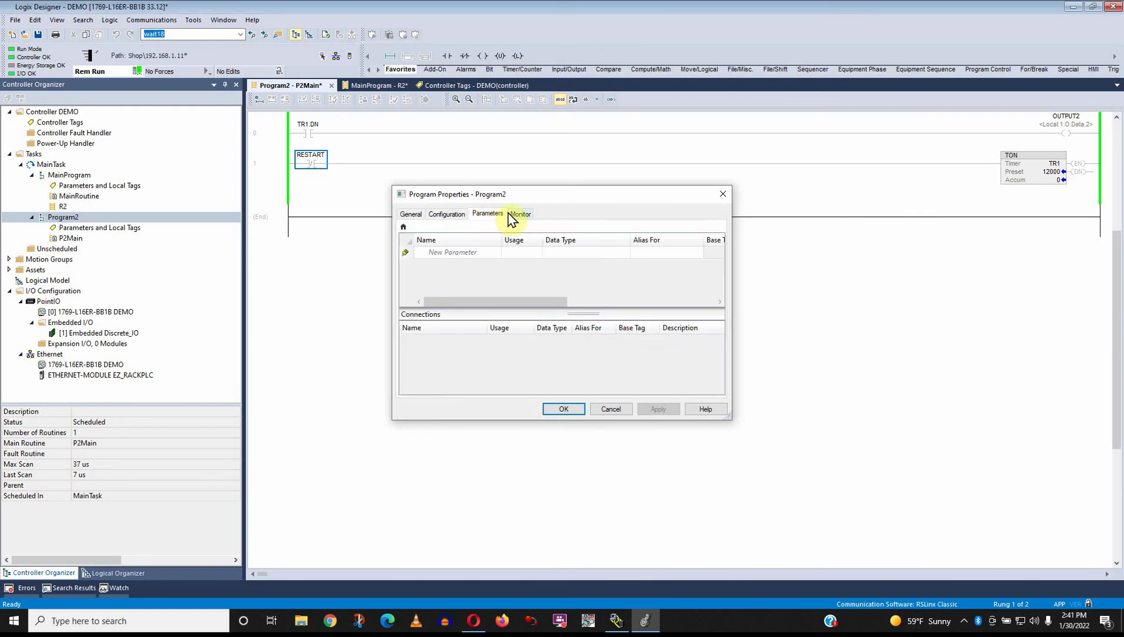
{"action": "left_click", "coordinate": [510, 213]}
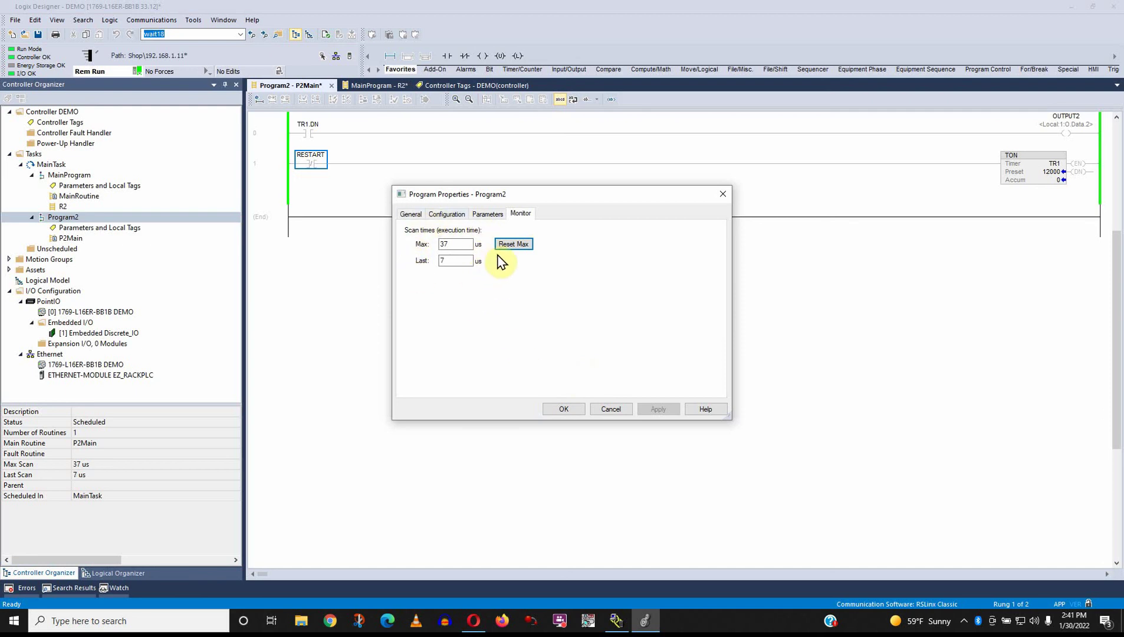
{"action": "left_click", "coordinate": [514, 244]}
{"action": "left_click", "coordinate": [611, 411]}
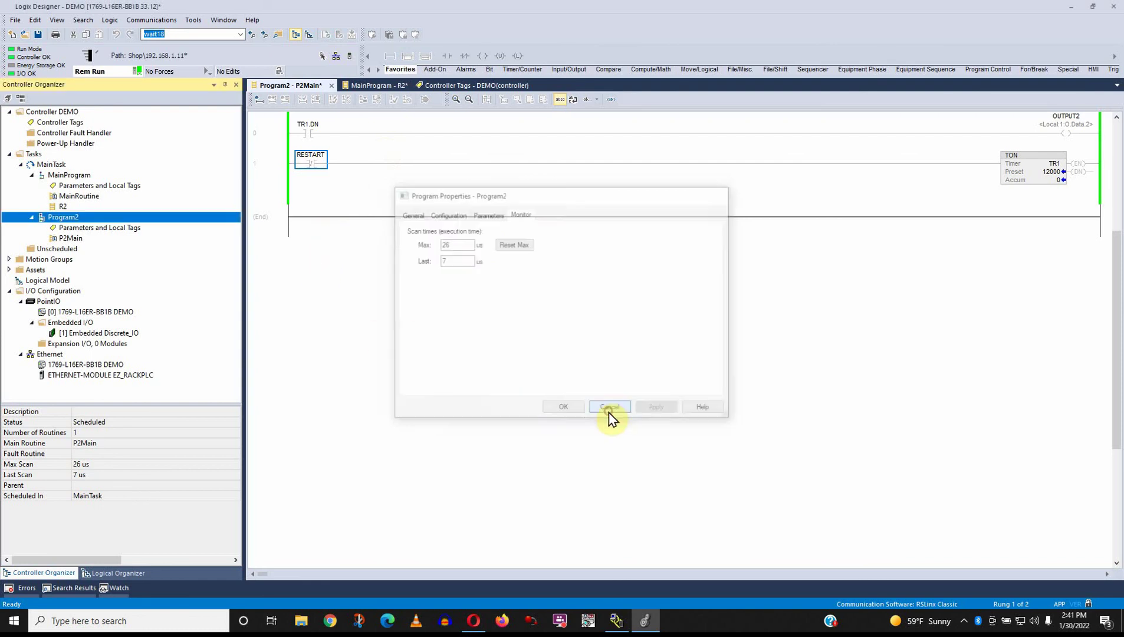
- Open MainProgram's properties and reset its maximum scan time
{"action": "right_click", "coordinate": [64, 176]}
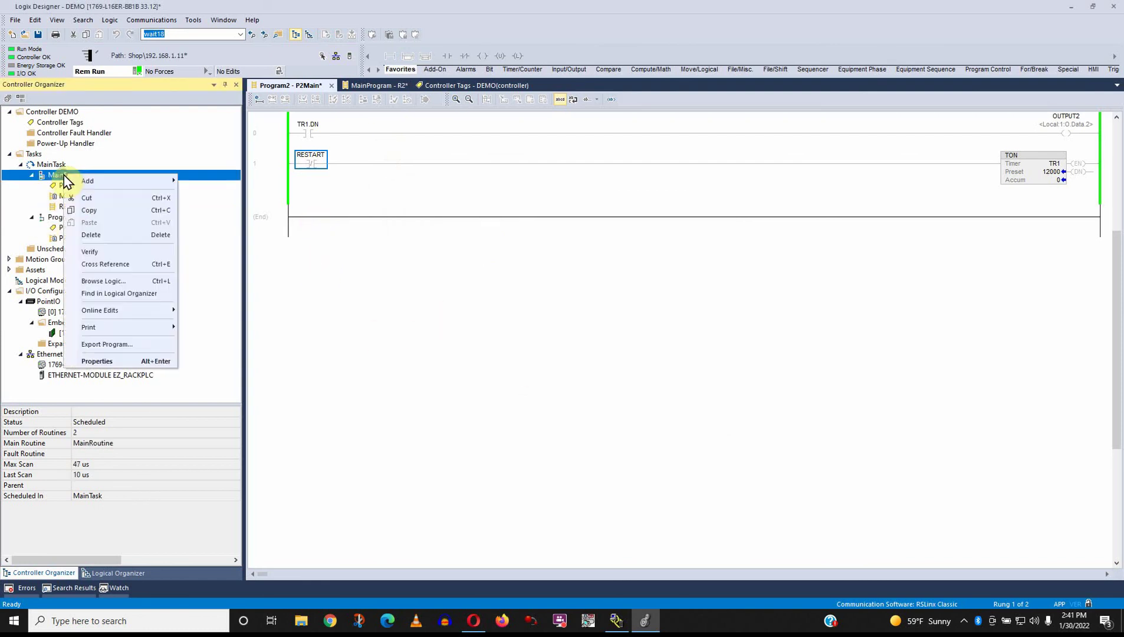
{"action": "left_click", "coordinate": [102, 361]}
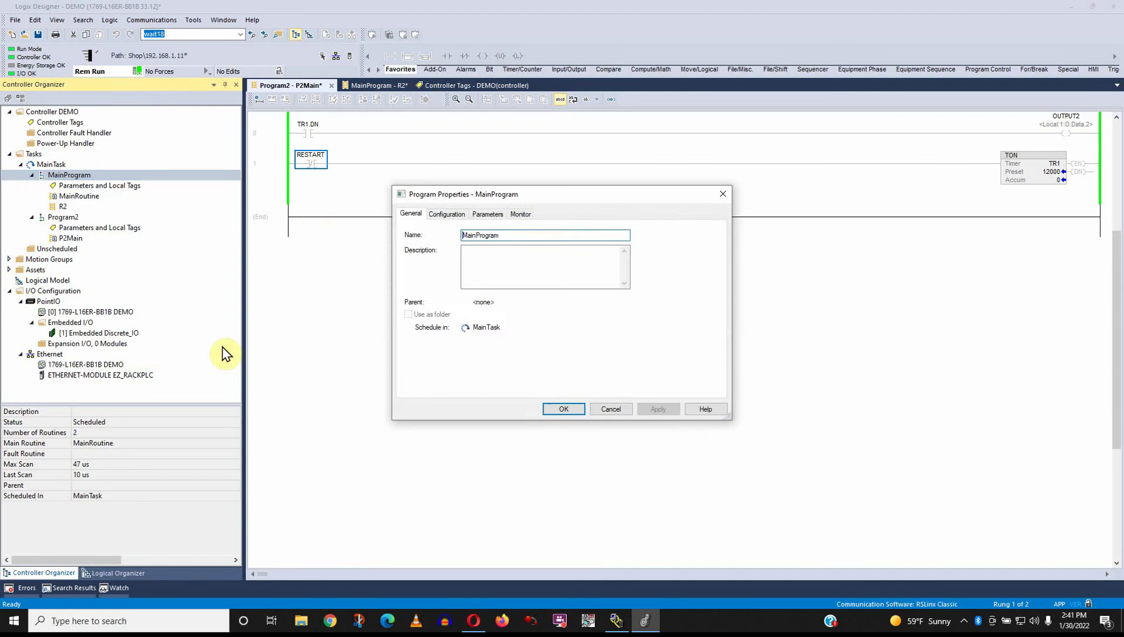
{"action": "left_click", "coordinate": [478, 217]}
{"action": "left_click", "coordinate": [521, 215]}
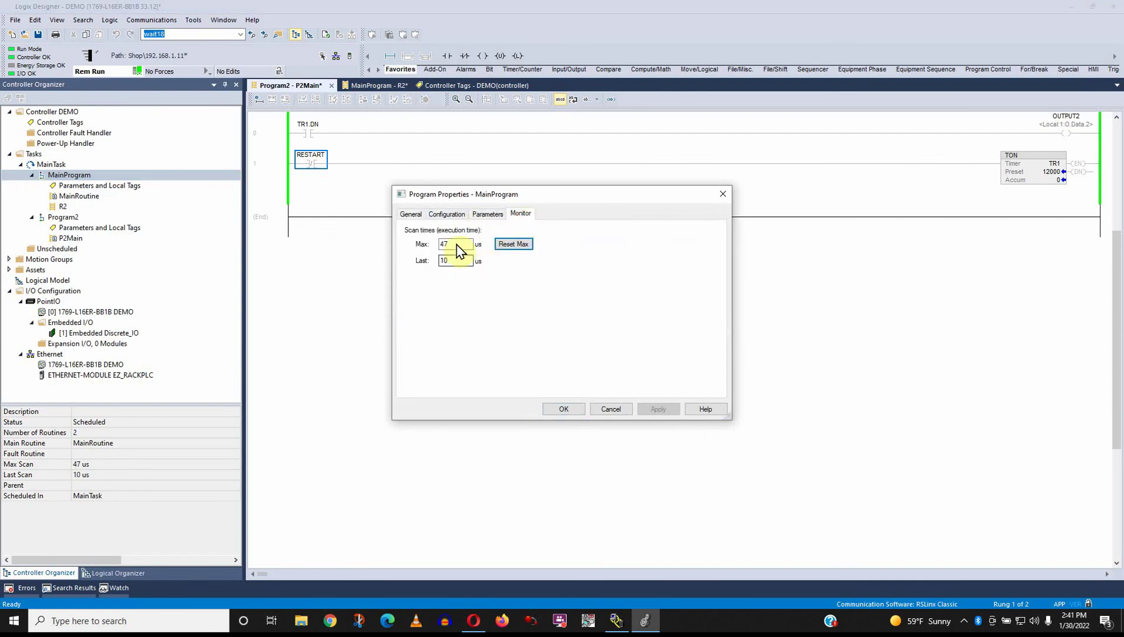
{"action": "left_click", "coordinate": [509, 248]}
- Toggle the RESTART bit off in P2Main, then reset MainProgram's maximum scan time again and close its properties
{"action": "right_click", "coordinate": [311, 164]}
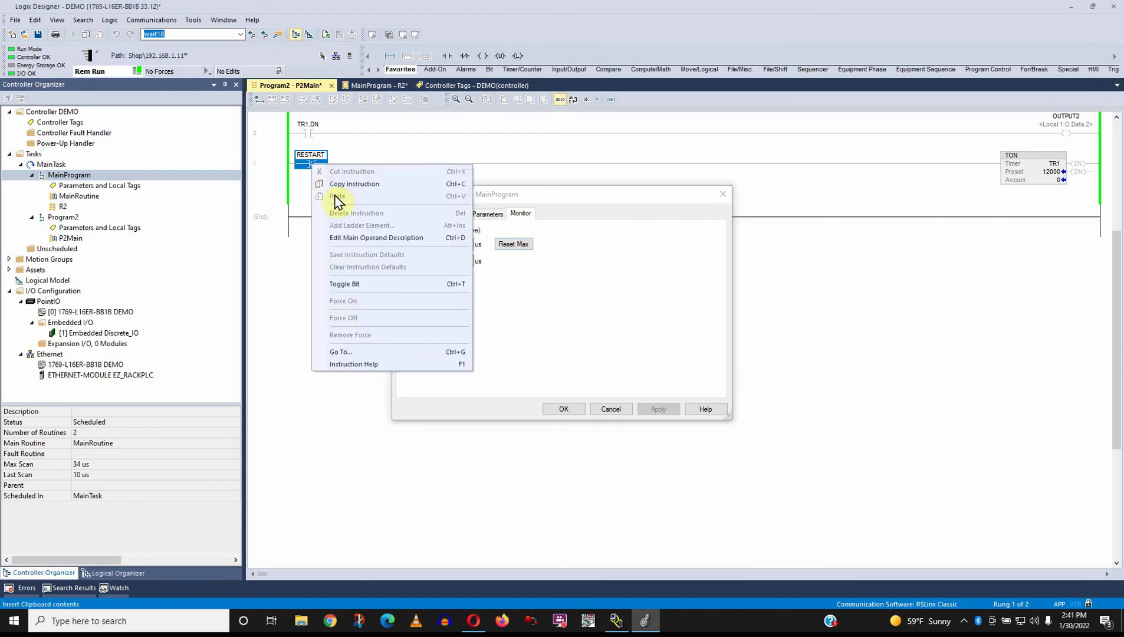
{"action": "left_click", "coordinate": [371, 285]}
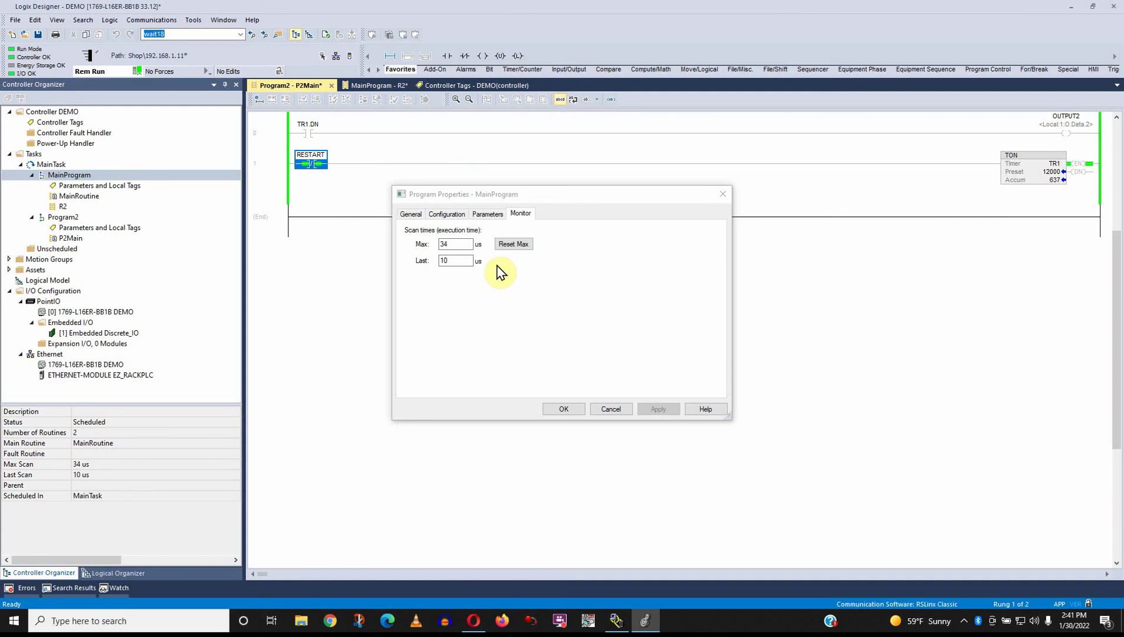
{"action": "left_click", "coordinate": [513, 243]}
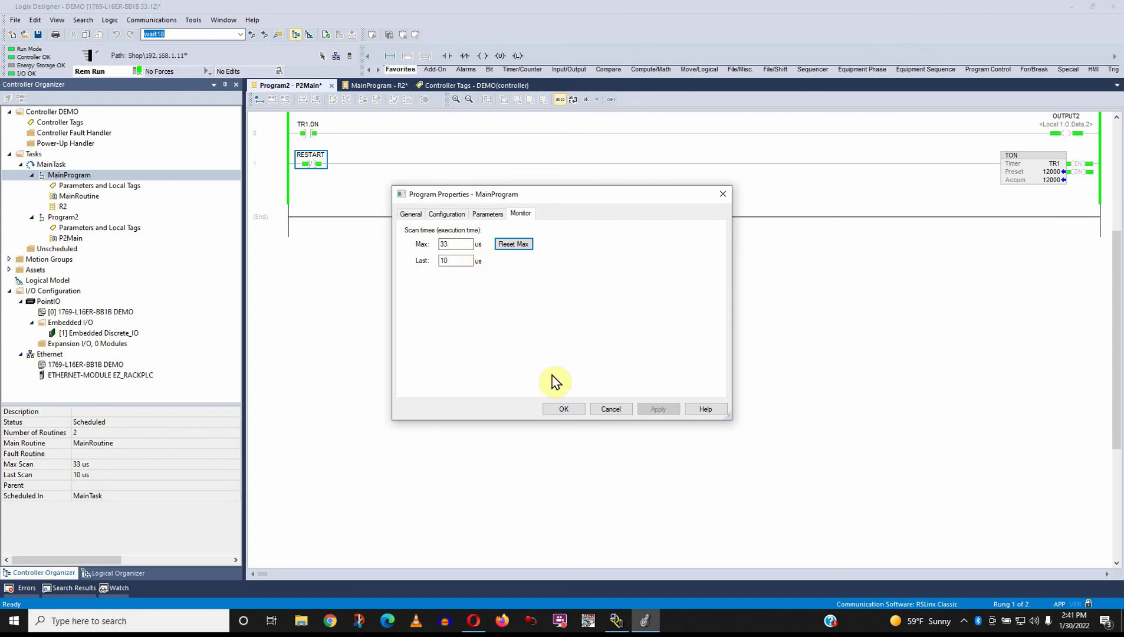
{"action": "left_click", "coordinate": [594, 407]}
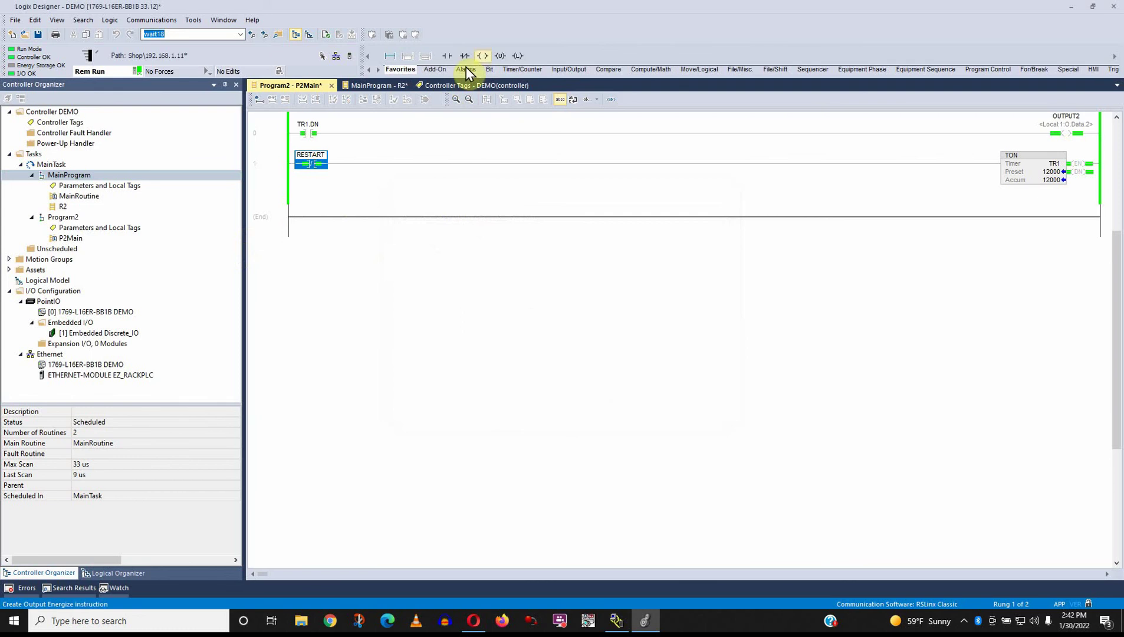
- Show the Compute/Math instruction group and examine the customization options of the Ladder Common Logic toolbar without changing them
{"action": "left_click", "coordinate": [668, 68]}
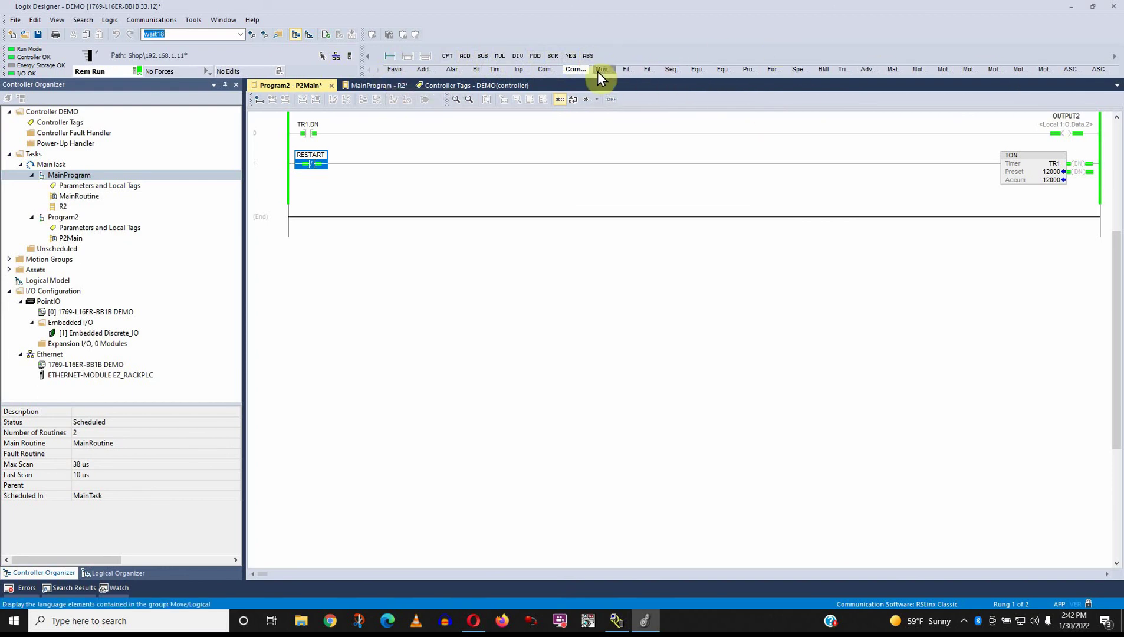
{"action": "left_click", "coordinate": [57, 20]}
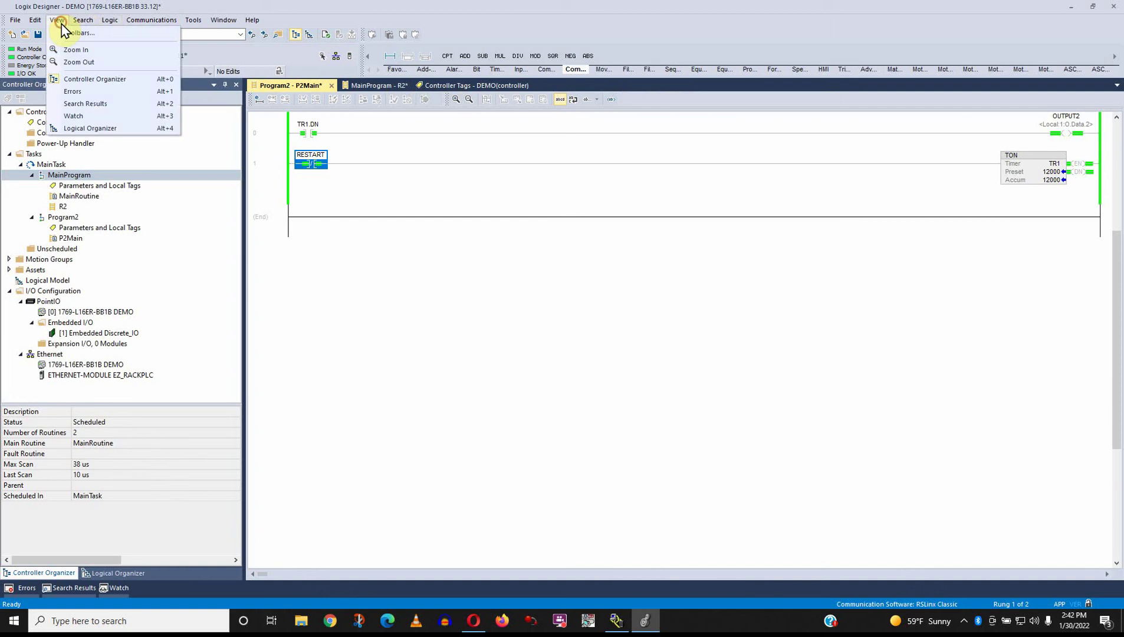
{"action": "left_click", "coordinate": [66, 32]}
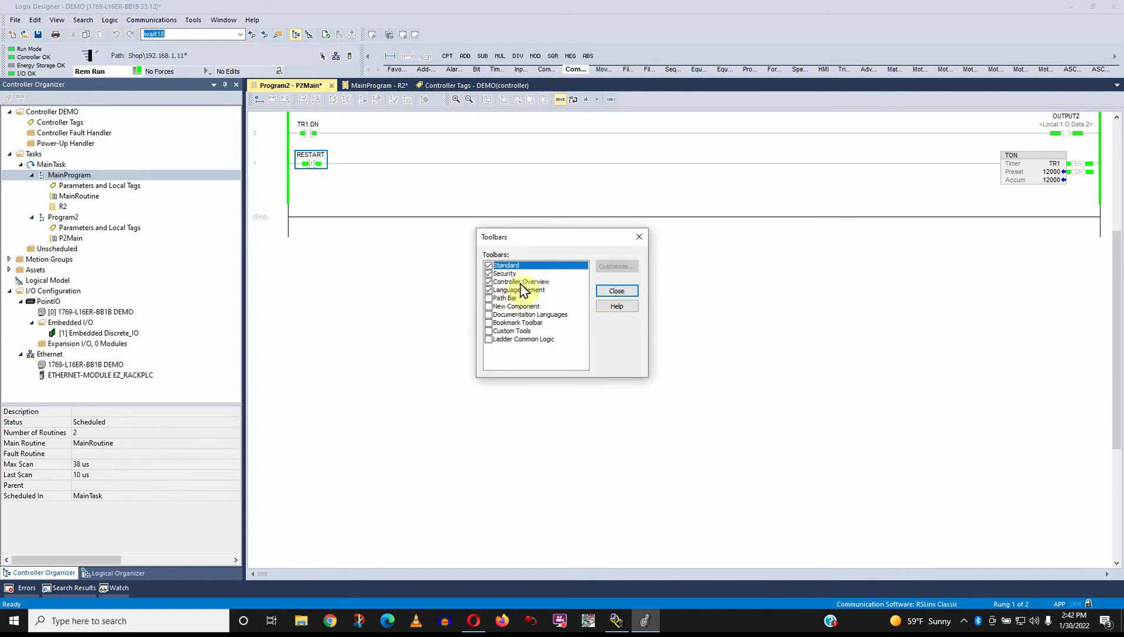
{"action": "left_click", "coordinate": [525, 340]}
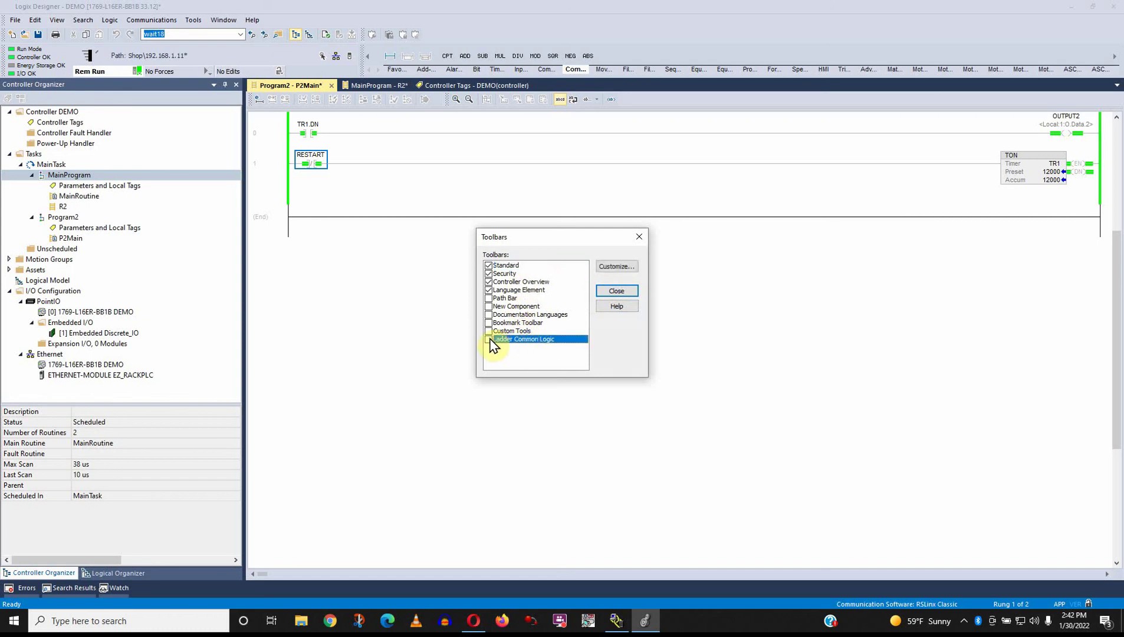
{"action": "left_click", "coordinate": [600, 269]}
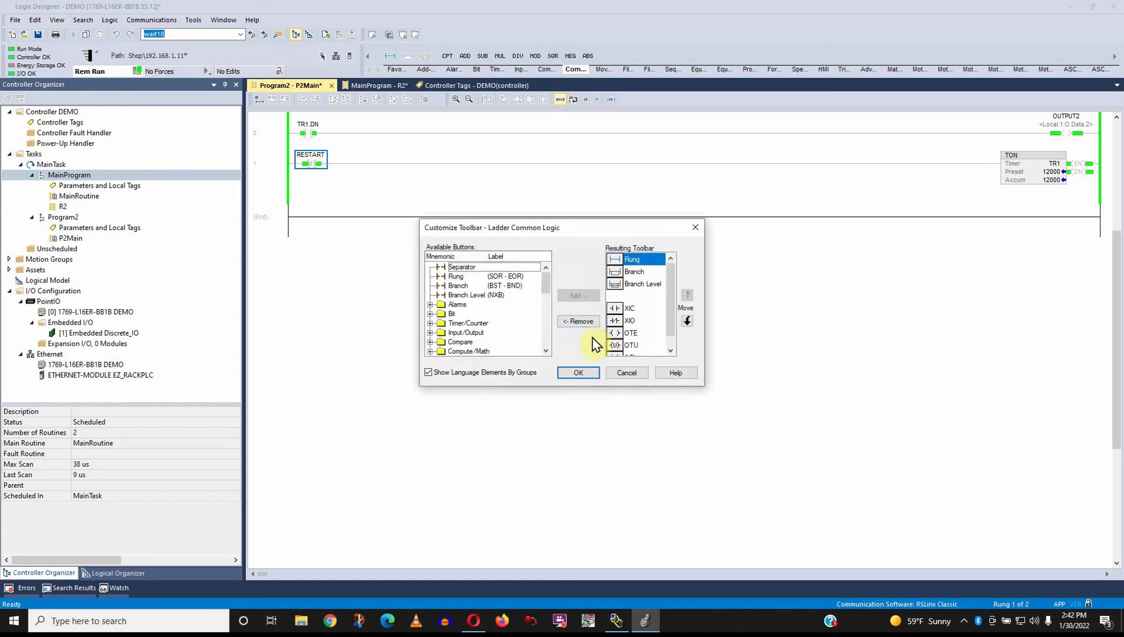
{"action": "left_click_drag", "start_coordinate": [672, 317], "coordinate": [671, 342]}
{"action": "left_click", "coordinate": [633, 371]}
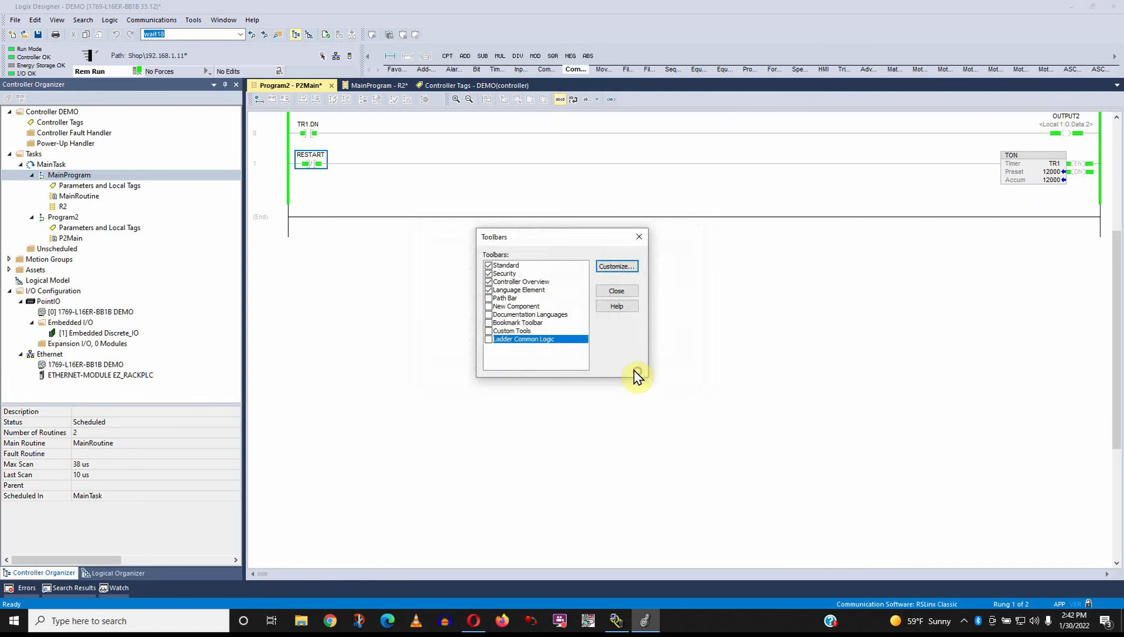
- Close the Toolbars dialog and reset the window layout to its default arrangement
{"action": "left_click", "coordinate": [607, 292]}
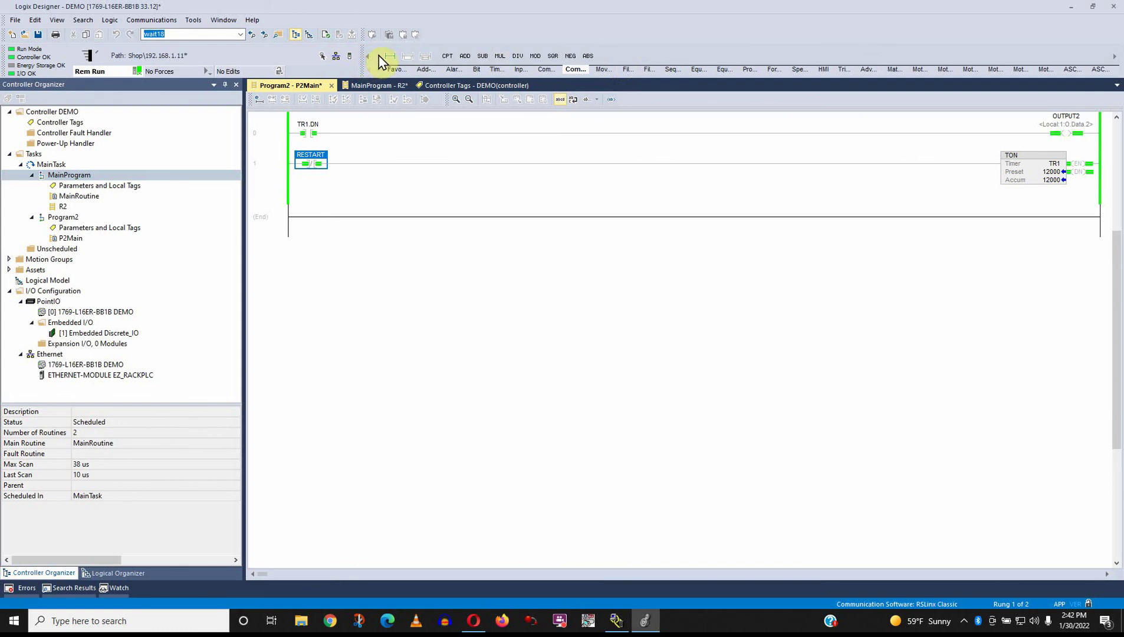
{"action": "mouse_move", "coordinate": [378, 56]}
{"action": "left_mouse_down"}
{"action": "mouse_move", "coordinate": [399, 18]}
{"action": "mouse_move", "coordinate": [373, 82]}
{"action": "mouse_move", "coordinate": [360, 73]}
{"action": "mouse_move", "coordinate": [377, 75]}
{"action": "mouse_move", "coordinate": [390, 56]}
{"action": "left_mouse_up"}
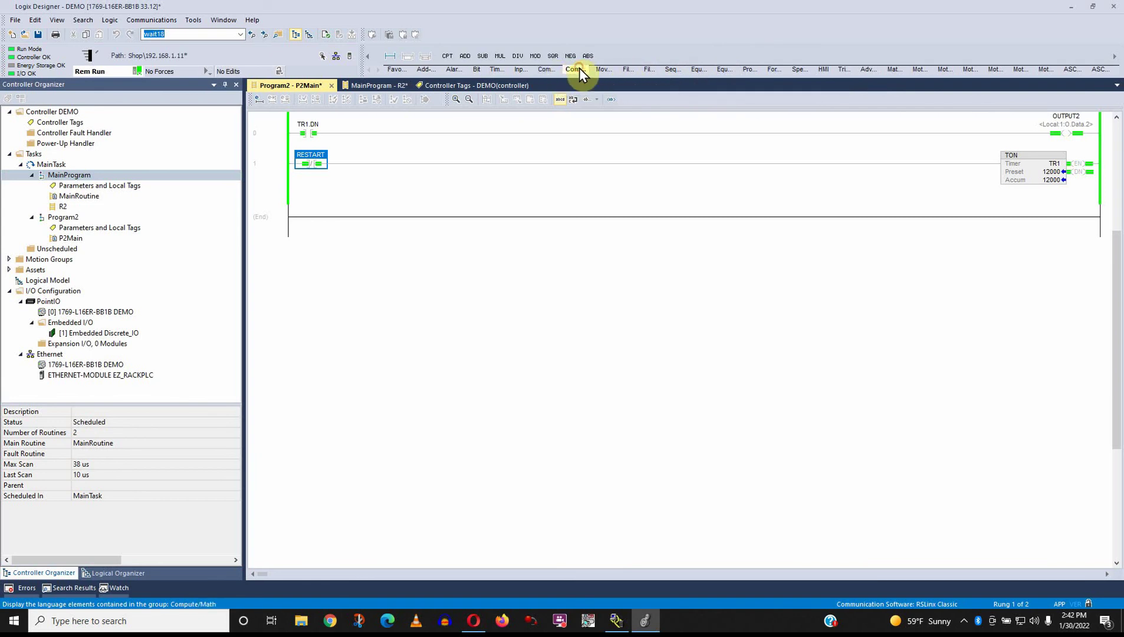
{"action": "left_click", "coordinate": [171, 21]}
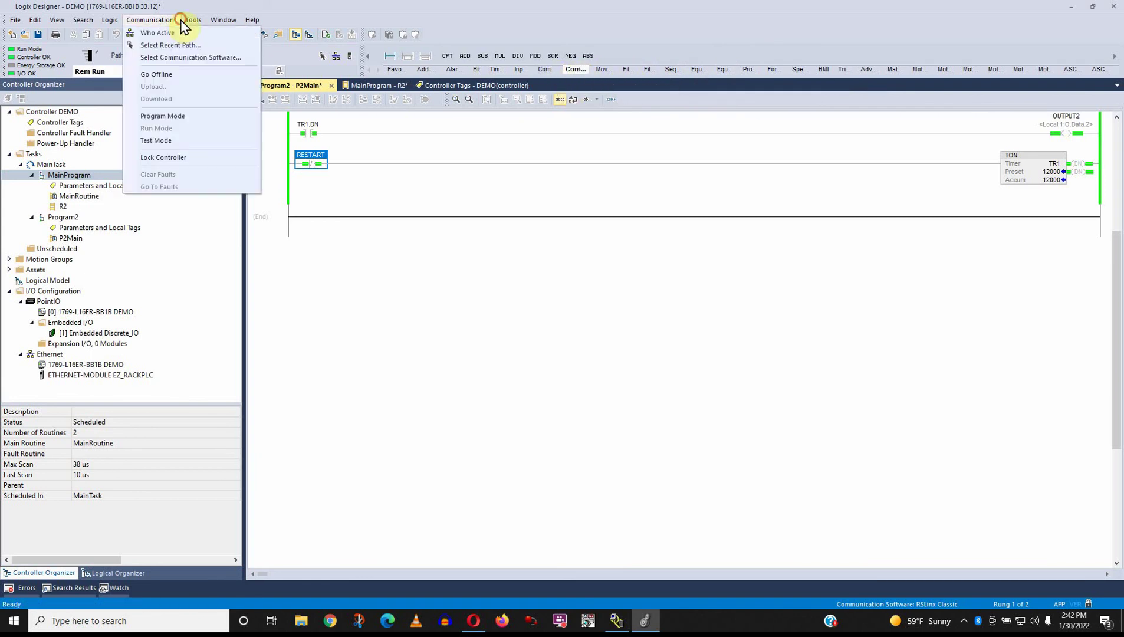
{"action": "left_click", "coordinate": [184, 20]}
{"action": "left_click", "coordinate": [194, 21]}
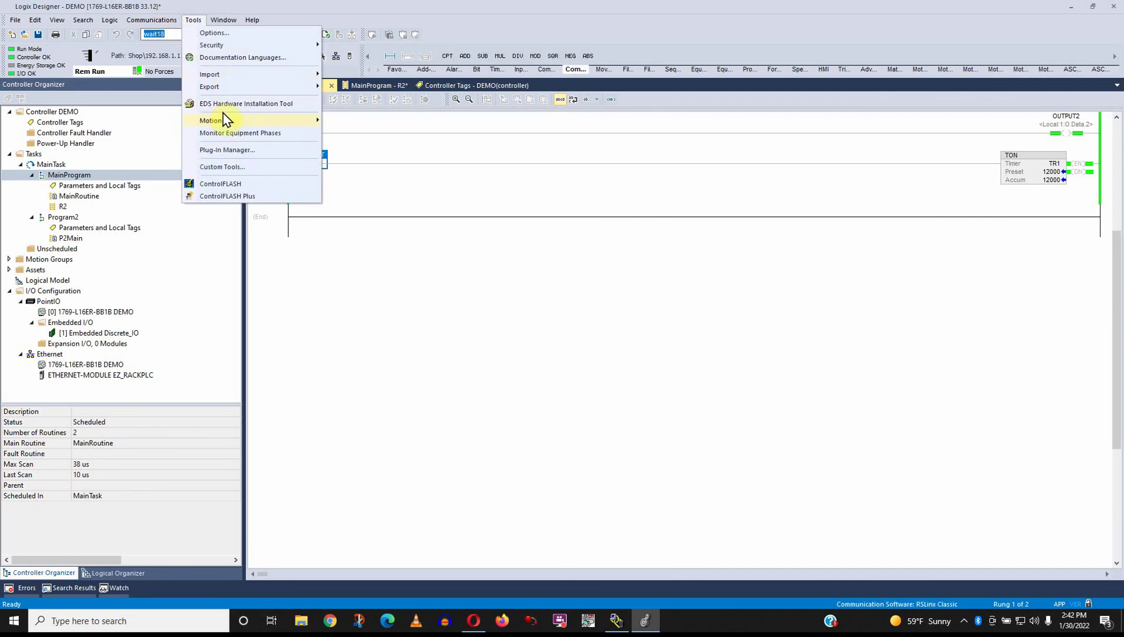
{"action": "left_click", "coordinate": [226, 23]}
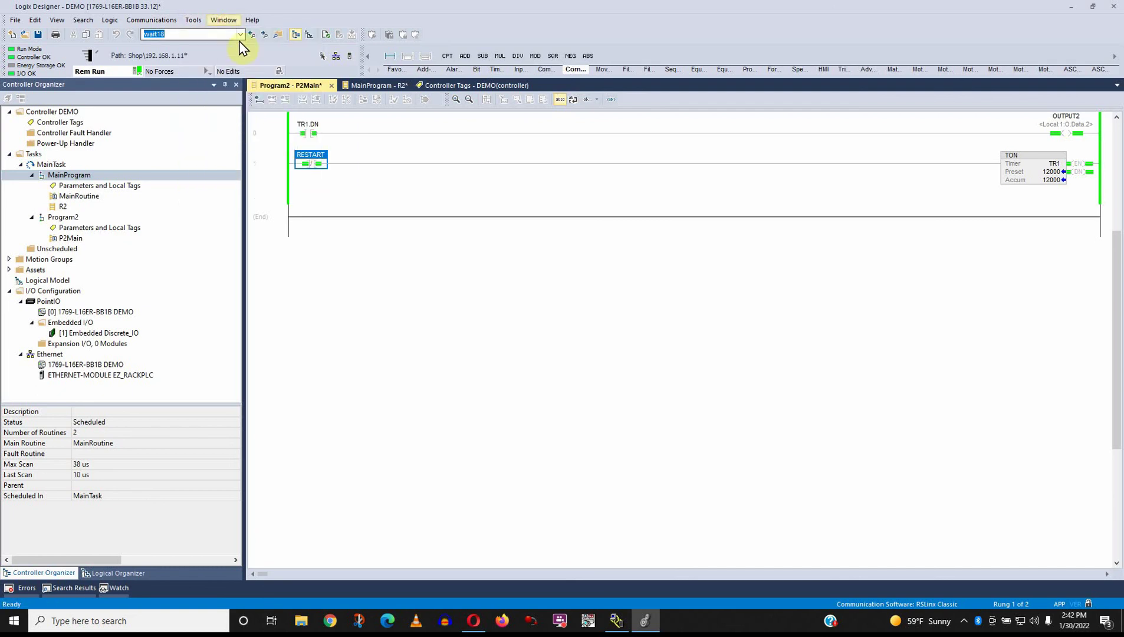
{"action": "left_click", "coordinate": [231, 23]}
{"action": "left_click", "coordinate": [260, 59]}
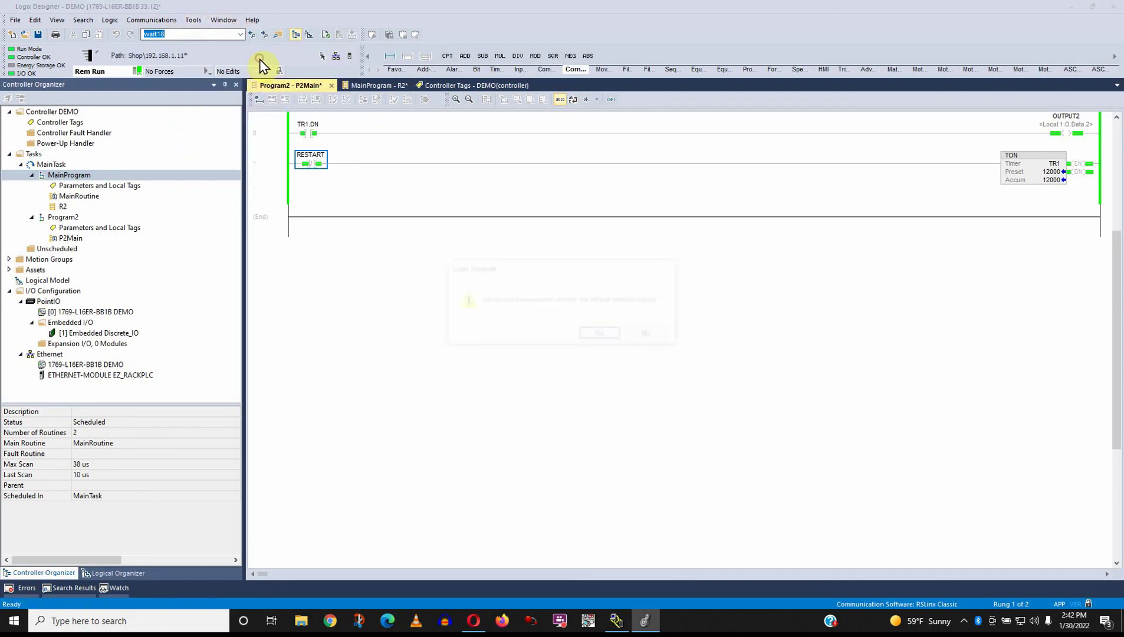
{"action": "left_click", "coordinate": [609, 335]}
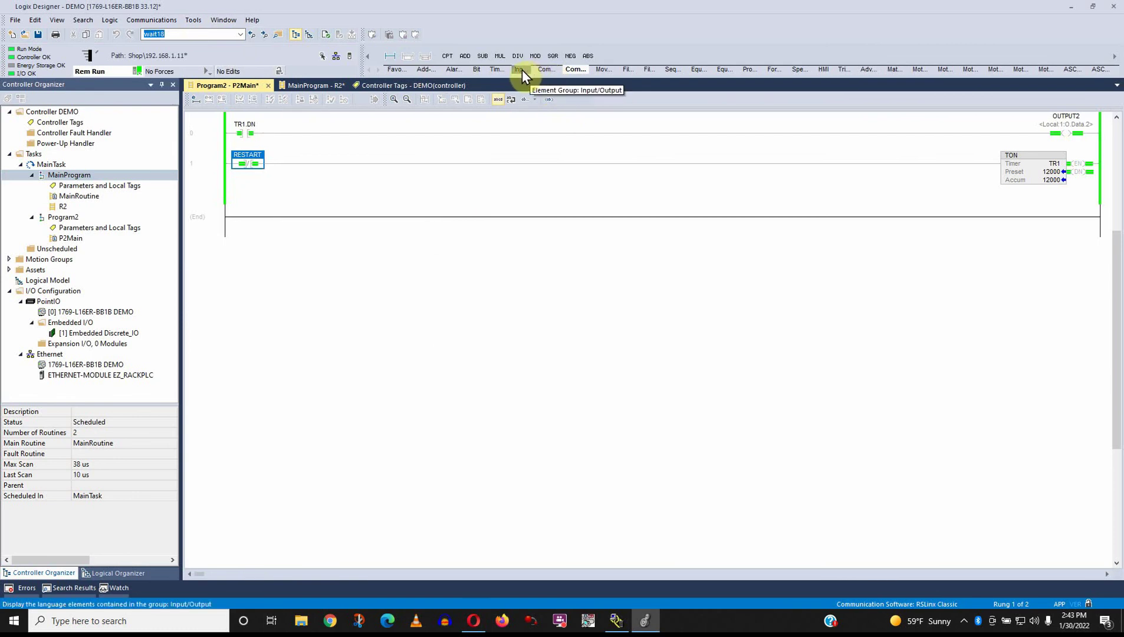
- Try stretching the Language Element toolbar to the application width, and undo it by resetting the window layout
{"action": "right_click", "coordinate": [620, 55]}
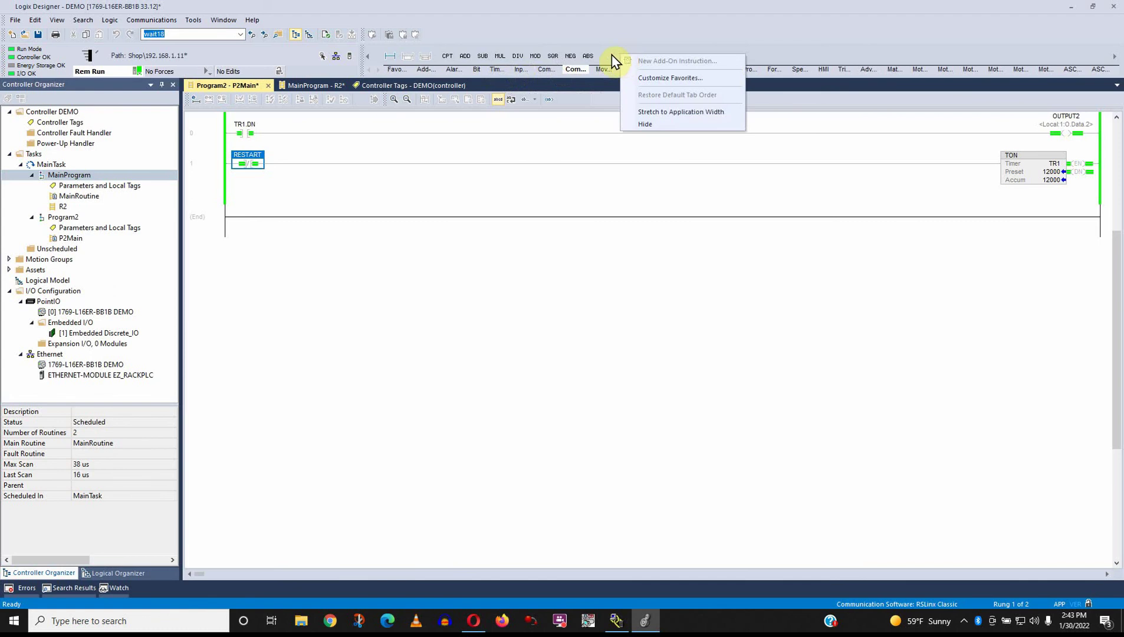
{"action": "left_click", "coordinate": [654, 113]}
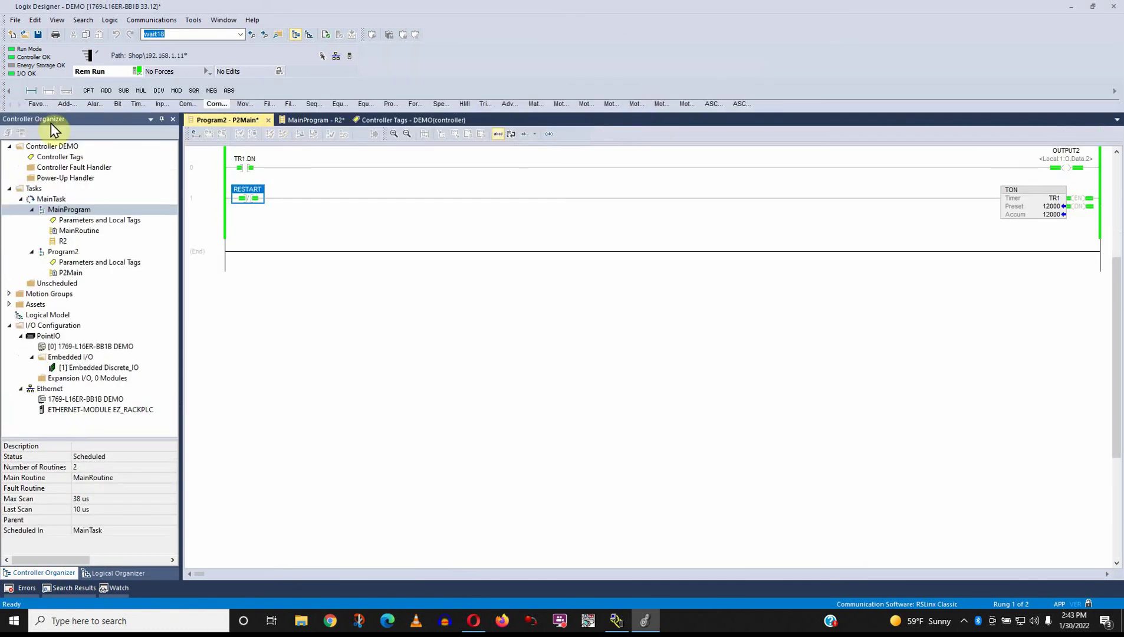
{"action": "left_click", "coordinate": [223, 19]}
{"action": "left_click", "coordinate": [234, 55]}
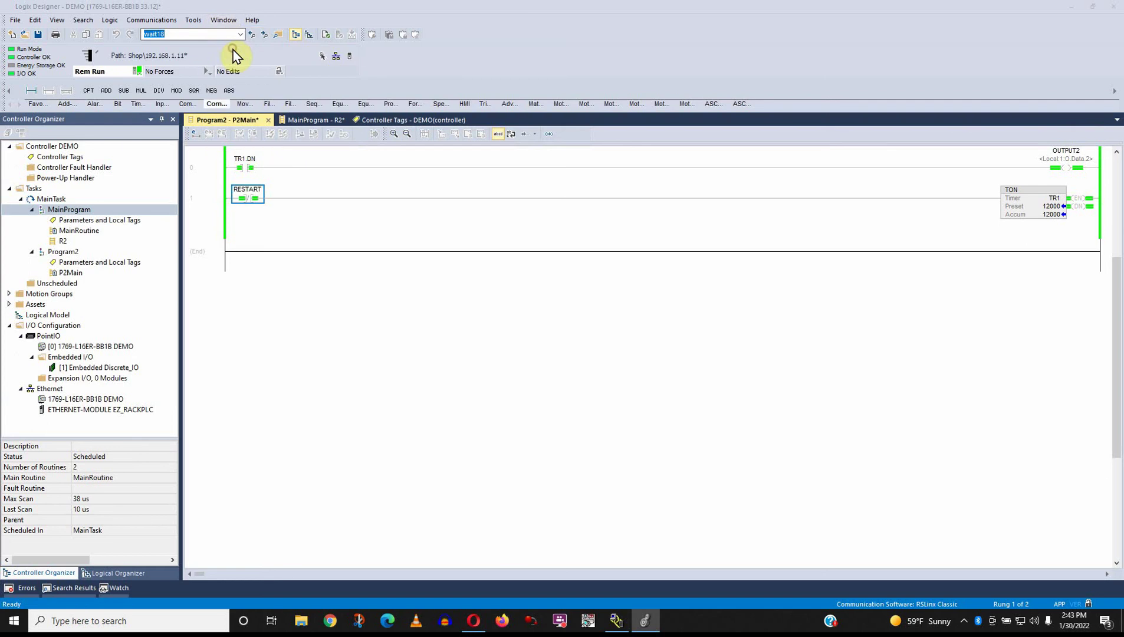
{"action": "left_click", "coordinate": [585, 334]}
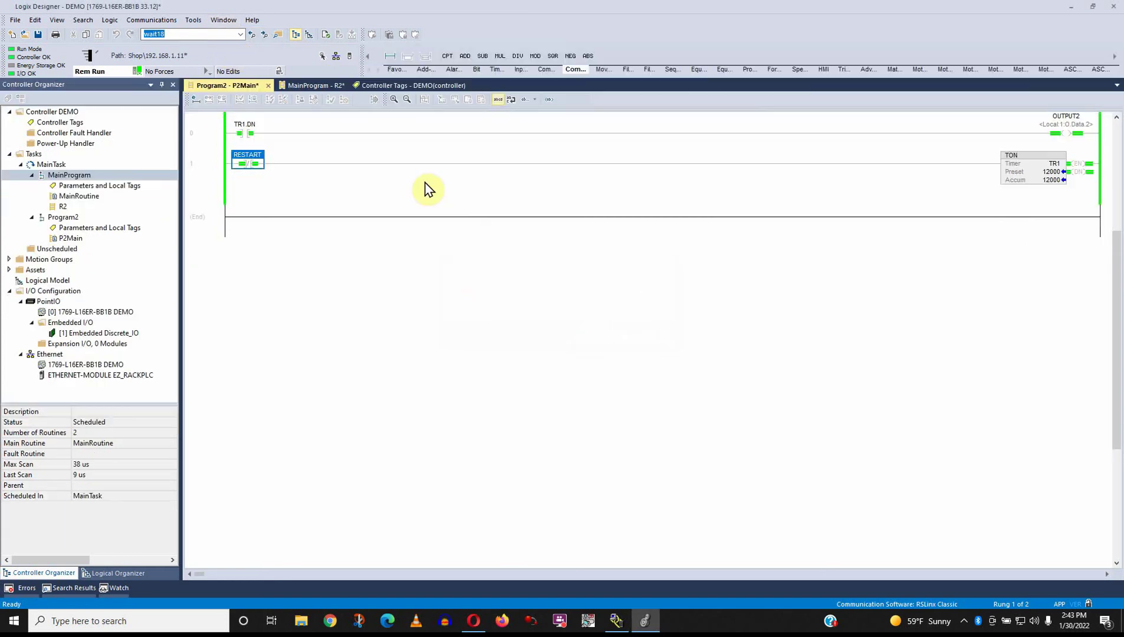
{"action": "right_click", "coordinate": [623, 54]}
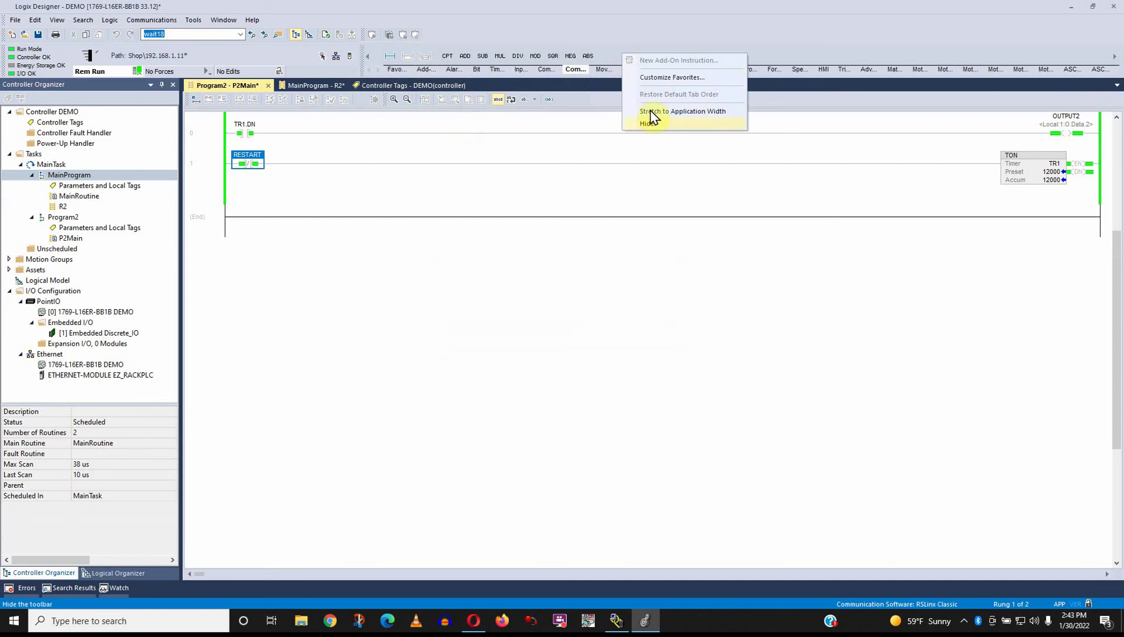
{"action": "left_click", "coordinate": [615, 53]}
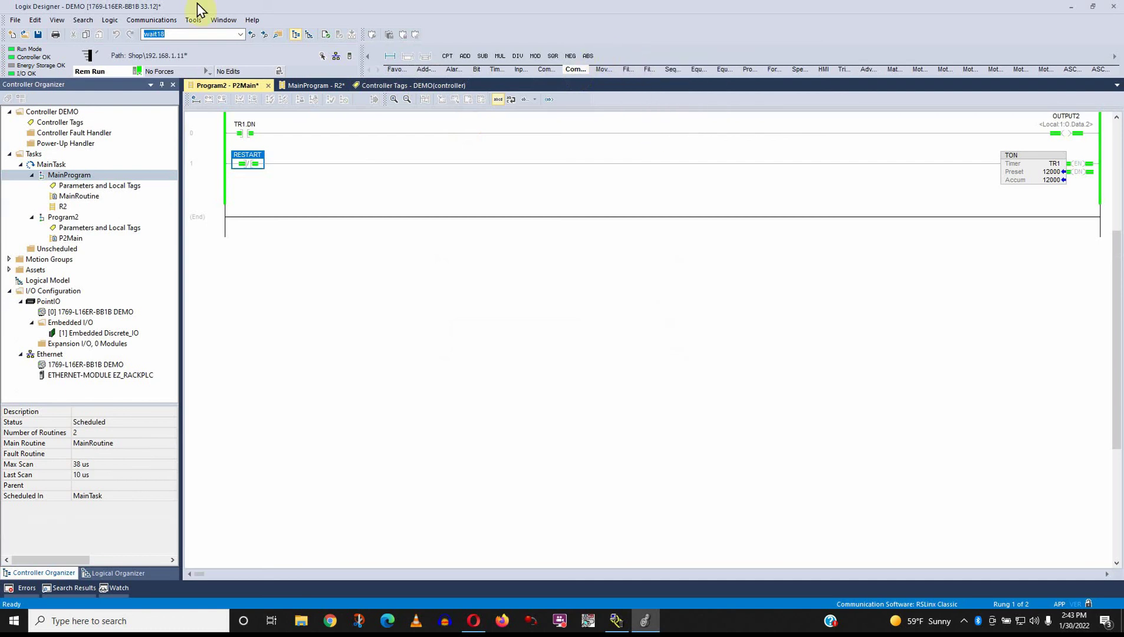
{"action": "left_click", "coordinate": [57, 20]}
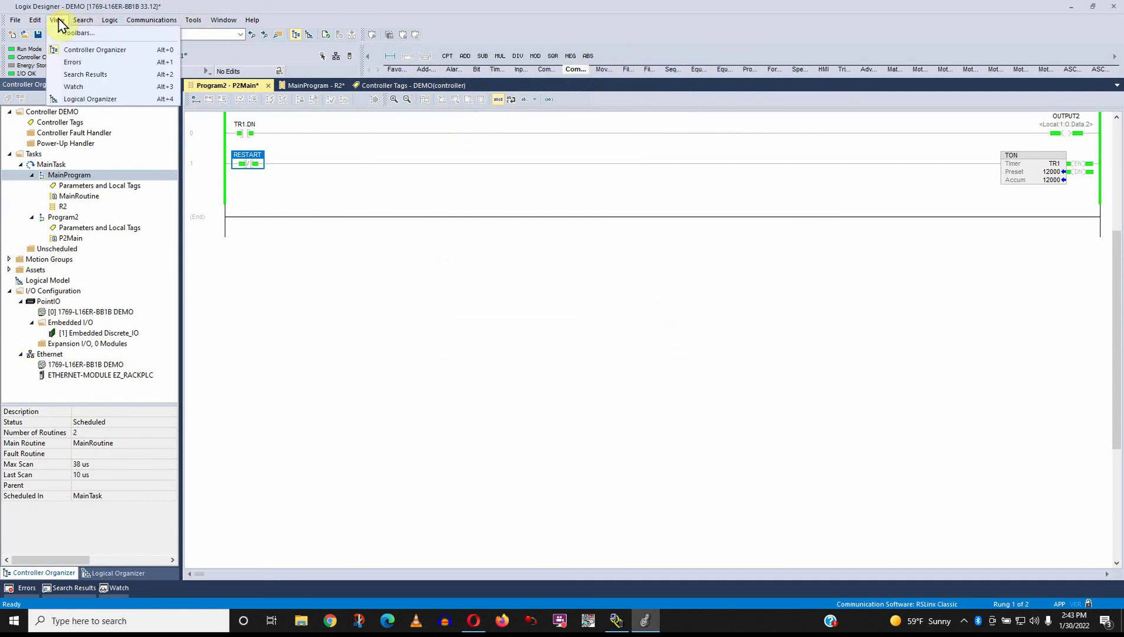
{"action": "left_click", "coordinate": [194, 22]}
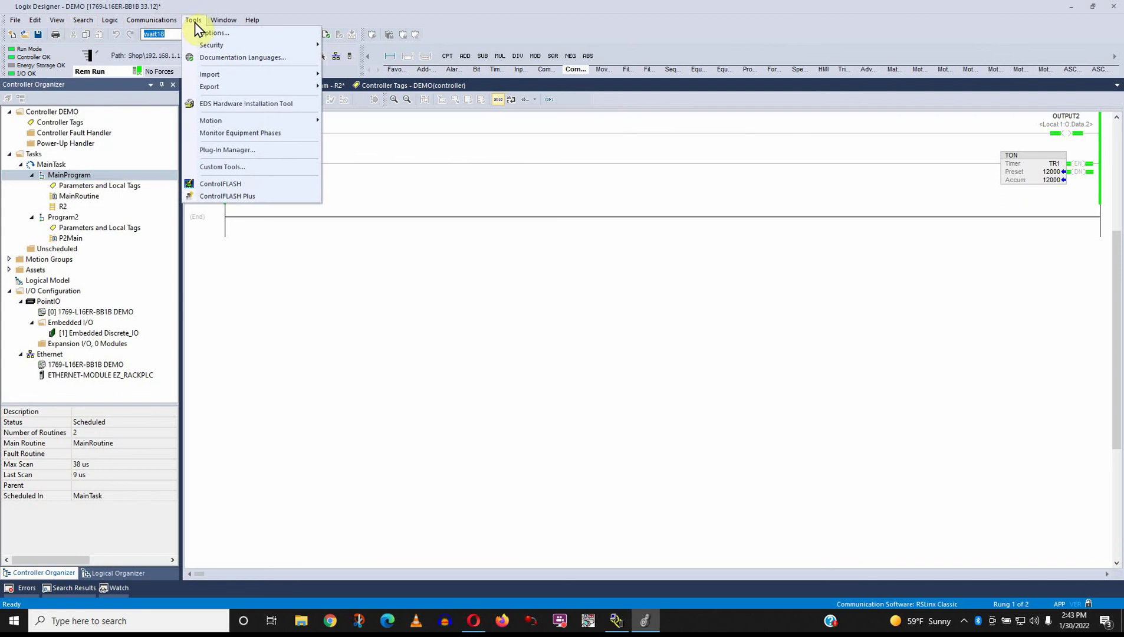
{"action": "mouse_move", "coordinate": [220, 22]}
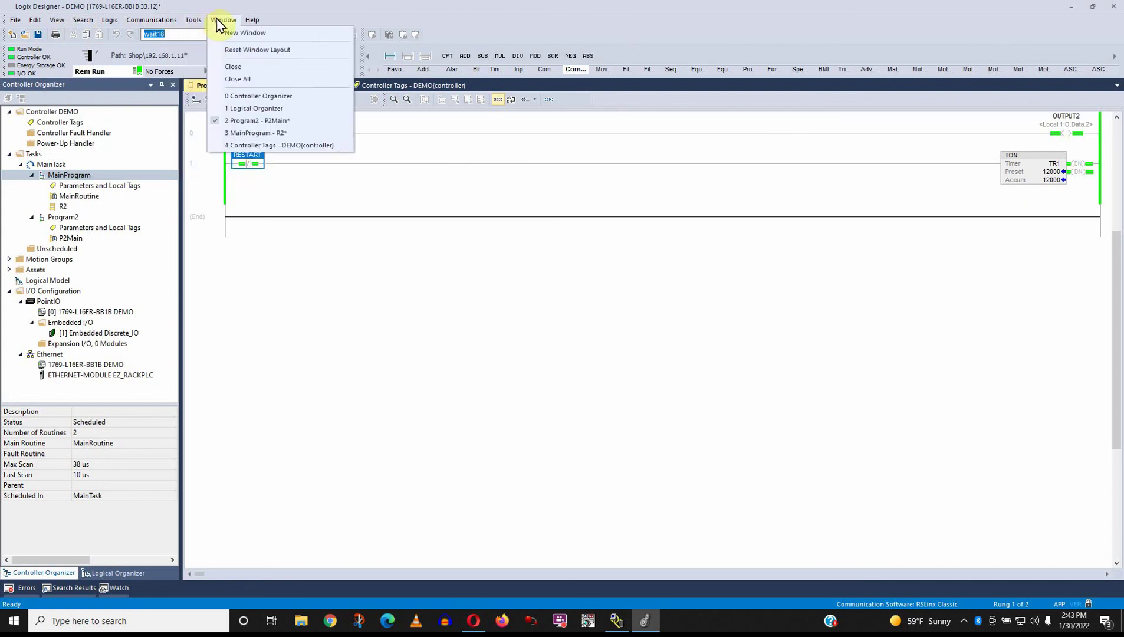
{"action": "left_click", "coordinate": [475, 42]}
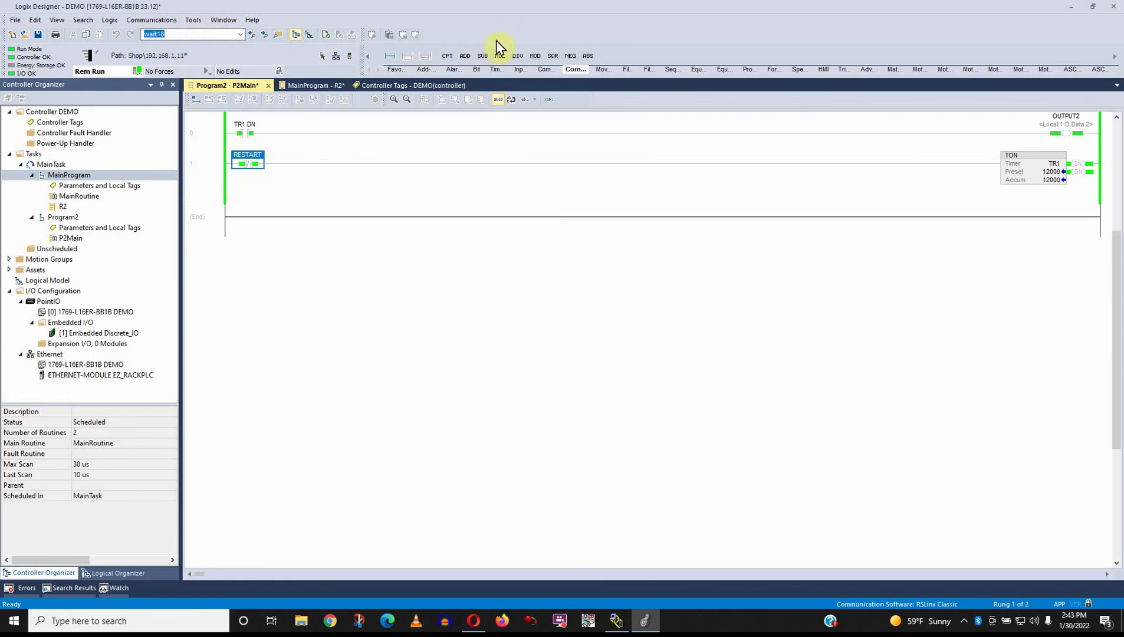
- Browse the move, Favorites, Compare and Timer/Counter instruction groups of the Language Element toolbar
{"action": "left_click", "coordinate": [603, 69]}
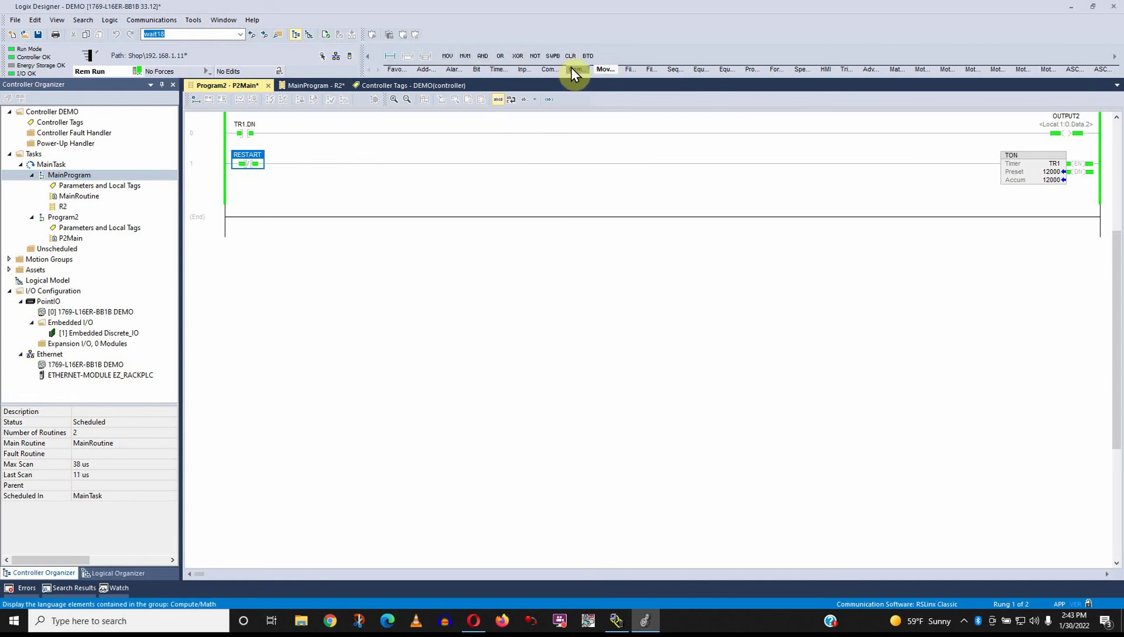
{"action": "left_click", "coordinate": [387, 69]}
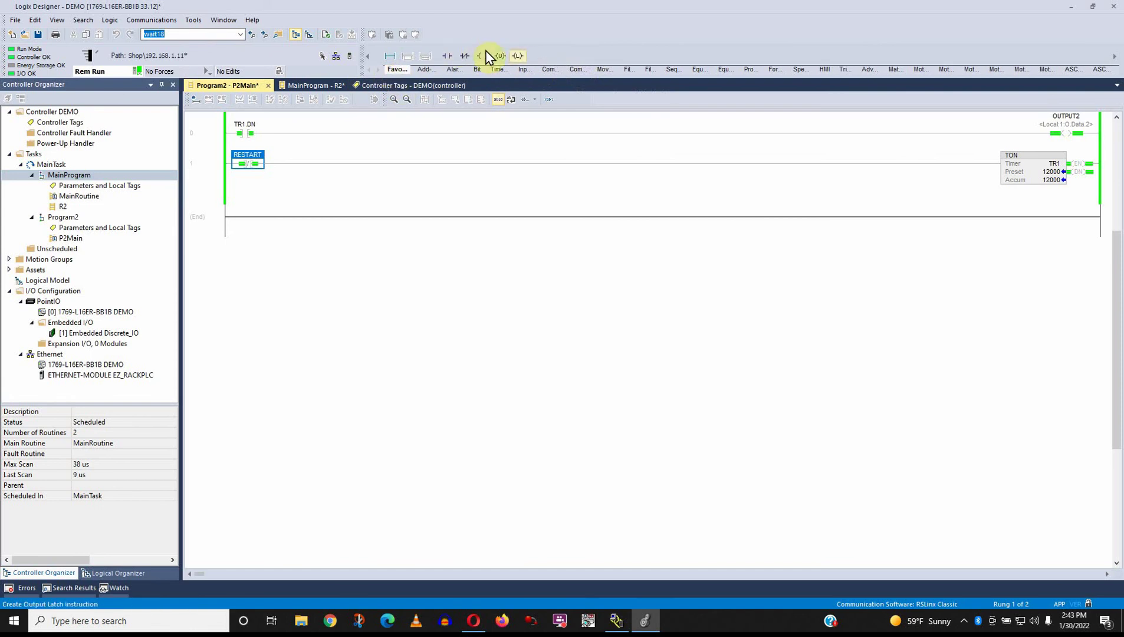
{"action": "left_click", "coordinate": [551, 68]}
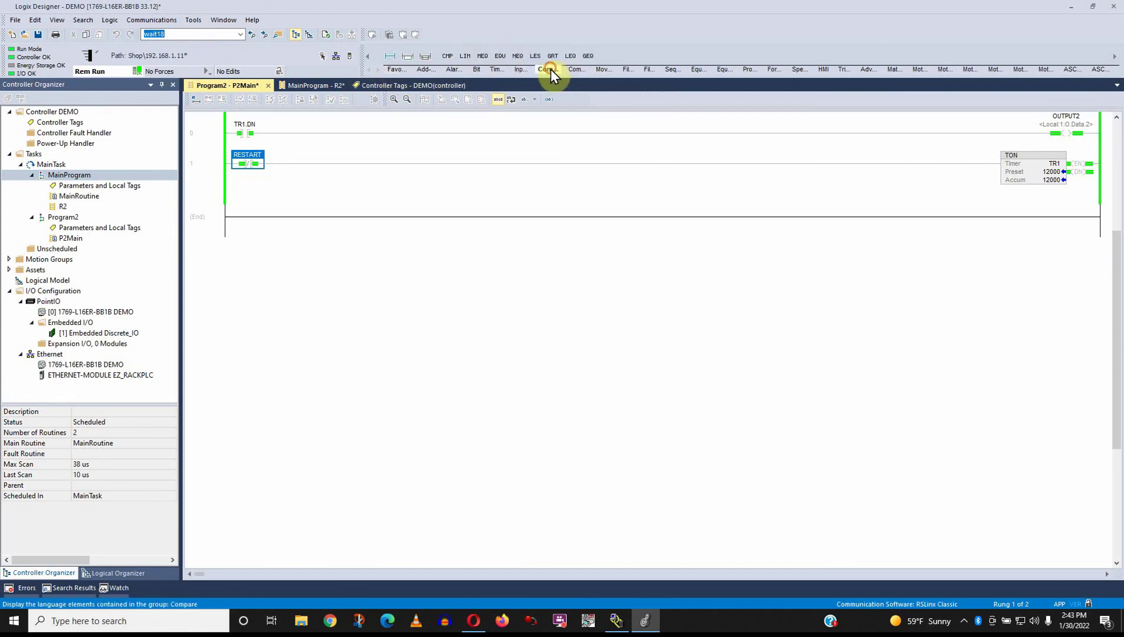
{"action": "left_click", "coordinate": [496, 69]}
- Add the TON (Timer On Delay) instruction to the ladder Favorites between Rung and Branch, and show the Favorites group
{"action": "right_click", "coordinate": [448, 56]}
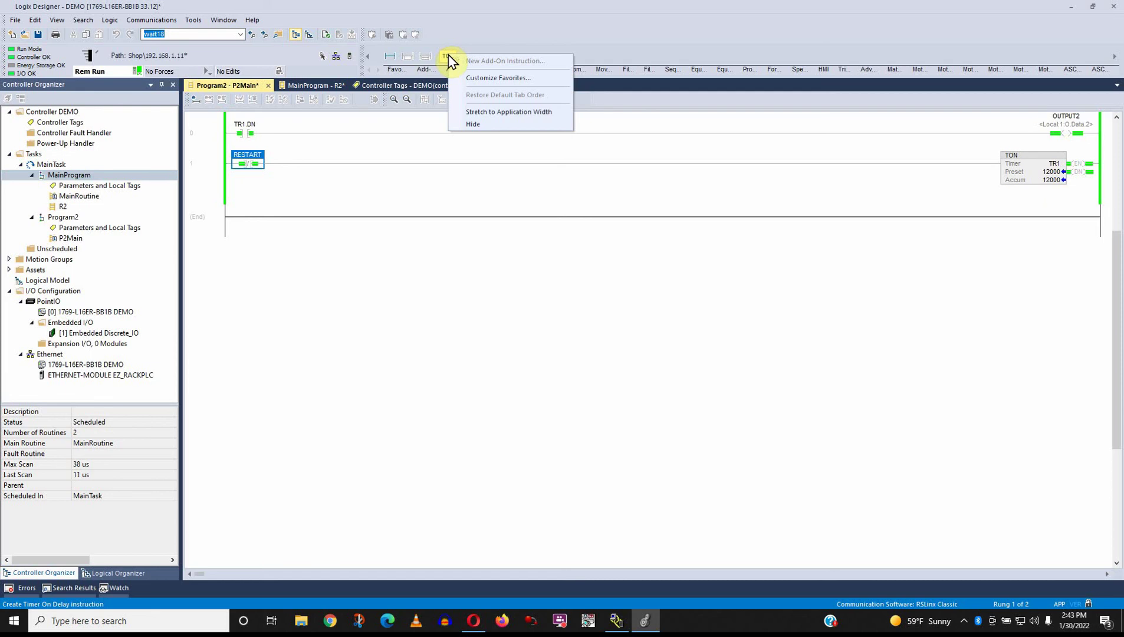
{"action": "left_click", "coordinate": [470, 78]}
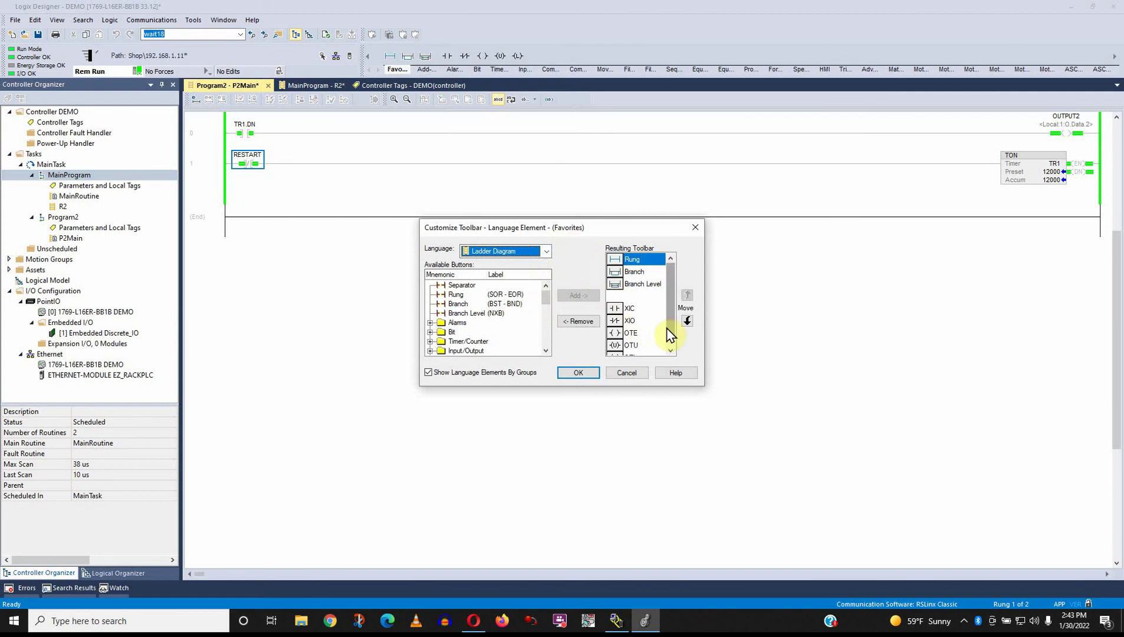
{"action": "left_click", "coordinate": [671, 350]}
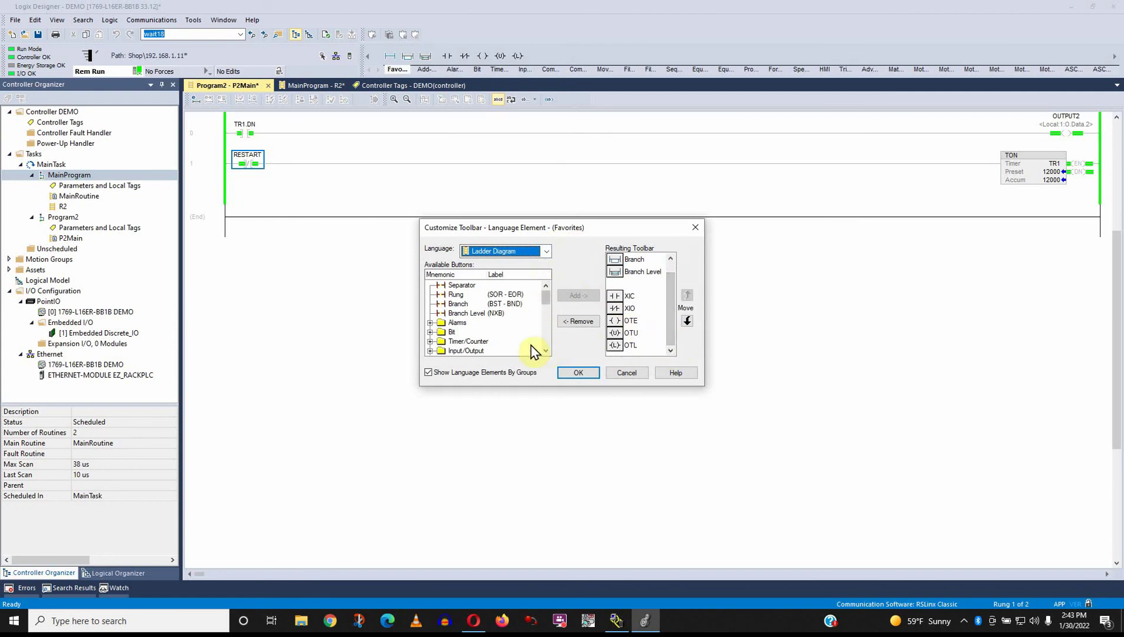
{"action": "double_click", "coordinate": [444, 342]}
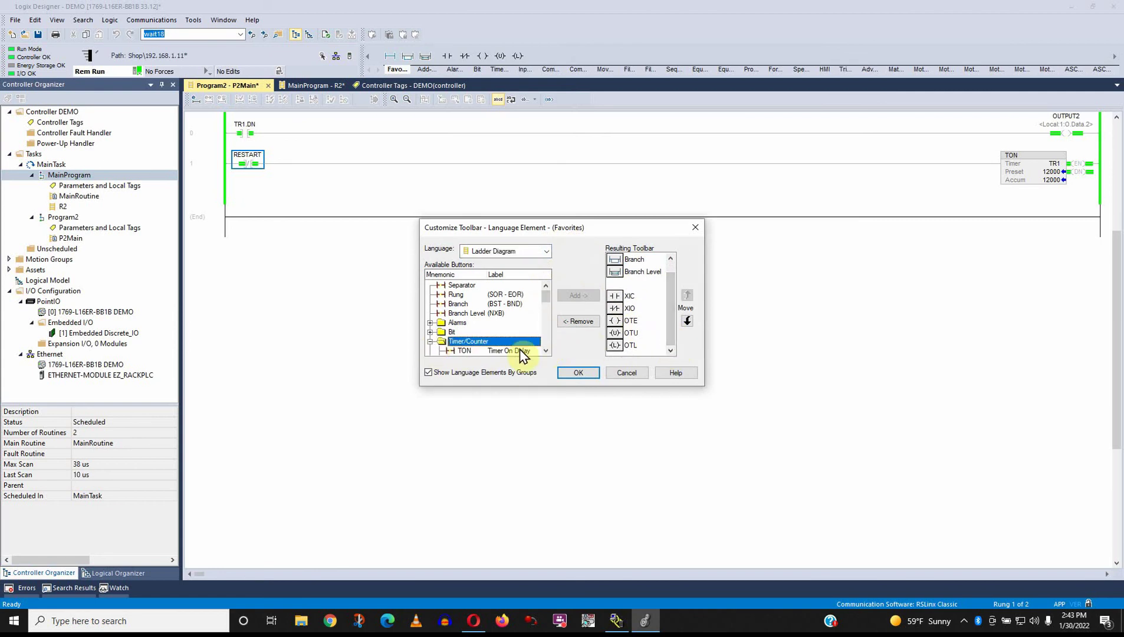
{"action": "left_click", "coordinate": [546, 351]}
{"action": "left_click", "coordinate": [545, 351]}
{"action": "left_click", "coordinate": [546, 351]}
{"action": "left_click", "coordinate": [545, 351]}
{"action": "left_click", "coordinate": [465, 314]}
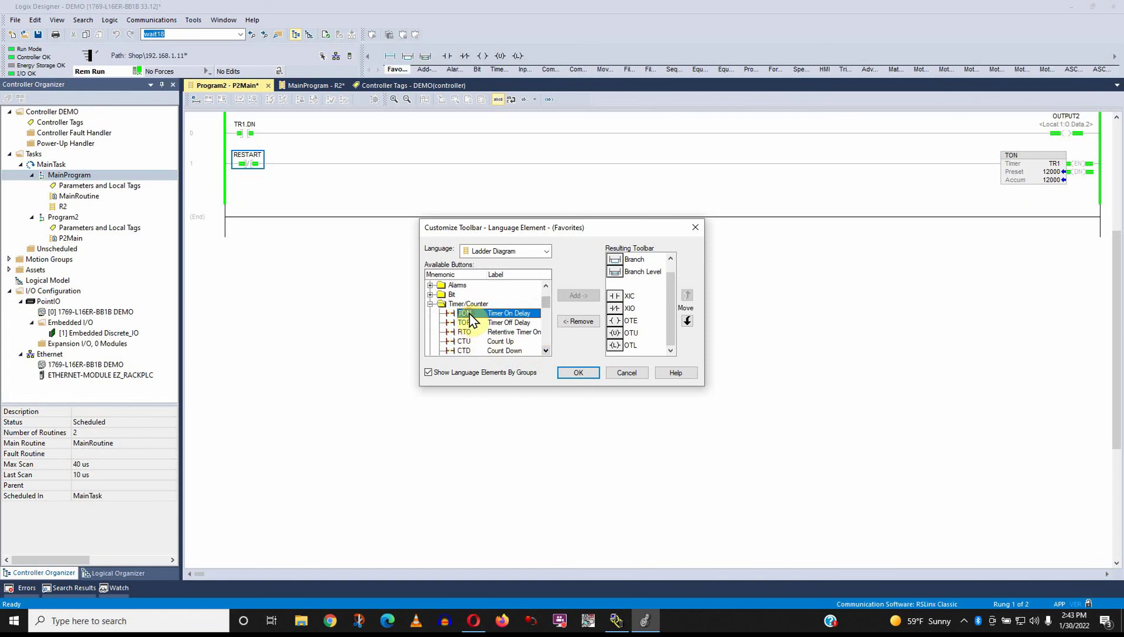
{"action": "left_click", "coordinate": [587, 296]}
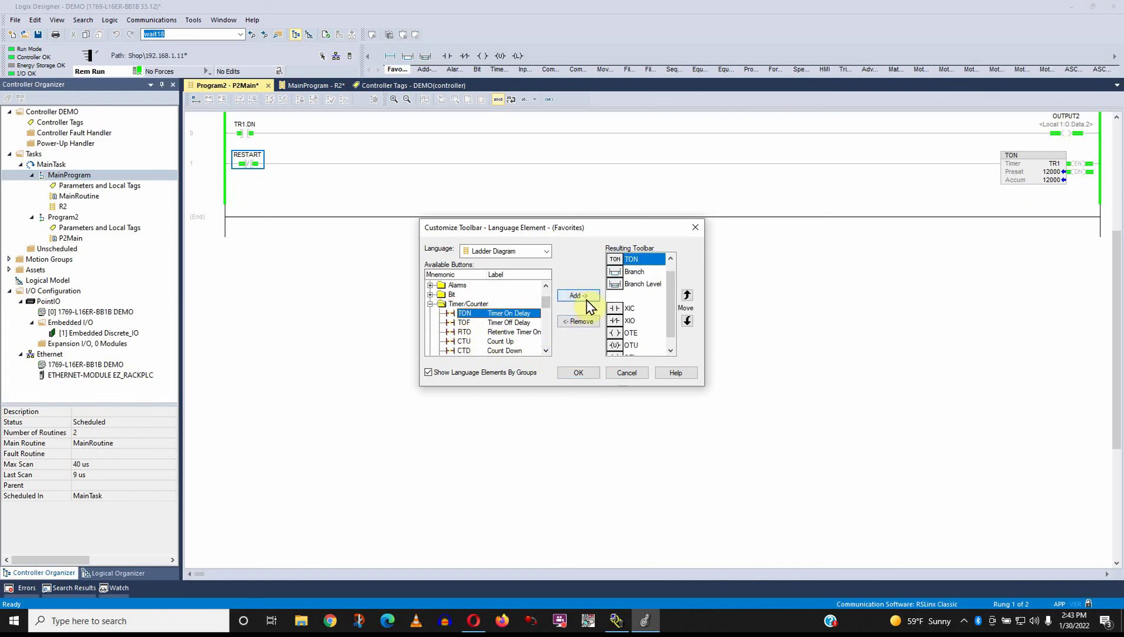
{"action": "left_click", "coordinate": [578, 372]}
{"action": "left_click", "coordinate": [402, 70]}
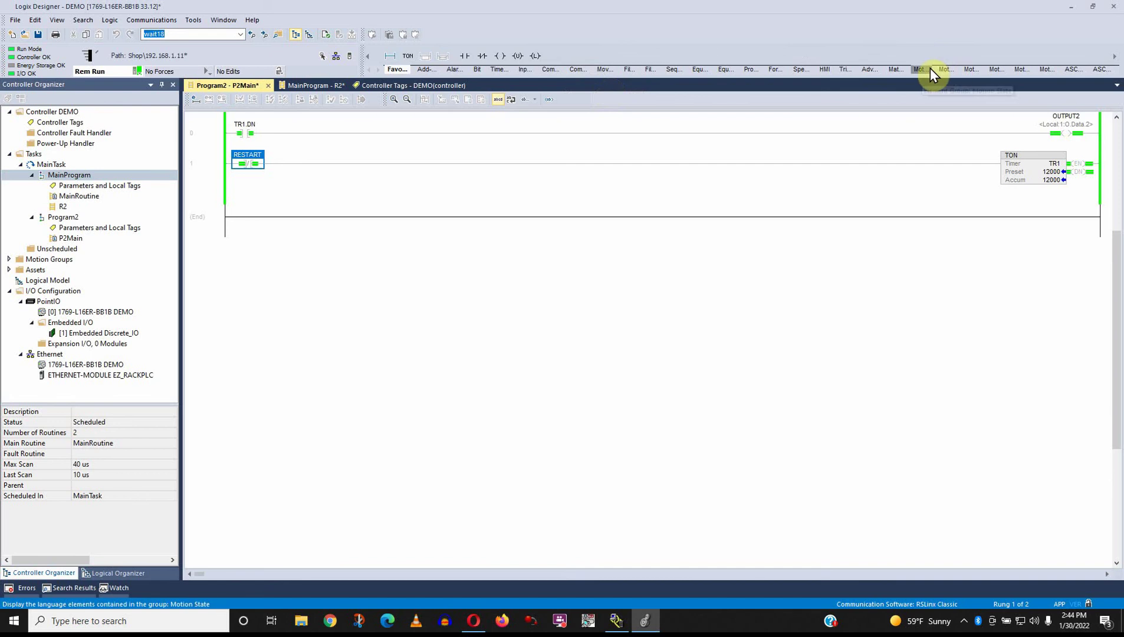
- Look through the trigonometry and motion move instruction groups and return to the Favorites group
{"action": "left_click", "coordinate": [844, 69]}
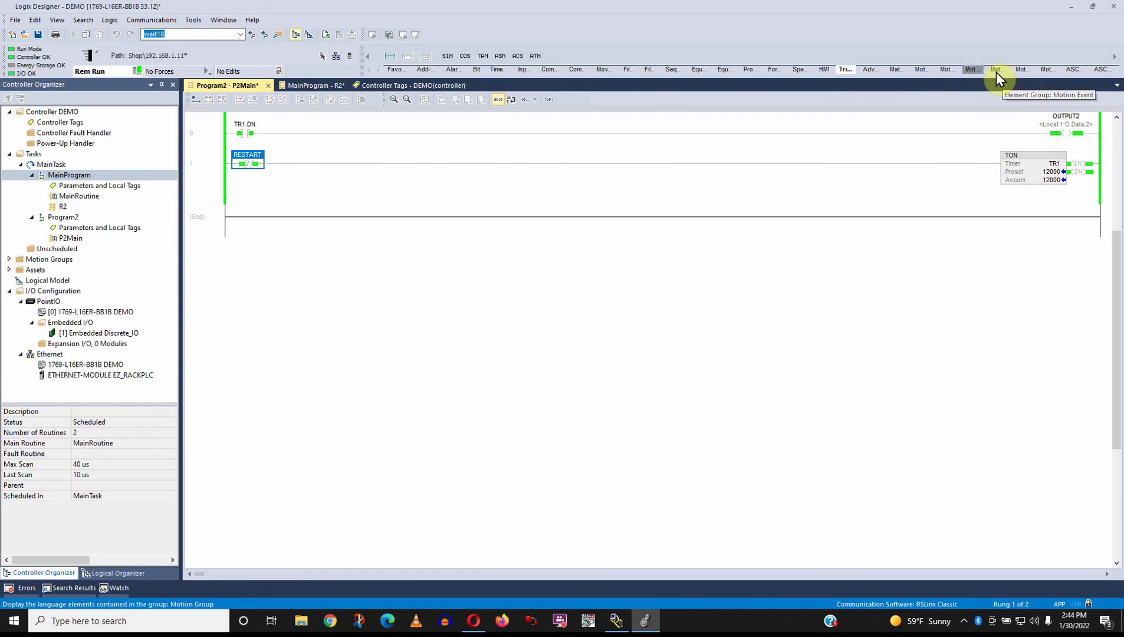
{"action": "left_click", "coordinate": [952, 70]}
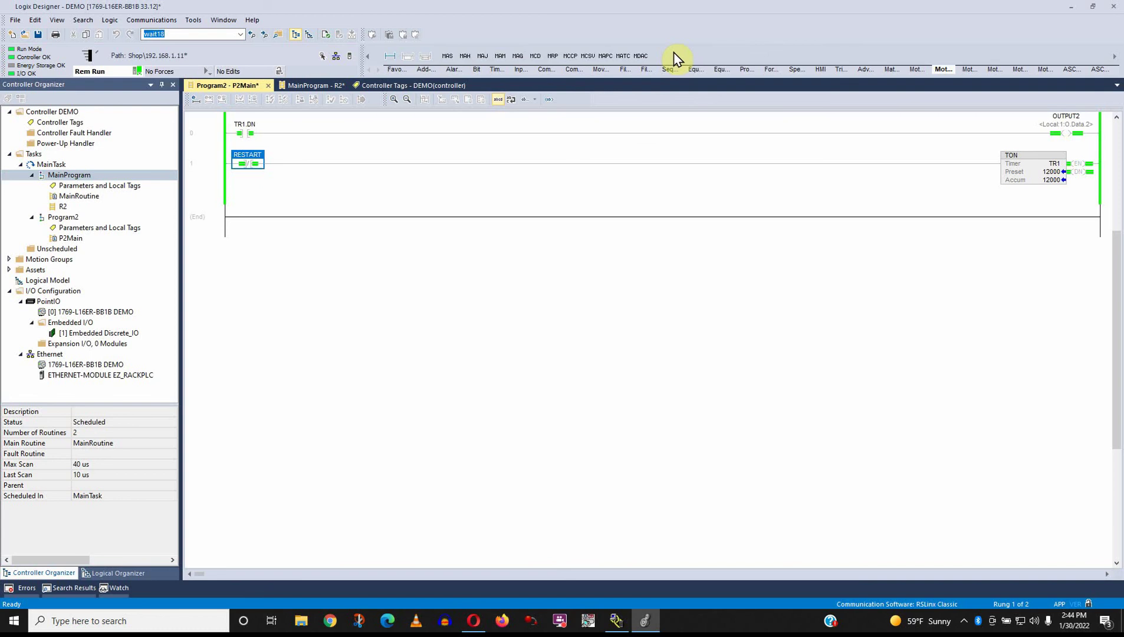
{"action": "left_click", "coordinate": [388, 69]}
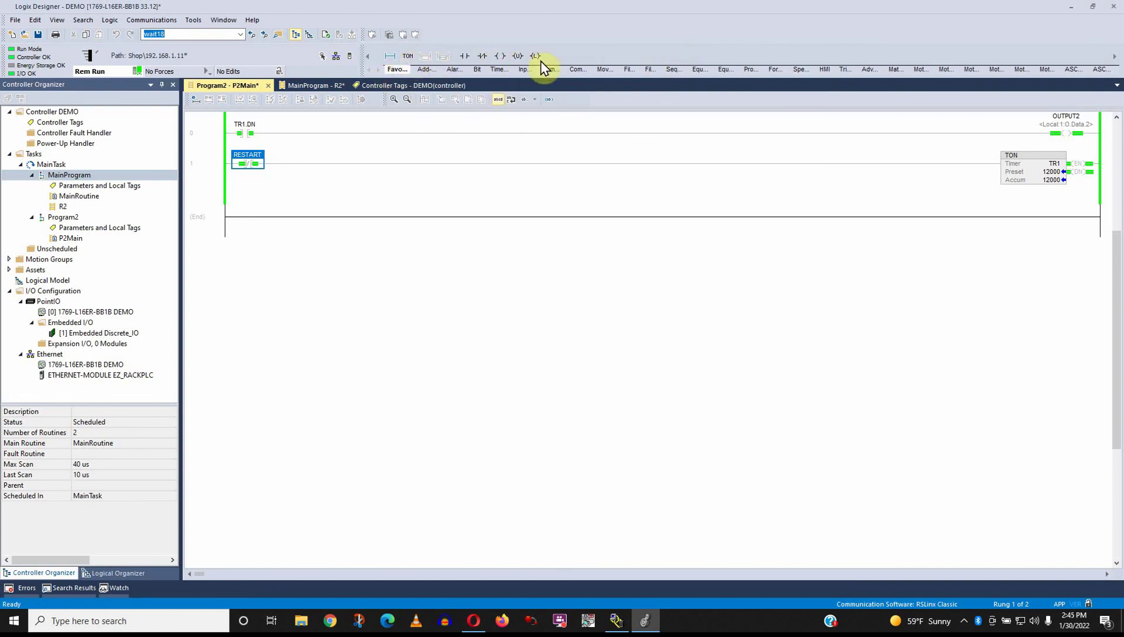
- Add the RTO (Retentive Timer On) instruction from the Timer/Counter group to the ladder Favorites between Rung and TON
{"action": "left_click", "coordinate": [503, 69]}
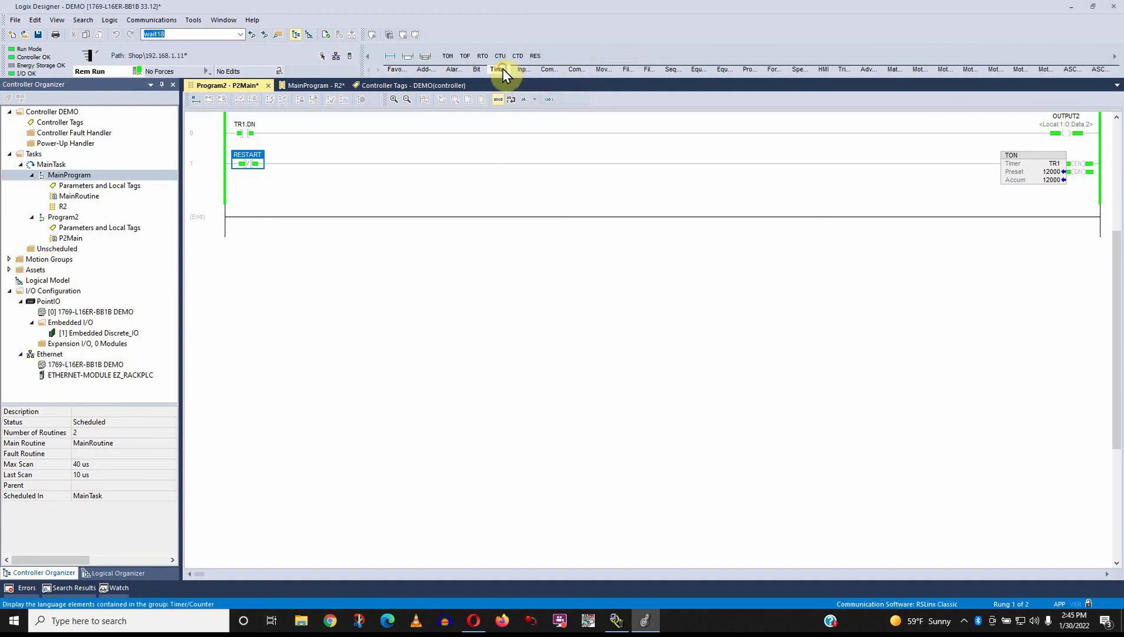
{"action": "right_click", "coordinate": [501, 55]}
{"action": "left_click", "coordinate": [527, 75]}
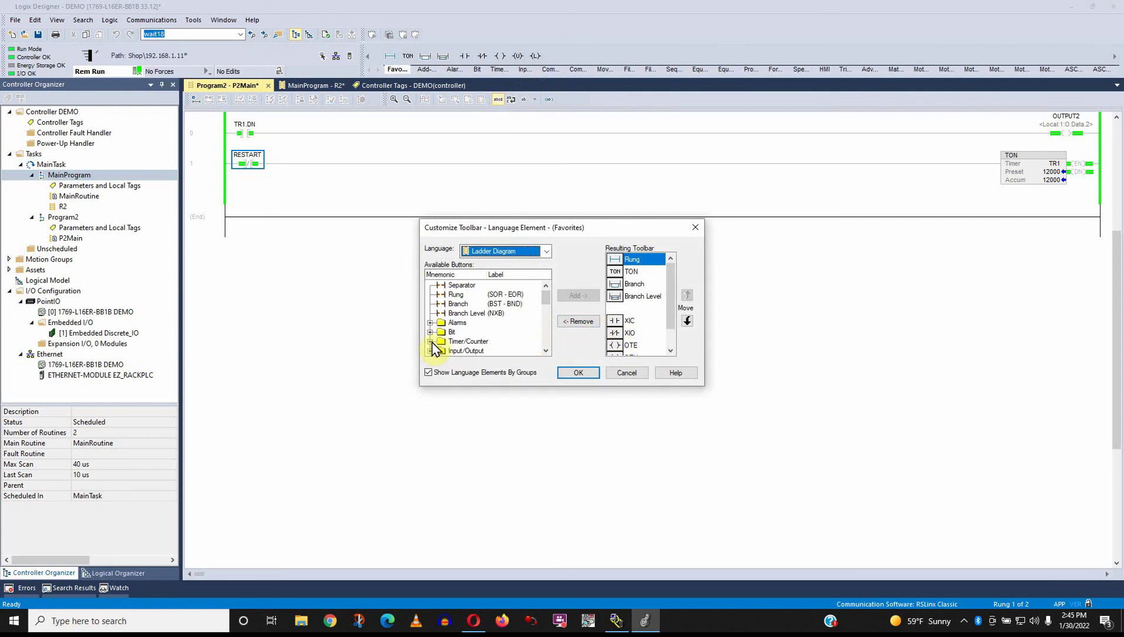
{"action": "scroll", "coordinate": [545, 351], "scroll_direction": "down", "scroll_amount": 2}
{"action": "left_click", "coordinate": [466, 323]}
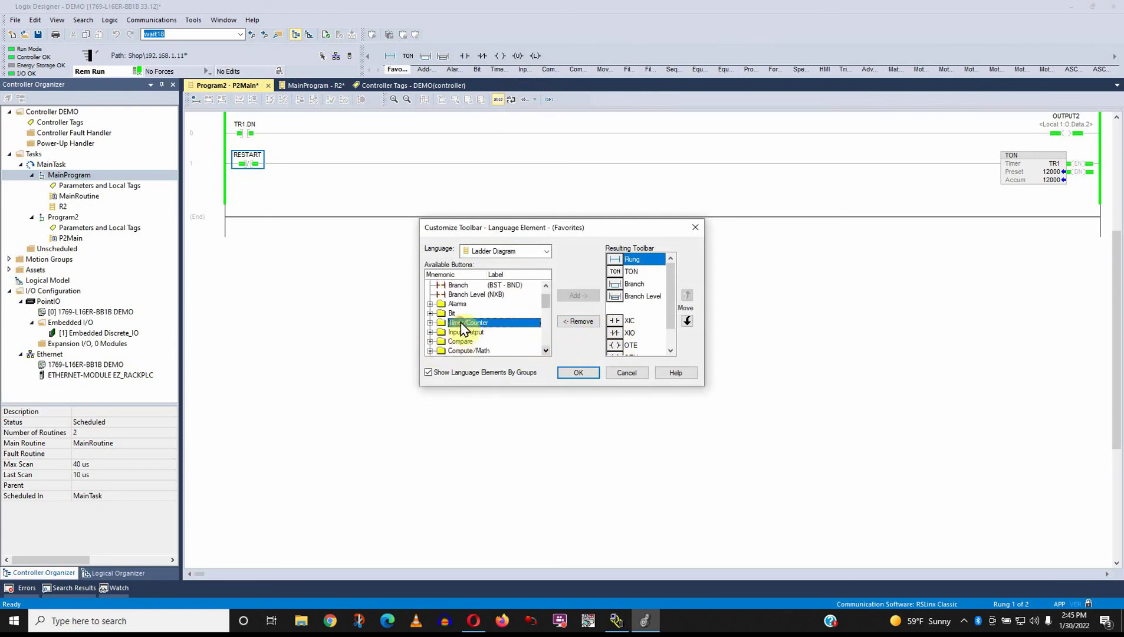
{"action": "left_click", "coordinate": [430, 323]}
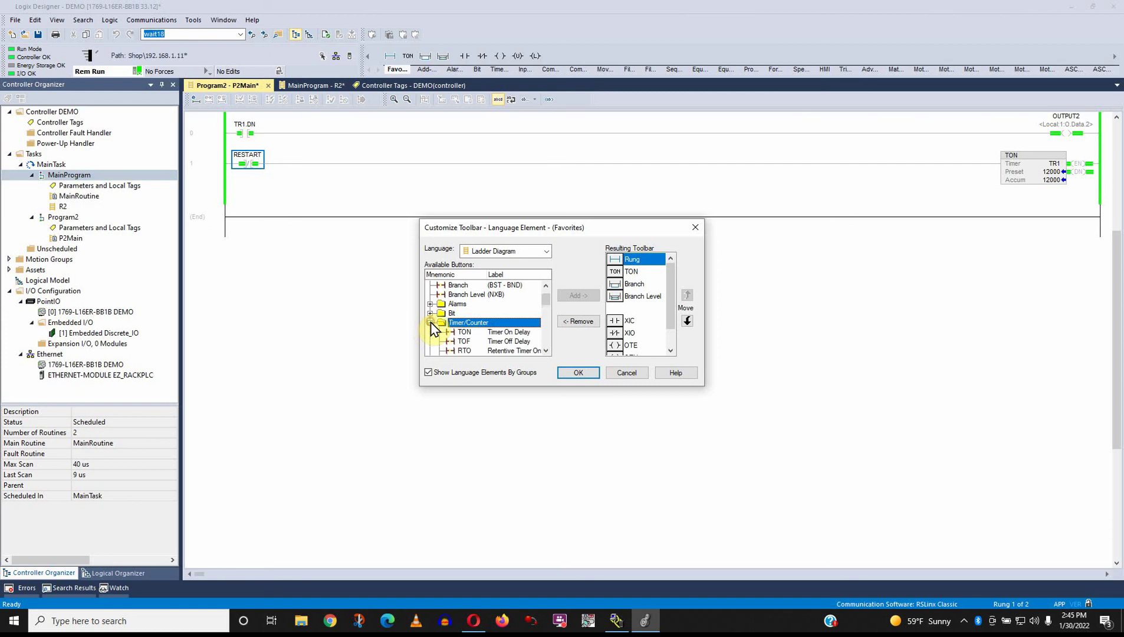
{"action": "scroll", "coordinate": [507, 345], "scroll_direction": "down", "scroll_amount": 3}
{"action": "scroll", "coordinate": [499, 324], "scroll_direction": "up", "scroll_amount": 1}
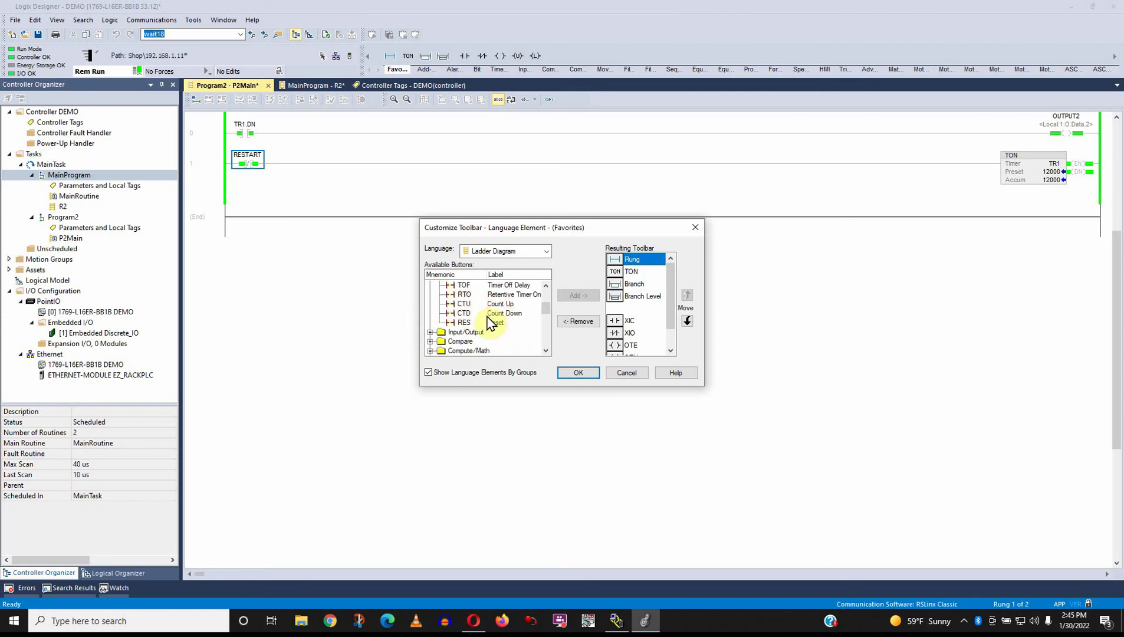
{"action": "left_click", "coordinate": [491, 294]}
{"action": "left_click", "coordinate": [576, 295]}
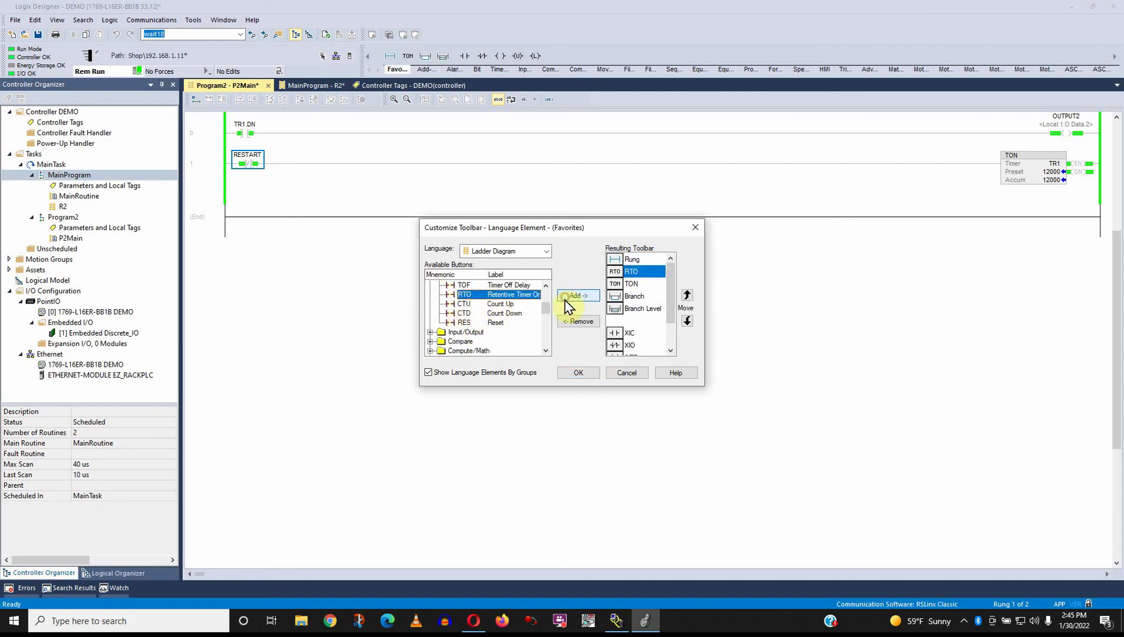
{"action": "left_click", "coordinate": [579, 372]}
- Insert a new rung at the end of the P2Main routine and place a normally open (XIC) contact on it
{"action": "left_click", "coordinate": [346, 236]}
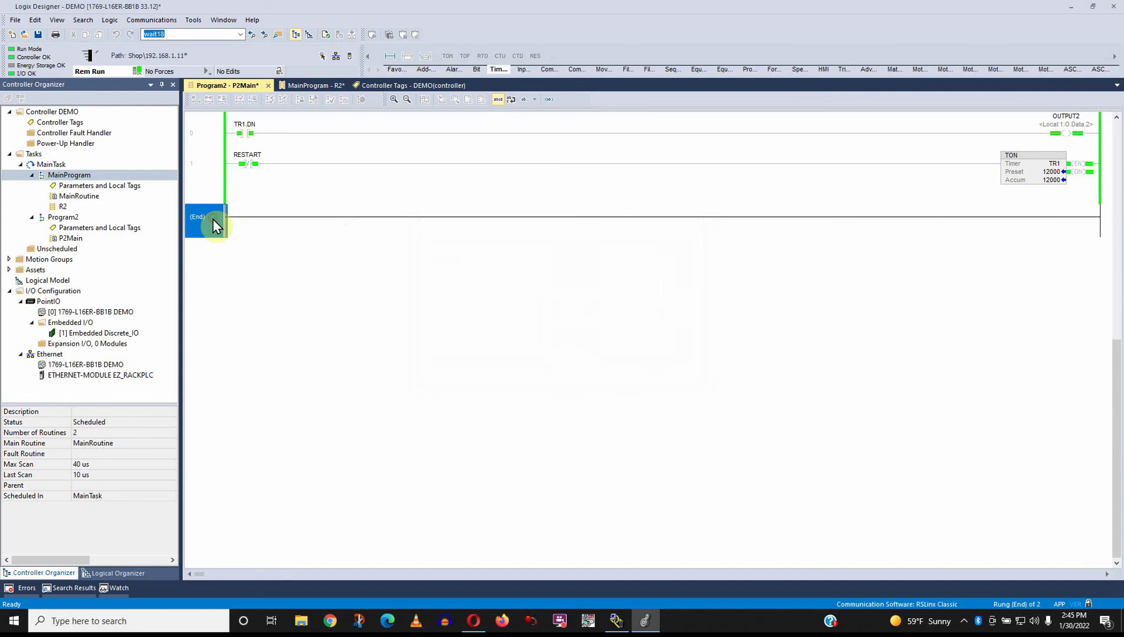
{"action": "left_click", "coordinate": [390, 56]}
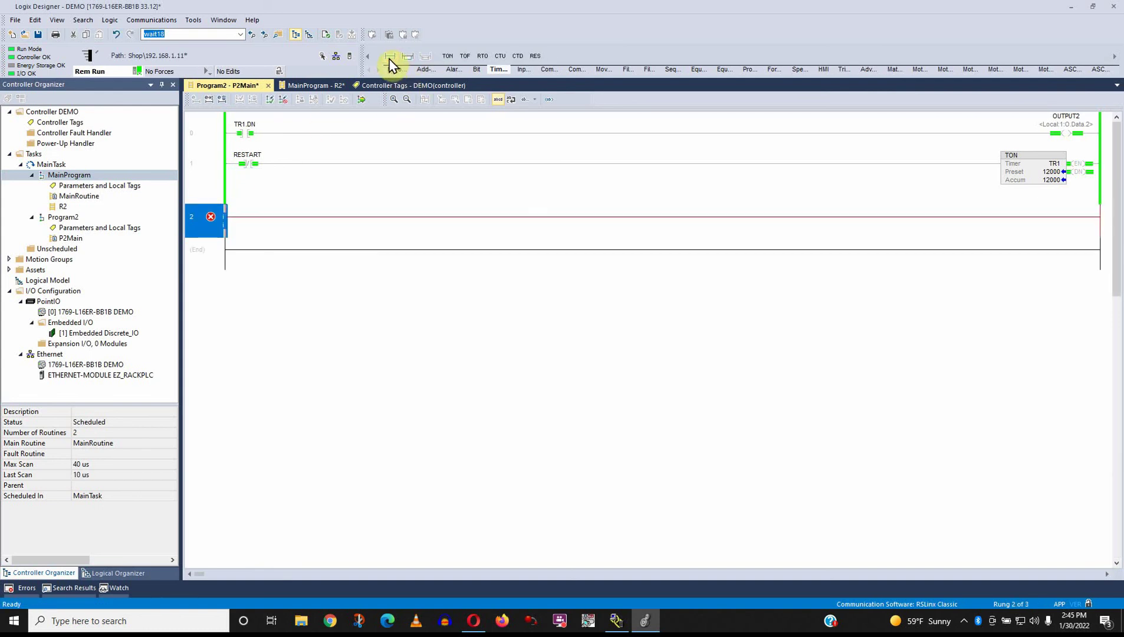
{"action": "left_click", "coordinate": [211, 217]}
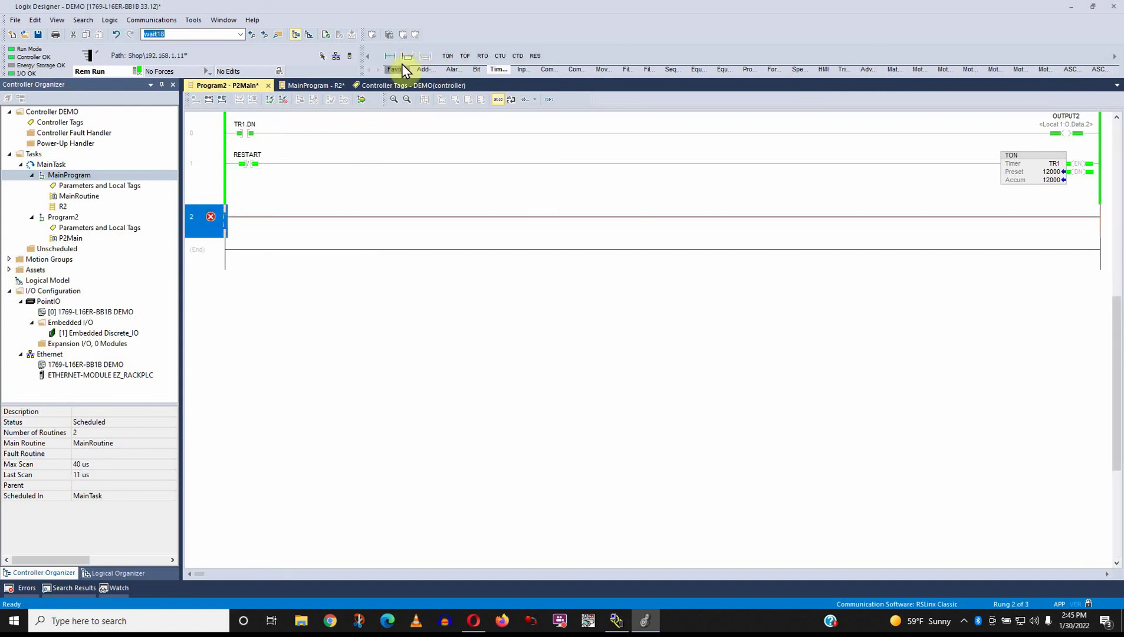
{"action": "left_click", "coordinate": [402, 68]}
{"action": "left_click_drag", "start_coordinate": [480, 57], "coordinate": [245, 219]}
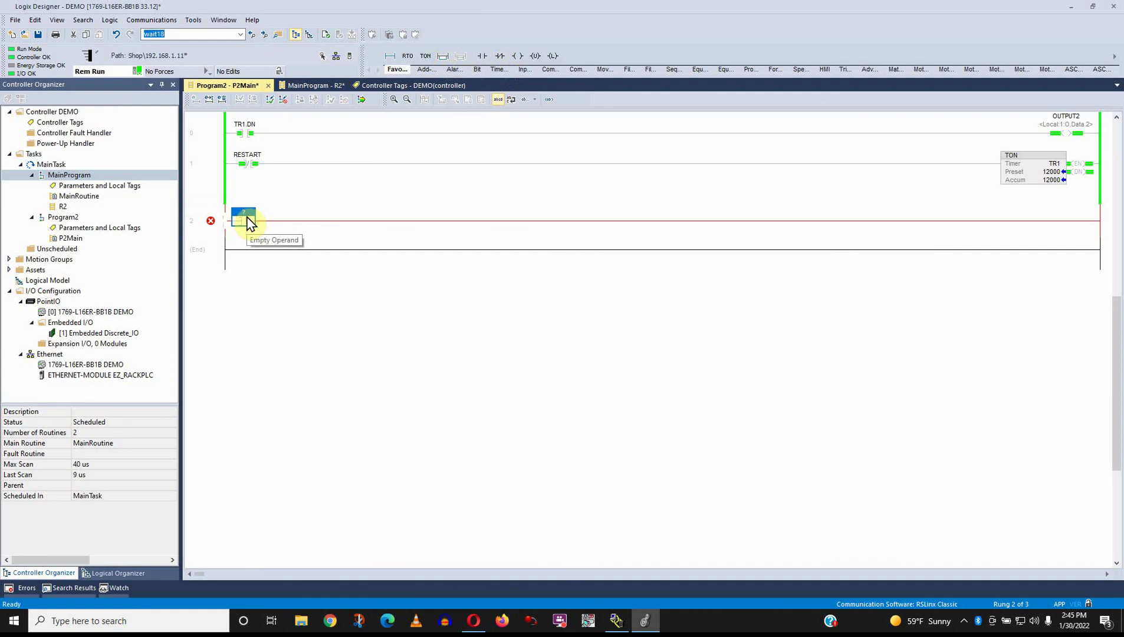
- Assign RTO_RUN to the contact on rung 2 and create it as a controller-scoped BOOL tag
{"action": "double_click", "coordinate": [248, 217]}
{"action": "type", "text": "RTO"}
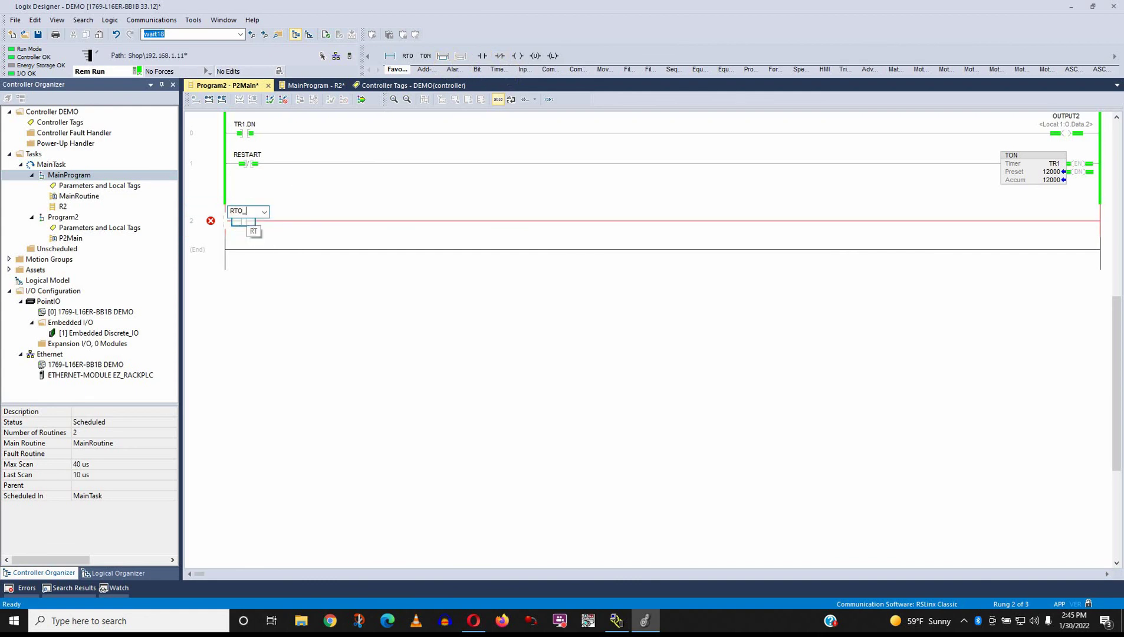
{"action": "type", "text": "_RUN"}
{"action": "key", "text": "Return"}
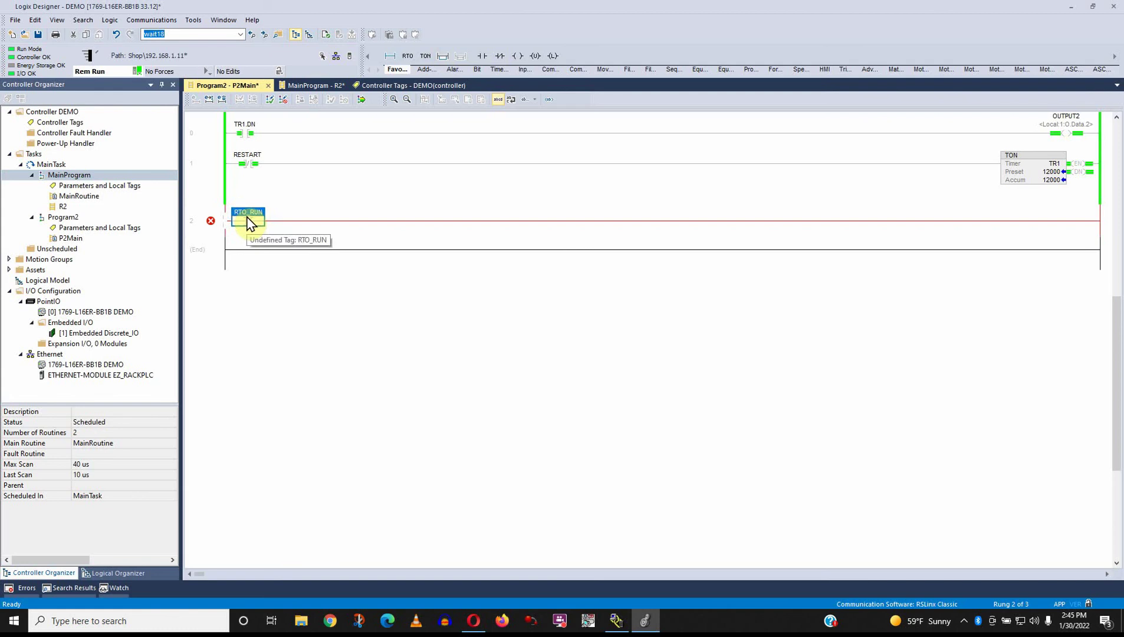
{"action": "right_click", "coordinate": [246, 216]}
{"action": "left_click", "coordinate": [292, 216]}
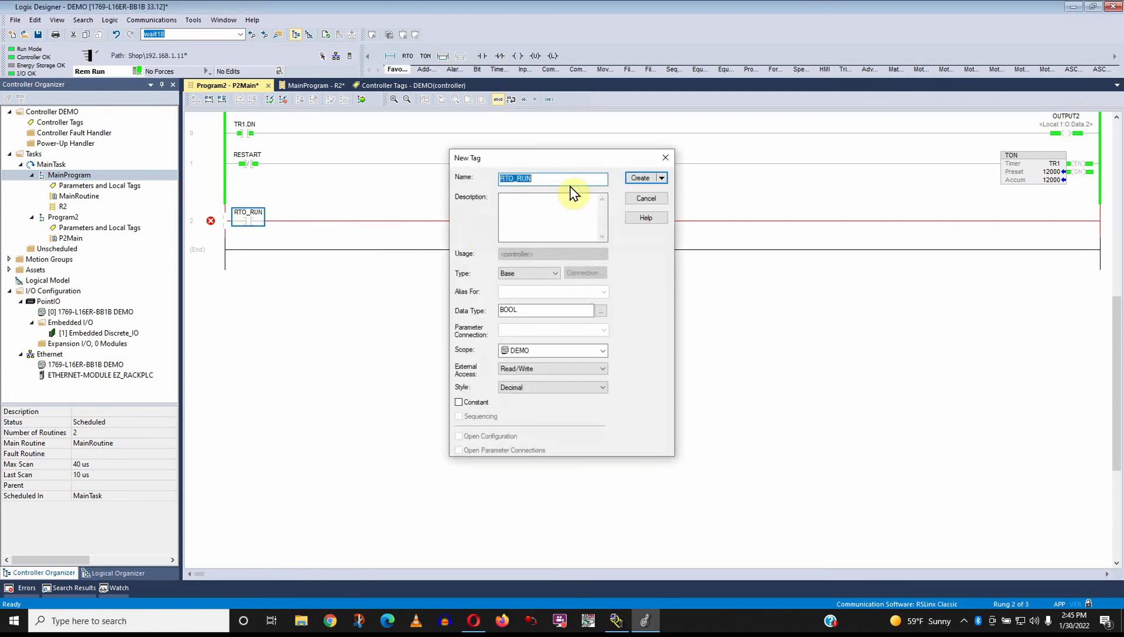
{"action": "left_click", "coordinate": [641, 180]}
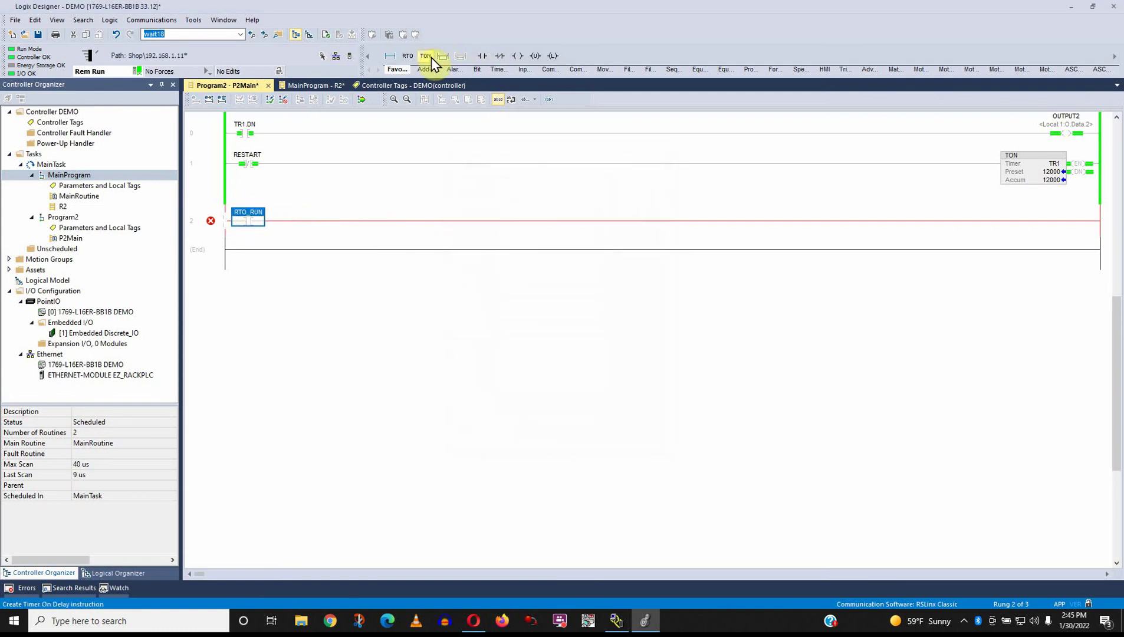
- Place an RTO instruction after the RTO_RUN contact, name its timer RTO1 and create that TIMER tag in the DEMO scope
{"action": "left_click_drag", "start_coordinate": [408, 56], "coordinate": [284, 219]}
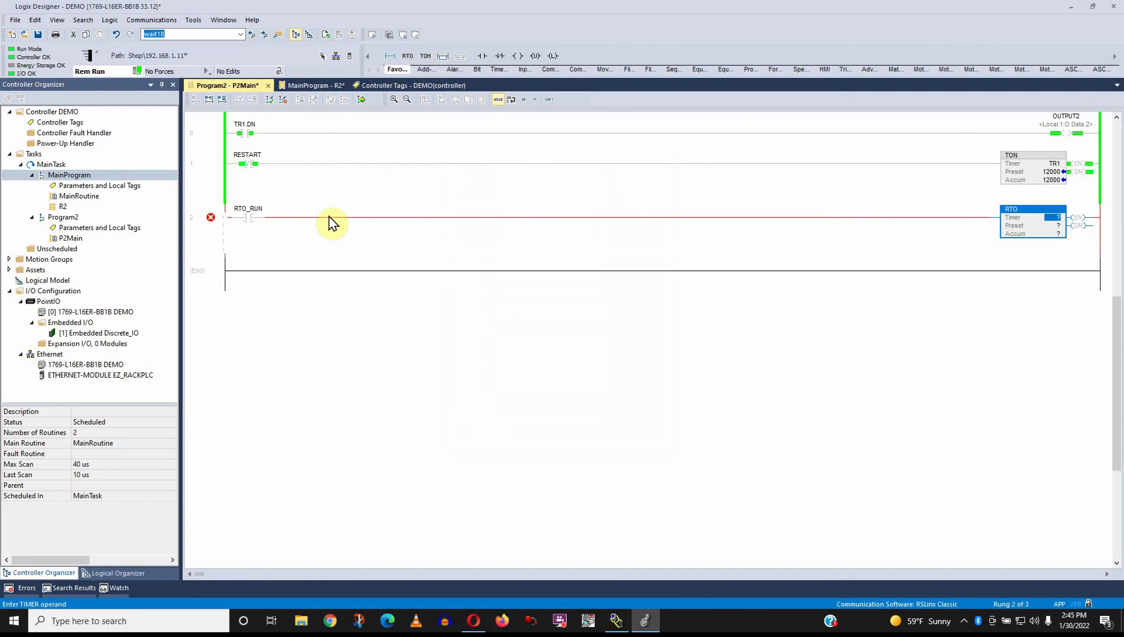
{"action": "type", "text": "RTO1"}
{"action": "key", "text": "Return"}
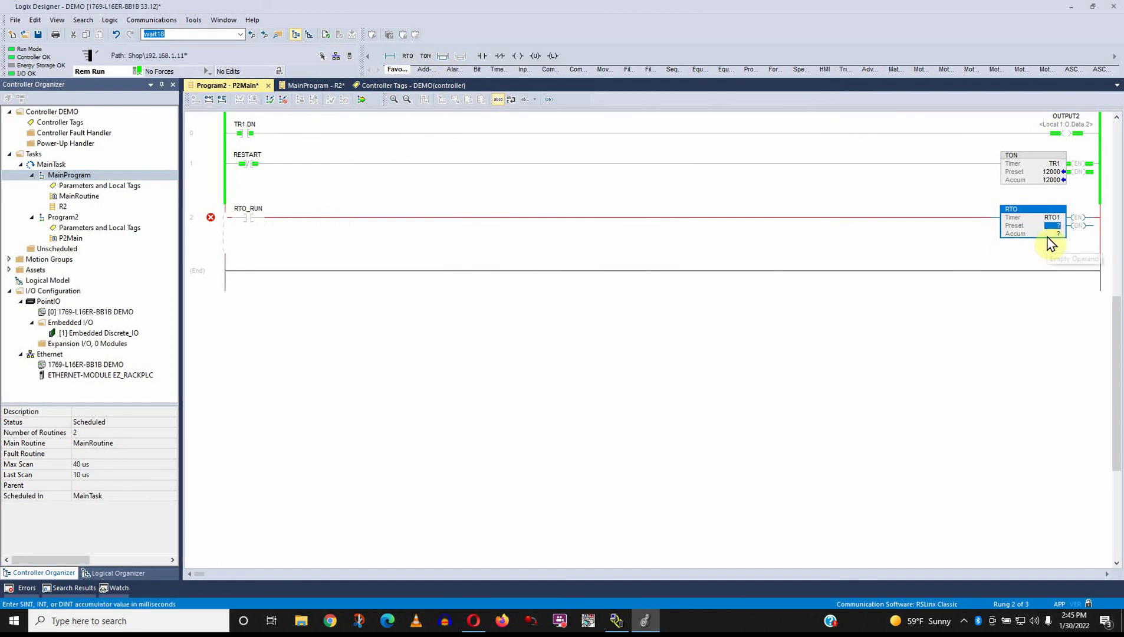
{"action": "right_click", "coordinate": [1055, 217]}
{"action": "left_click", "coordinate": [1018, 224]}
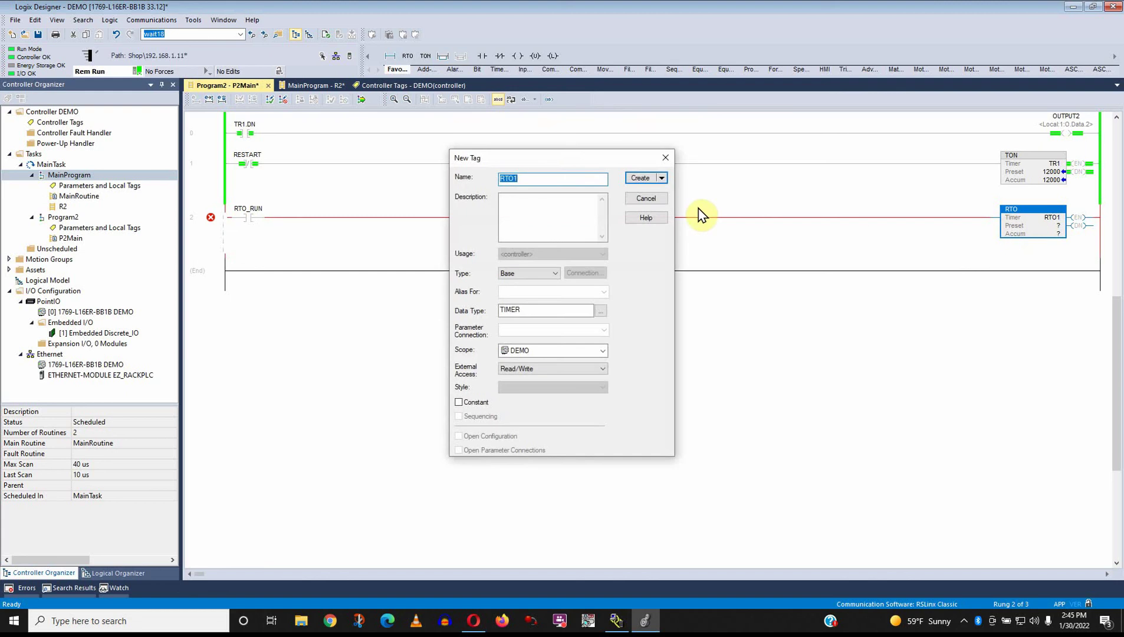
{"action": "left_click", "coordinate": [641, 178]}
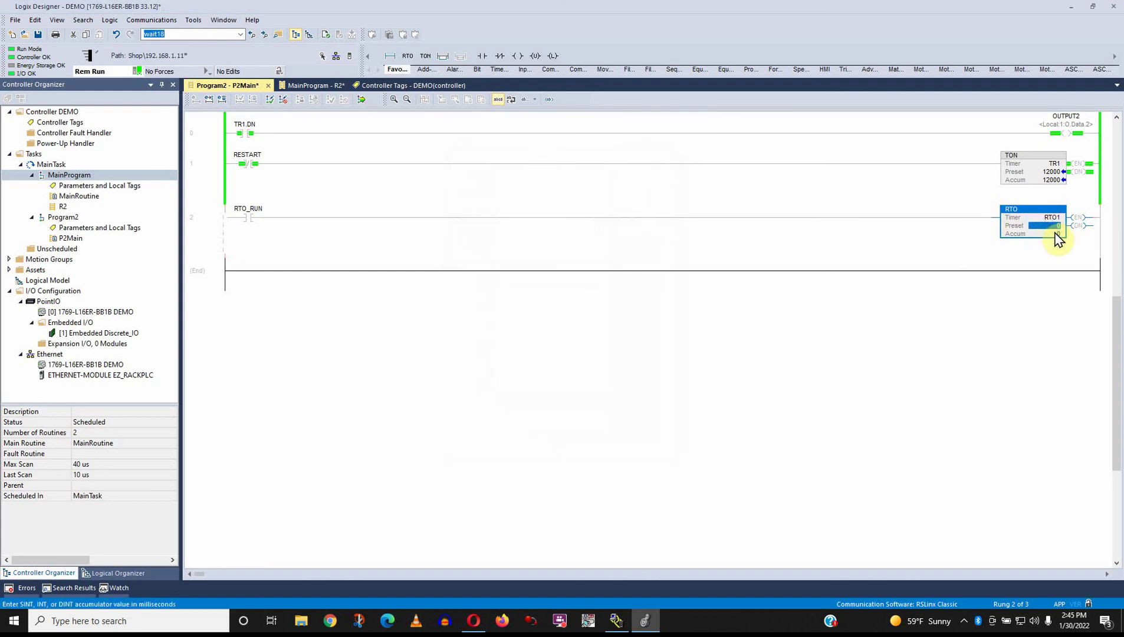
- Set the RTO1 preset to 5000 with an accumulator of 0, and finalize the edits in the program
{"action": "type", "text": "5000"}
{"action": "key", "text": "Return"}
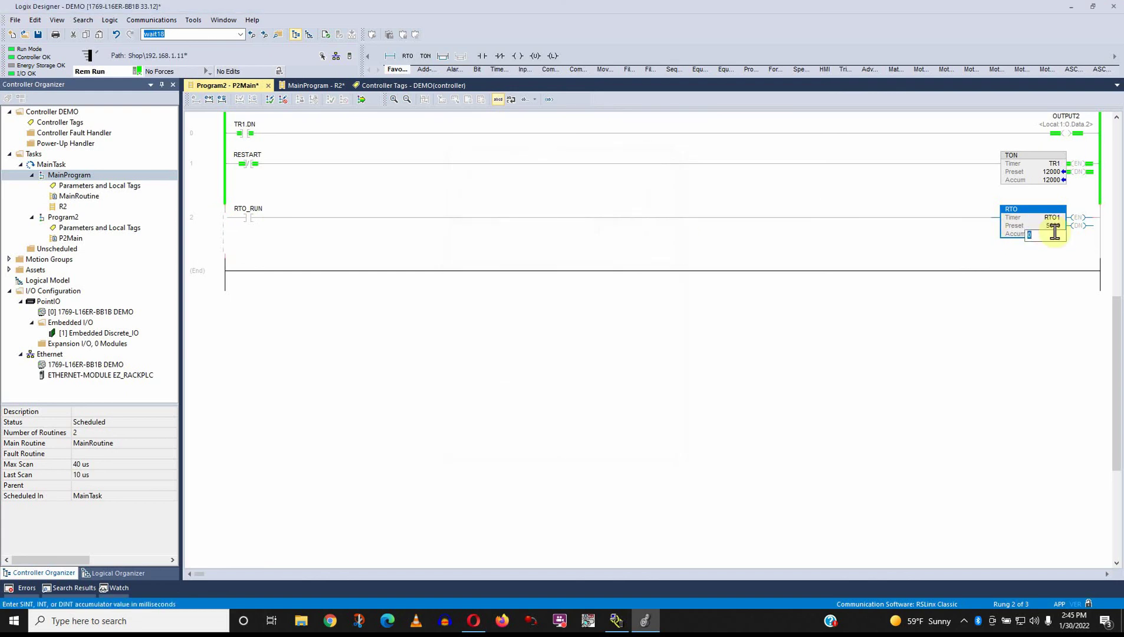
{"action": "key", "text": "Return"}
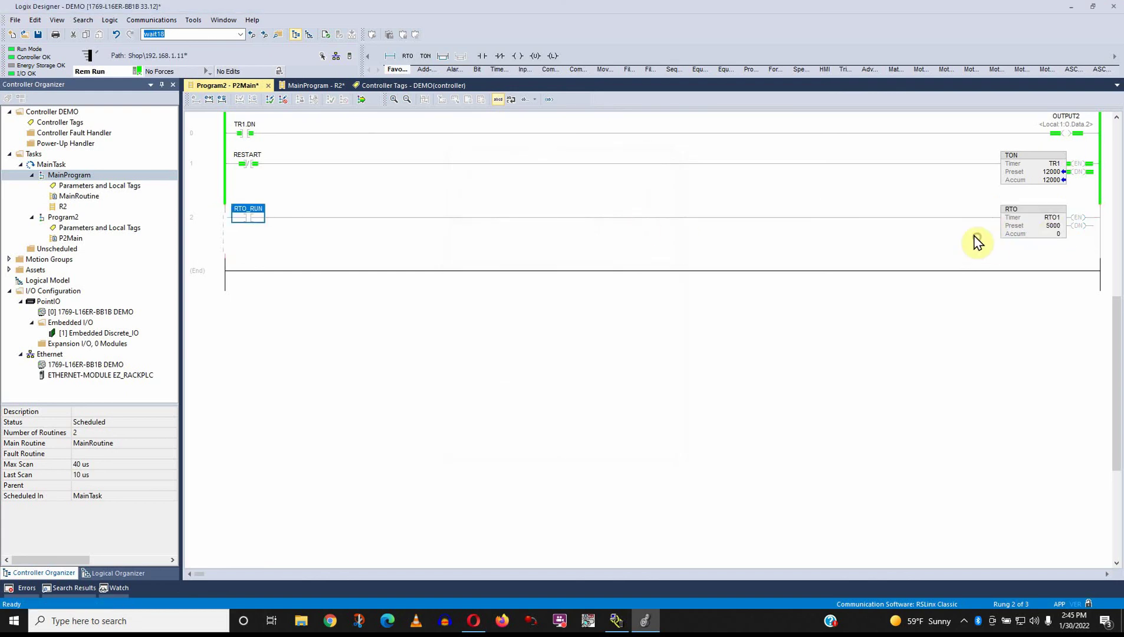
{"action": "left_click", "coordinate": [362, 101]}
{"action": "left_click", "coordinate": [487, 438]}
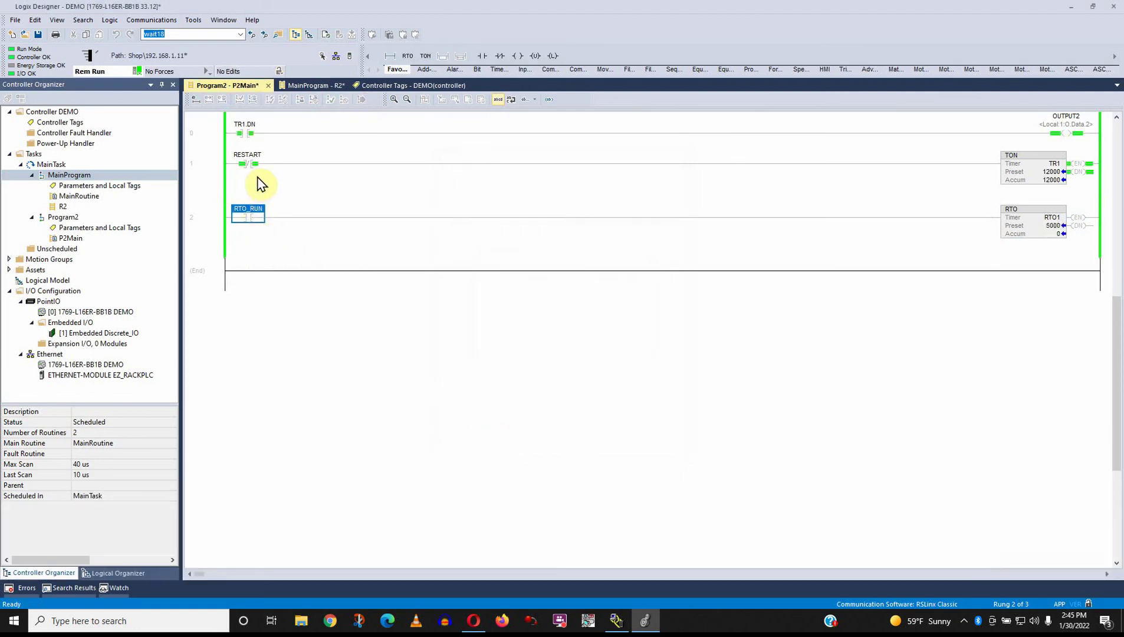
- Toggle the RESTART bit on, off and on again to reset the TR1 timer on rung 1
{"action": "right_click", "coordinate": [249, 165]}
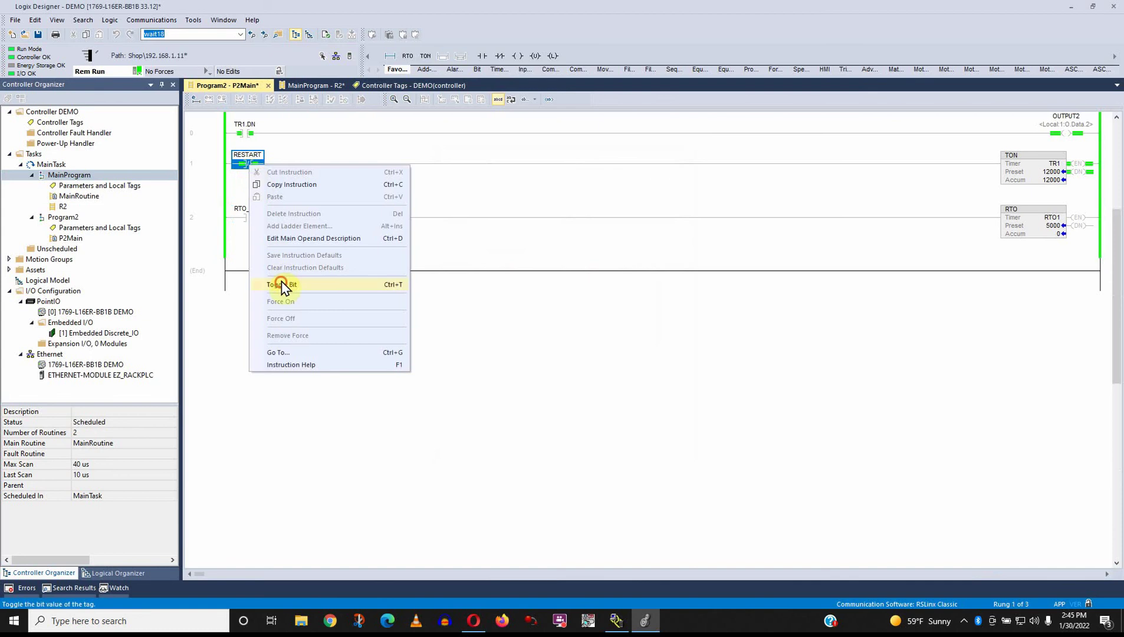
{"action": "left_click", "coordinate": [281, 283]}
{"action": "right_click", "coordinate": [248, 163]}
{"action": "left_click", "coordinate": [286, 281]}
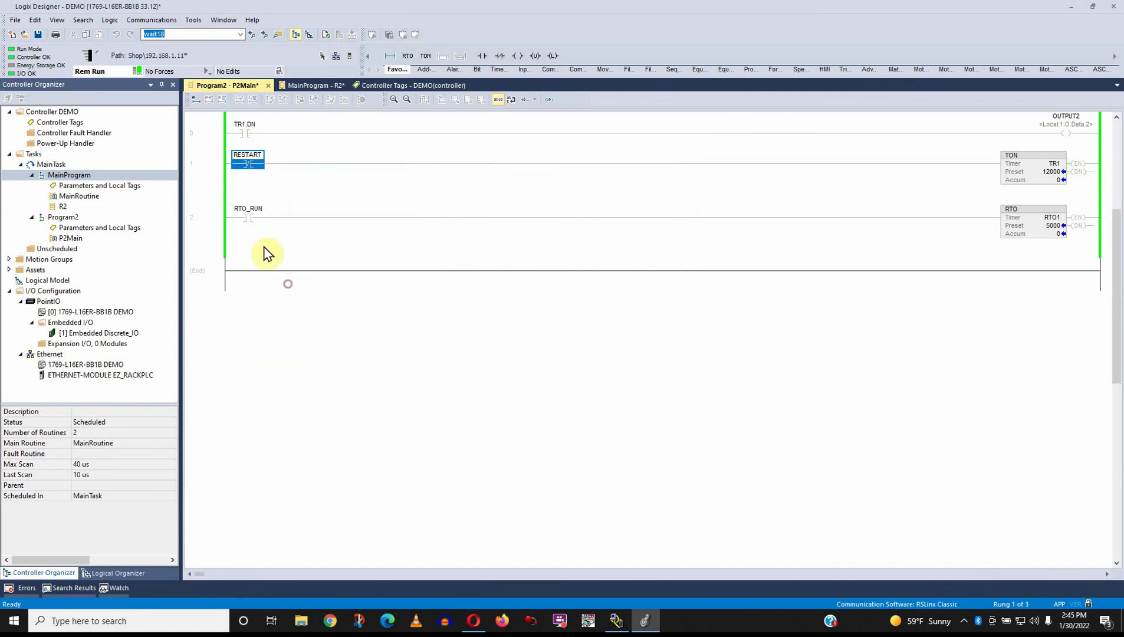
{"action": "right_click", "coordinate": [249, 165]}
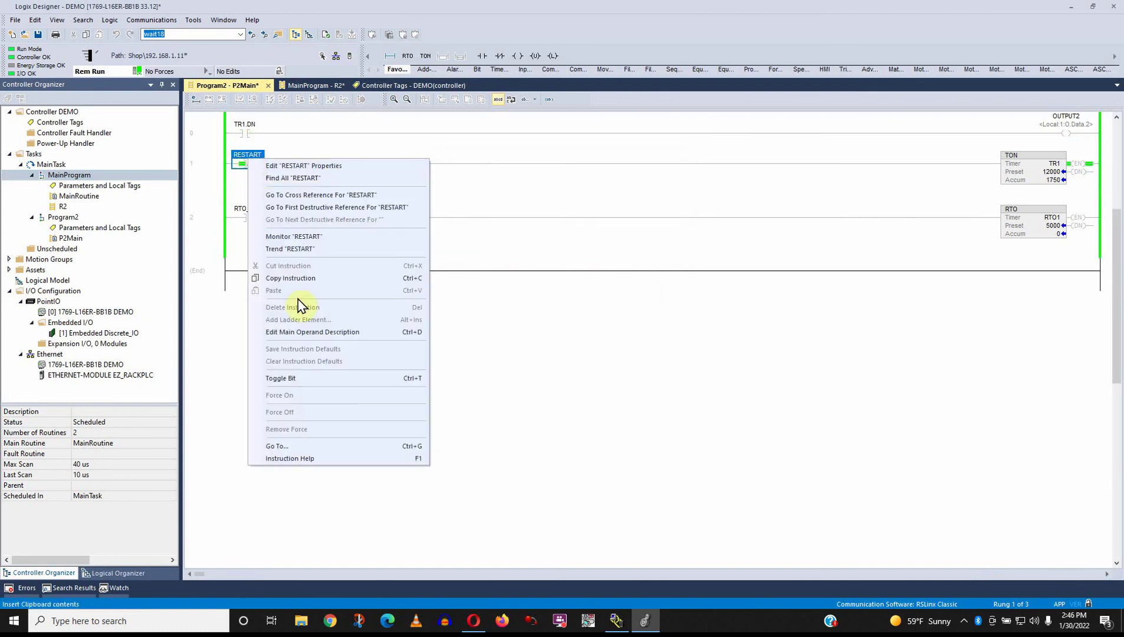
{"action": "left_click", "coordinate": [338, 375]}
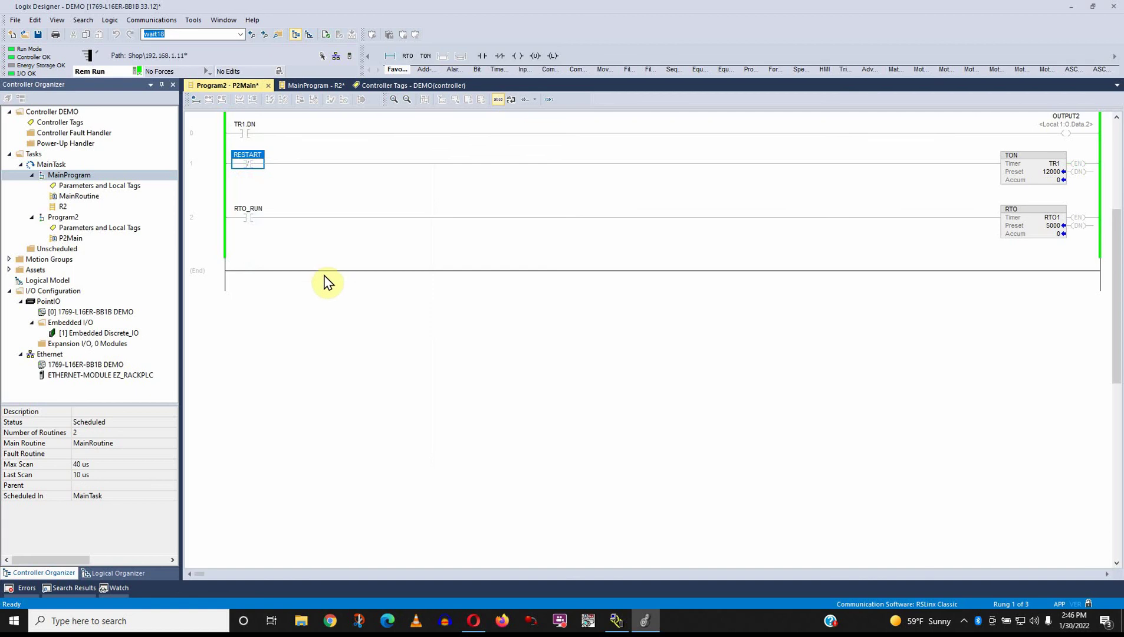
- Test the retentive timer RTO1 by toggling the RTO_RUN bit on and off twice
{"action": "right_click", "coordinate": [247, 217]}
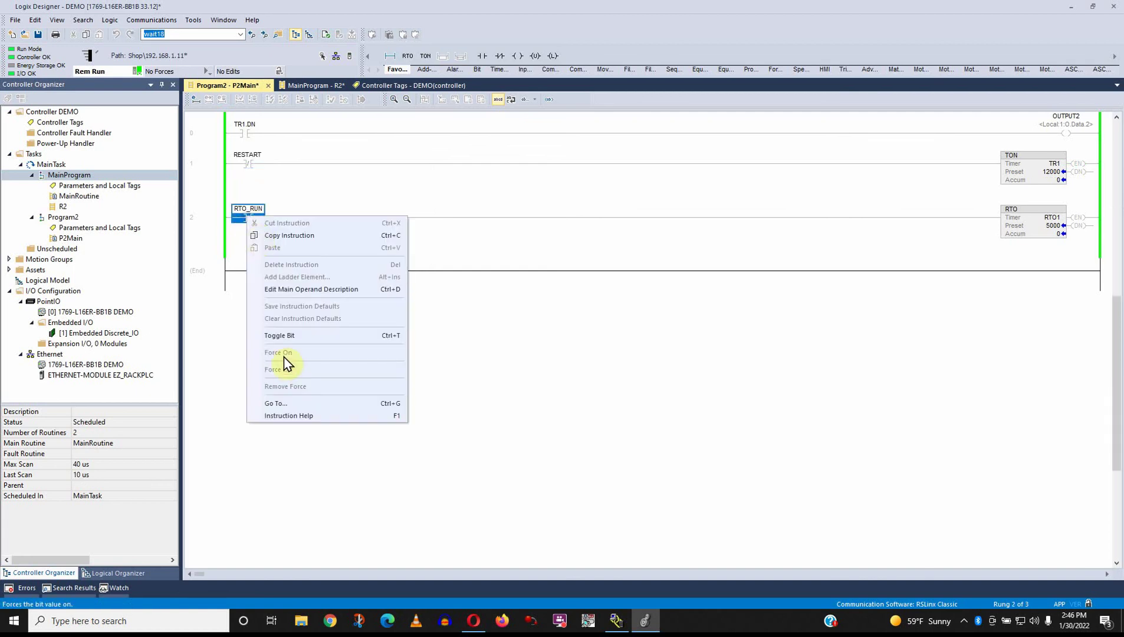
{"action": "left_click", "coordinate": [288, 333]}
{"action": "right_click", "coordinate": [247, 217]}
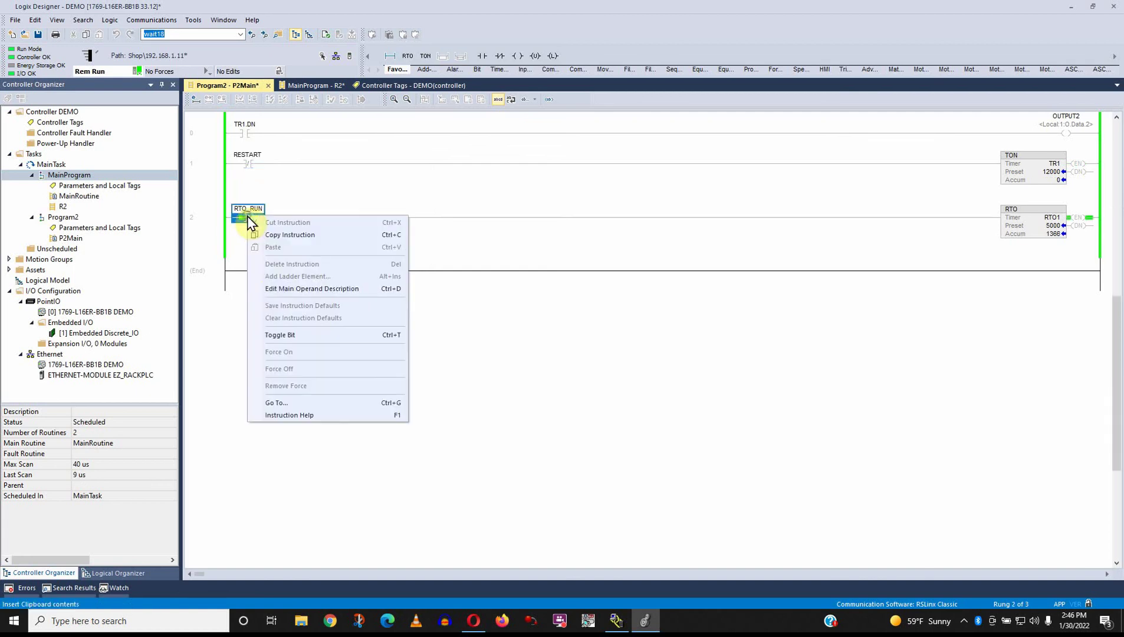
{"action": "left_click", "coordinate": [288, 335]}
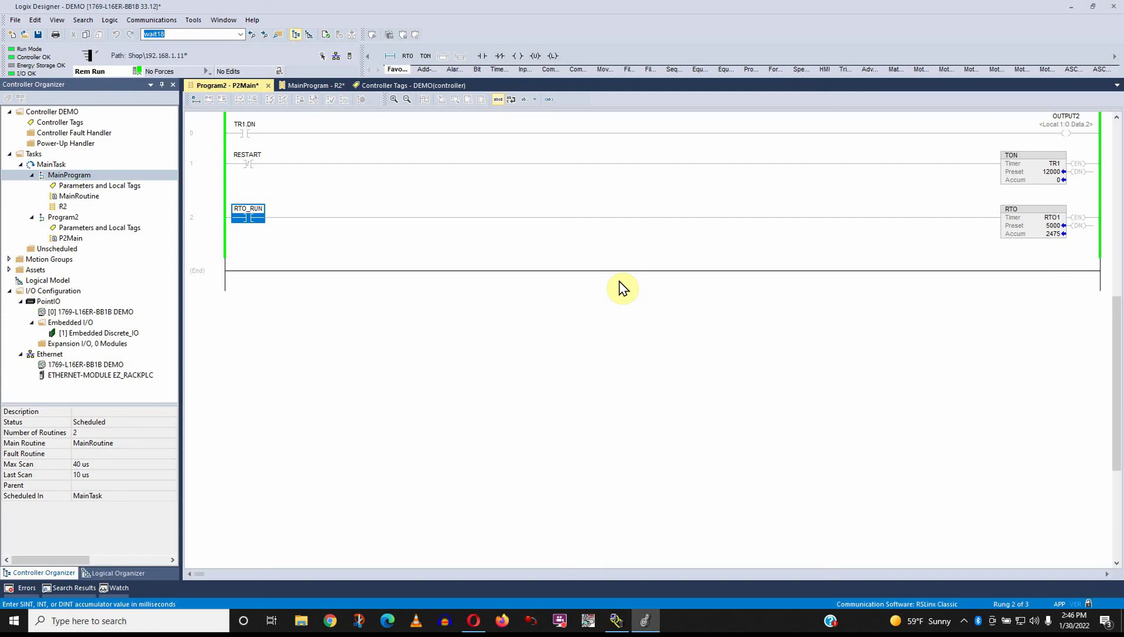
{"action": "right_click", "coordinate": [246, 216]}
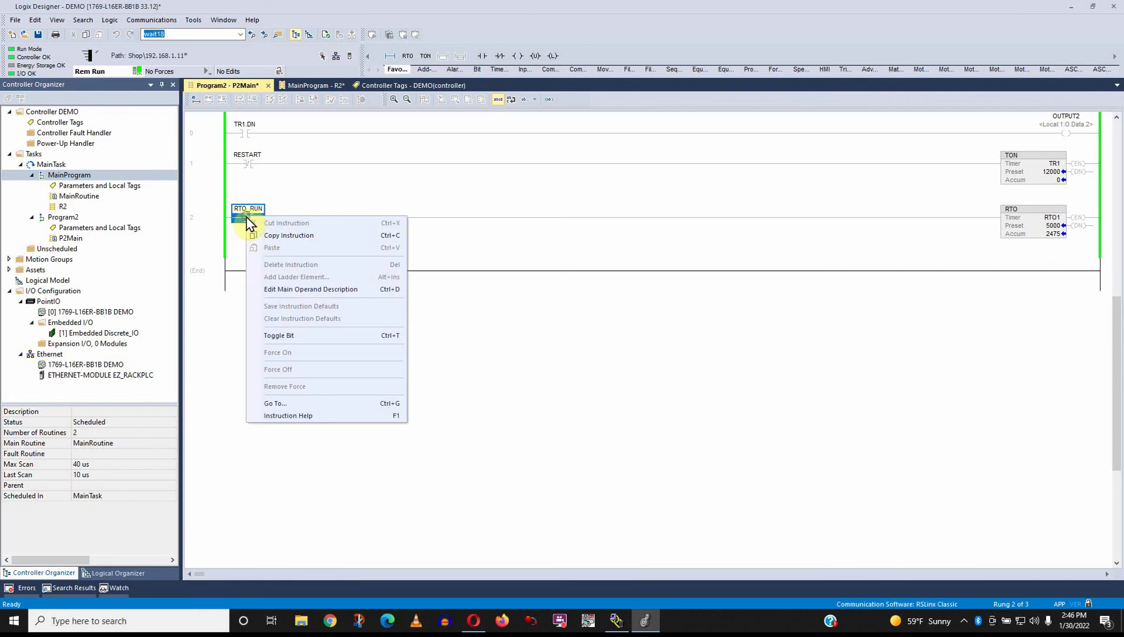
{"action": "left_click", "coordinate": [282, 335]}
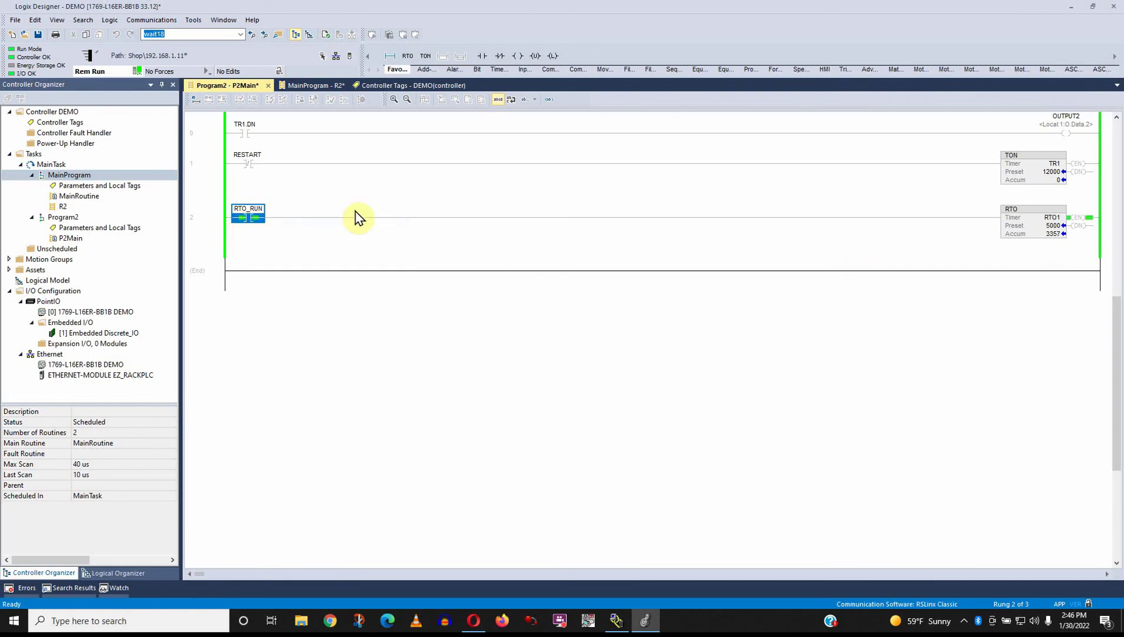
{"action": "right_click", "coordinate": [248, 222]}
{"action": "left_click", "coordinate": [298, 341]}
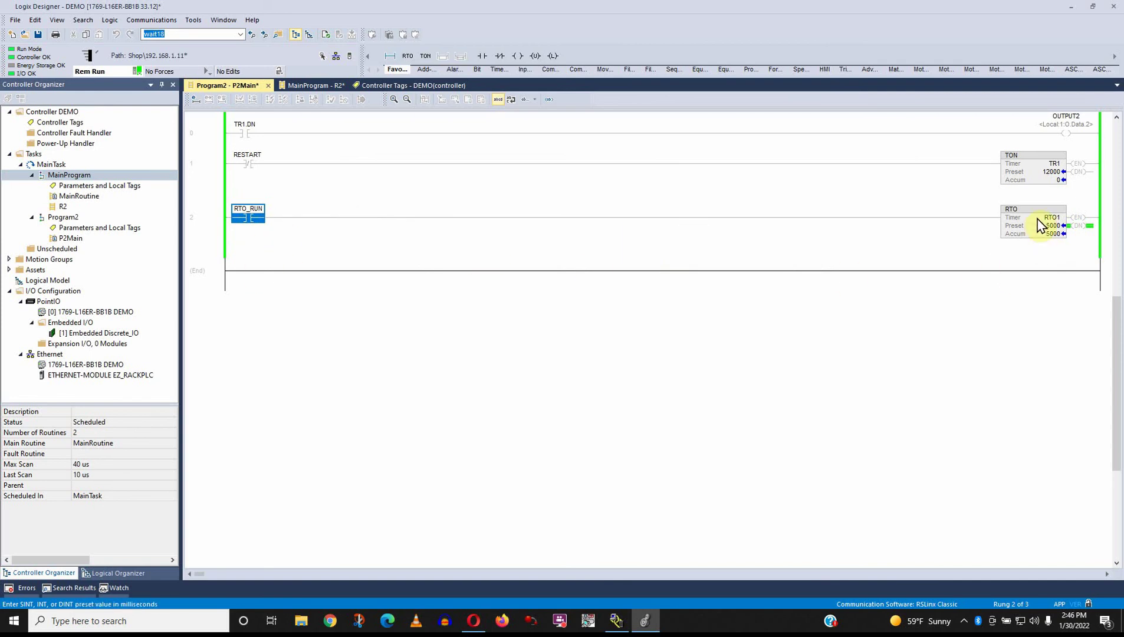
- Insert rung 3 at the end of the P2Main routine and place a RES (Reset) instruction on it
{"action": "left_click", "coordinate": [232, 280]}
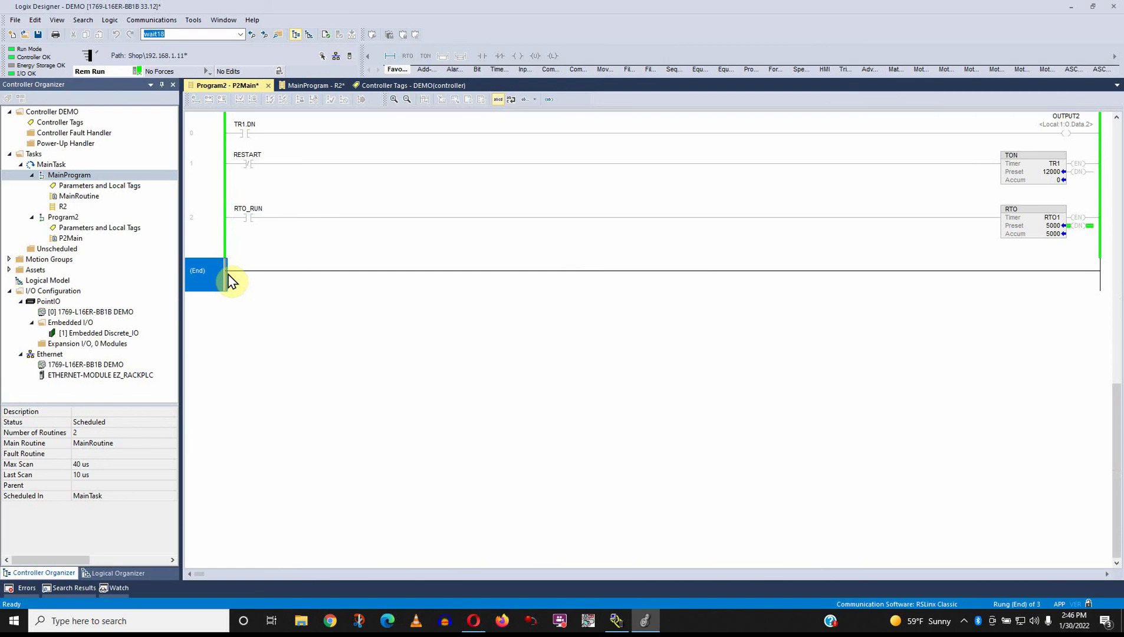
{"action": "double_click", "coordinate": [209, 275]}
{"action": "left_click", "coordinate": [214, 283]}
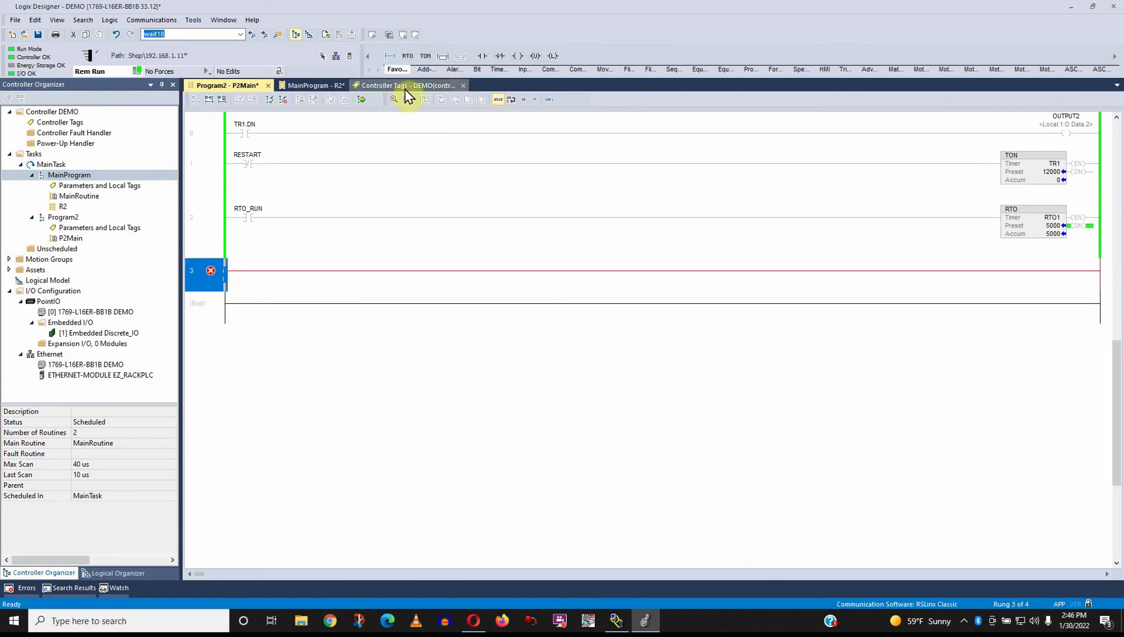
{"action": "left_click", "coordinate": [499, 69]}
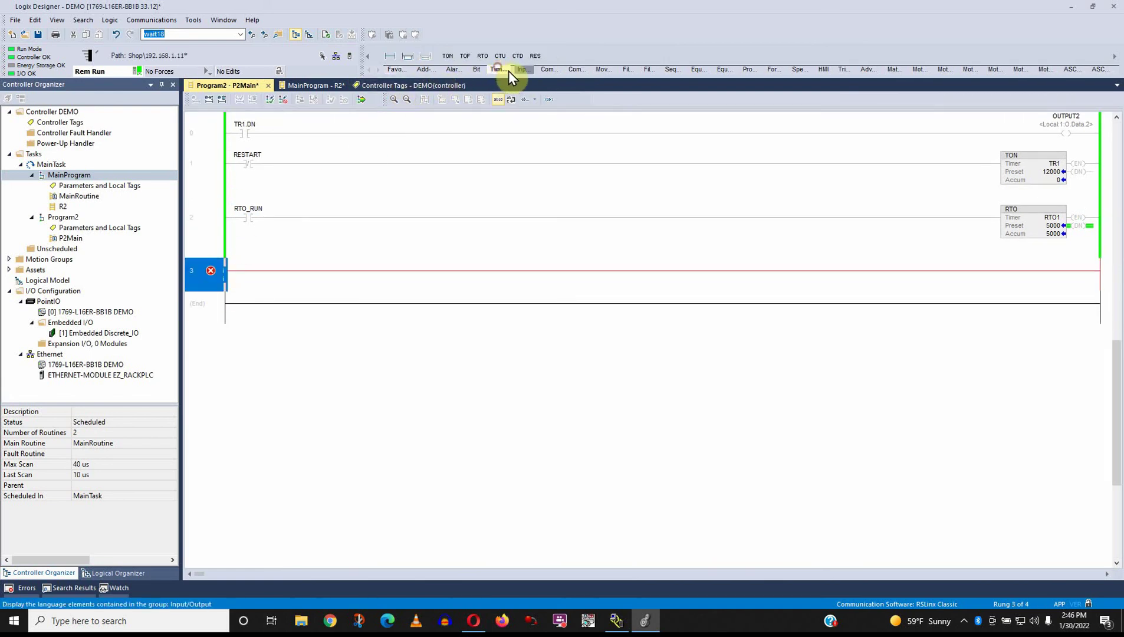
{"action": "left_click_drag", "start_coordinate": [535, 55], "coordinate": [339, 274]}
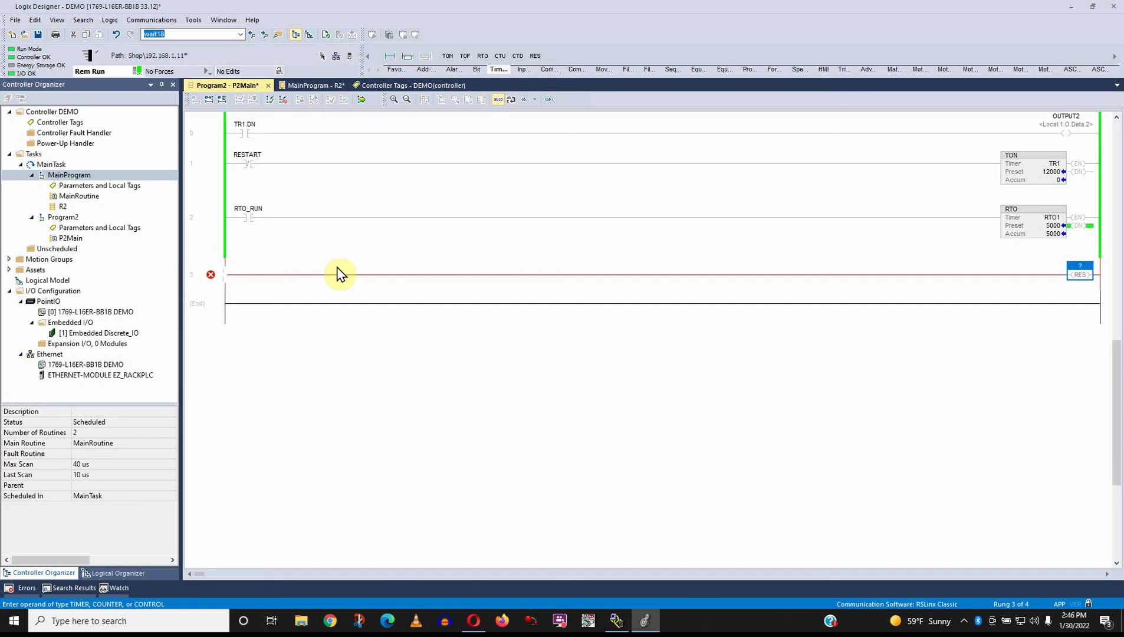
- Assign the RTO1 timer tag to the RES instruction on rung 3
{"action": "type", "text": "RT"}
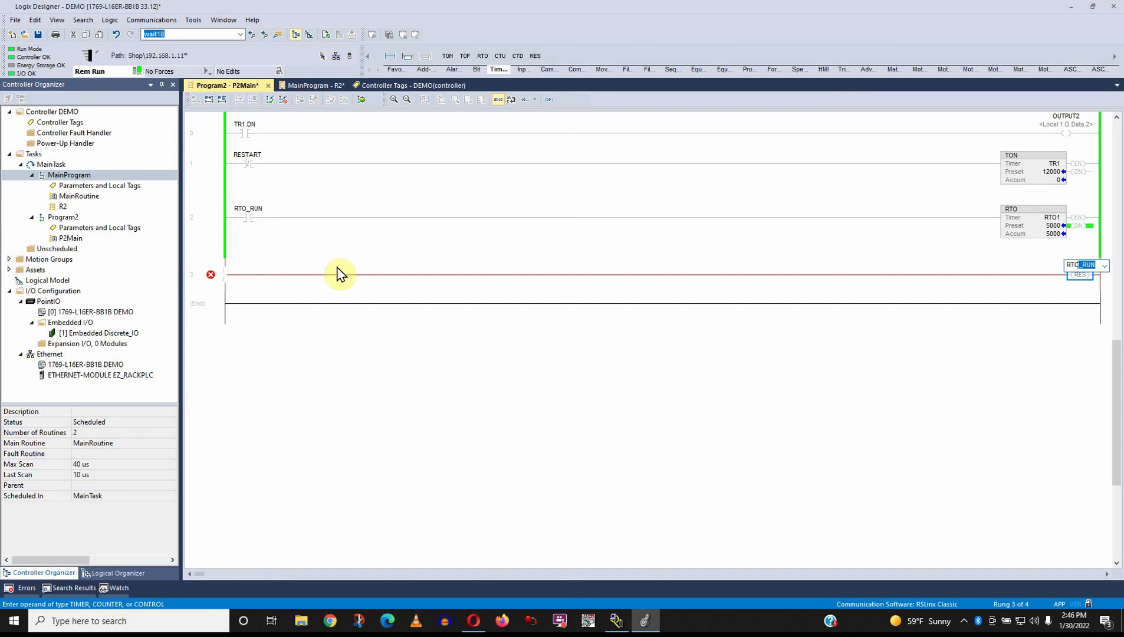
{"action": "type", "text": "O1"}
{"action": "key", "text": "Return"}
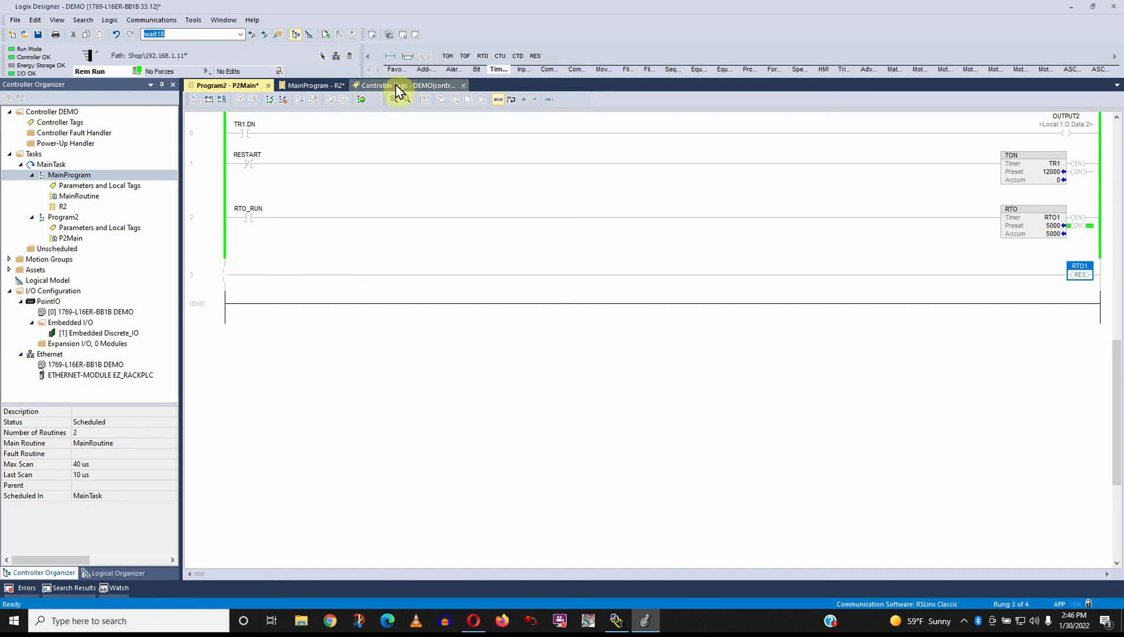
- Add a normally open (XIC) contact at the start of rung 3 and address it as RESET_RTO1
{"action": "left_click", "coordinate": [398, 69]}
{"action": "left_click_drag", "start_coordinate": [482, 56], "coordinate": [259, 277]}
{"action": "double_click", "coordinate": [243, 266]}
{"action": "type", "text": "RESET"}
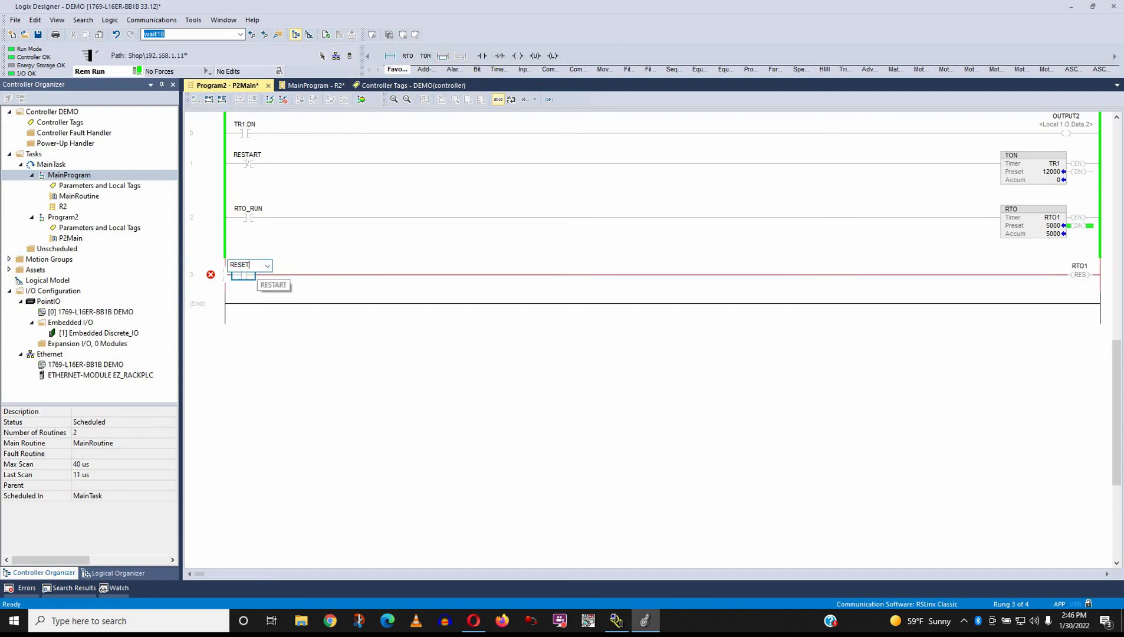
{"action": "type", "text": "_RTO1"}
{"action": "key", "text": "Return"}
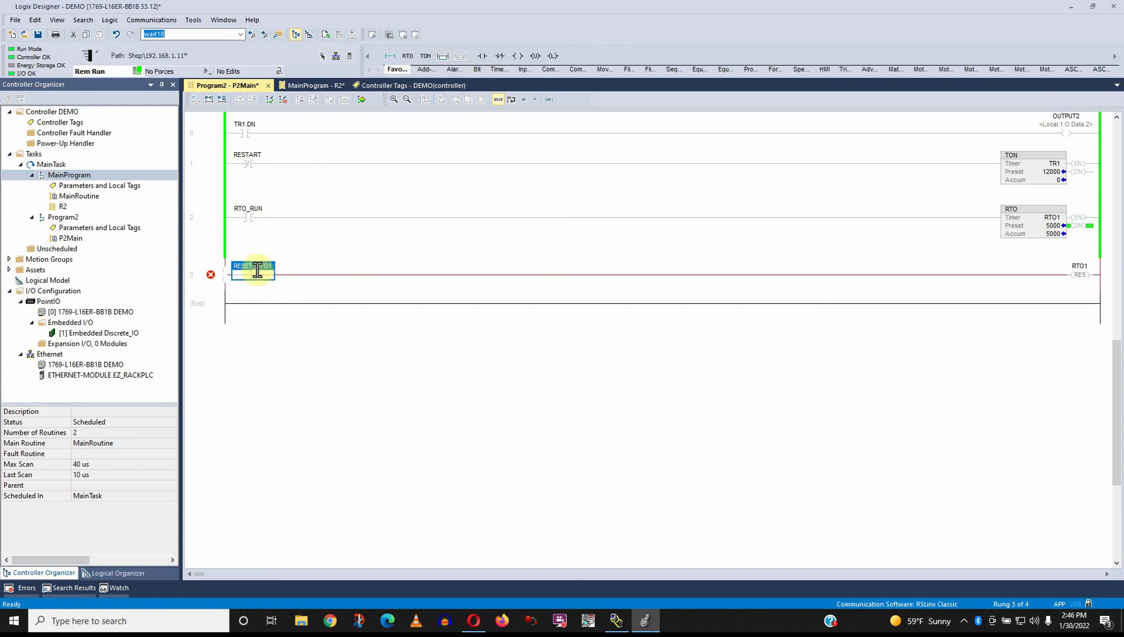
- Create RESET_RTO1 as a BOOL tag in the DEMO controller scope and finalize the edits in the program
{"action": "right_click", "coordinate": [257, 270]}
{"action": "left_click", "coordinate": [263, 277]}
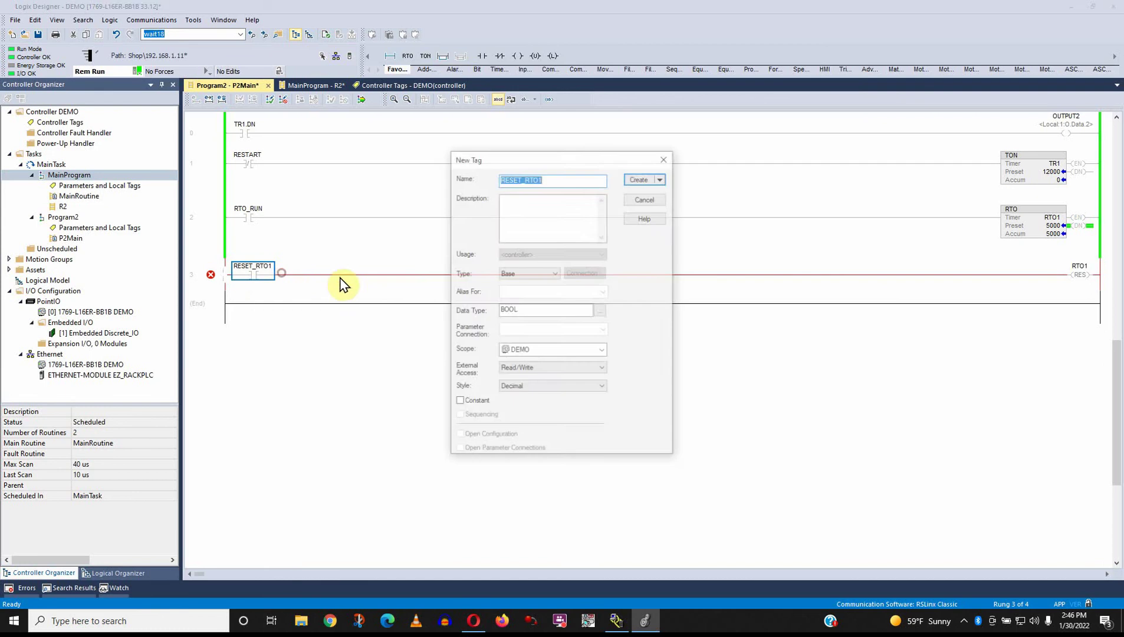
{"action": "left_click", "coordinate": [642, 181]}
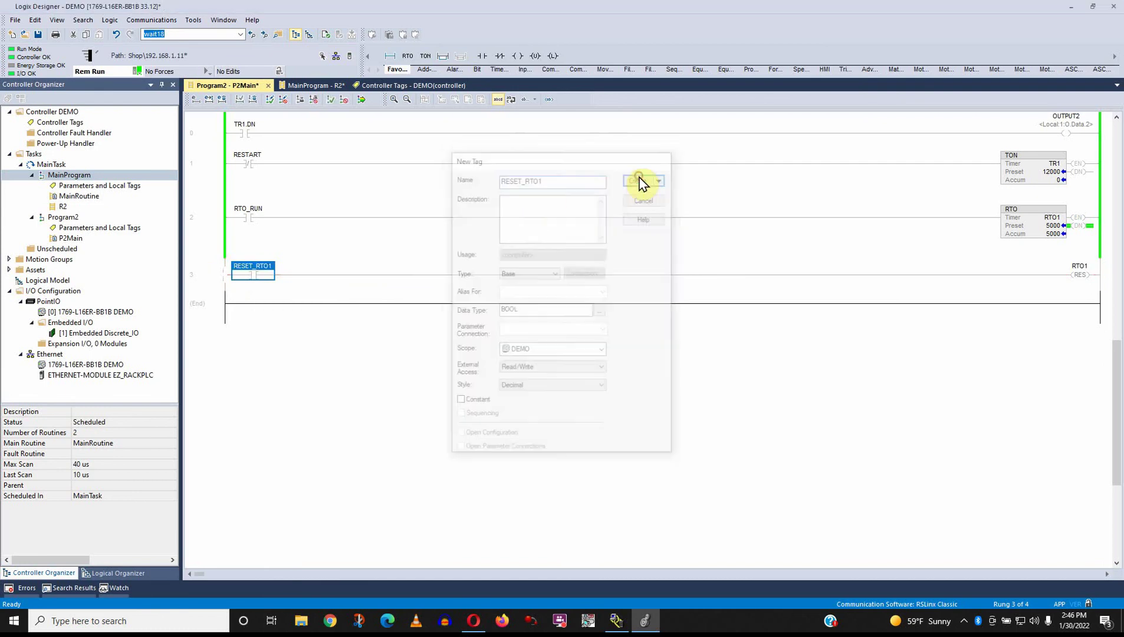
{"action": "left_click", "coordinate": [362, 99]}
{"action": "left_click", "coordinate": [496, 440]}
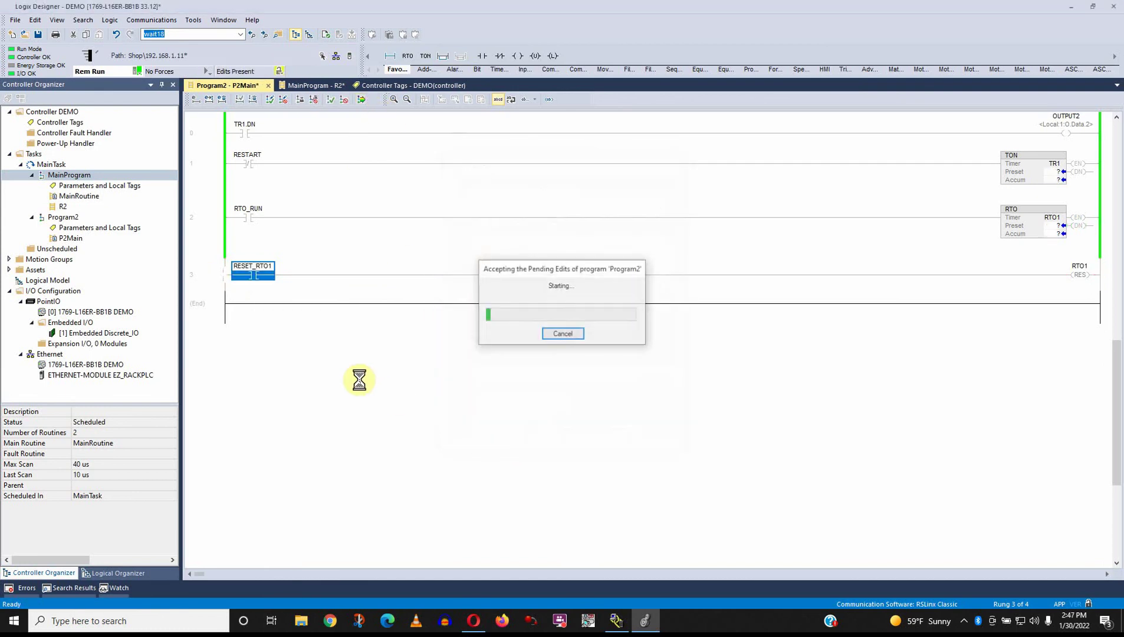
- Test the timer reset by toggling the RESET_RTO1 bit on and off again
{"action": "right_click", "coordinate": [252, 276]}
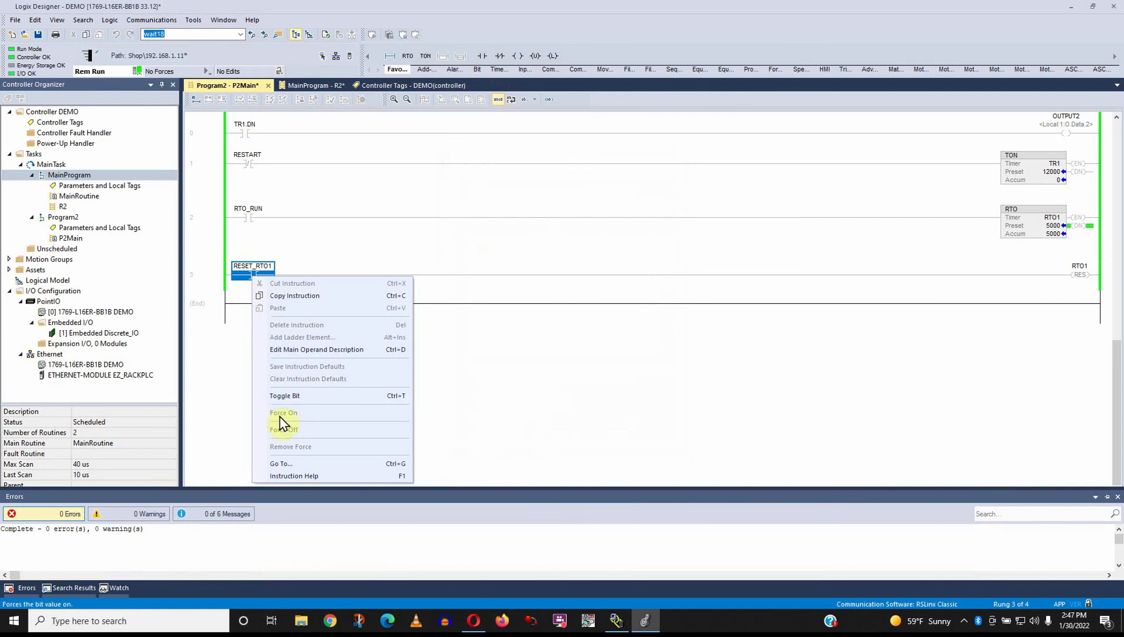
{"action": "left_click", "coordinate": [284, 397]}
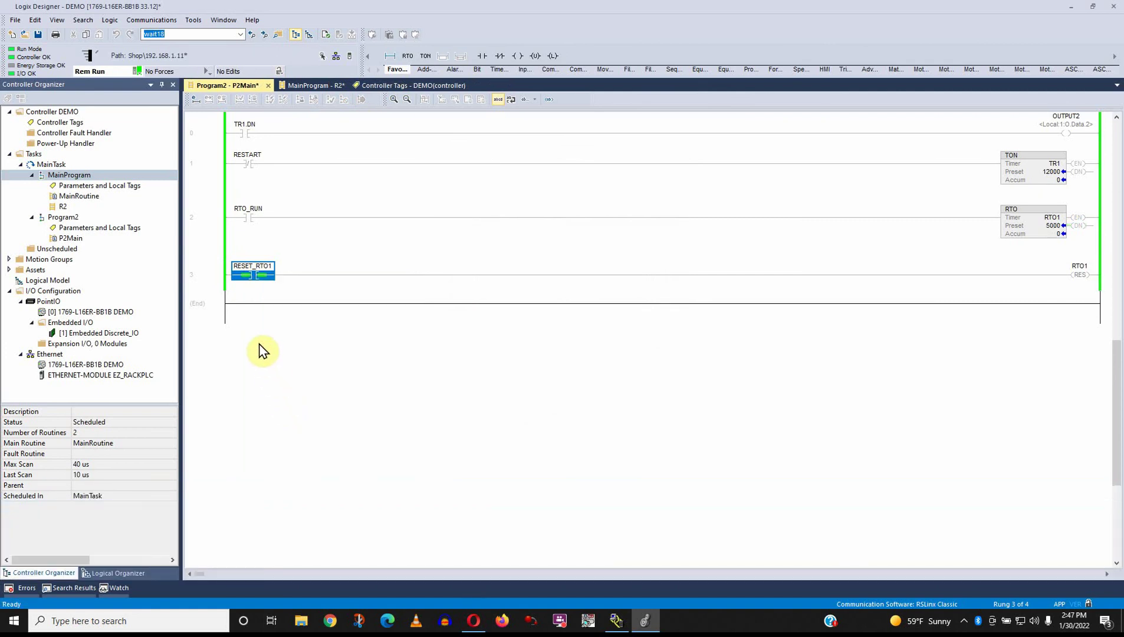
{"action": "right_click", "coordinate": [253, 276]}
{"action": "left_click", "coordinate": [293, 397]}
- Rename the RESET_RTO1 tag to HMI_RESET_RTO1 in its tag properties
{"action": "right_click", "coordinate": [269, 275]}
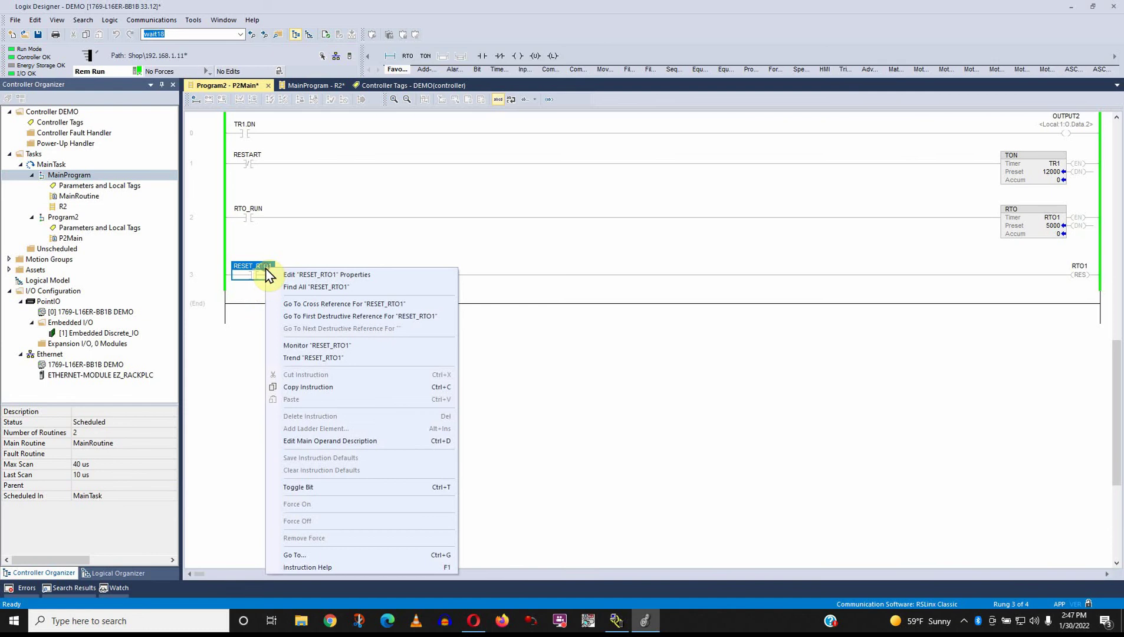
{"action": "left_click", "coordinate": [304, 275]}
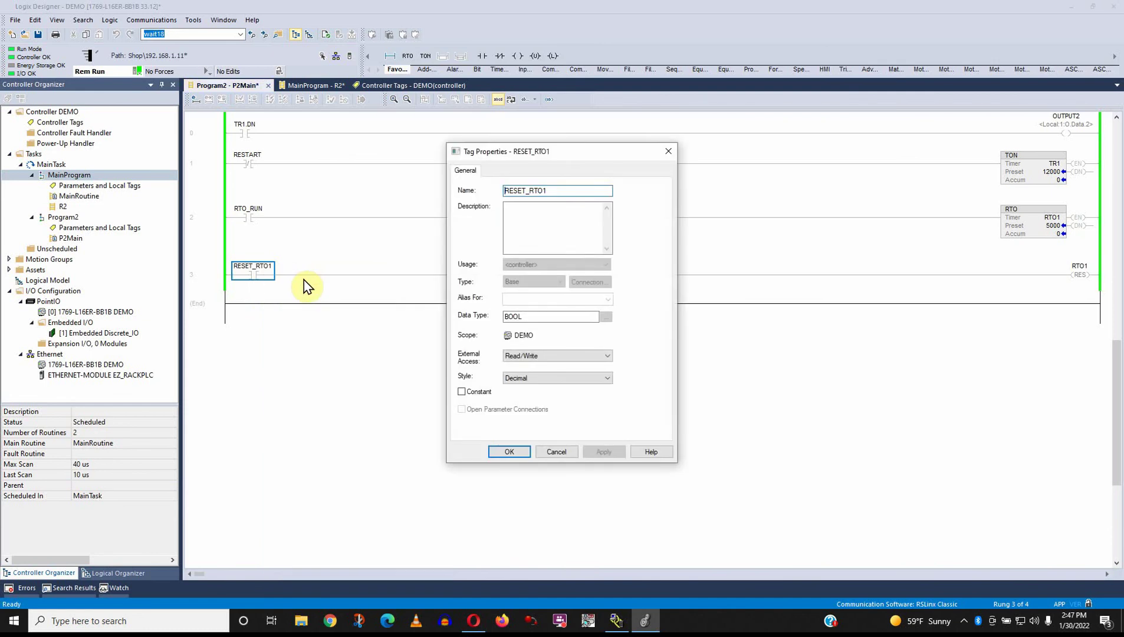
{"action": "type", "text": "HMI_"}
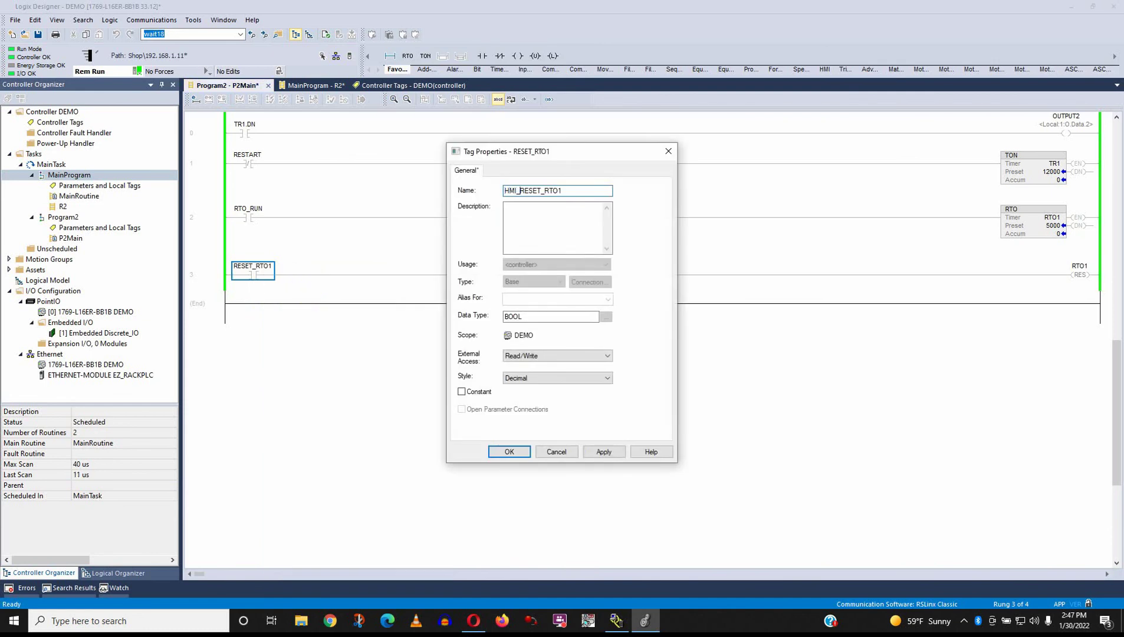
{"action": "key", "text": "Return"}
{"action": "left_click", "coordinate": [282, 311]}
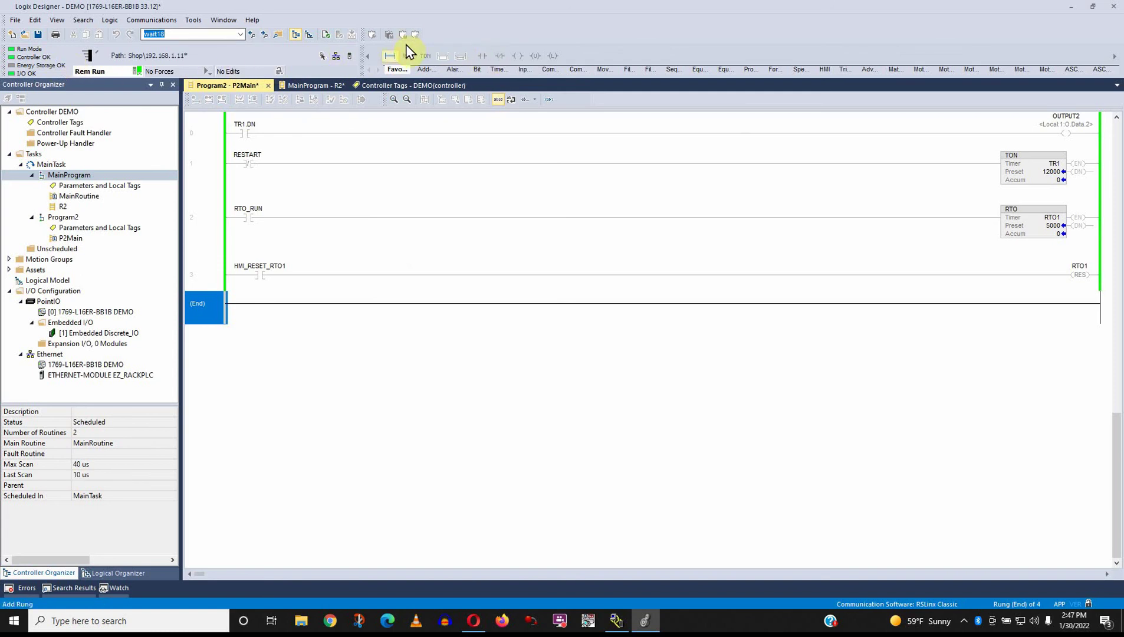
- Close the P2Main, R2 and Controller Tags windows
{"action": "left_click", "coordinate": [211, 34]}
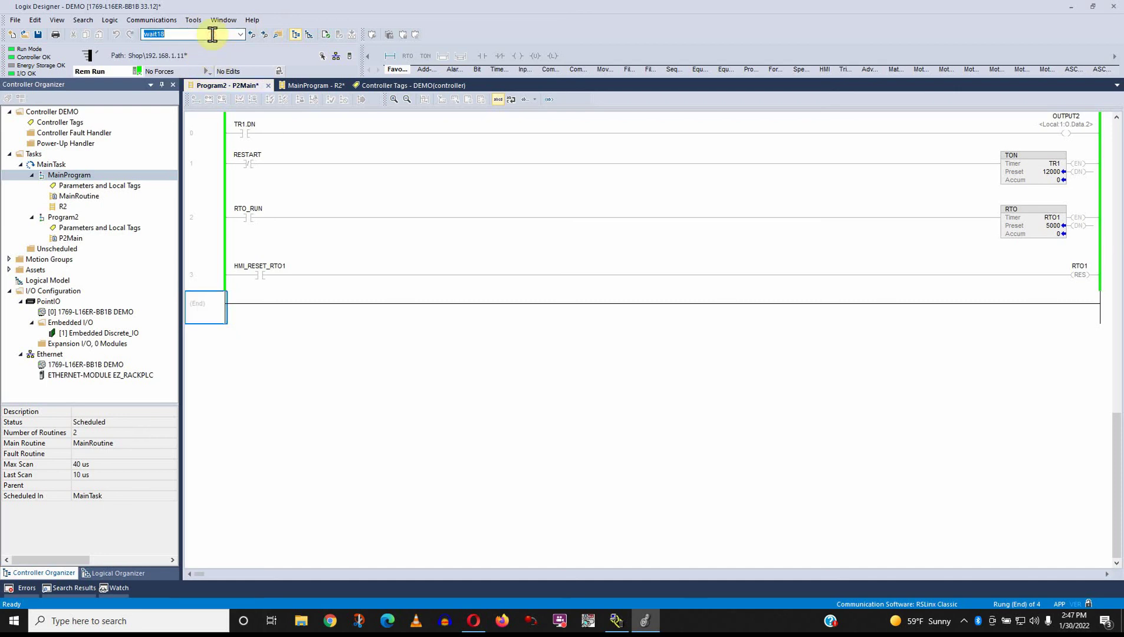
{"action": "left_click", "coordinate": [267, 86]}
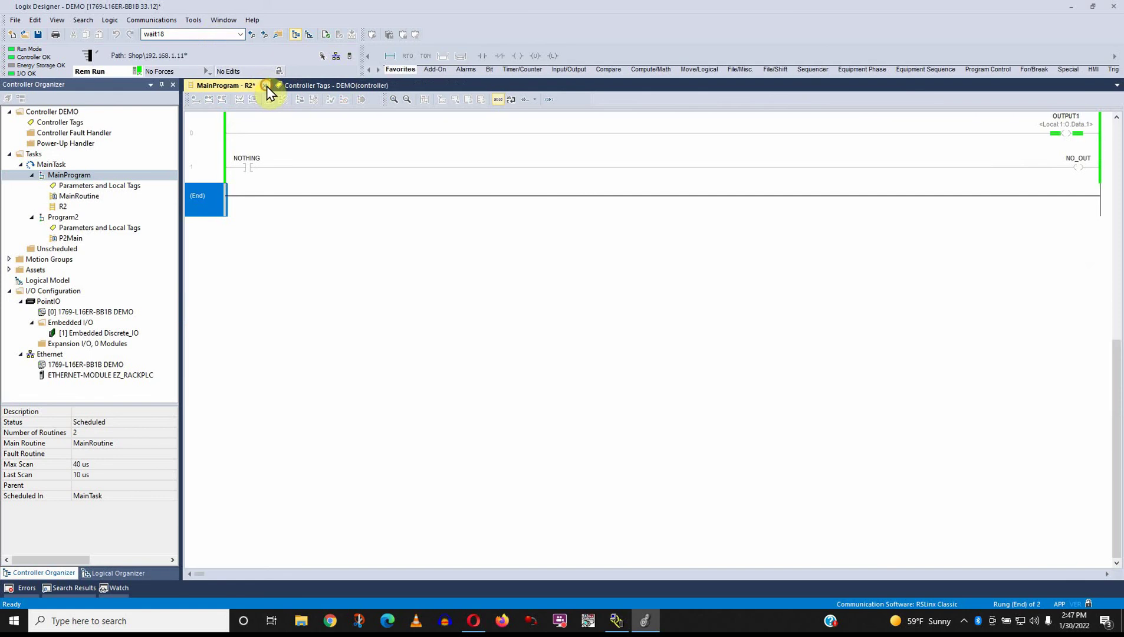
{"action": "left_click", "coordinate": [265, 86]}
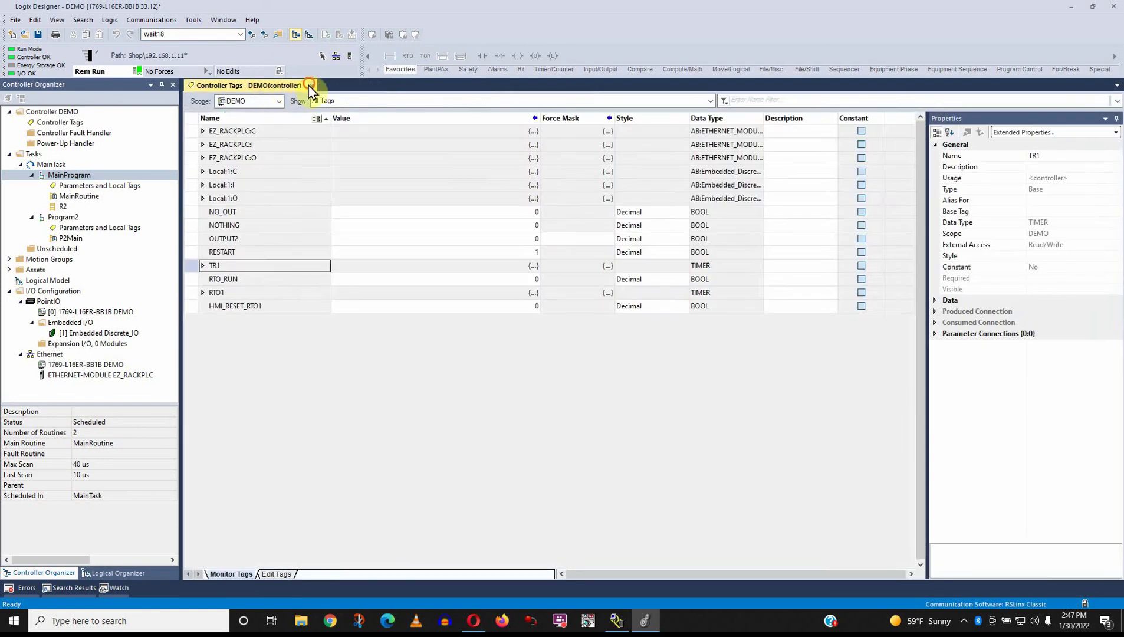
{"action": "left_click", "coordinate": [304, 86]}
- Search all routines for the text "RTO" and go through its occurrences one by one
{"action": "left_click", "coordinate": [193, 32]}
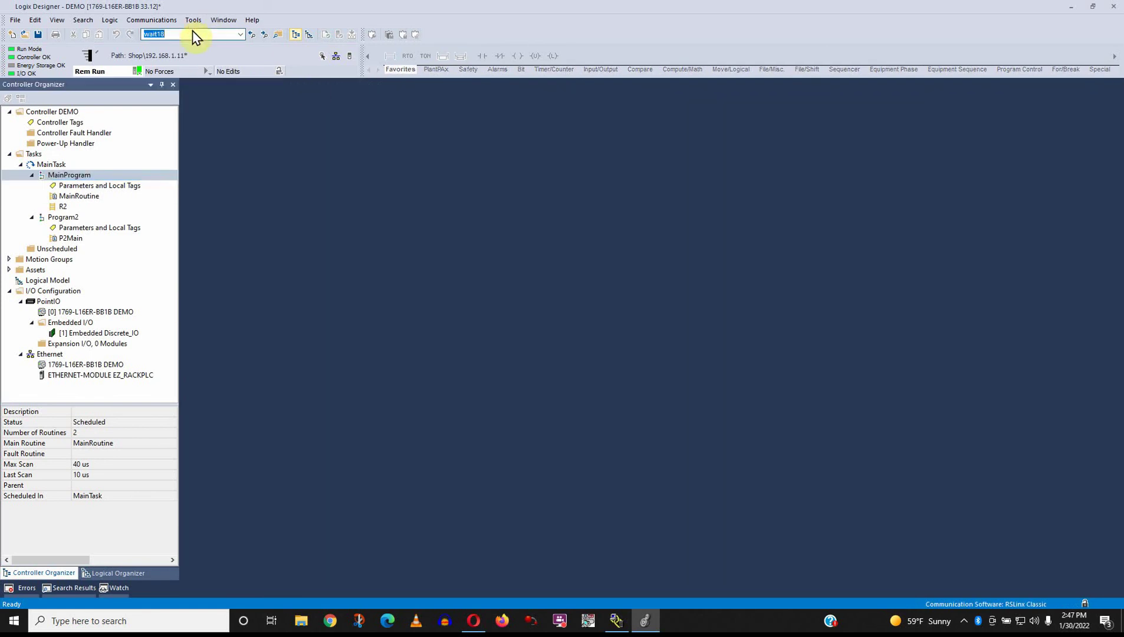
{"action": "type", "text": "RTO"}
{"action": "left_click", "coordinate": [266, 34]}
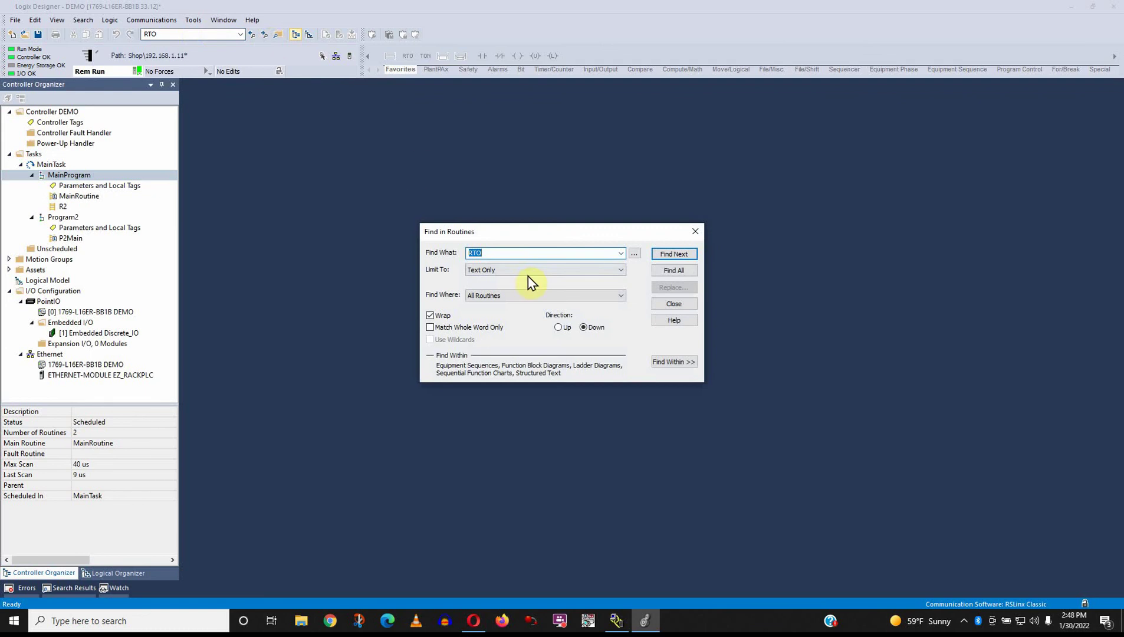
{"action": "left_click", "coordinate": [669, 252]}
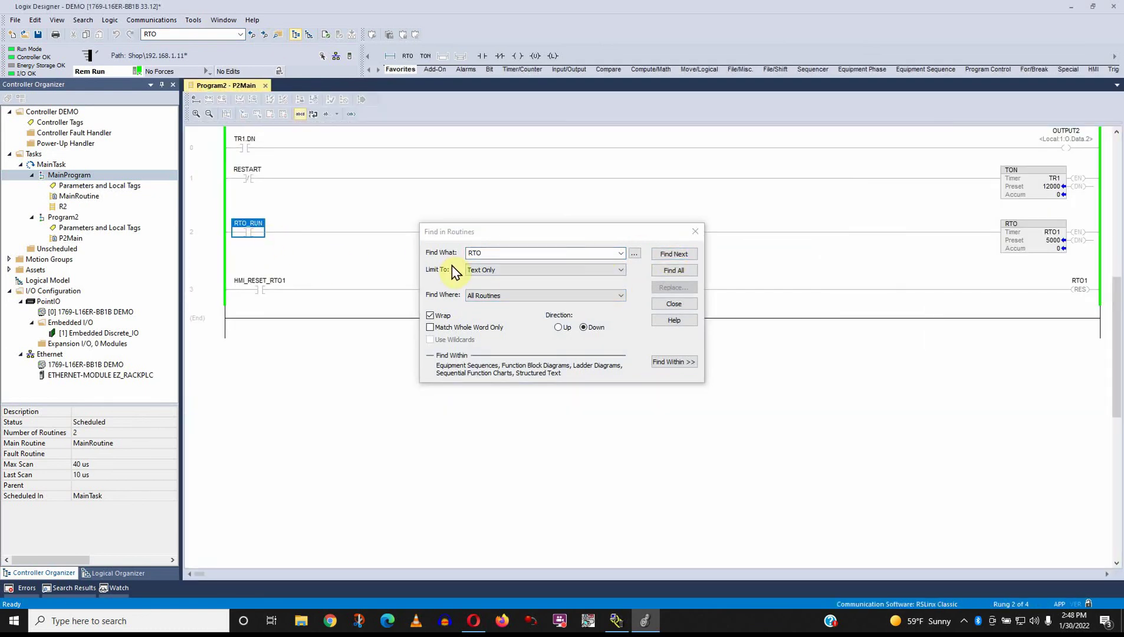
{"action": "left_click", "coordinate": [670, 254]}
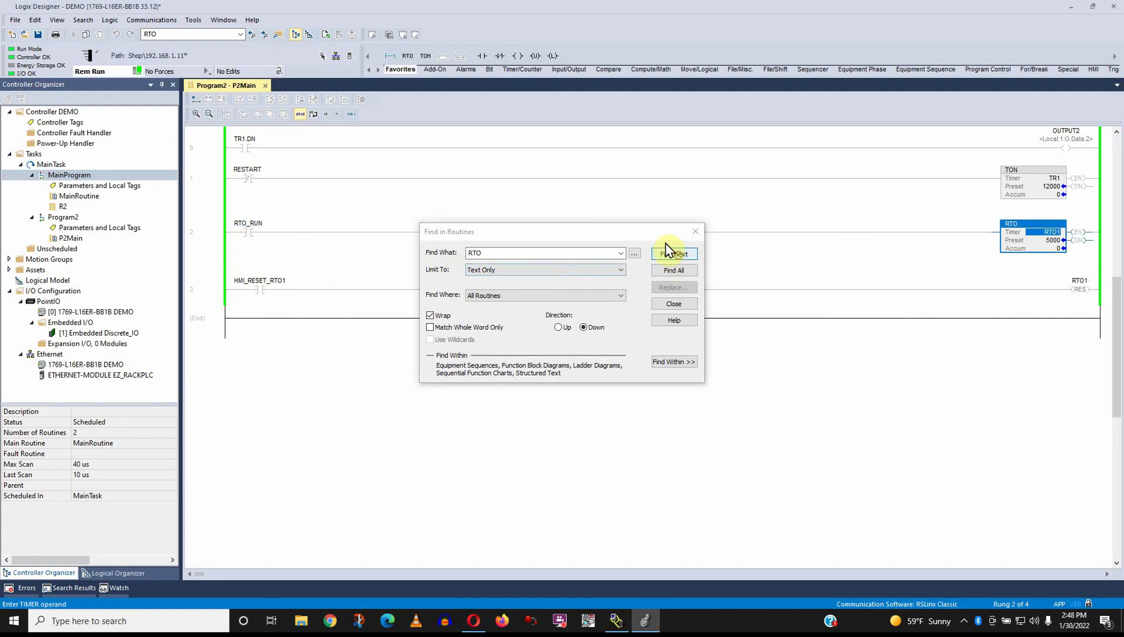
{"action": "left_click", "coordinate": [679, 257]}
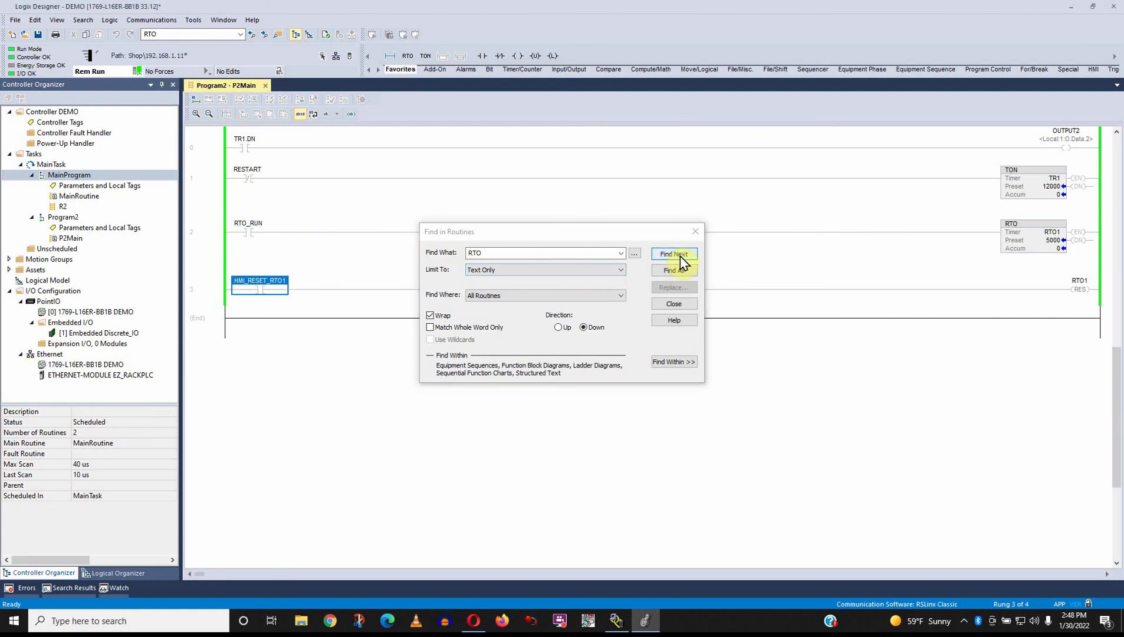
{"action": "left_click", "coordinate": [680, 255]}
{"action": "left_click", "coordinate": [681, 256]}
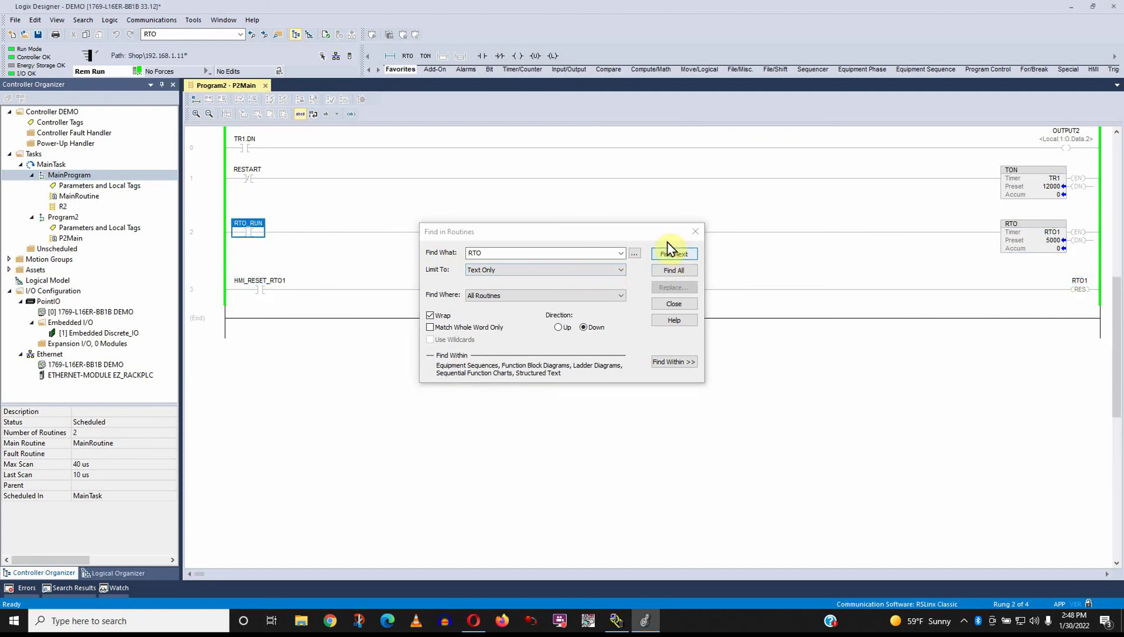
{"action": "left_click", "coordinate": [695, 232]}
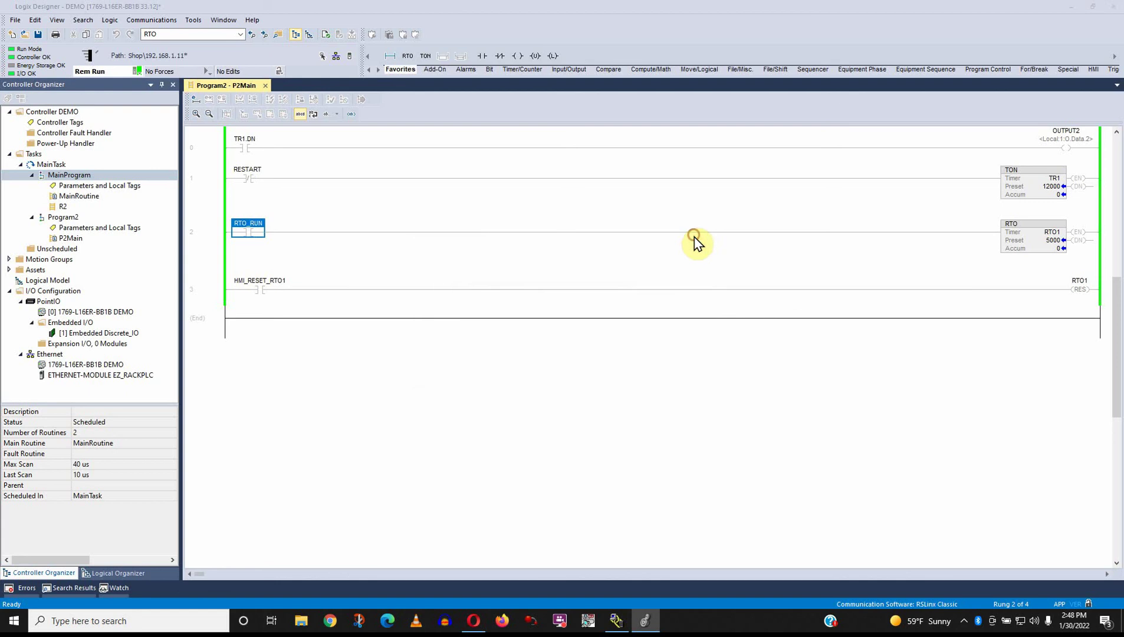
- Search the routines for the text "local"
{"action": "left_click", "coordinate": [210, 36]}
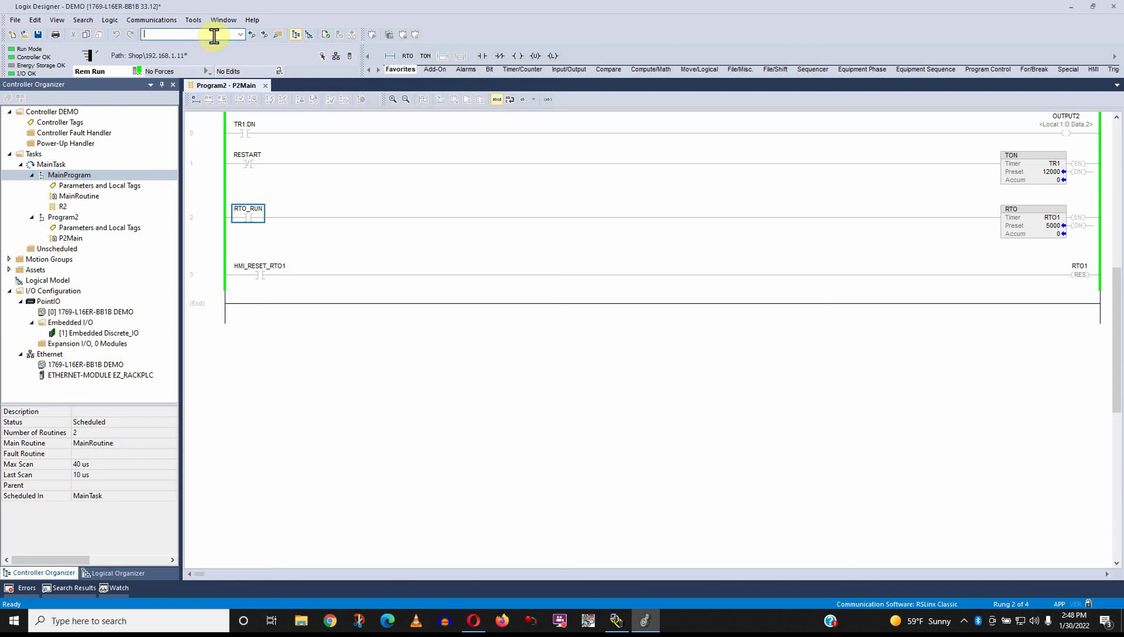
{"action": "type", "text": "local"}
{"action": "left_click", "coordinate": [263, 35]}
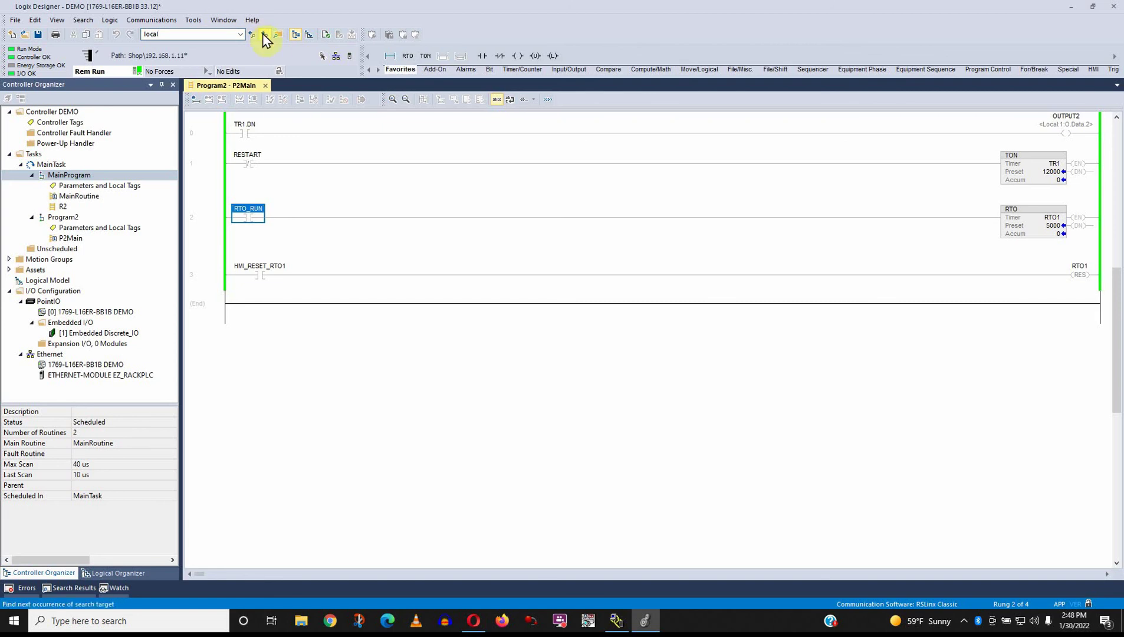
{"action": "left_click", "coordinate": [269, 33]}
{"action": "left_click", "coordinate": [269, 33]}
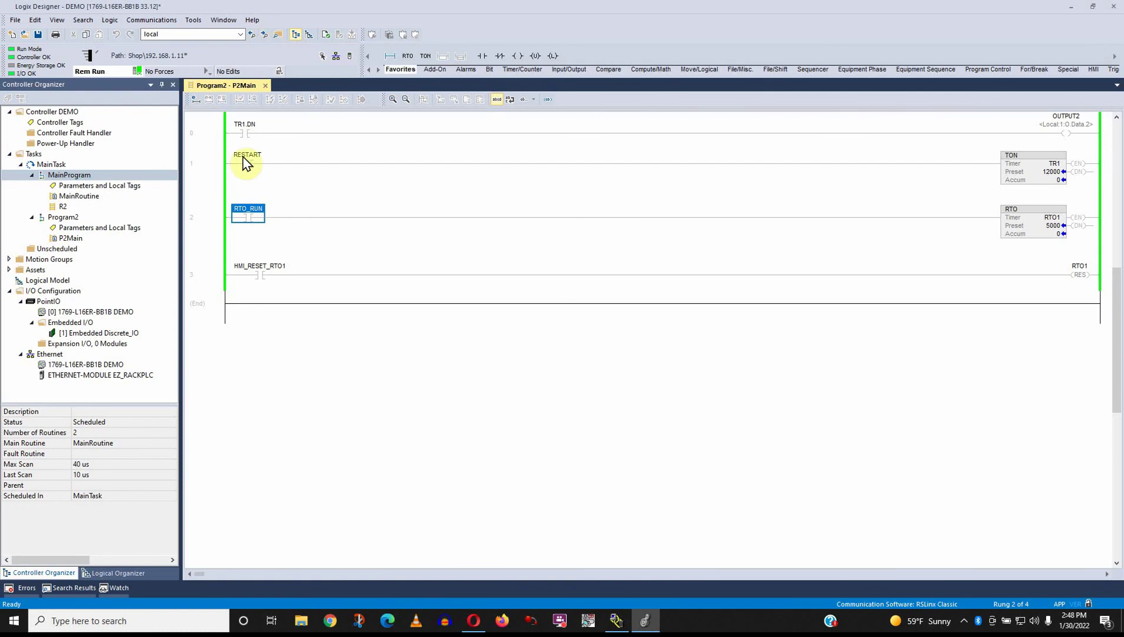
{"action": "left_click", "coordinate": [239, 212]}
{"action": "left_click", "coordinate": [165, 34]}
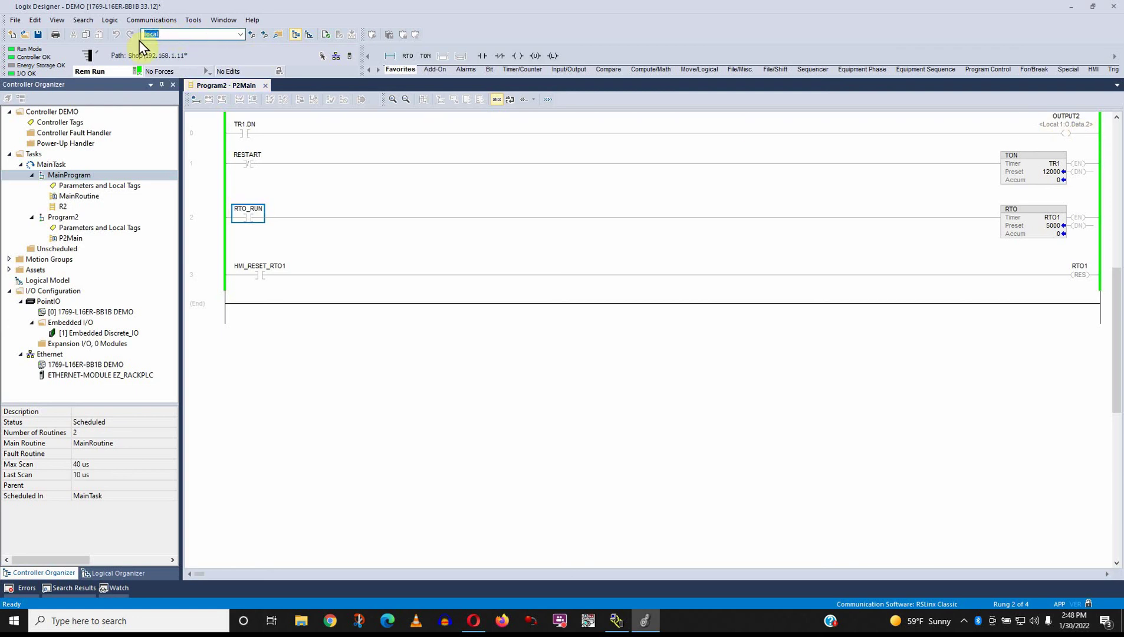
- Open the controller tags, check the cross reference for Local:1:I and close it
{"action": "left_click", "coordinate": [75, 123]}
{"action": "double_click", "coordinate": [75, 122]}
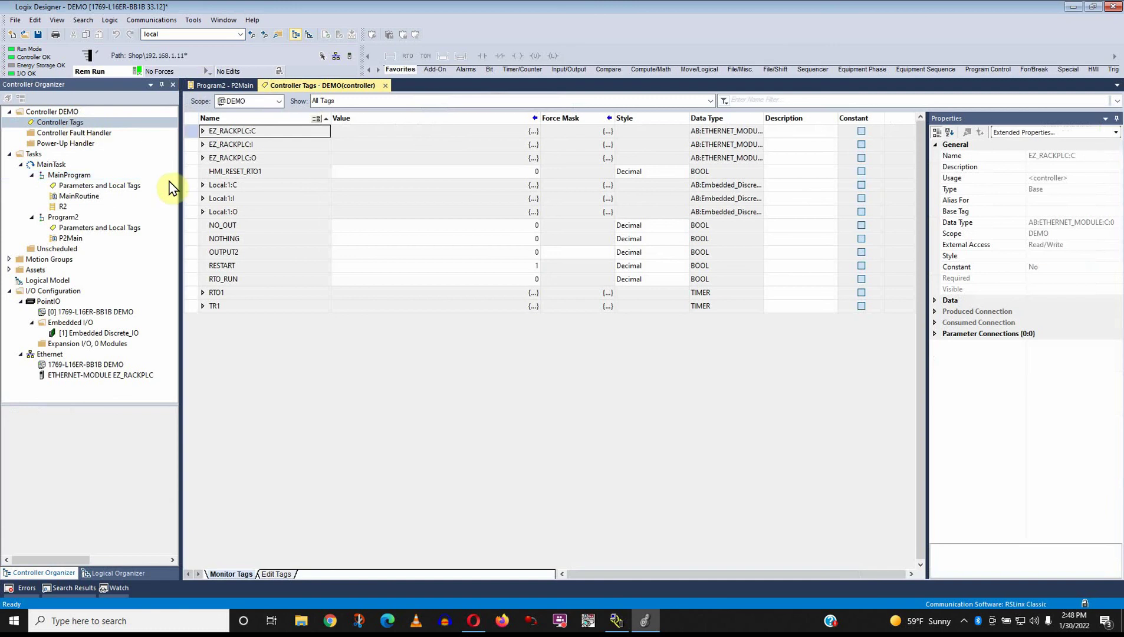
{"action": "right_click", "coordinate": [205, 201]}
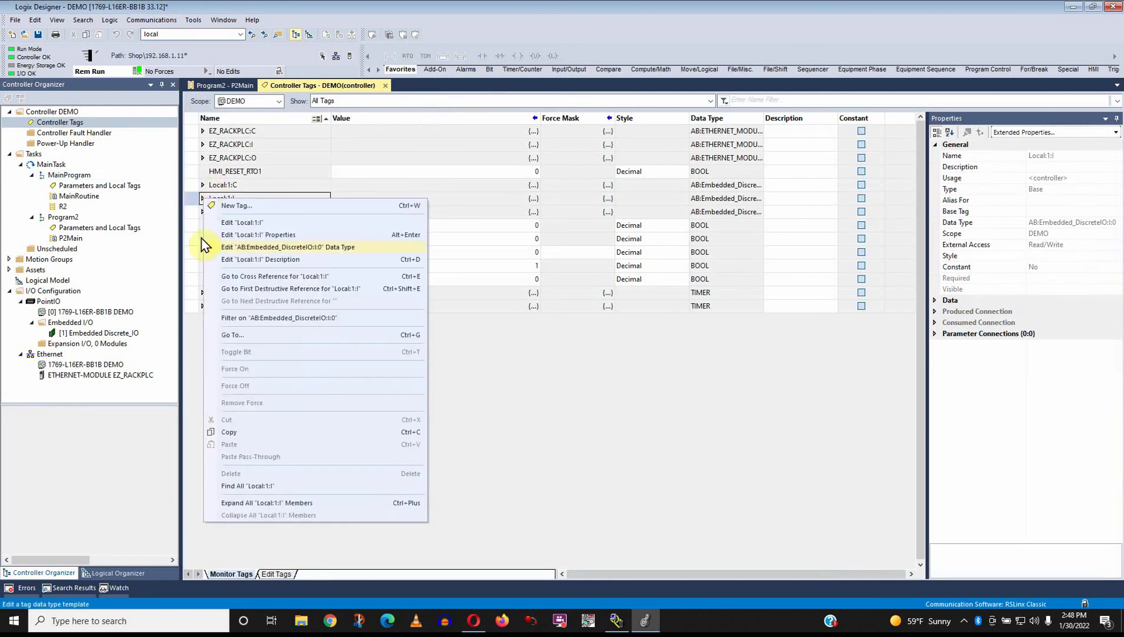
{"action": "left_click", "coordinate": [234, 276]}
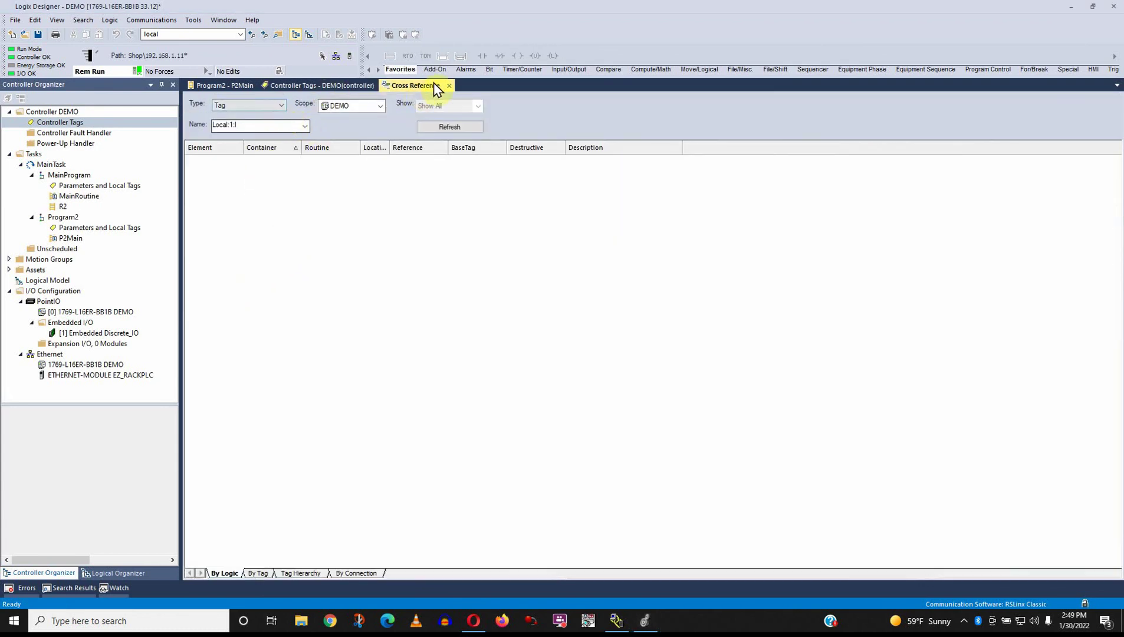
{"action": "left_click", "coordinate": [449, 85]}
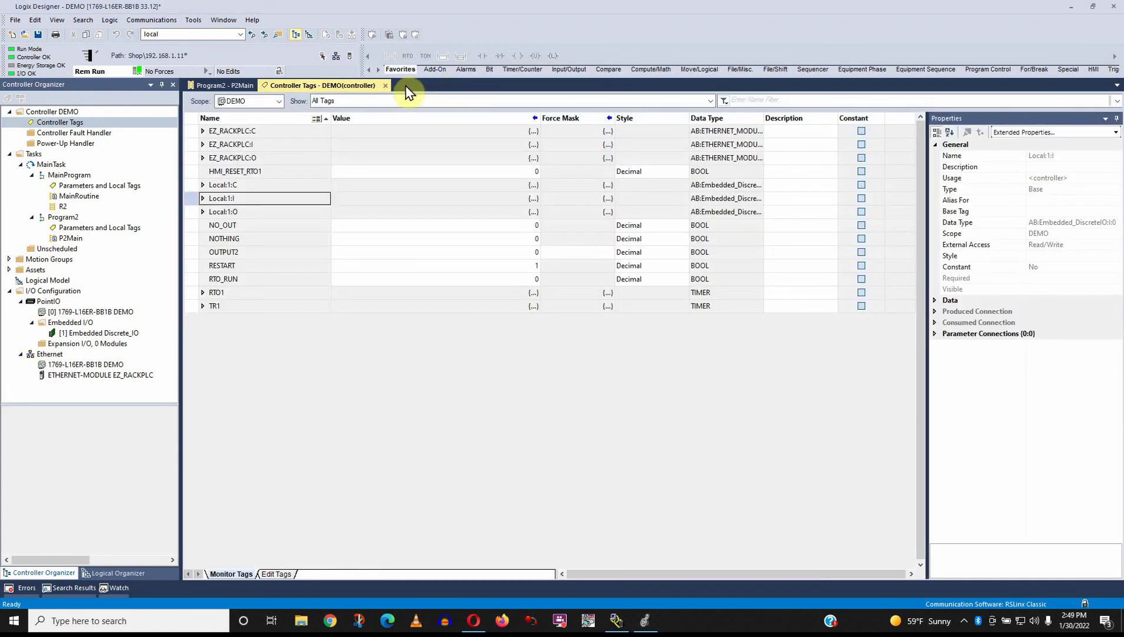
- Open the cross reference for Local:1:O and examine the OUTPUT1 and OUTPUT2 entries
{"action": "right_click", "coordinate": [221, 216]}
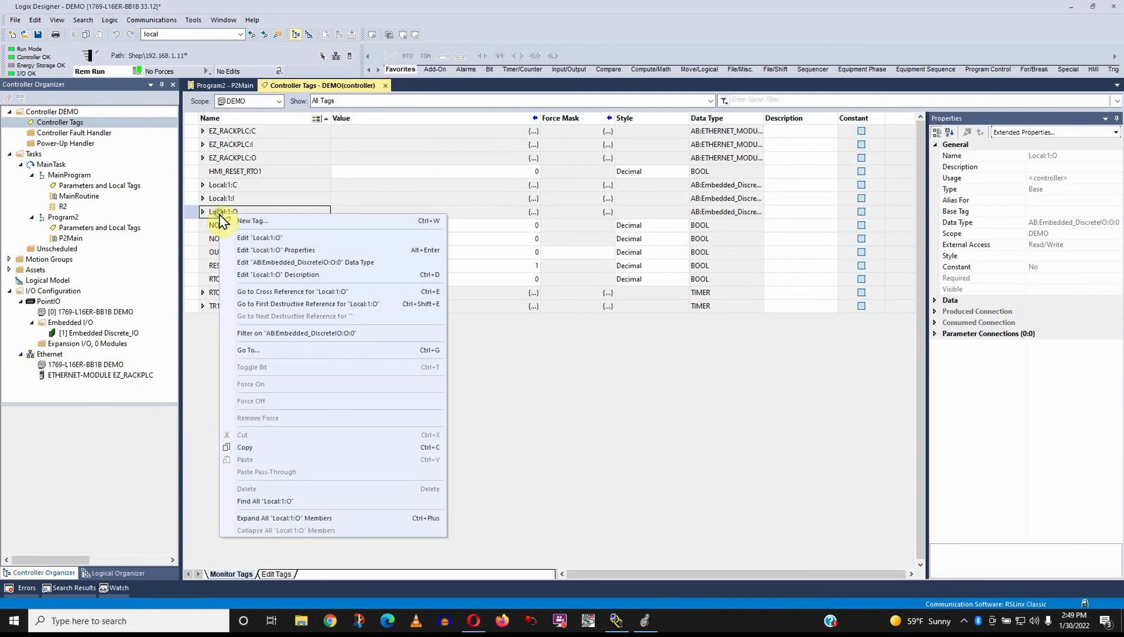
{"action": "left_click", "coordinate": [247, 292]}
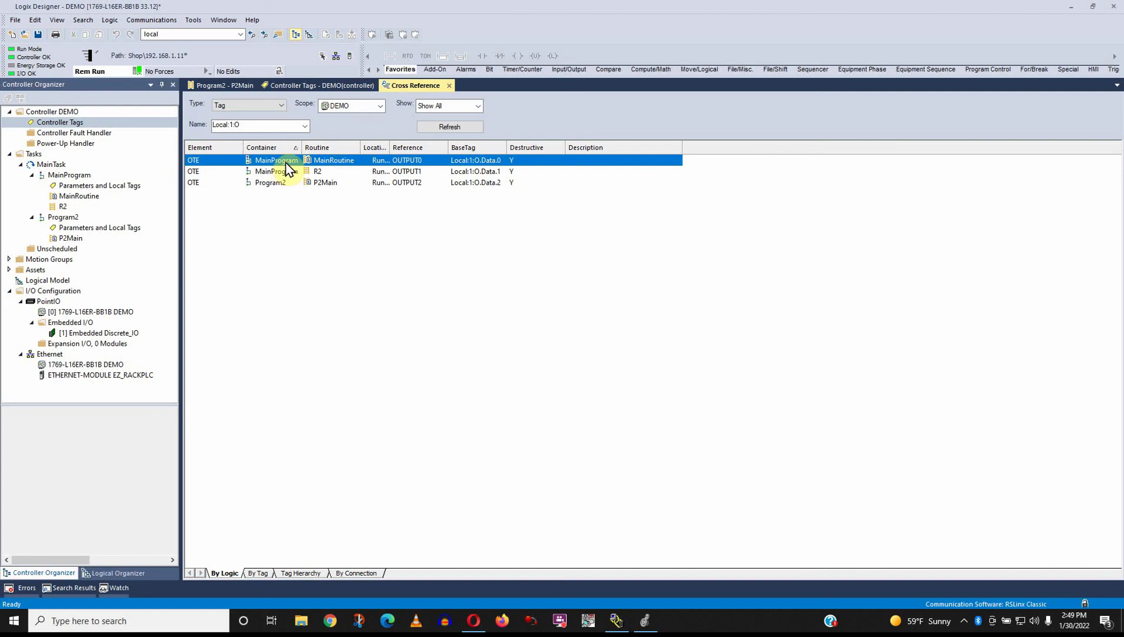
{"action": "left_click", "coordinate": [490, 172]}
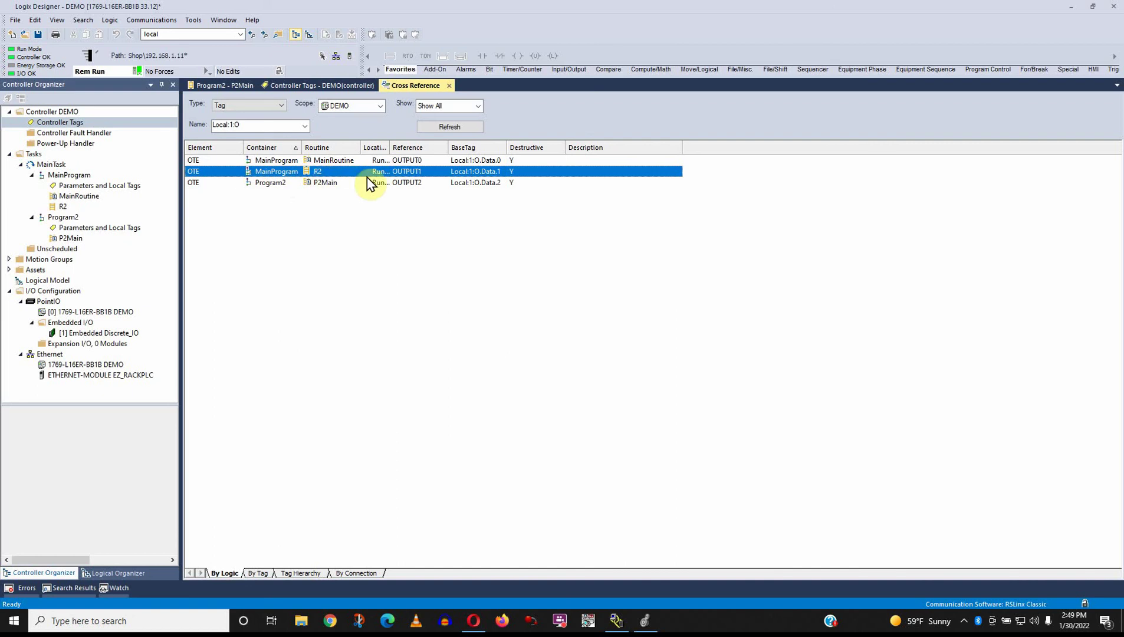
{"action": "left_click", "coordinate": [477, 187]}
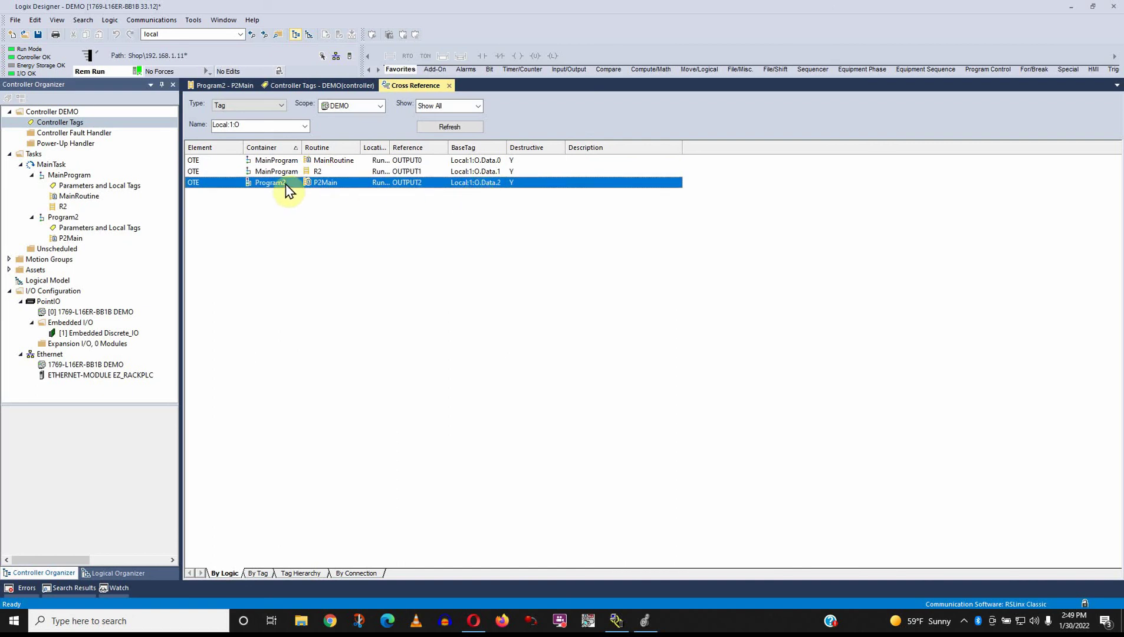
- Go from the OUTPUT0 cross reference entry to its rung in MainRoutine and select rung 0
{"action": "double_click", "coordinate": [476, 160]}
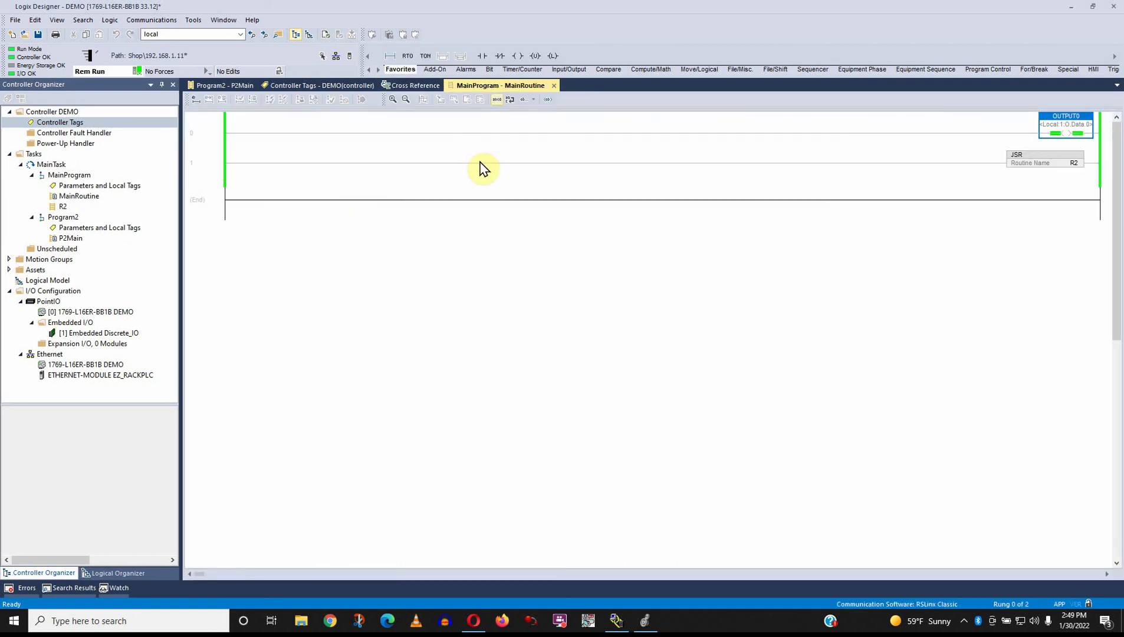
{"action": "left_click", "coordinate": [689, 147]}
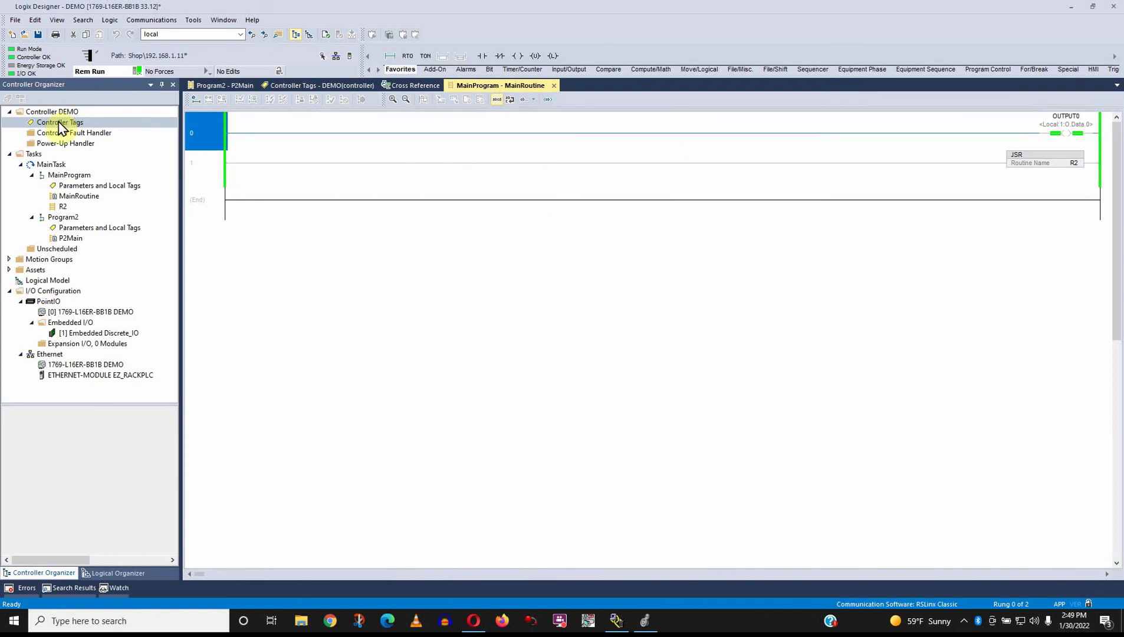
- Open the controller tags, cross reference the NOTHING tag and go to its XIC instruction in routine R2
{"action": "right_click", "coordinate": [86, 125]}
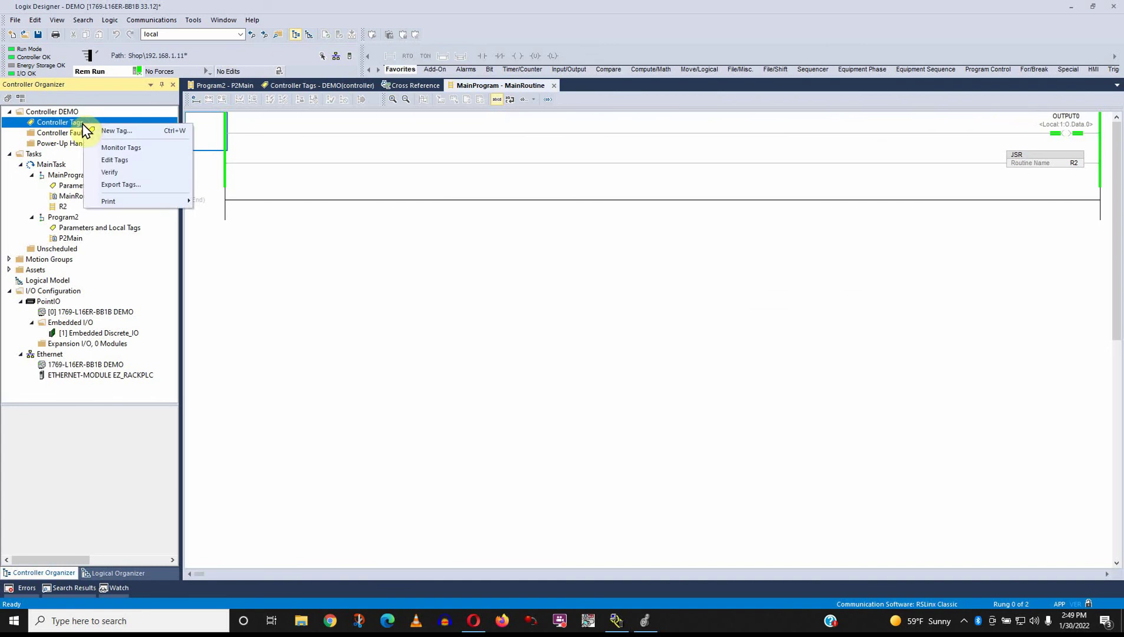
{"action": "left_click", "coordinate": [120, 147]}
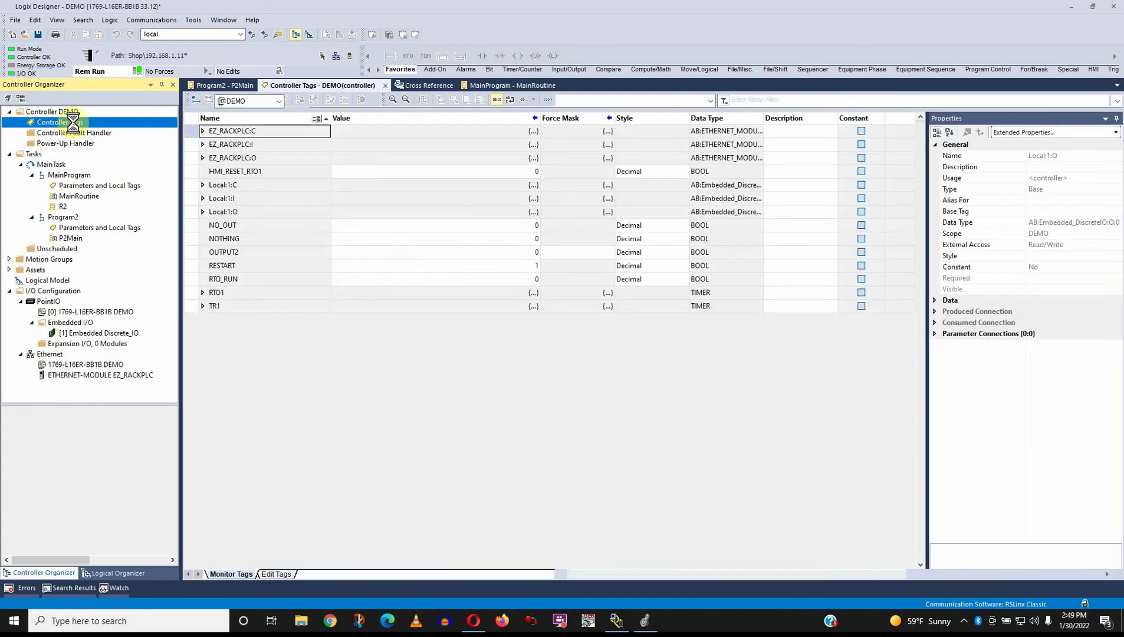
{"action": "right_click", "coordinate": [235, 242]}
{"action": "left_click", "coordinate": [259, 315]}
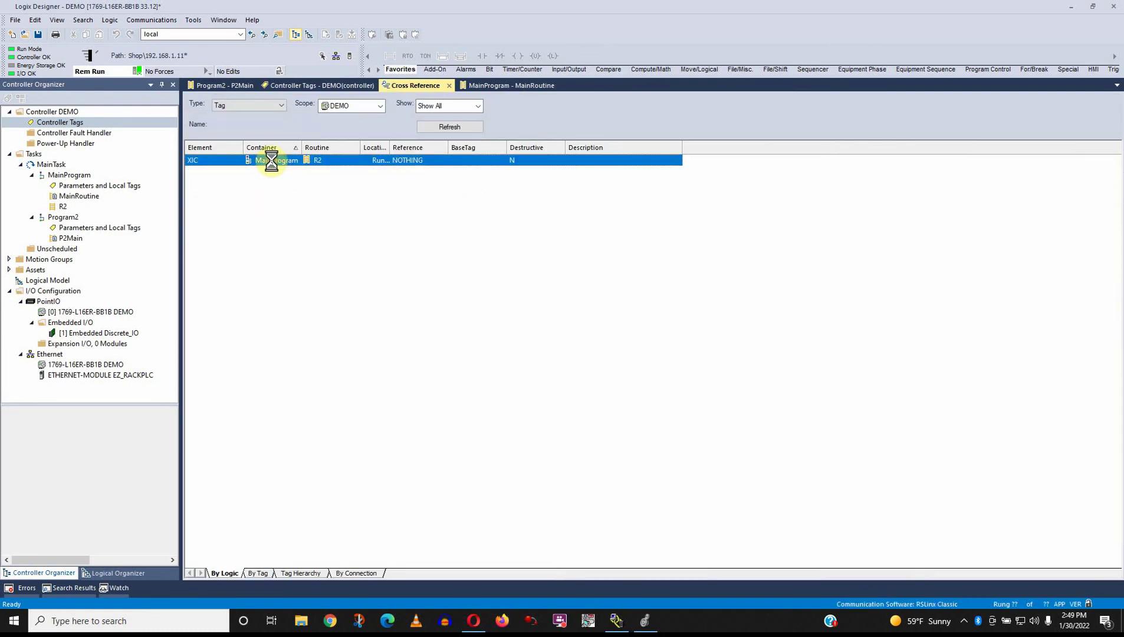
{"action": "double_click", "coordinate": [271, 160]}
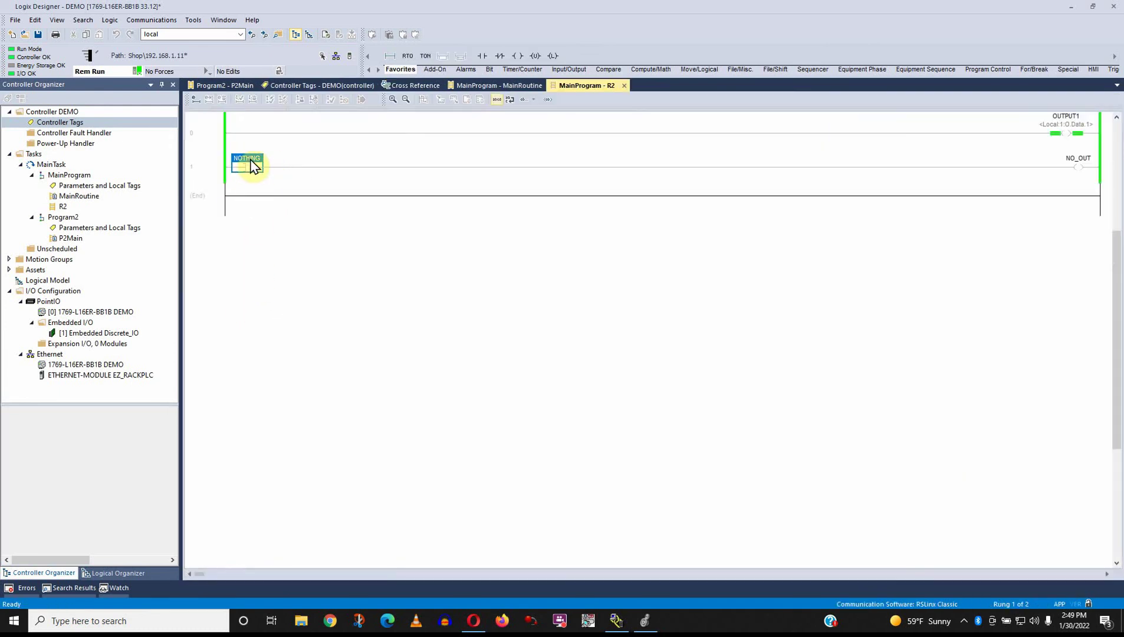
{"action": "mouse_move", "coordinate": [253, 166]}
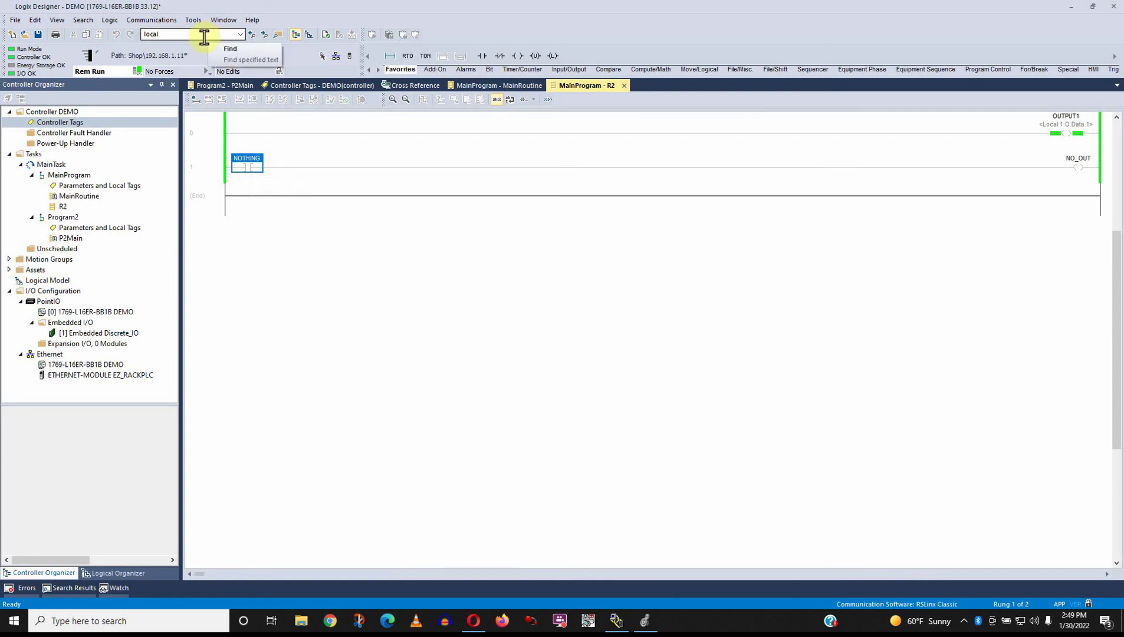
- View the controller tags, followed by the parameters and local tags of Program2 and MainProgram
{"action": "double_click", "coordinate": [56, 122]}
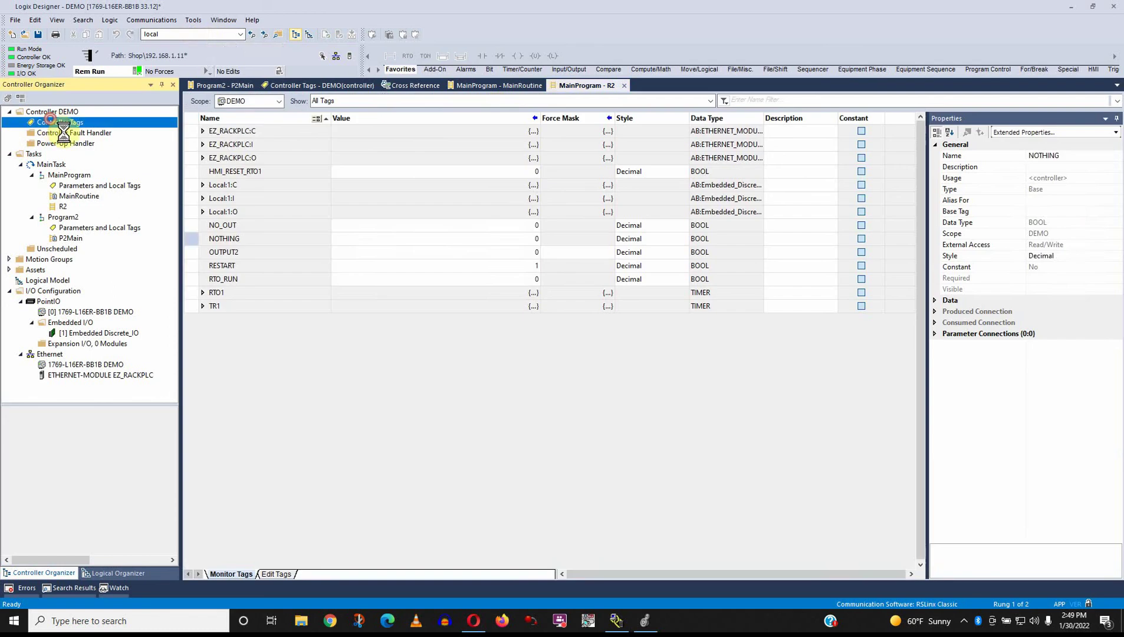
{"action": "double_click", "coordinate": [87, 228]}
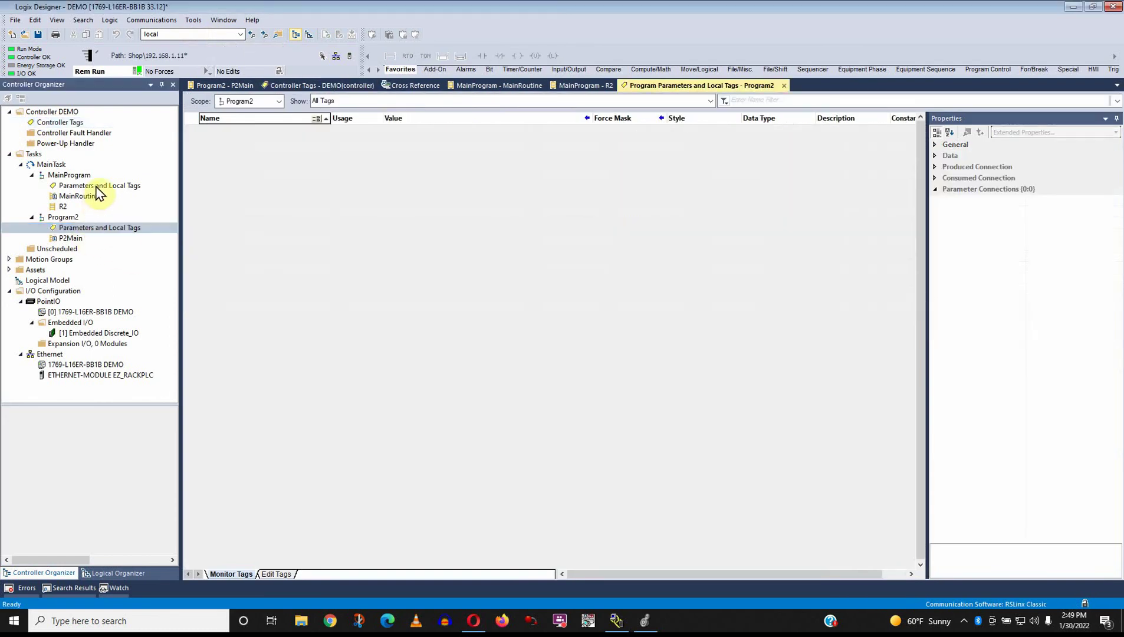
{"action": "double_click", "coordinate": [127, 185]}
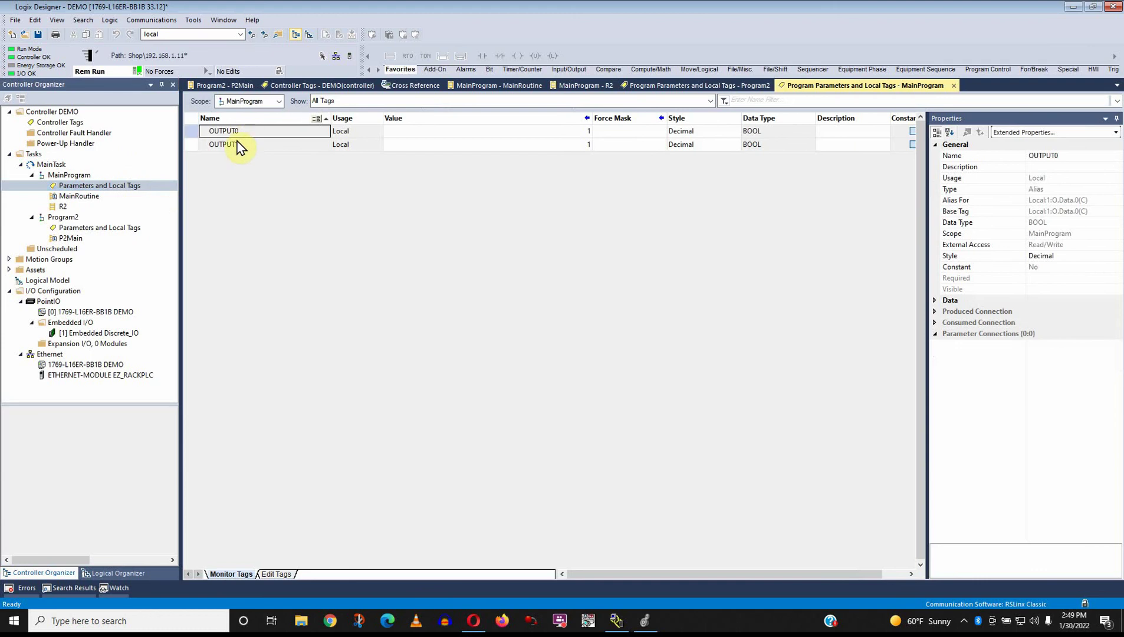
- Open the DEMO controller's properties and close them without making changes
{"action": "double_click", "coordinate": [59, 112]}
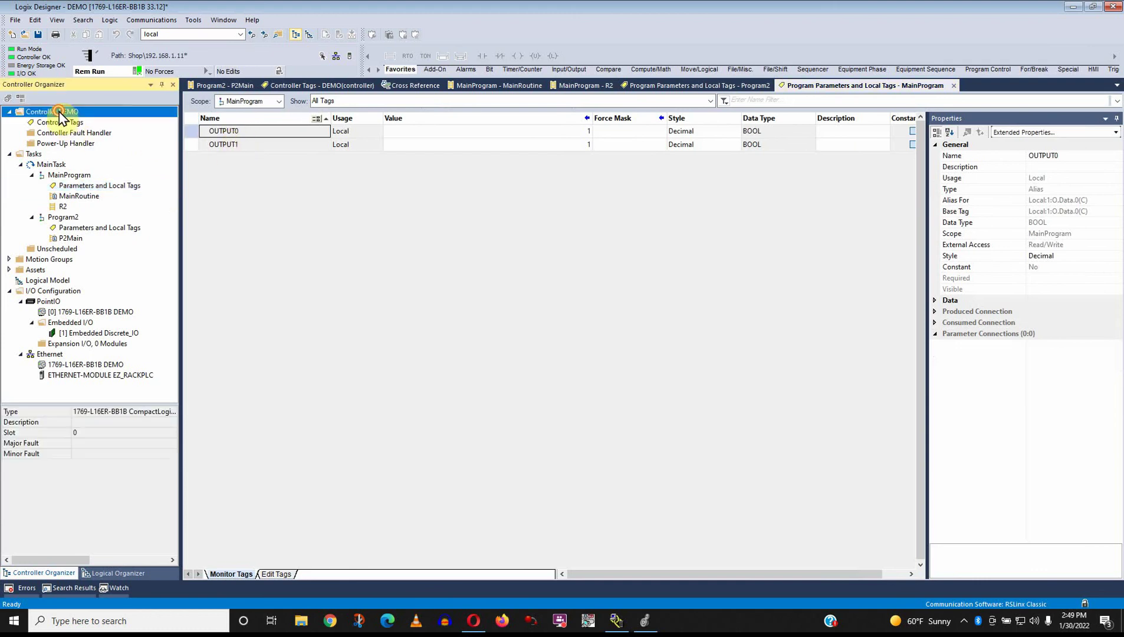
{"action": "left_click", "coordinate": [577, 447]}
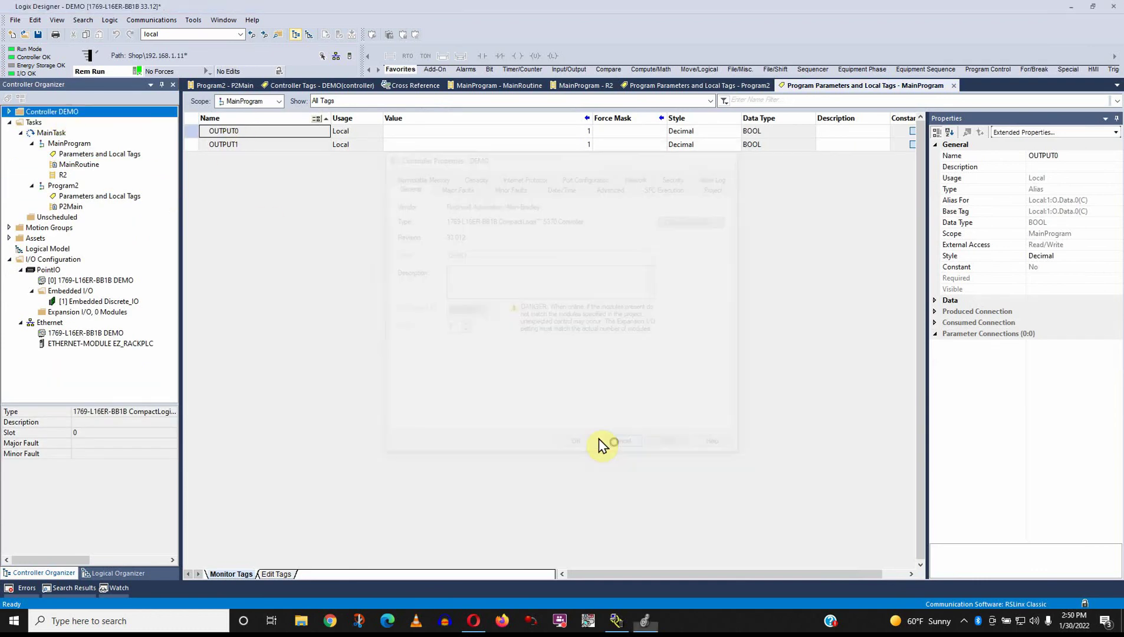
{"action": "double_click", "coordinate": [52, 113]}
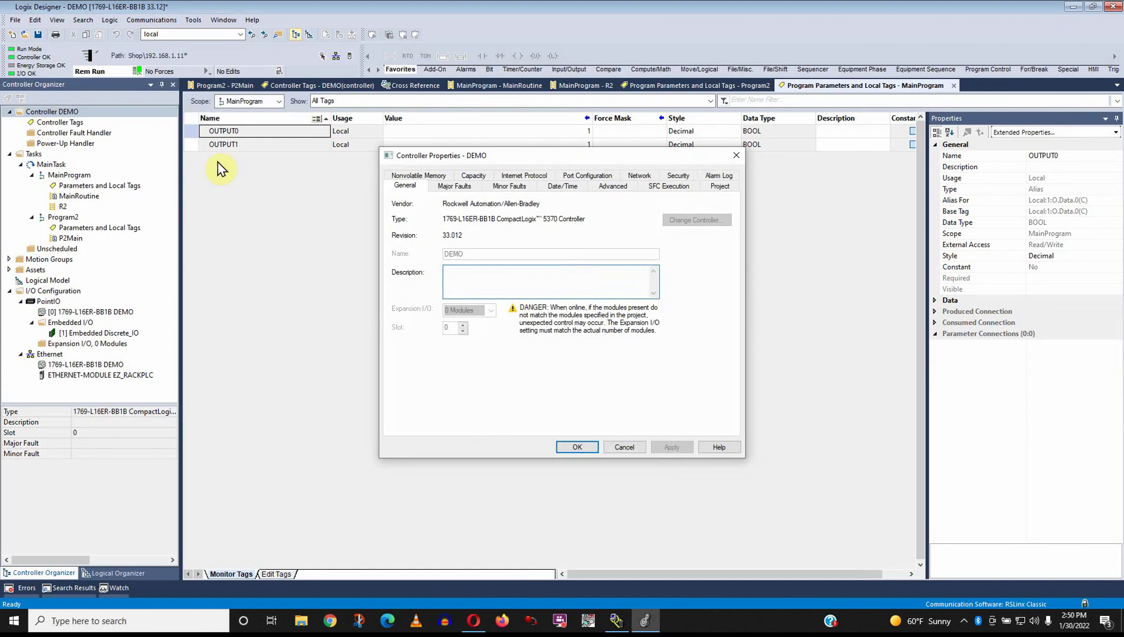
{"action": "left_click", "coordinate": [622, 444]}
- Search the routines for the text "output" and go through its occurrences one by one
{"action": "left_click_drag", "start_coordinate": [184, 34], "coordinate": [140, 36]}
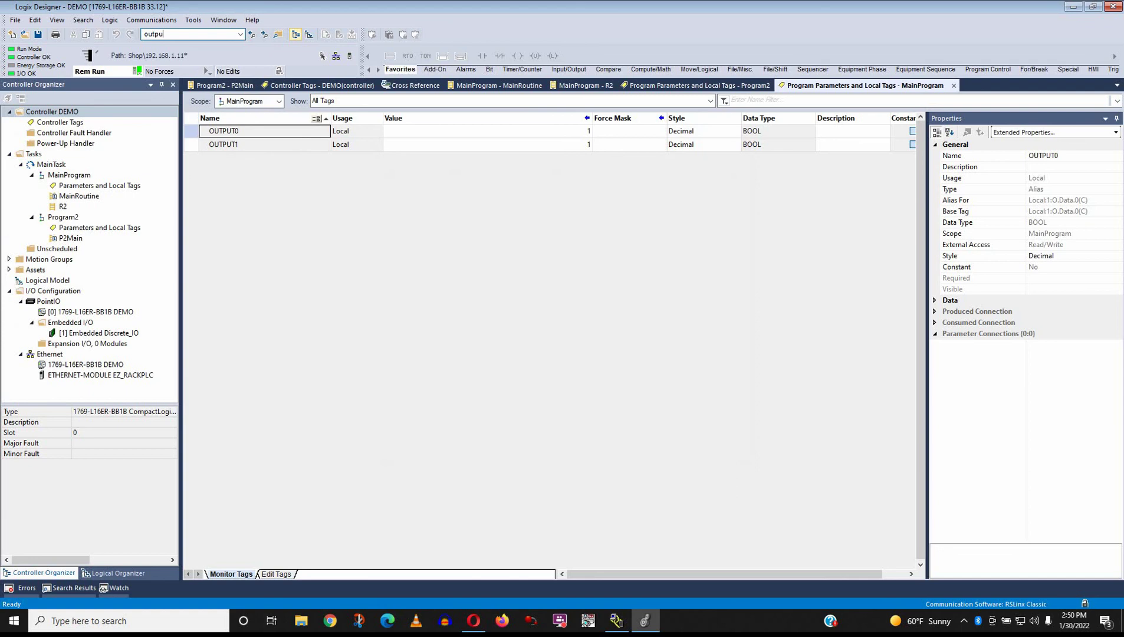
{"action": "type", "text": "output"}
{"action": "left_click", "coordinate": [266, 34]}
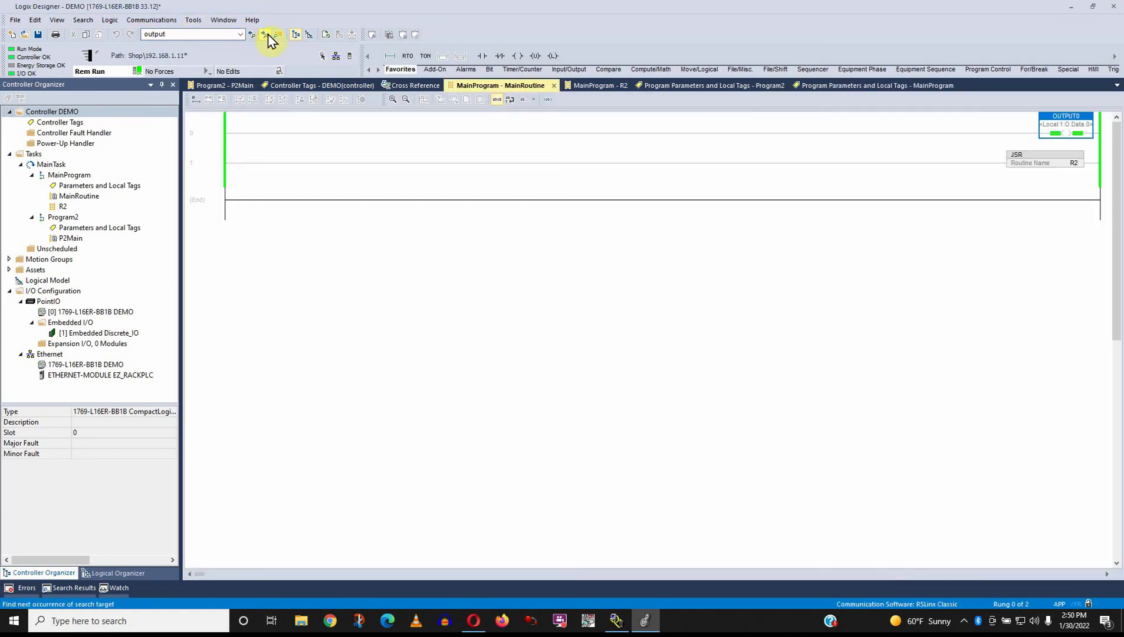
{"action": "left_click", "coordinate": [263, 35]}
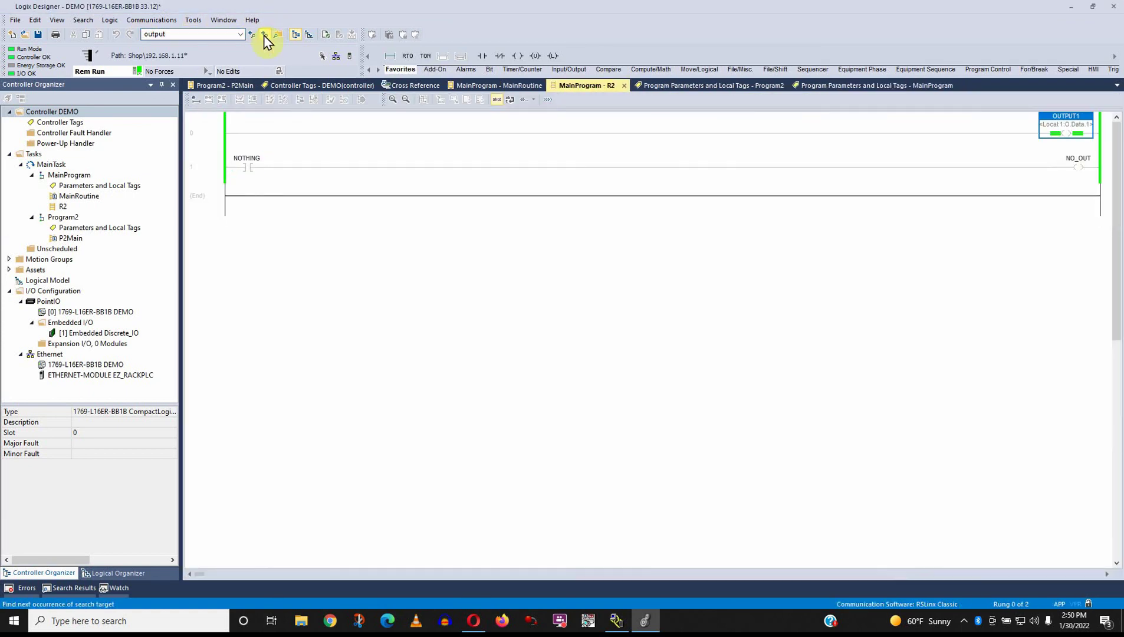
{"action": "left_click", "coordinate": [264, 35]}
{"action": "left_click", "coordinate": [264, 36]}
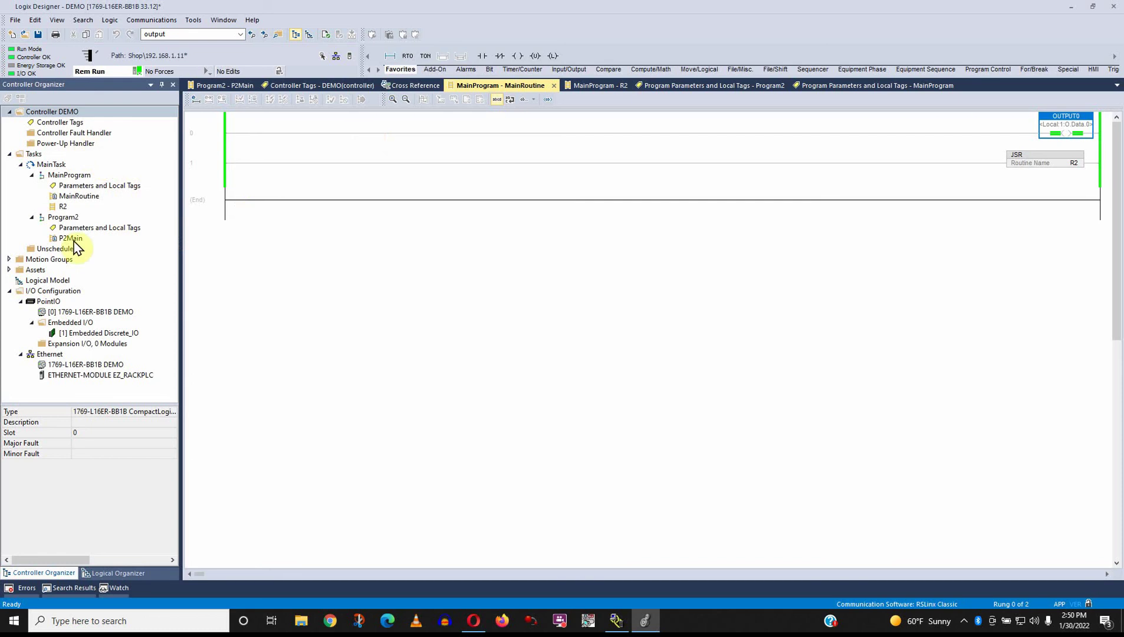
- Reopen MainProgram's parameters and local tags, and compare the Logical Organizer with the Controller Organizer
{"action": "double_click", "coordinate": [130, 186]}
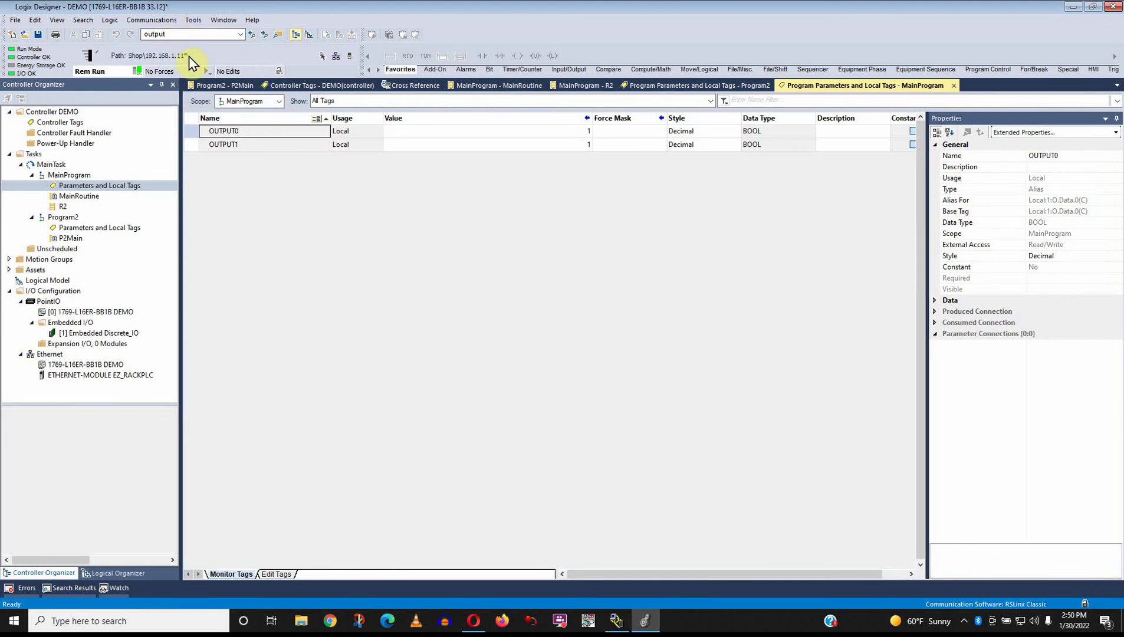
{"action": "left_click", "coordinate": [307, 35]}
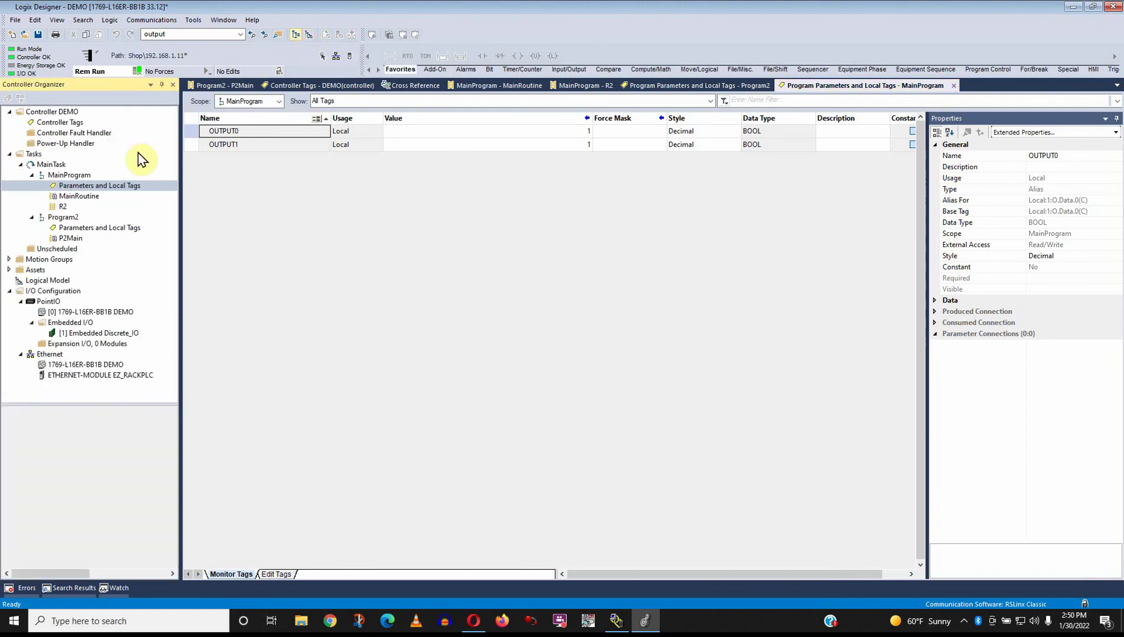
{"action": "left_click", "coordinate": [308, 35]}
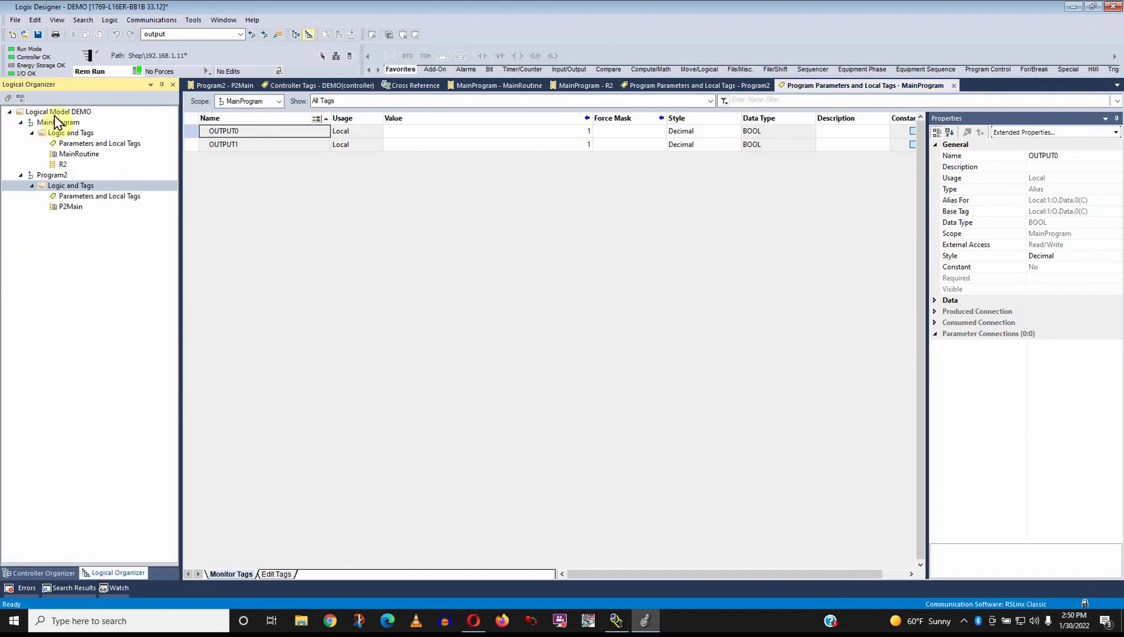
{"action": "left_click", "coordinate": [296, 35]}
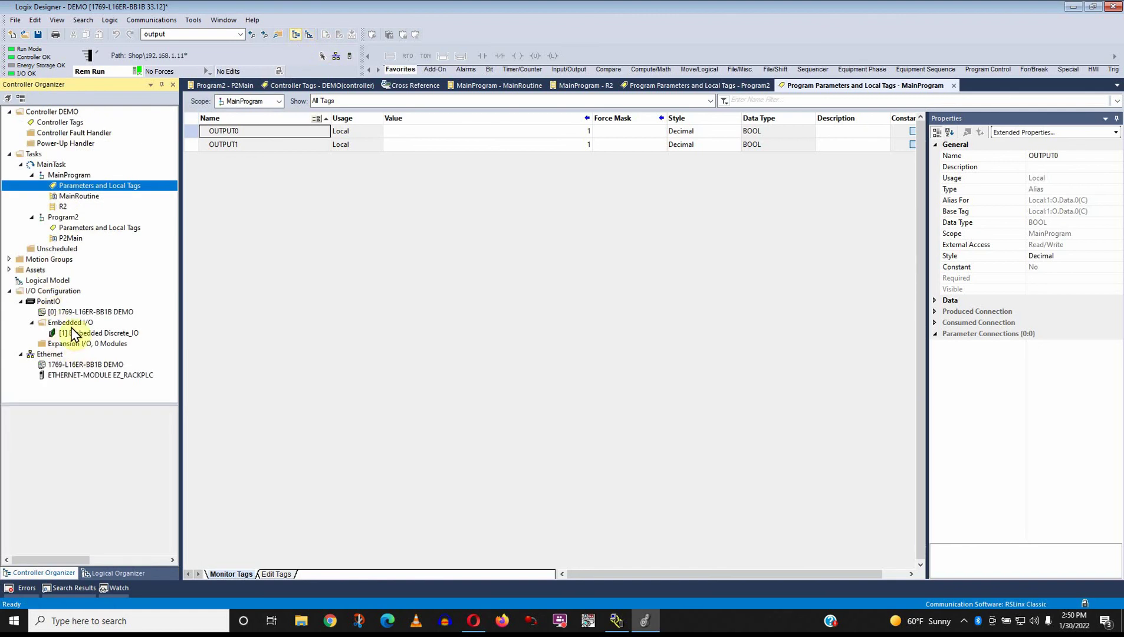
{"action": "left_click", "coordinate": [307, 34]}
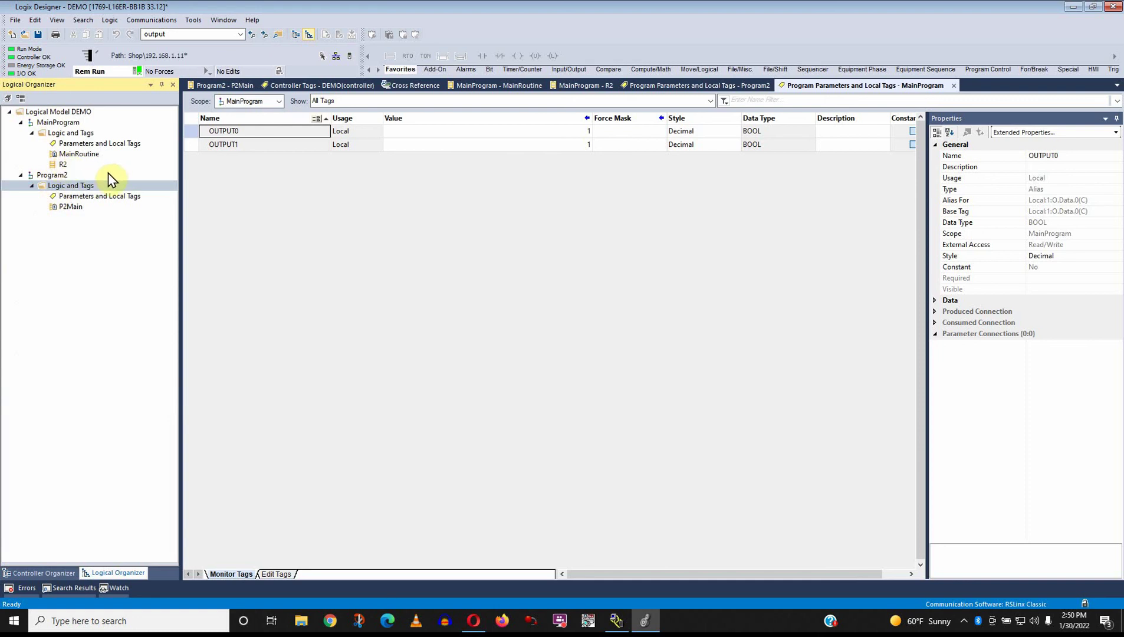
{"action": "left_click", "coordinate": [294, 36]}
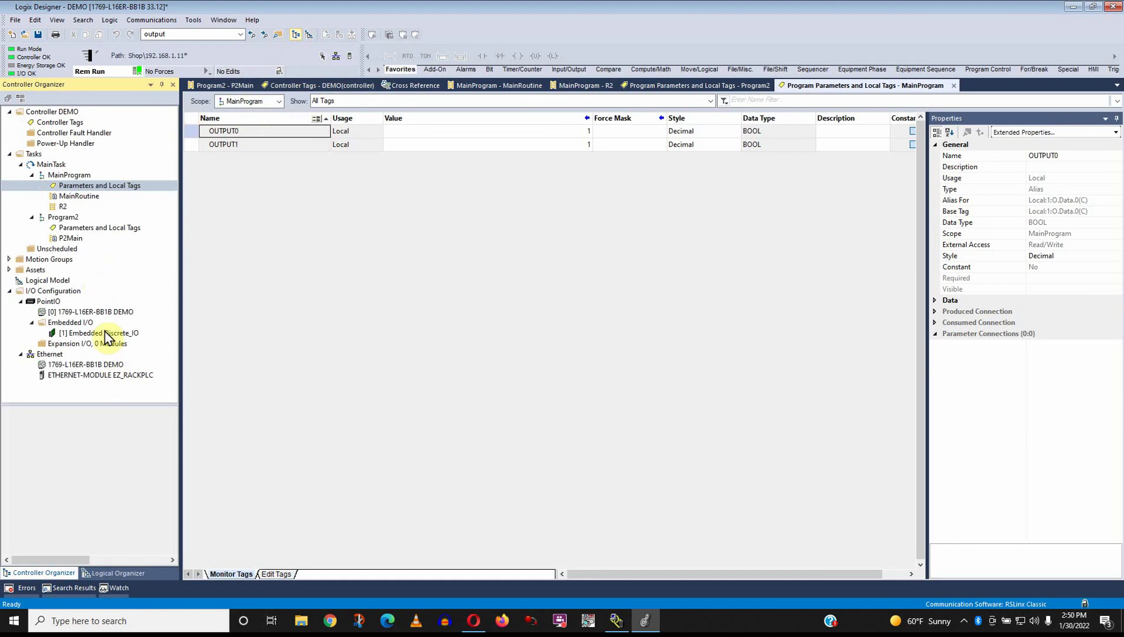
{"action": "mouse_move", "coordinate": [66, 380]}
- Close all open editor windows except MainProgram's MainRoutine
{"action": "left_click", "coordinate": [235, 86]}
{"action": "right_click", "coordinate": [234, 89]}
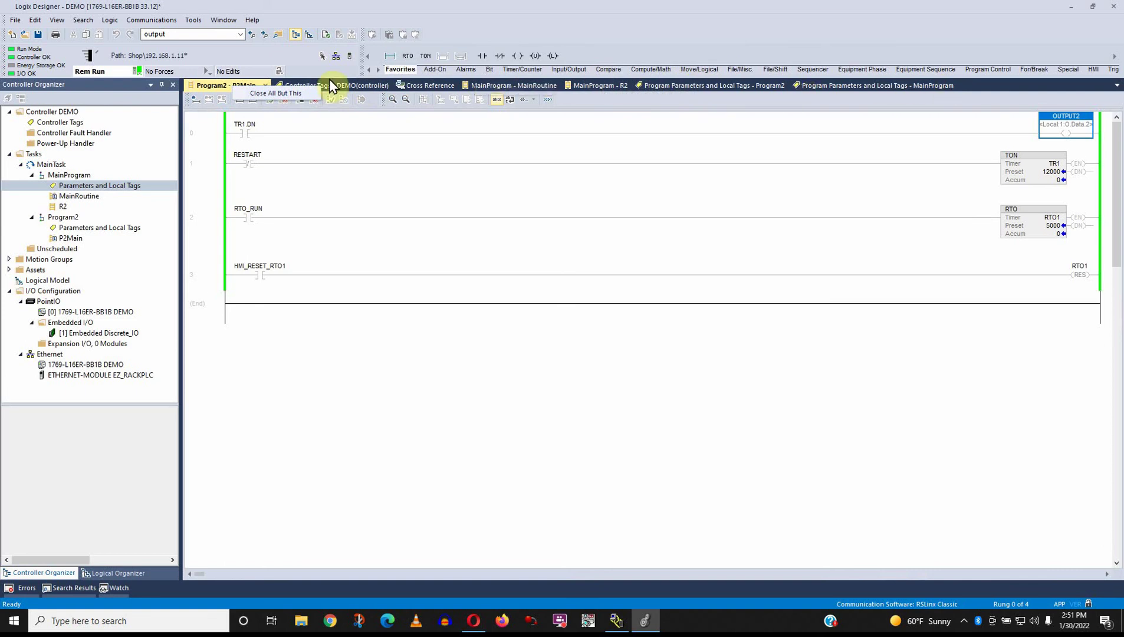
{"action": "left_click", "coordinate": [508, 85]}
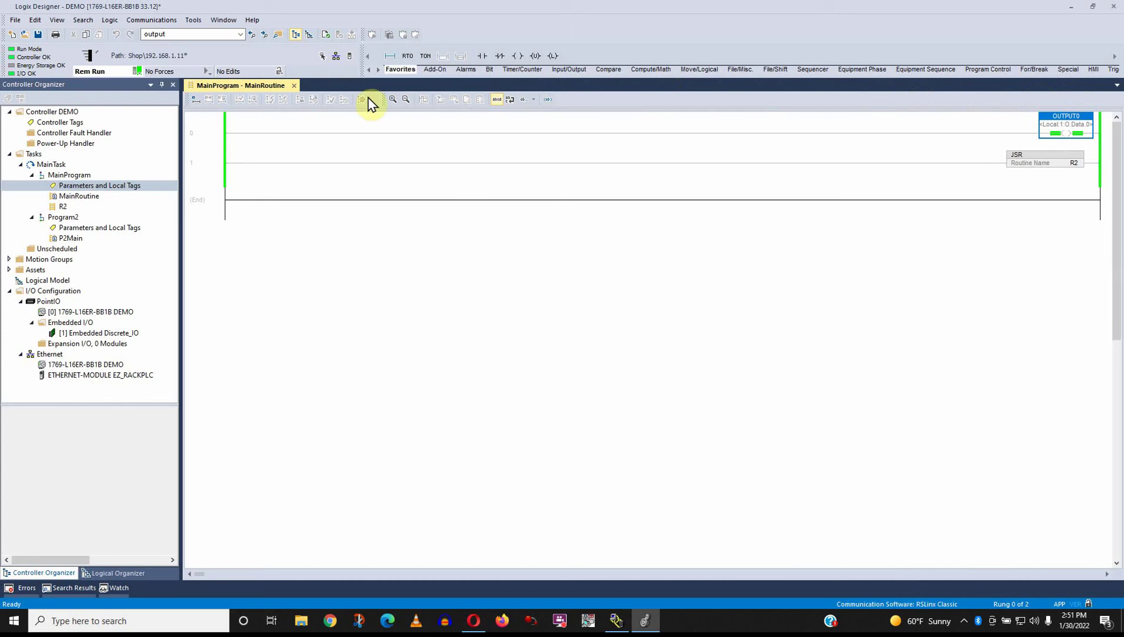
{"action": "left_click", "coordinate": [276, 241]}
{"action": "right_click", "coordinate": [255, 86]}
{"action": "left_click", "coordinate": [287, 87]}
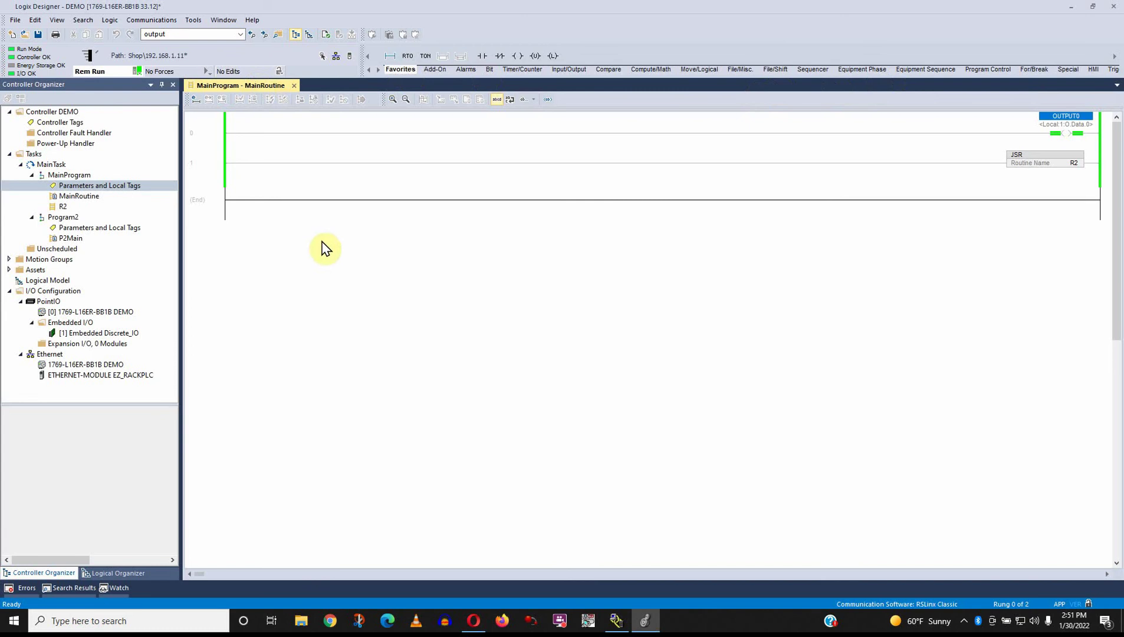